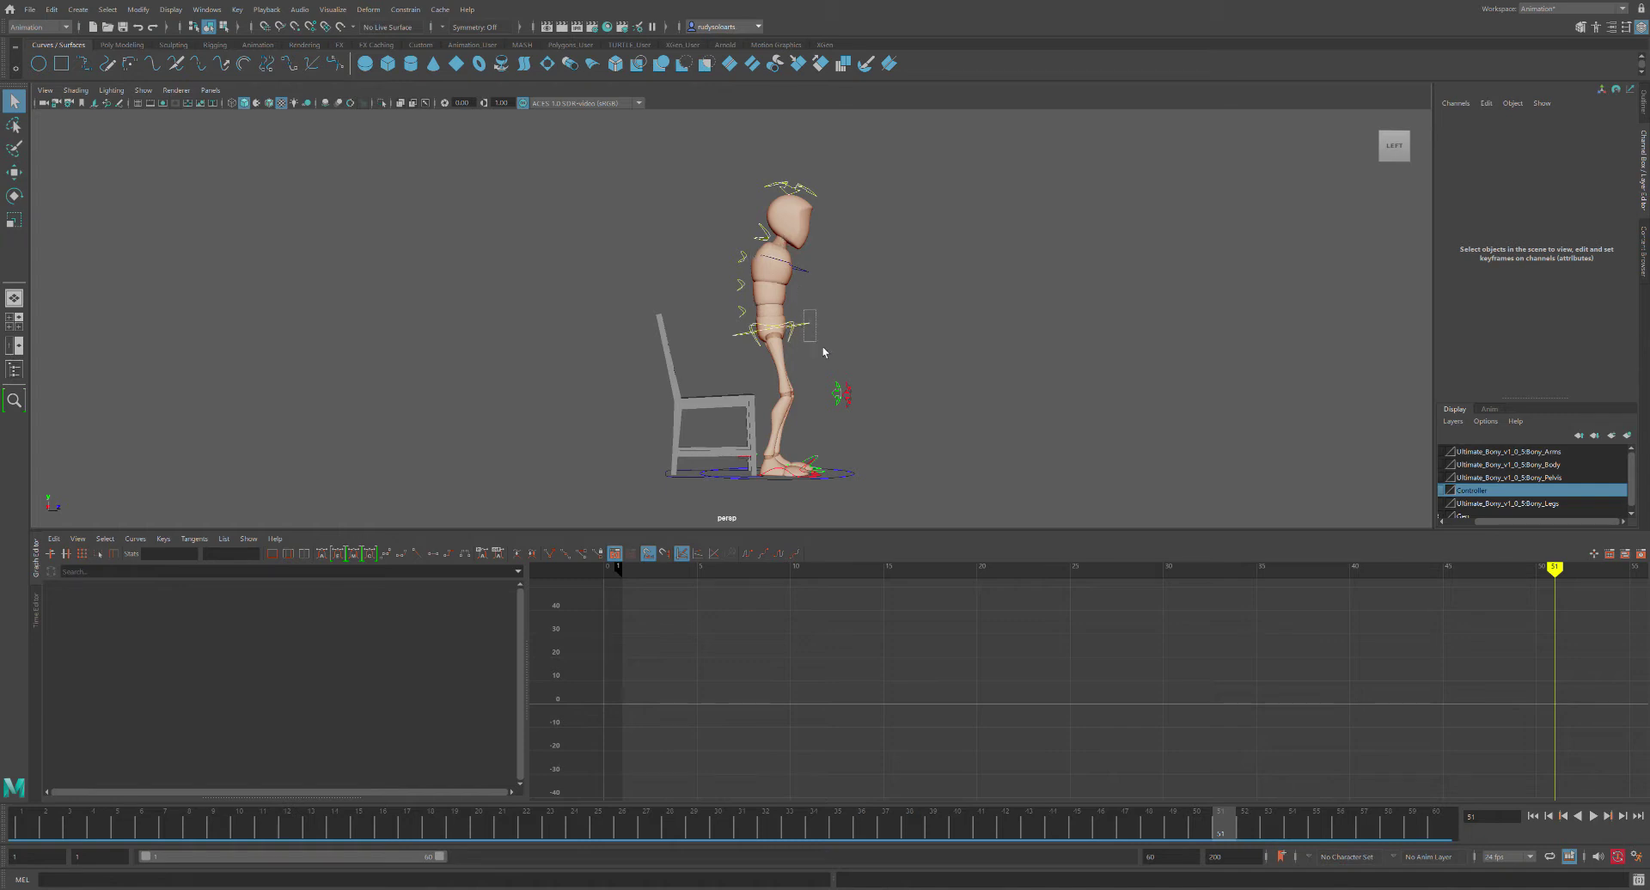
Select the character's root control and examine its Rotate Z, Rotate Y, Rotate X and Translate Z curves in turn
left_click_drag(823, 348, 822, 348)
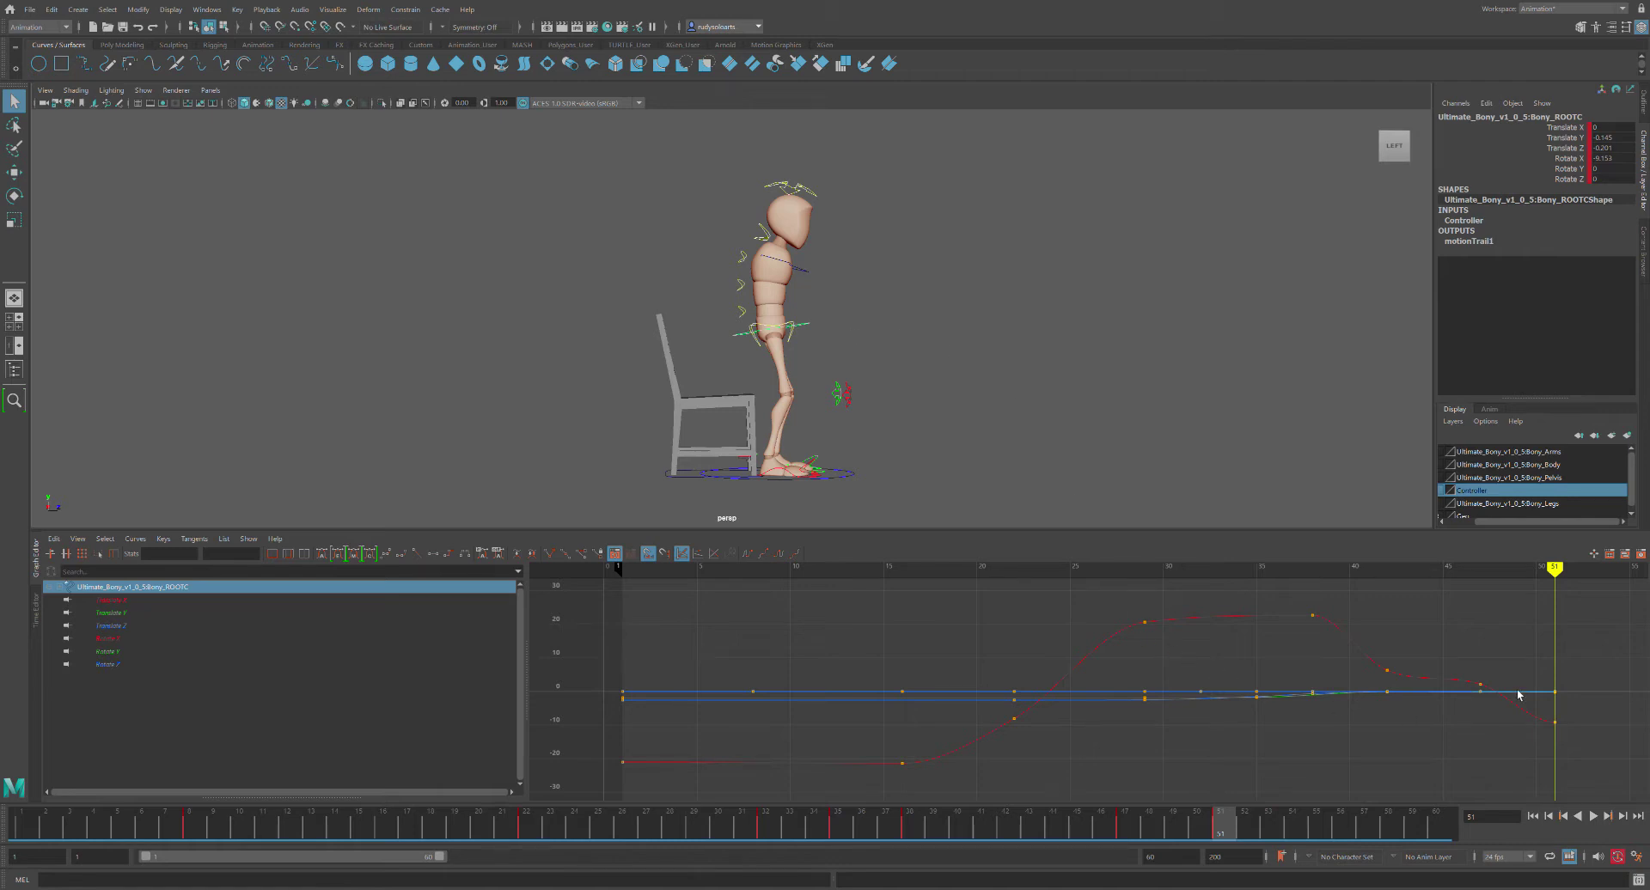
left_click_drag(1574, 585, 884, 585)
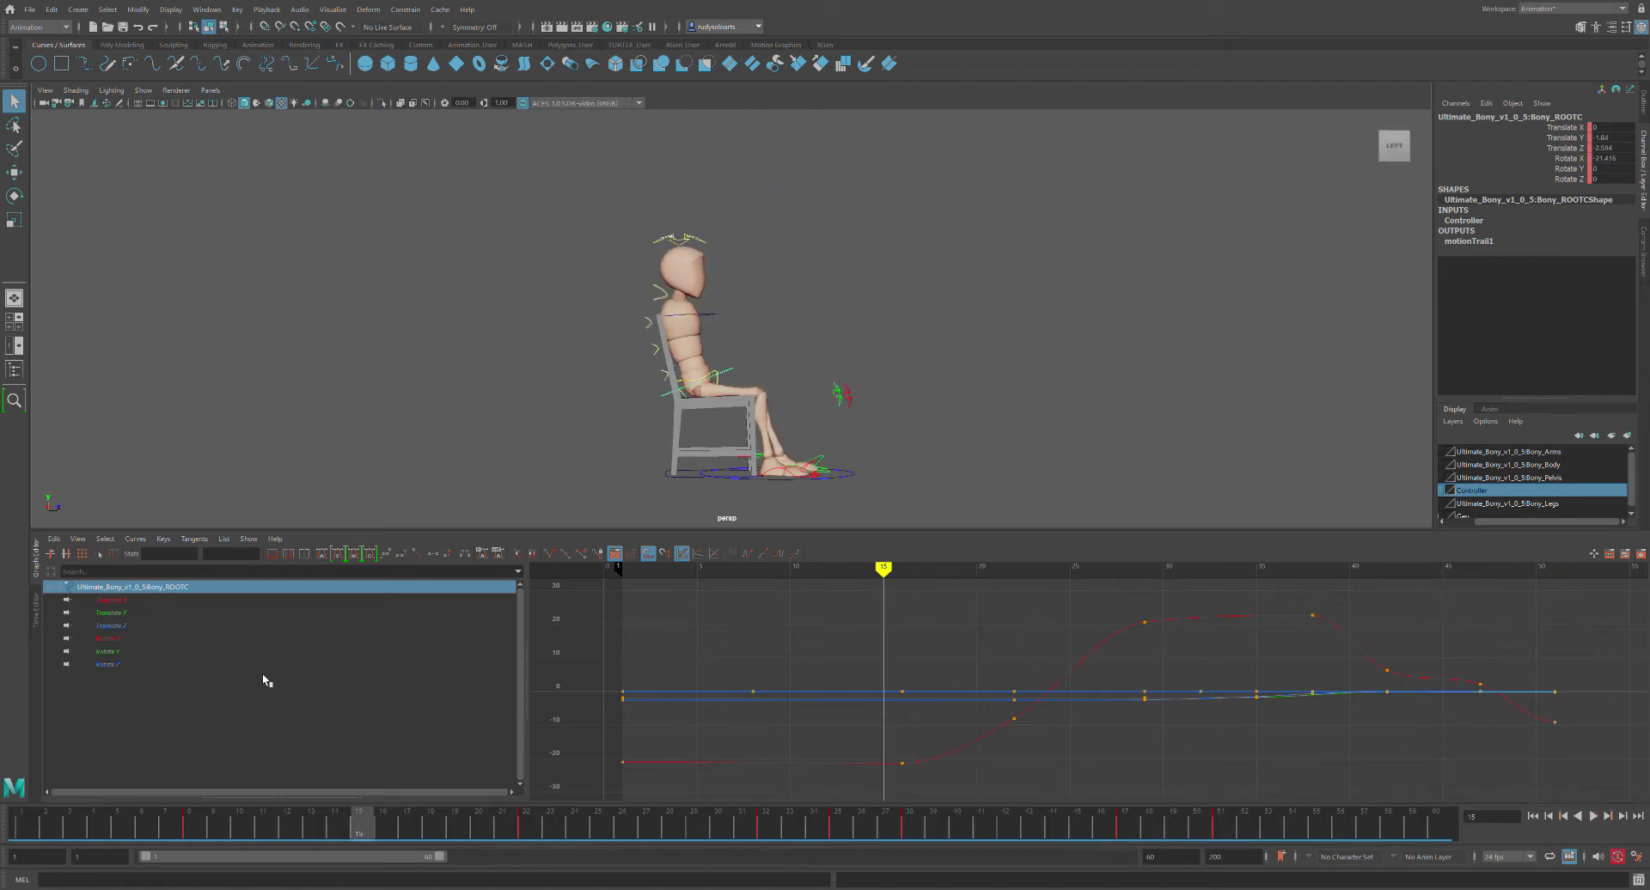
left_click(118, 664)
key("Up")
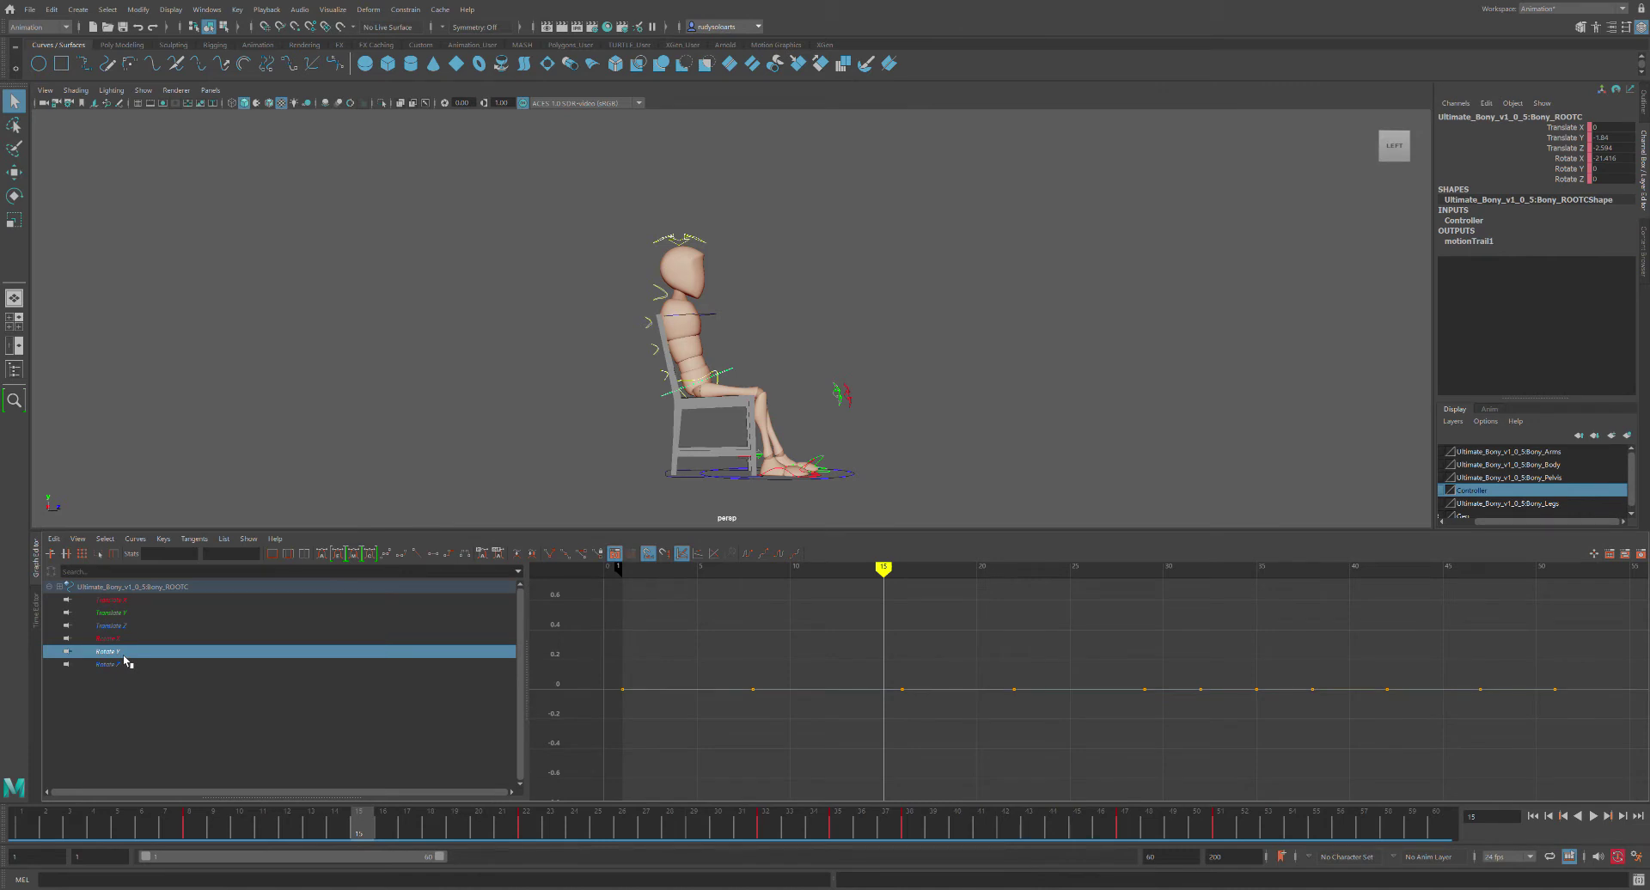
key("Up")
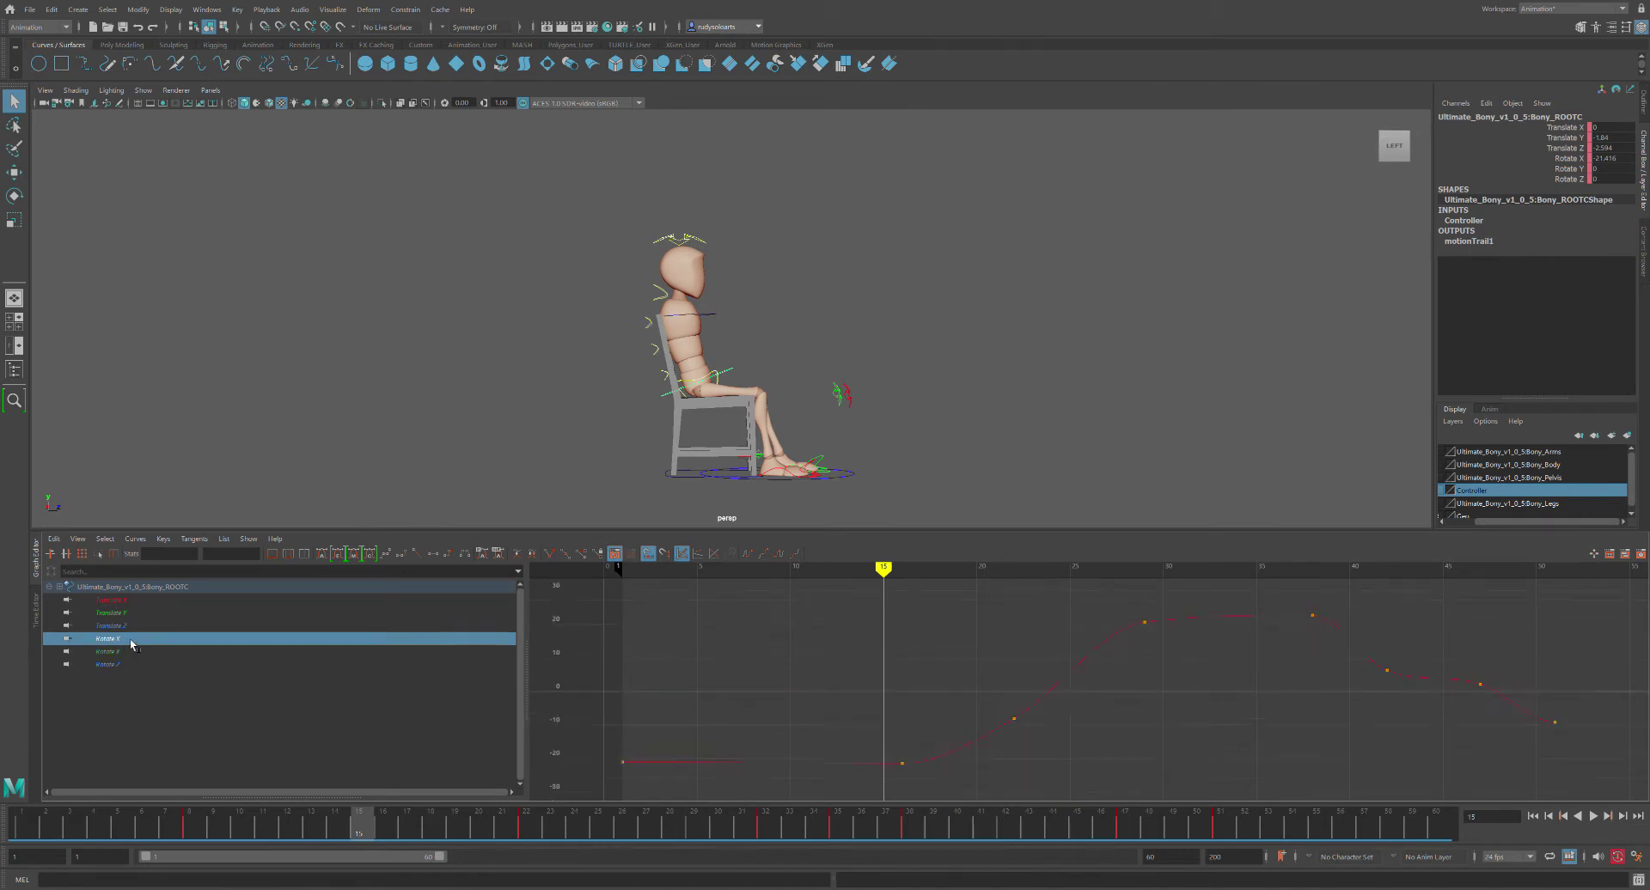
key("Up")
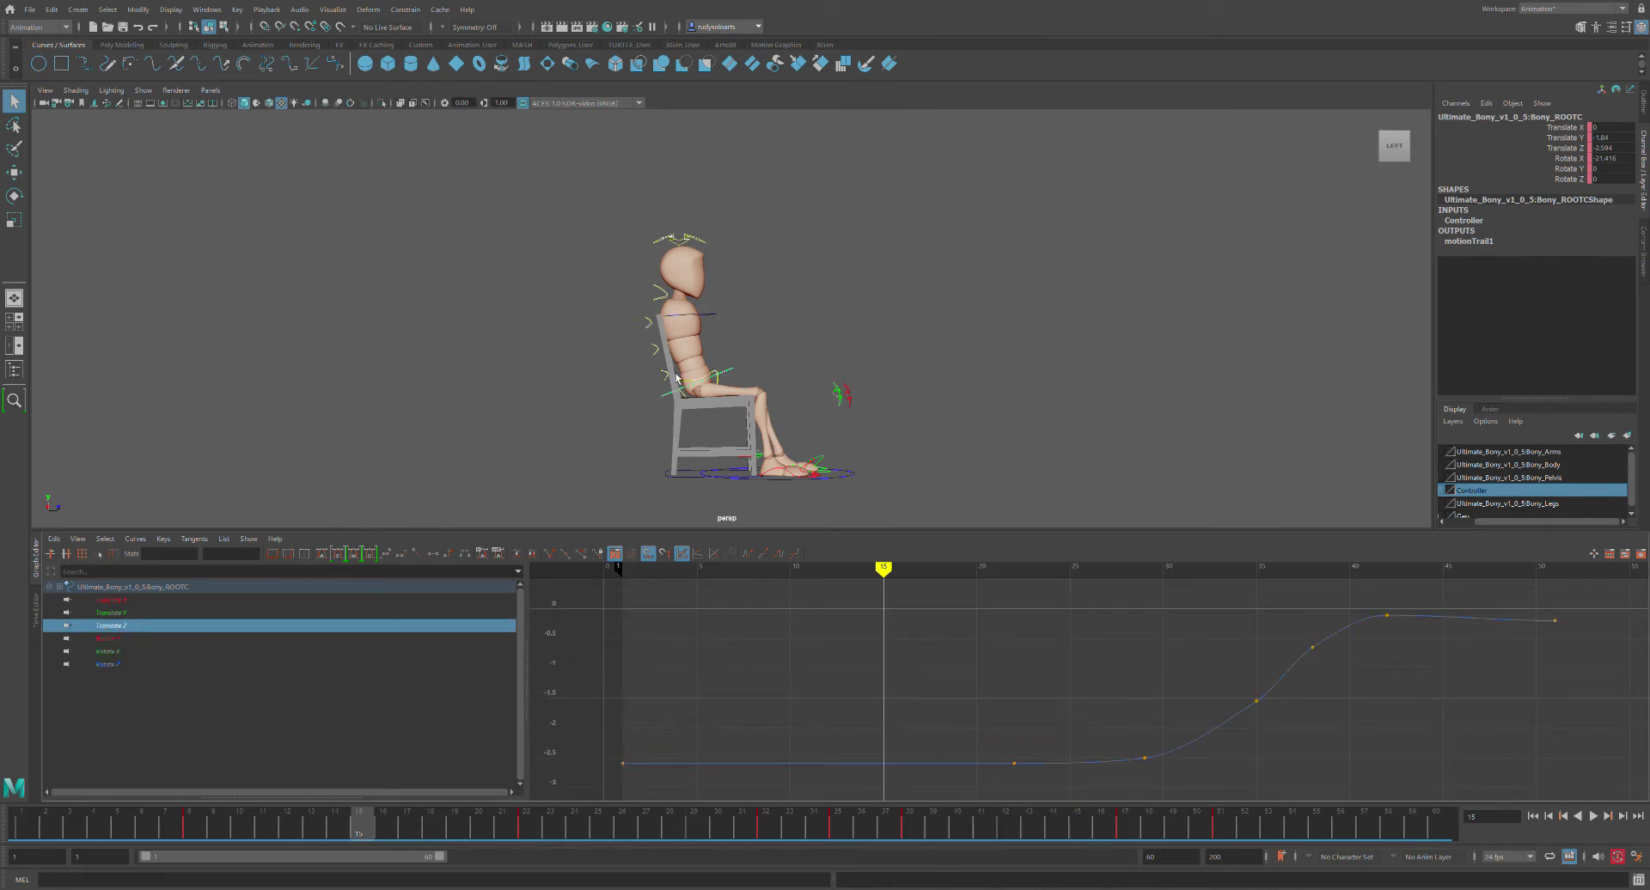
Select the lowest spine control, Spine01FKC, isolate its Rotate X curve, and go to frame 19
left_click(676, 382)
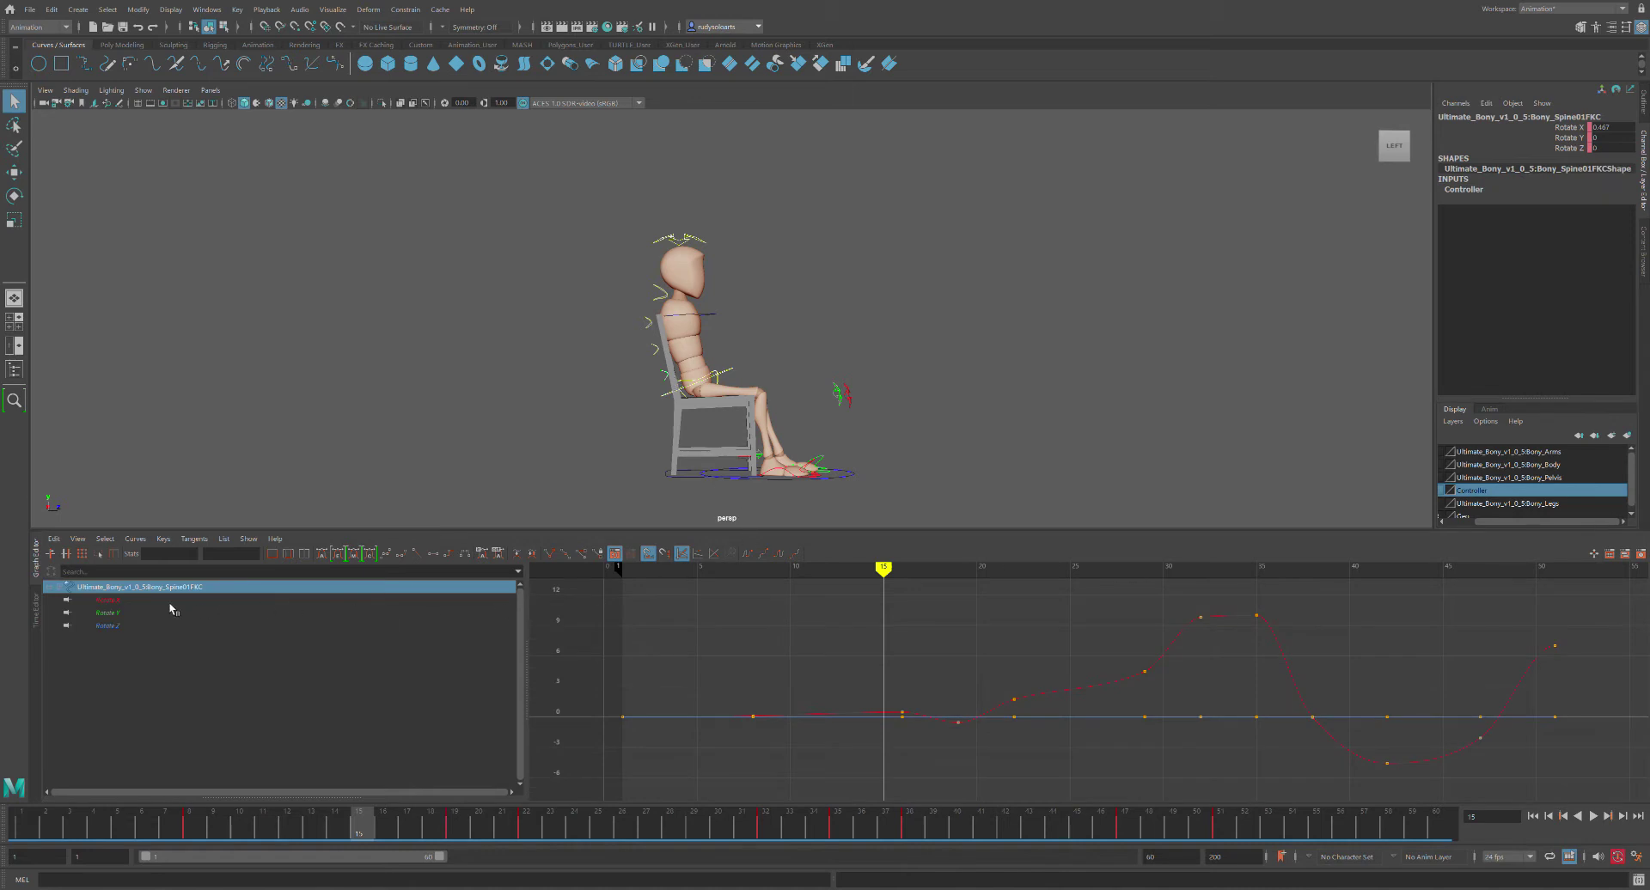
left_click(142, 605)
left_click_drag(895, 593, 972, 601)
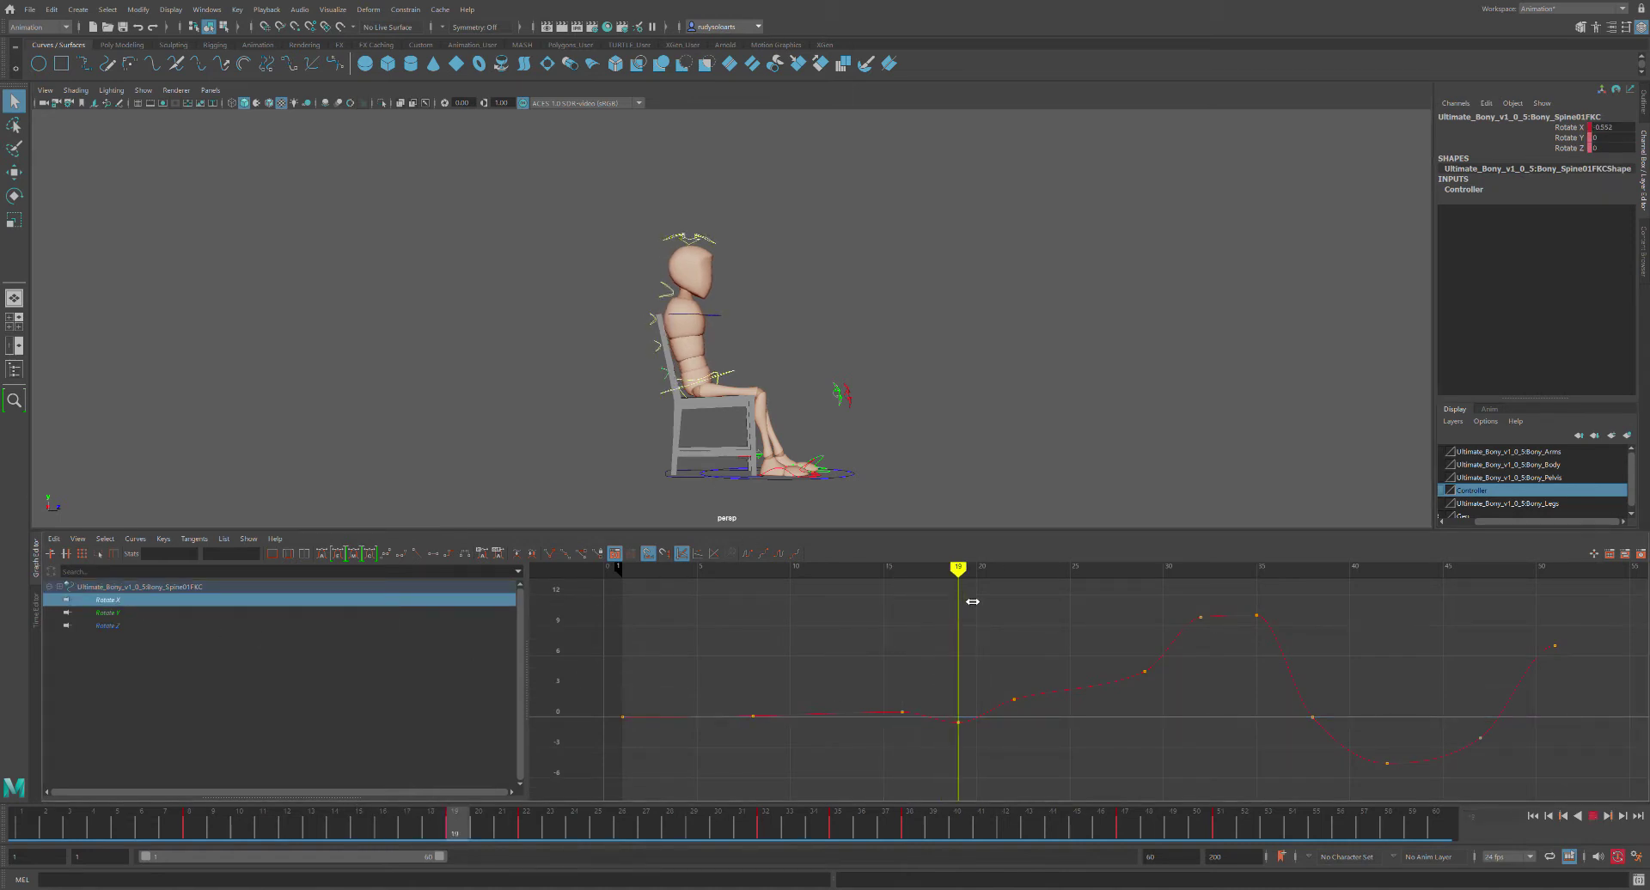
Try deleting the Rotate X key at frame 19 of the lowest spine control
left_click_drag(983, 746, 983, 746)
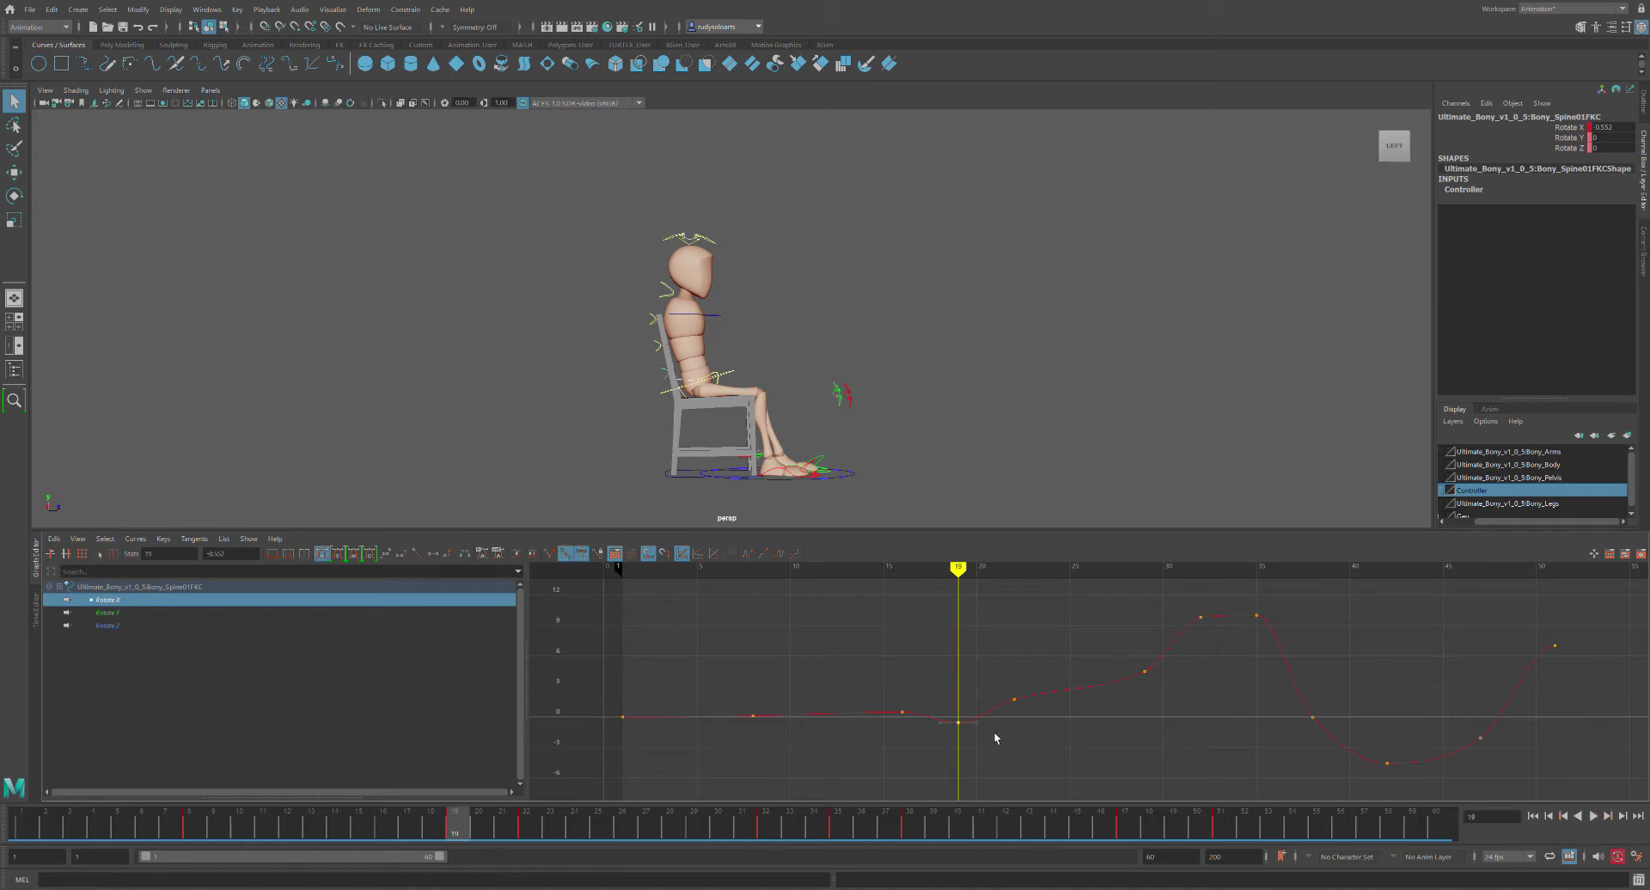
key("Delete")
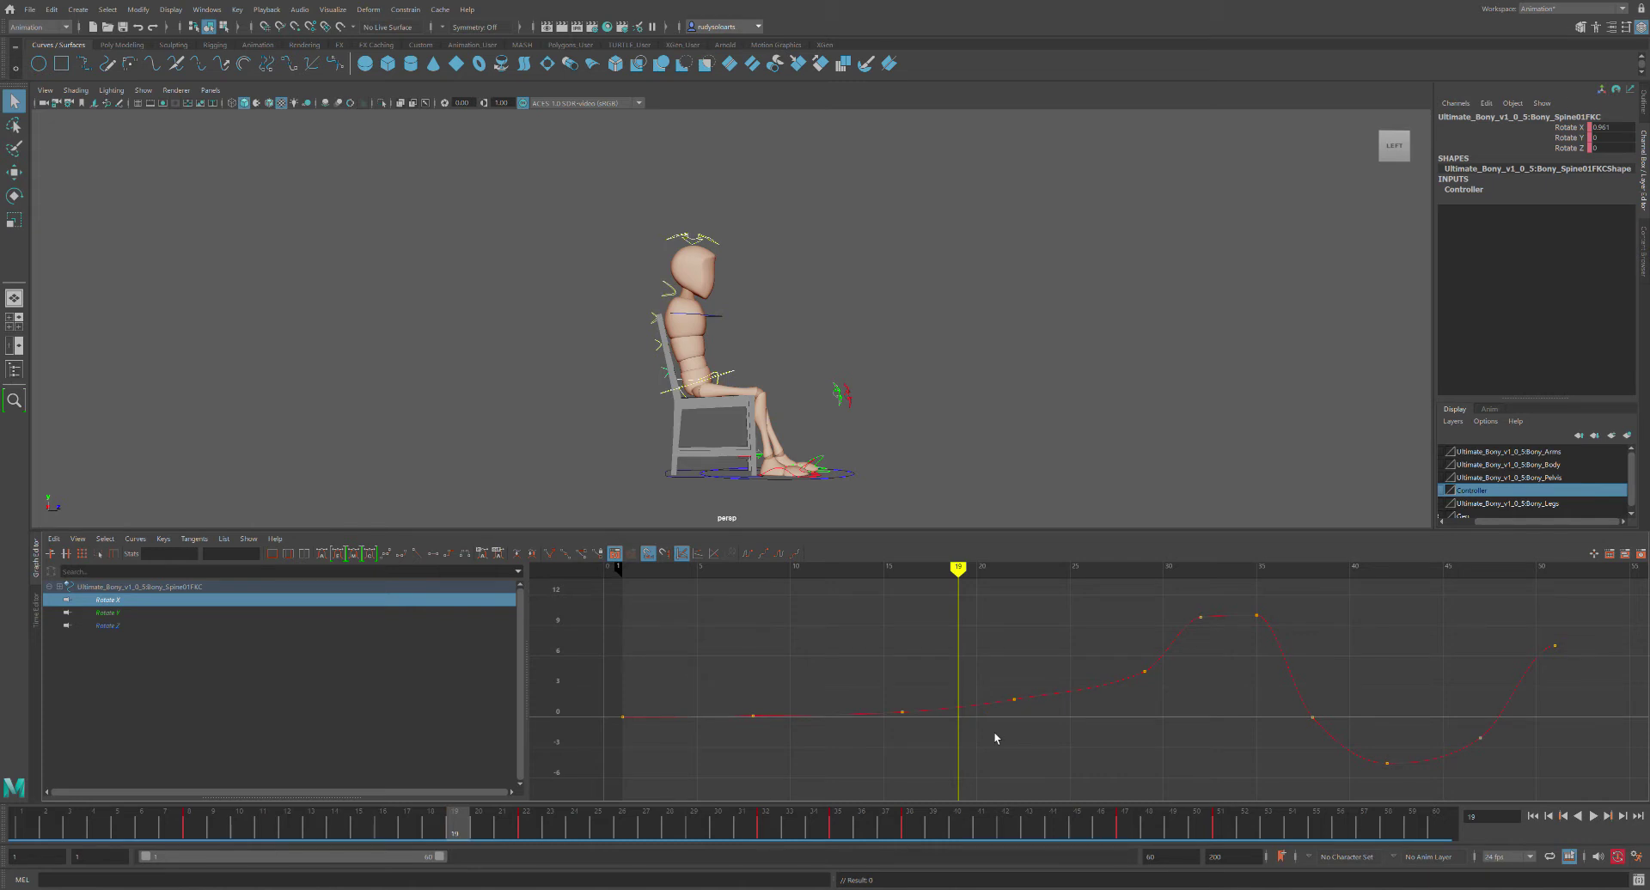
mouse_move(968, 585)
left_mouse_down()
mouse_move(853, 586)
mouse_move(1030, 583)
mouse_move(885, 584)
mouse_move(1018, 598)
mouse_move(987, 596)
left_mouse_up()
key("ctrl+z")
key("s")
Delete the Rotate X key at frame 22 from the lowest spine control's curve
left_click_drag(958, 567, 1014, 608)
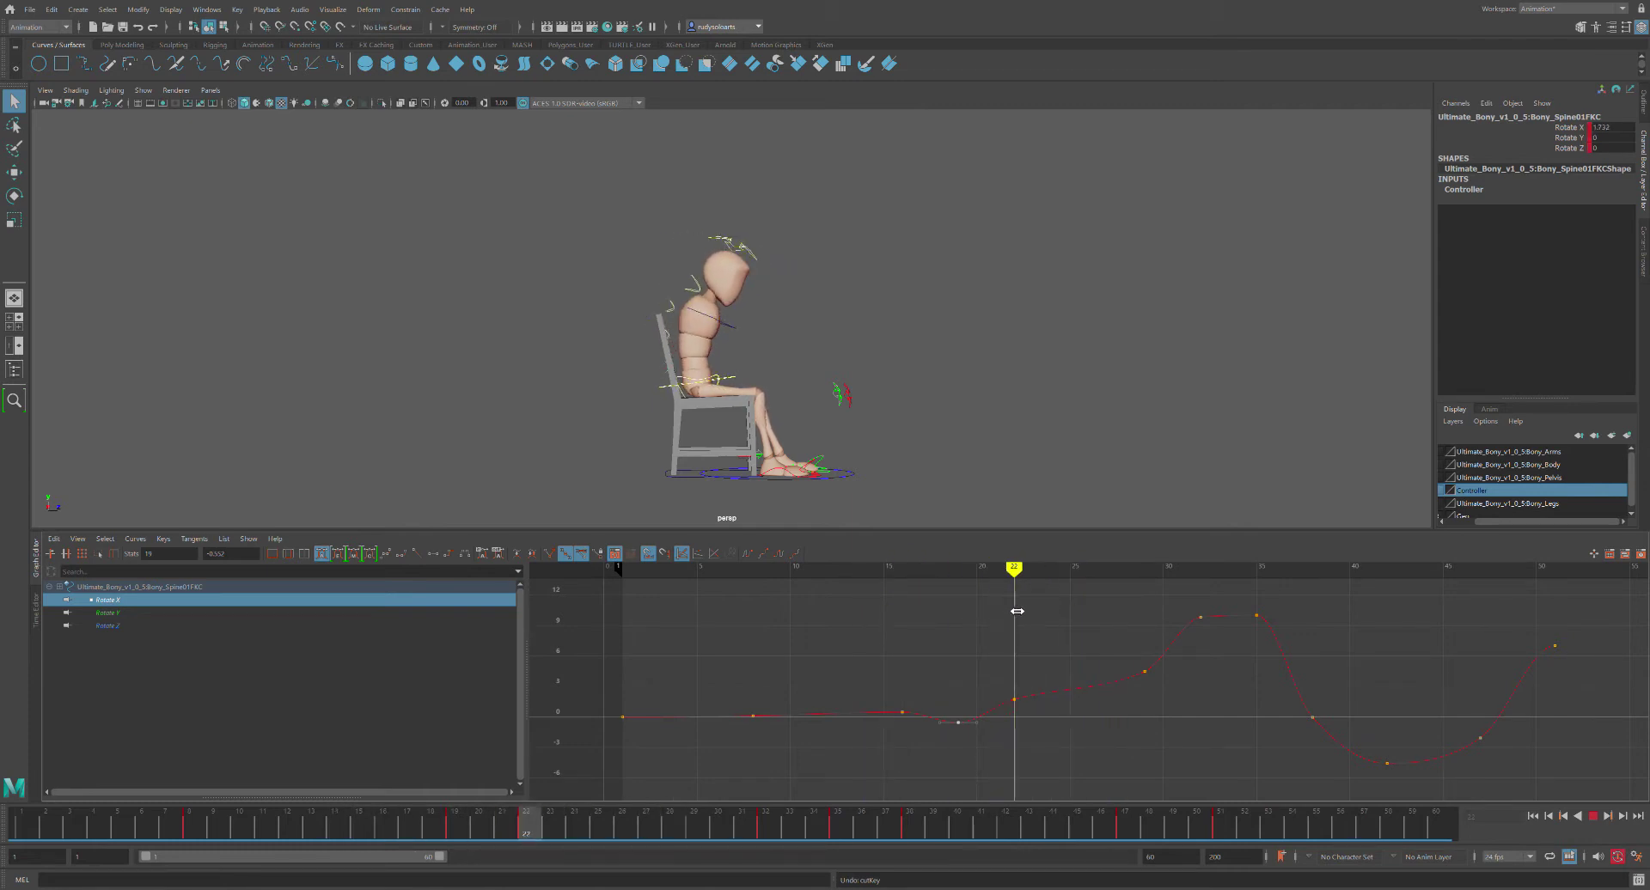
left_click(1014, 699)
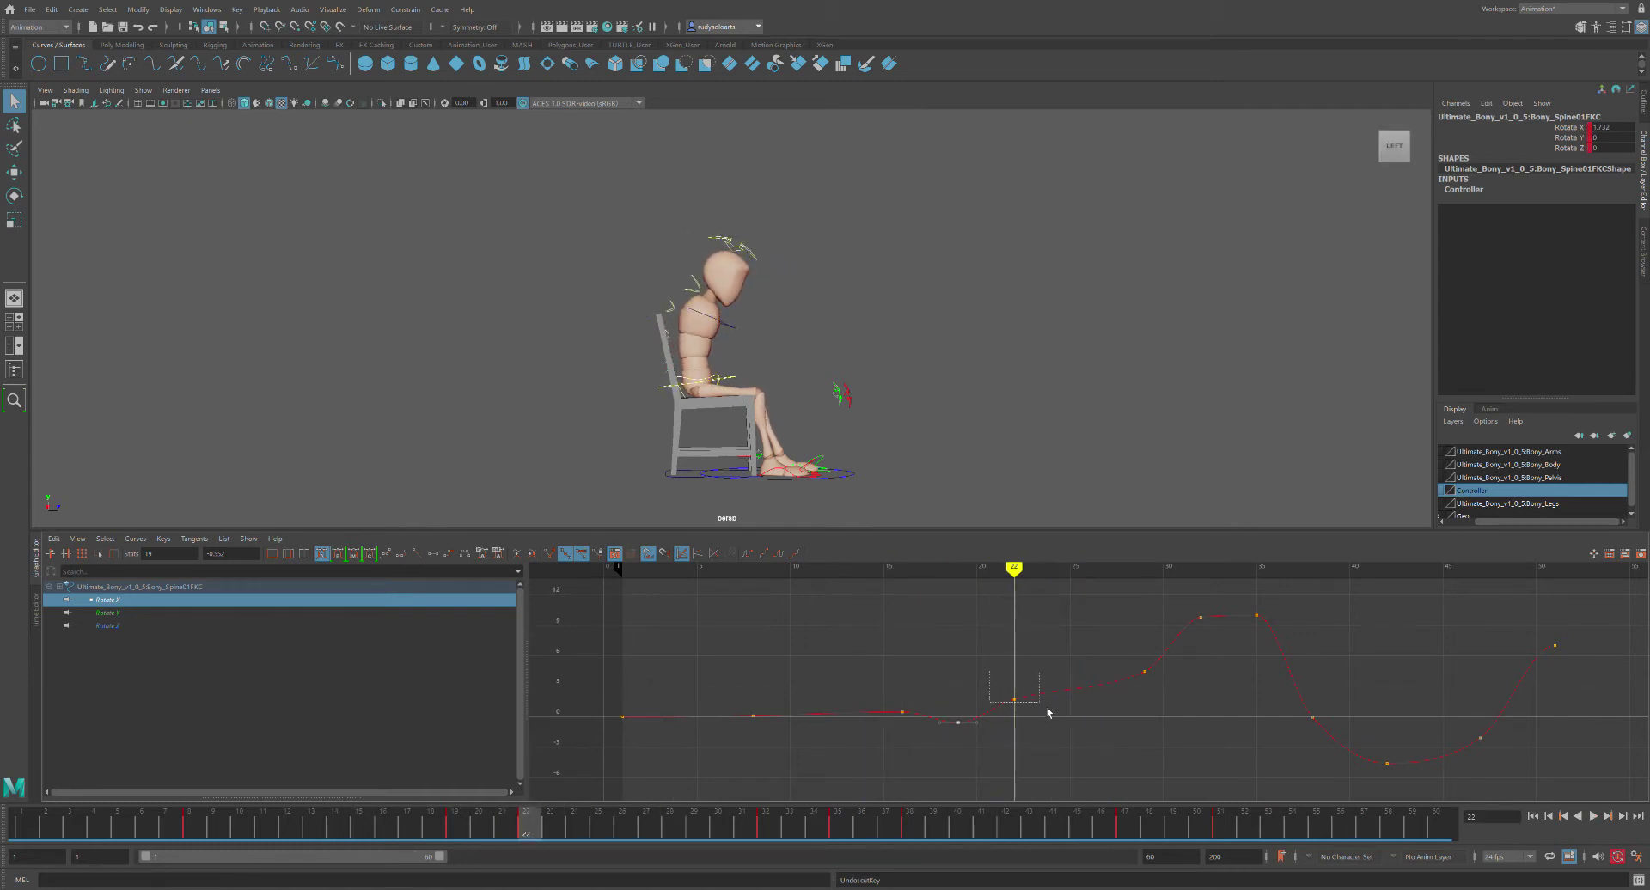
mouse_move(1017, 595)
left_mouse_down()
mouse_move(921, 593)
mouse_move(1025, 617)
left_mouse_up()
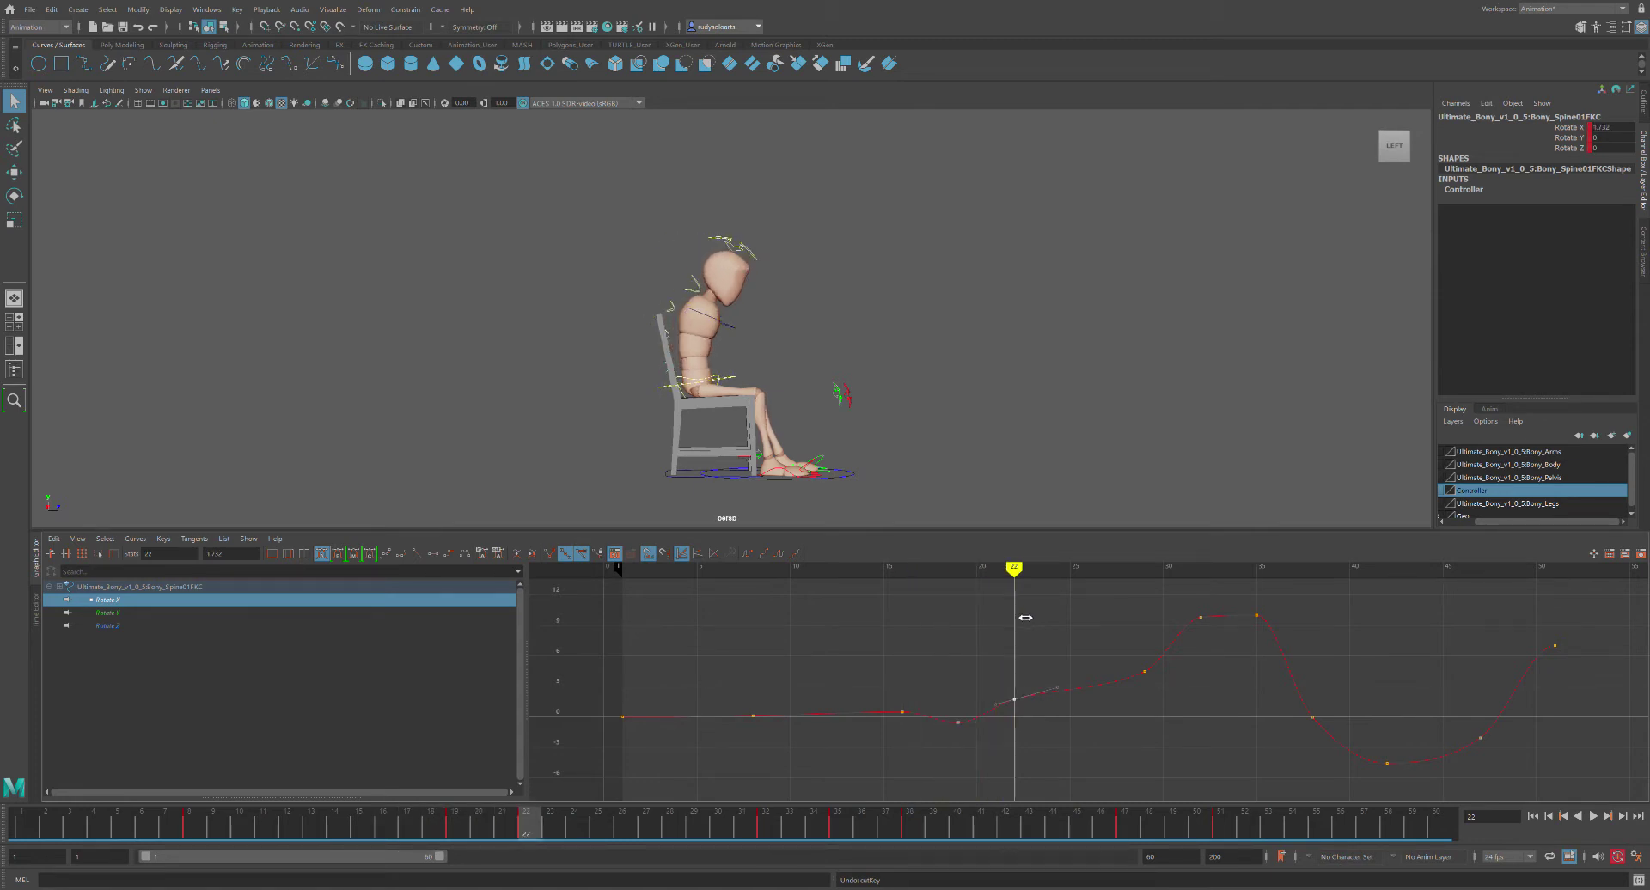
left_click(1036, 685)
Add a key at frame 33 of the lowest spine control and raise its Rotate X value to about 10.9
left_click_drag(1021, 569, 1226, 585)
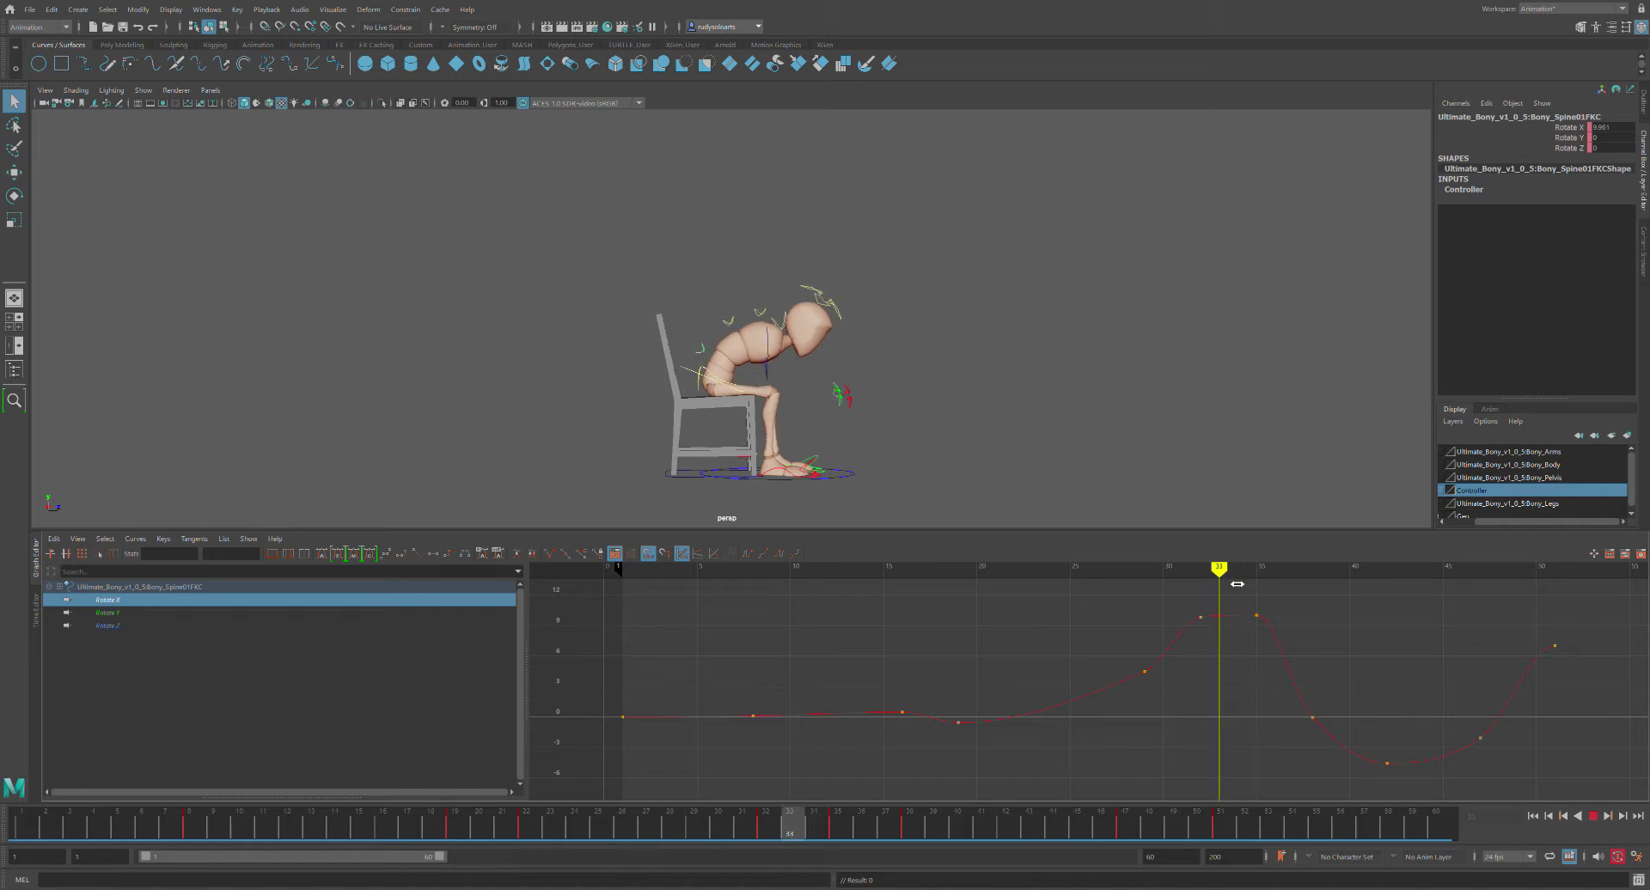
scroll(1203, 663, "up", 5)
middle_click_drag(1198, 688, 938, 792, "alt")
middle_click_drag(1001, 633, 983, 688, "alt")
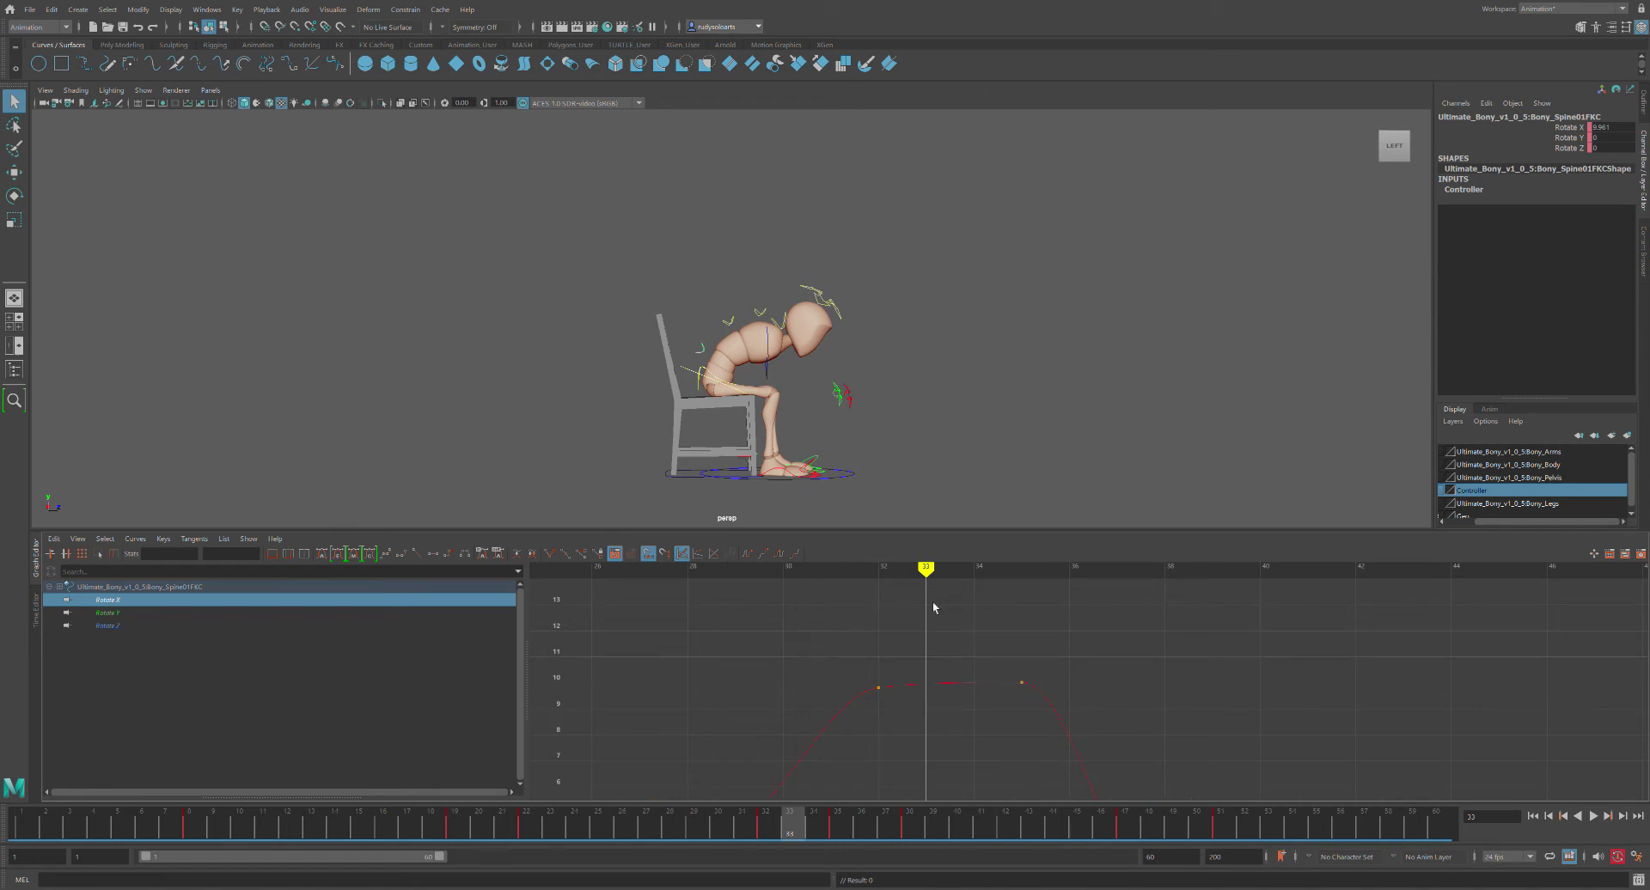
key("alt+v")
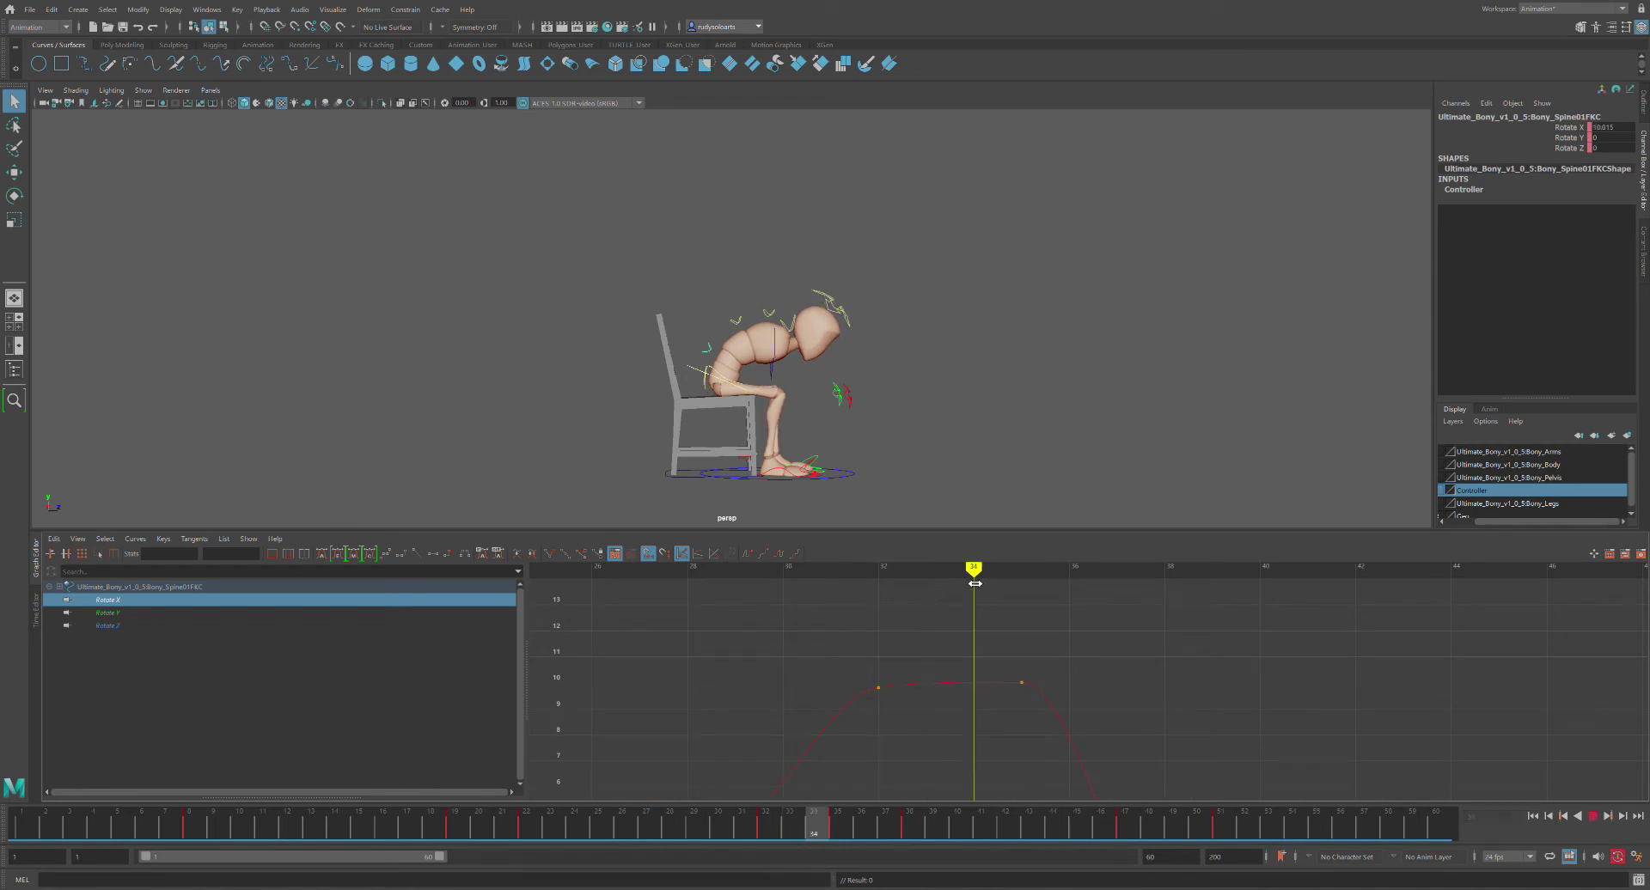
key("alt+v")
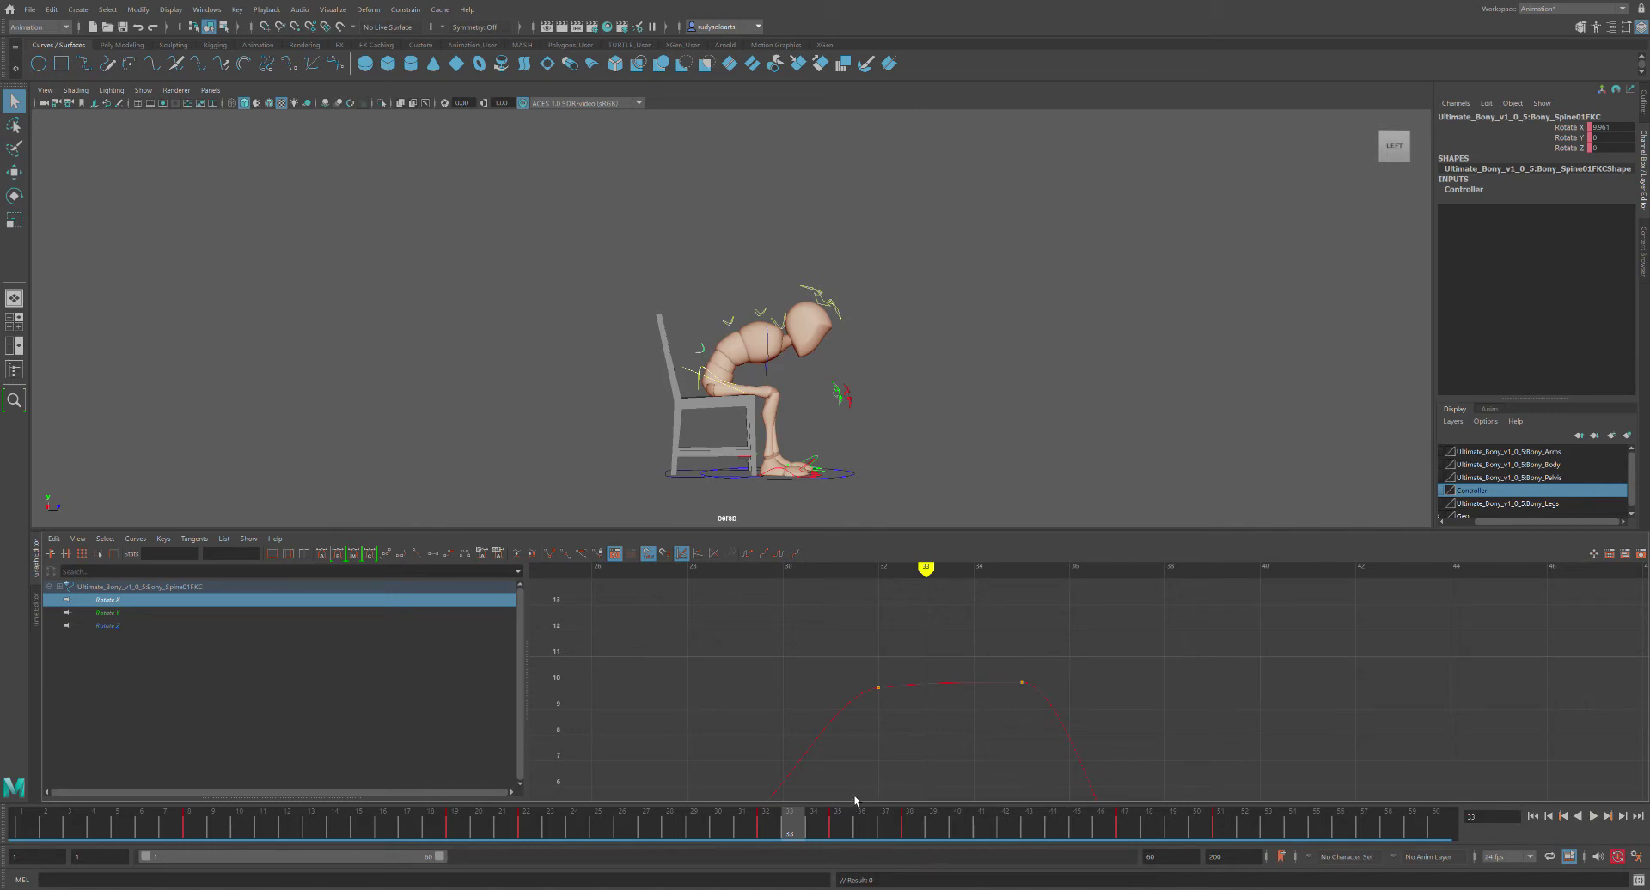
key("s")
left_click(926, 684)
middle_click_drag(936, 690, 938, 667)
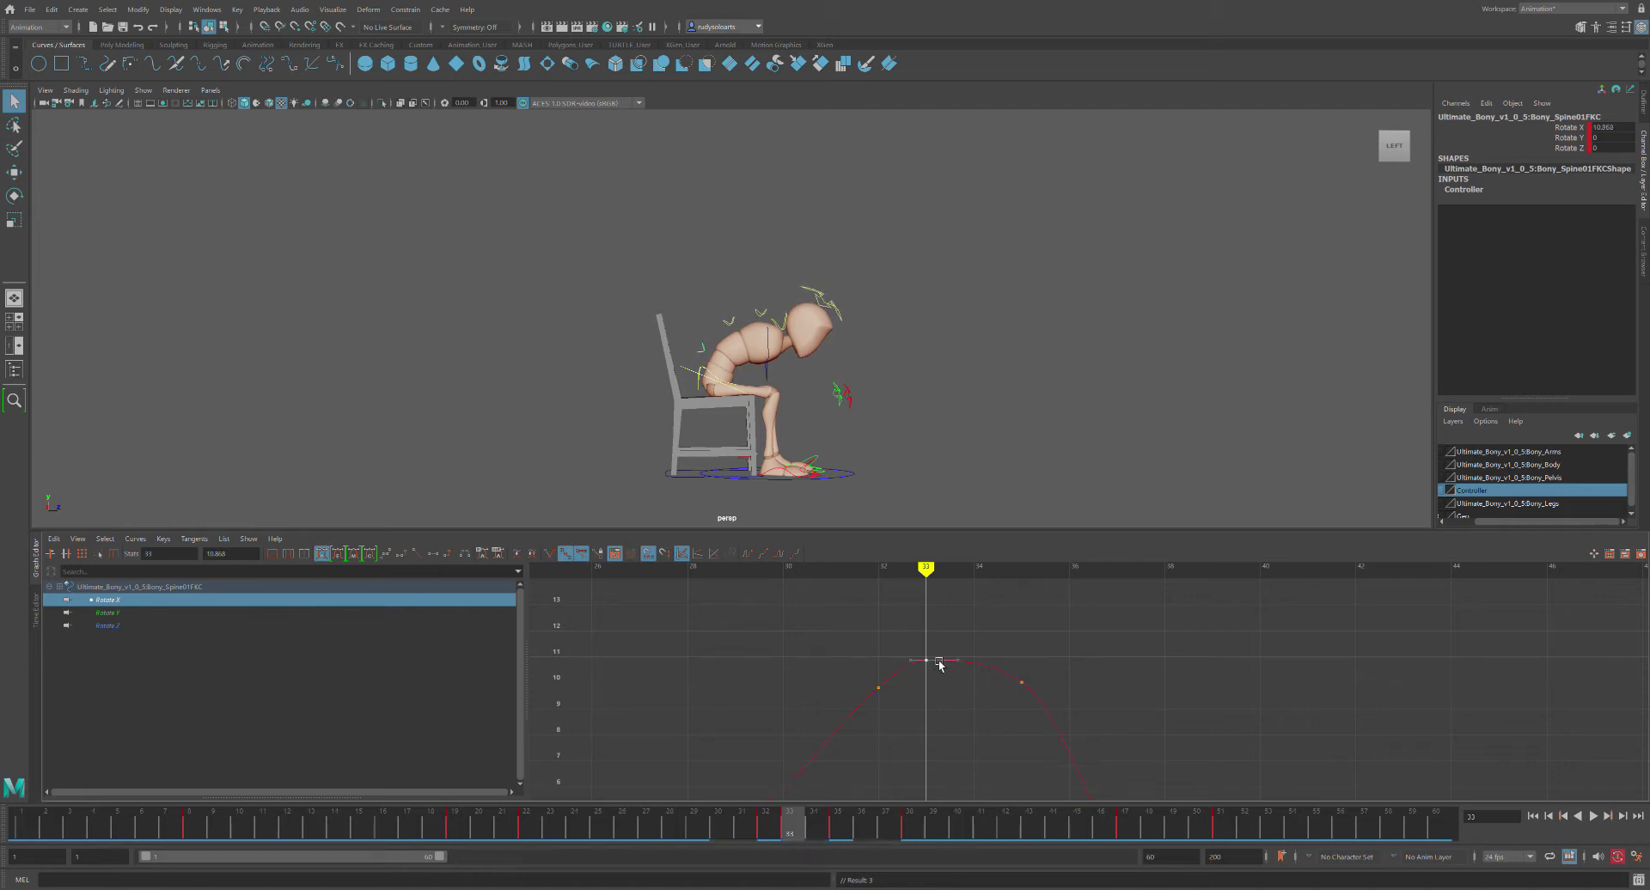
left_click_drag(812, 831, 804, 634)
key("ctrl+z")
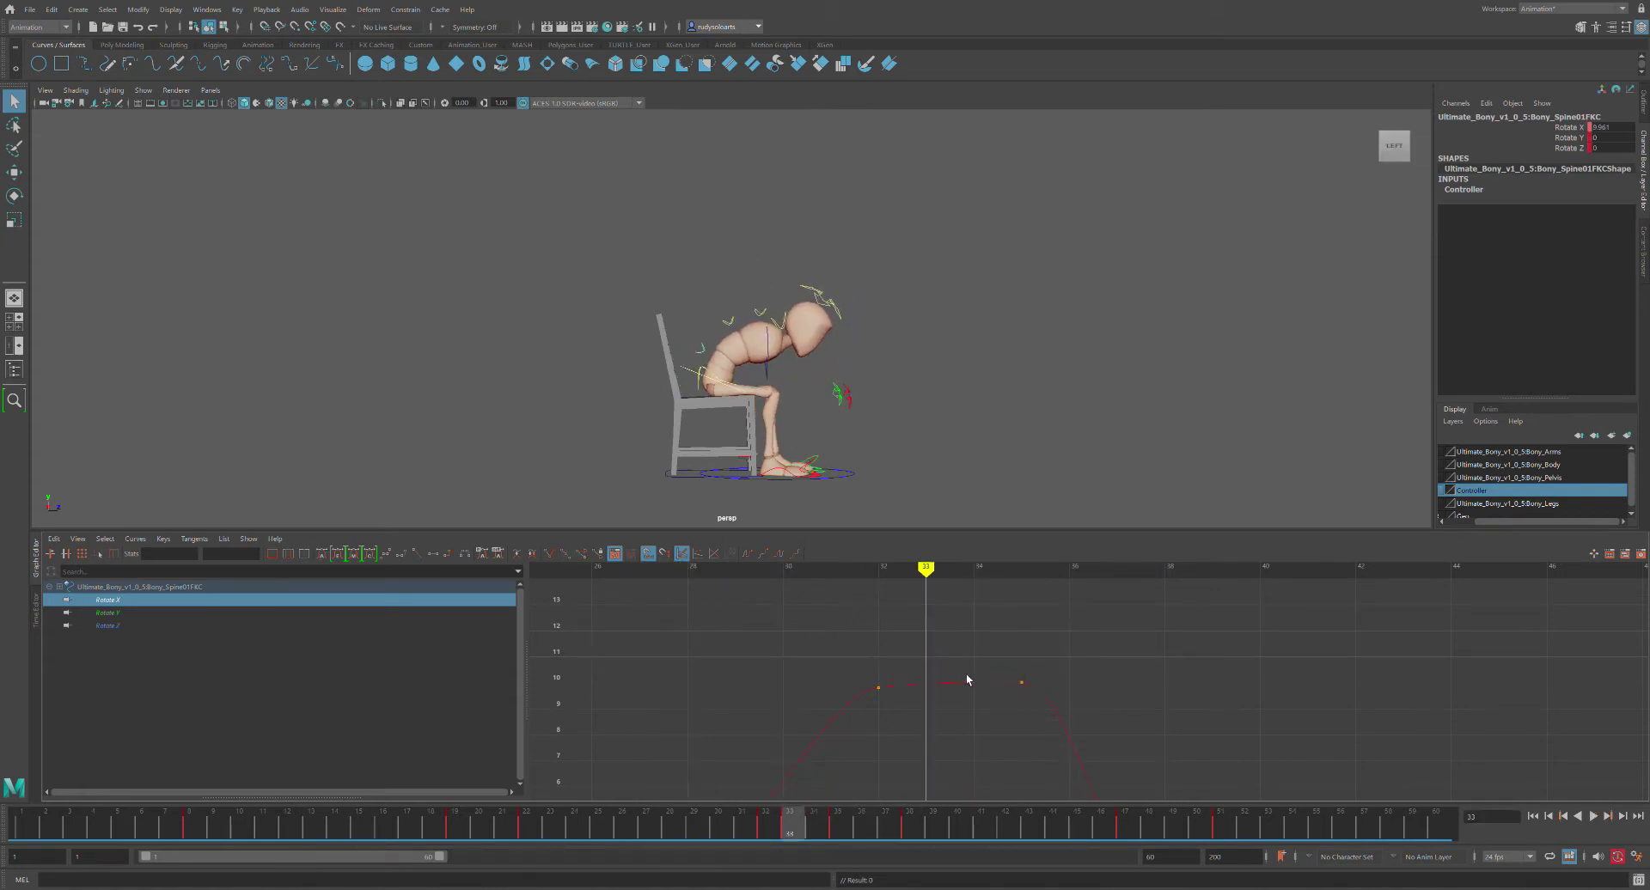
key("ctrl+z")
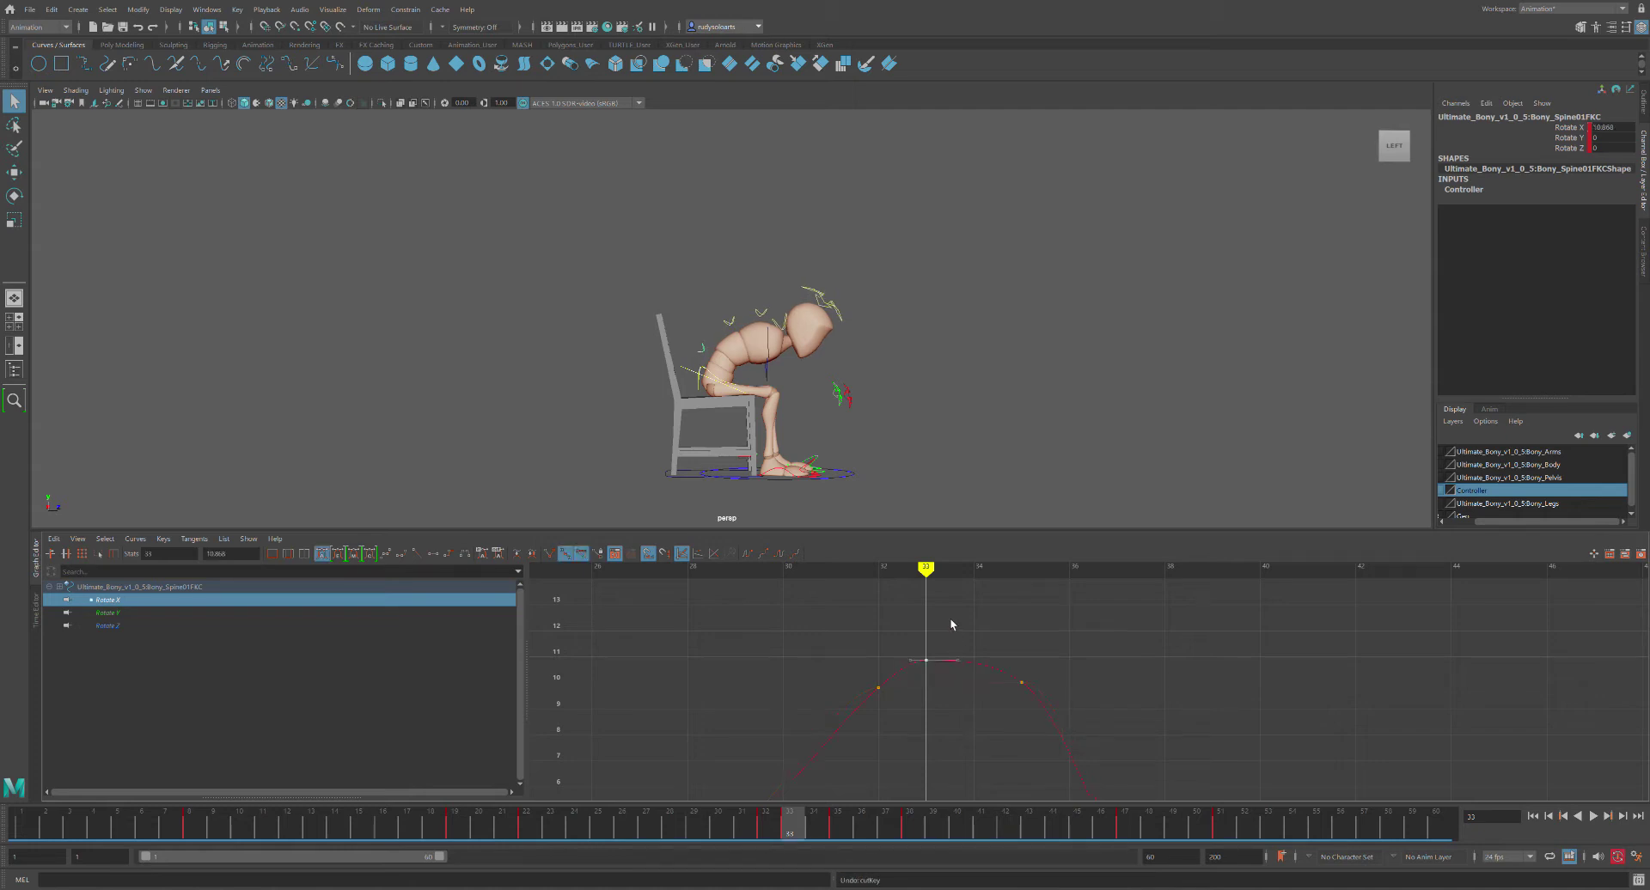
Tilt the tangent of the frame 33 Rotate X key slightly upward in the direction of time
left_click(933, 672)
left_click(925, 661)
middle_click_drag(920, 669, 918, 672)
key("alt+v")
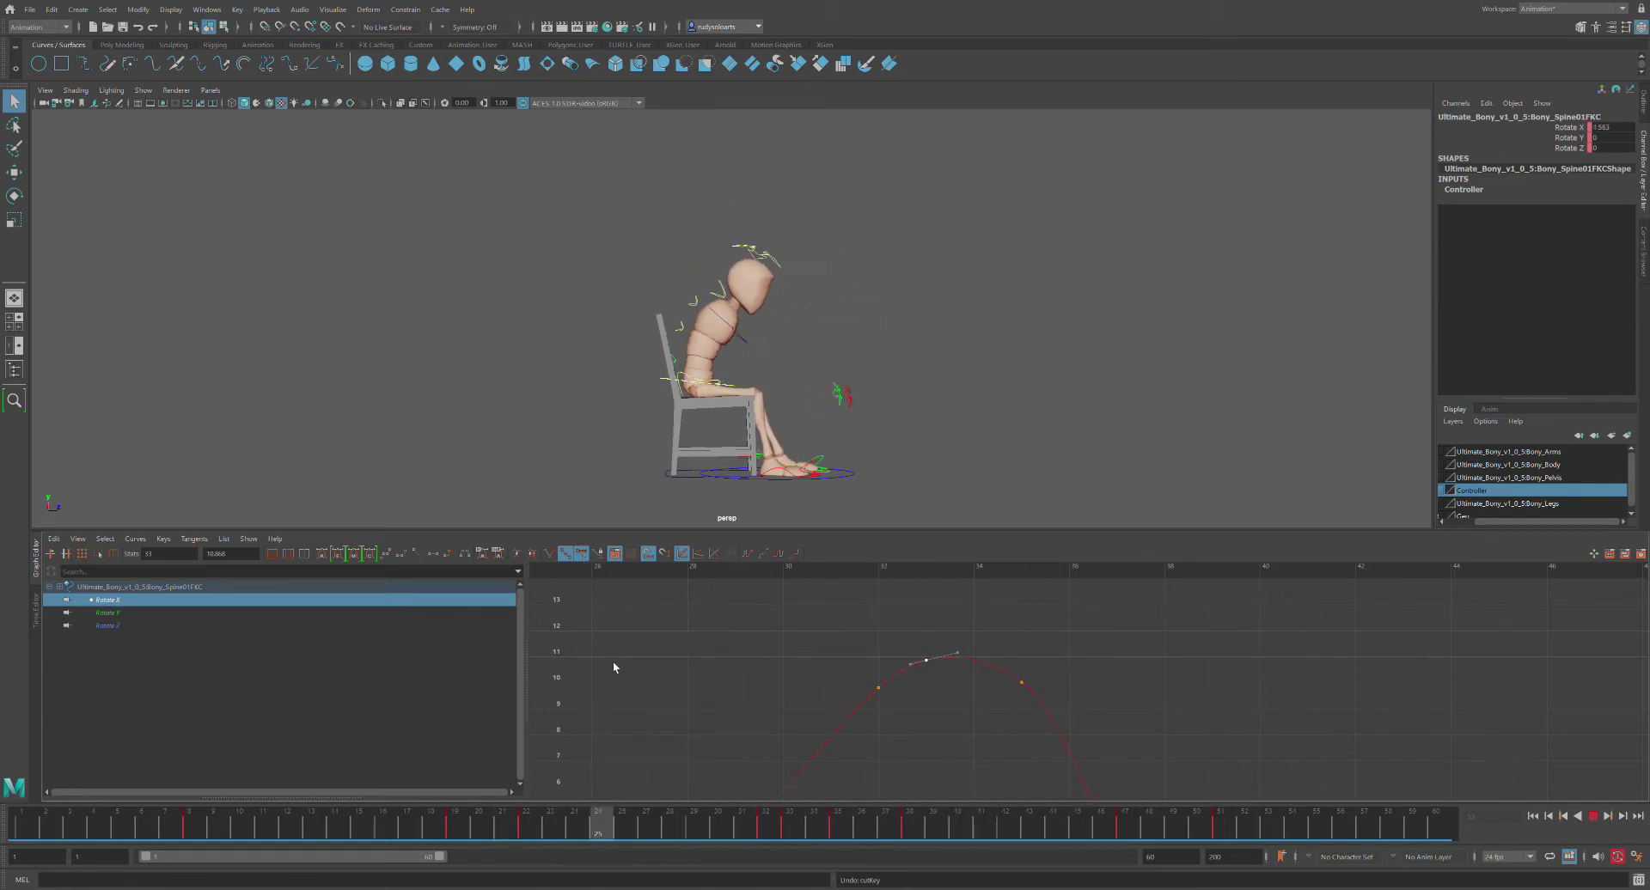
Delete the Rotate X key at frame 8 from the lowest spine control and play back the motion
scroll(919, 689, "down", 5)
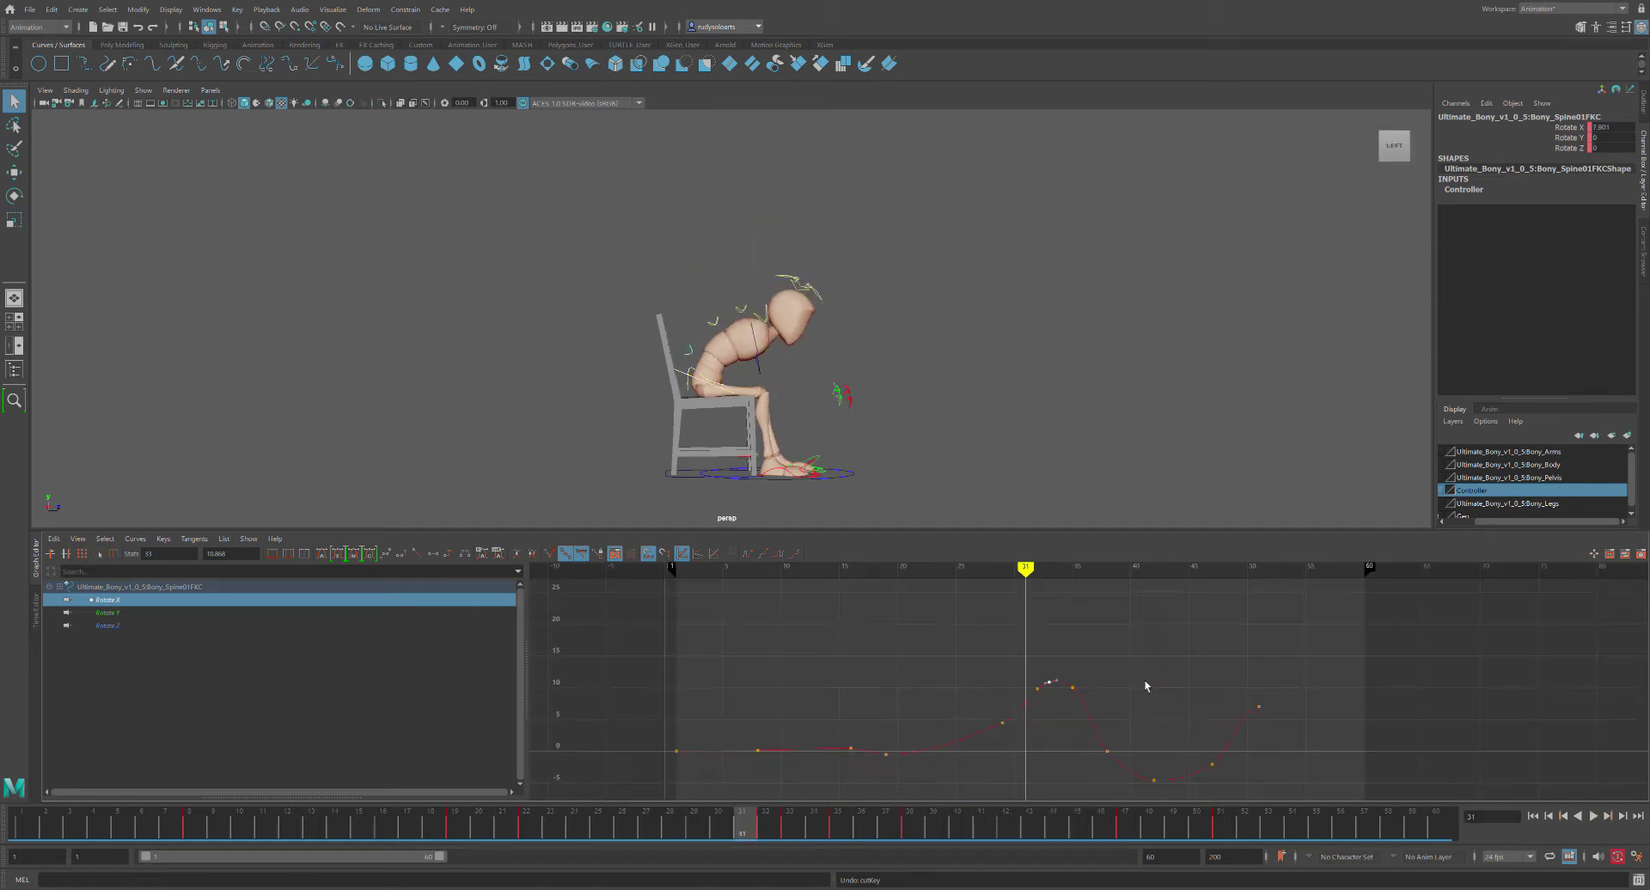
key("alt+v")
middle_click_drag(1011, 669, 1083, 667, "alt")
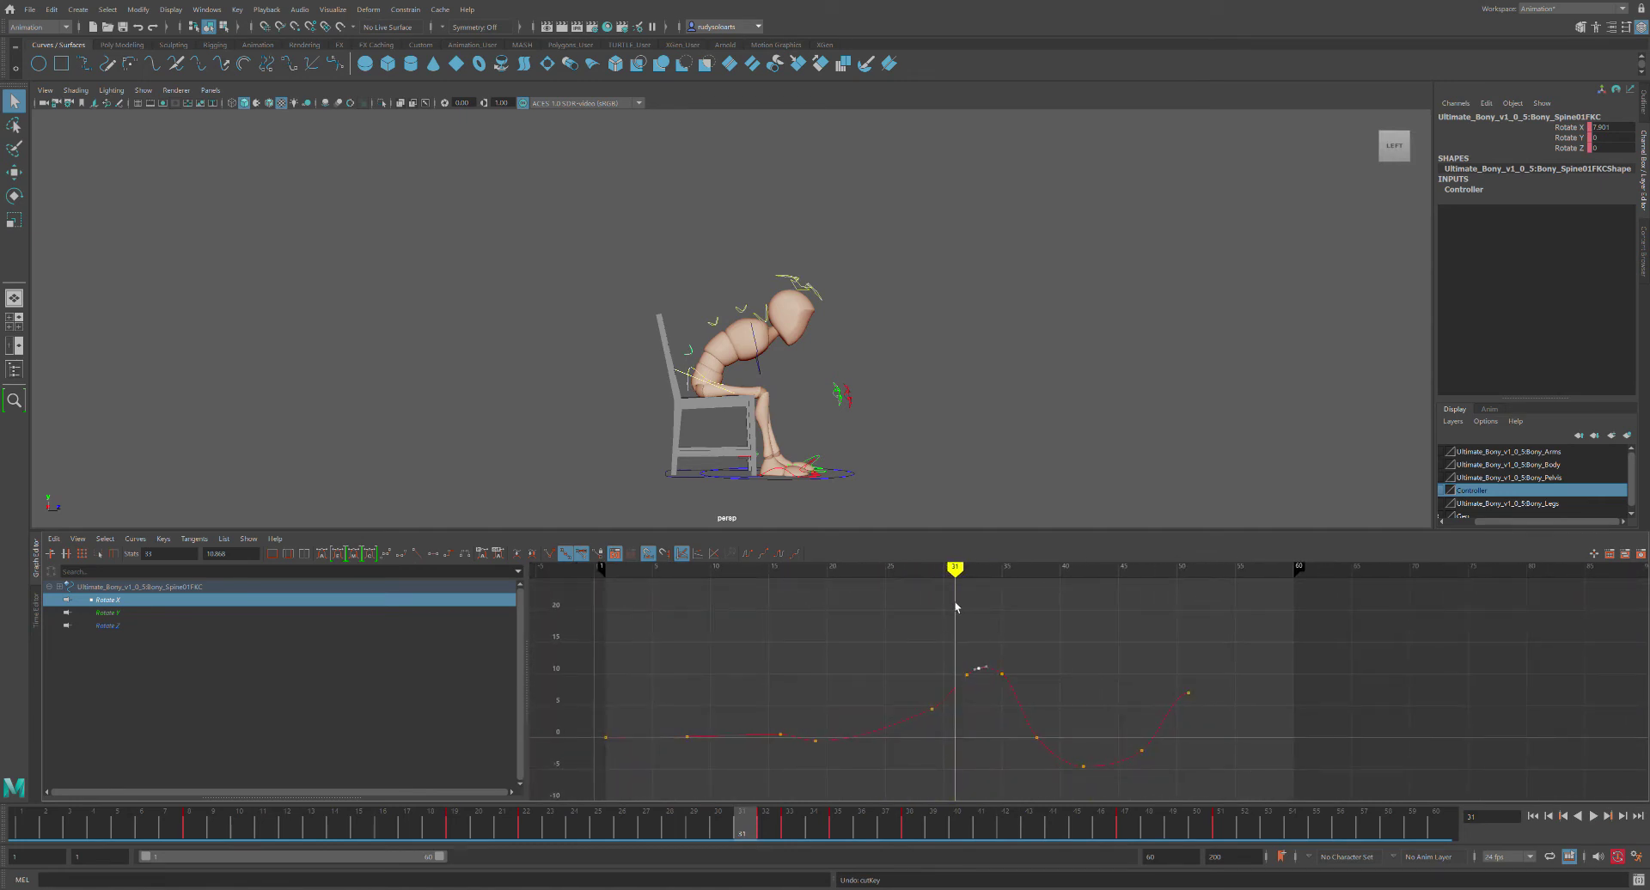
mouse_move(919, 647)
middle_mouse_down("alt")
mouse_move(899, 656)
mouse_move(1024, 611)
middle_mouse_up("alt")
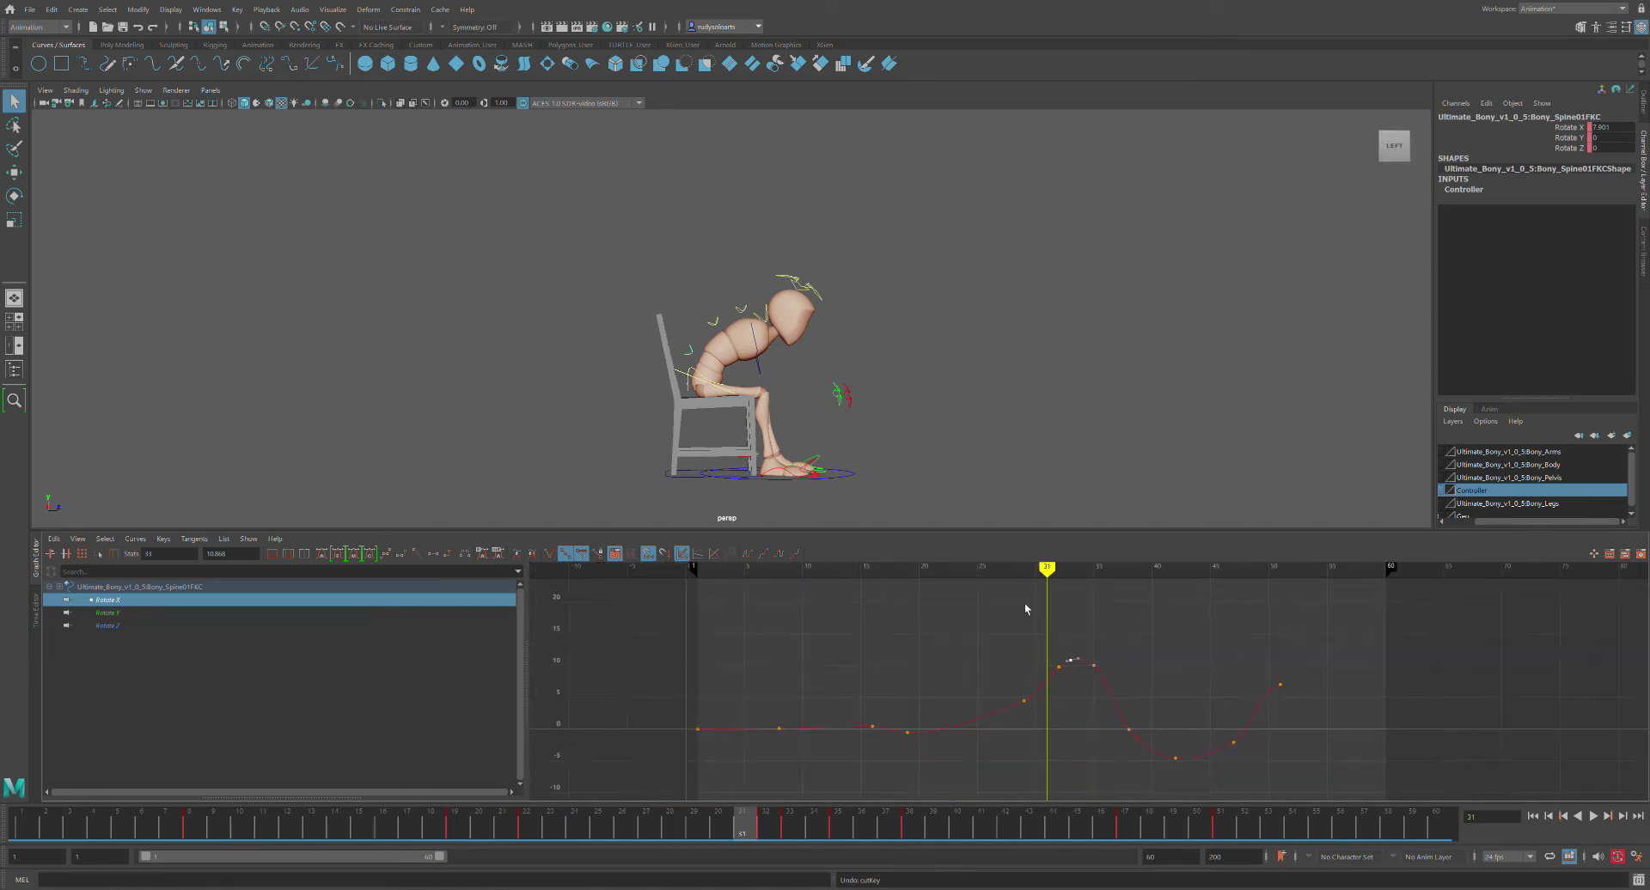
left_click_drag(1046, 570, 788, 637)
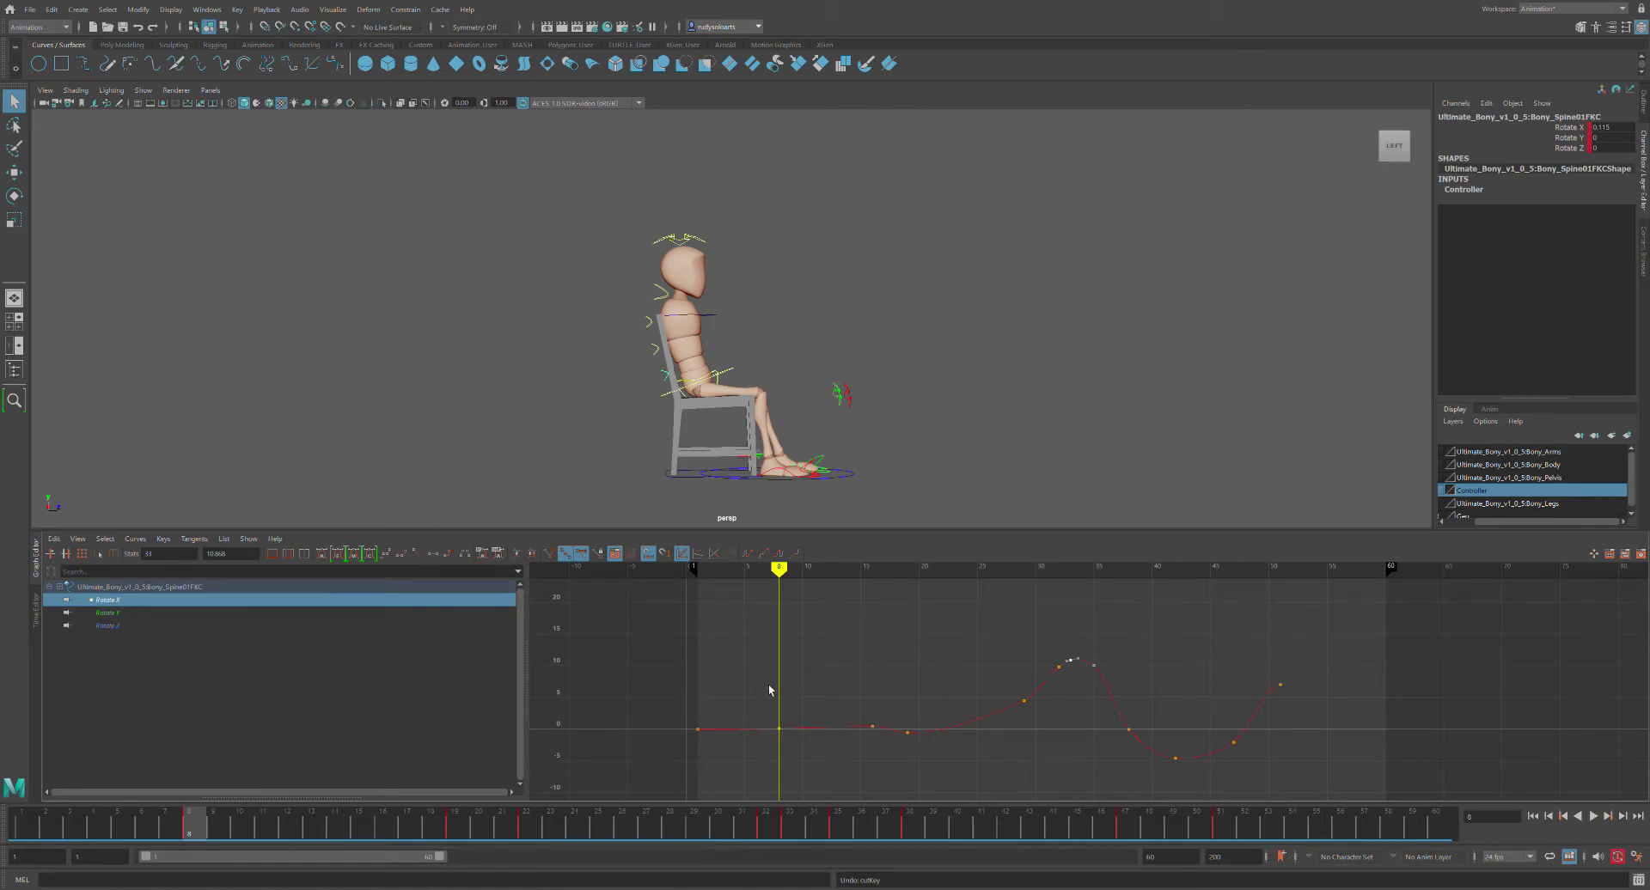
left_click_drag(758, 691, 827, 763)
key("Delete")
key("alt+v")
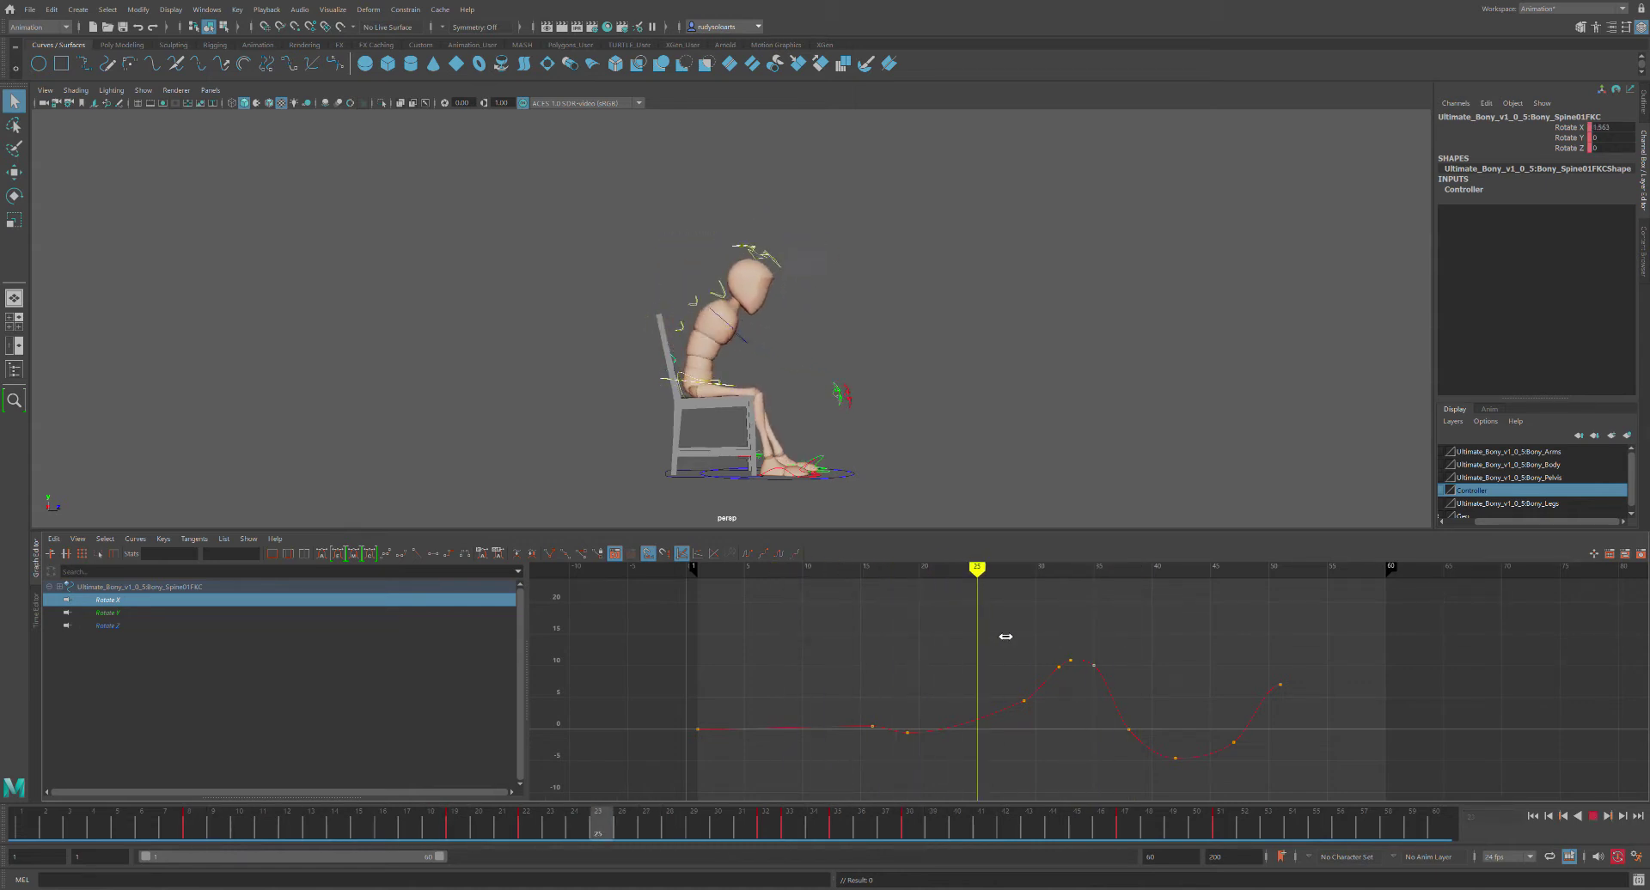
key("alt+v")
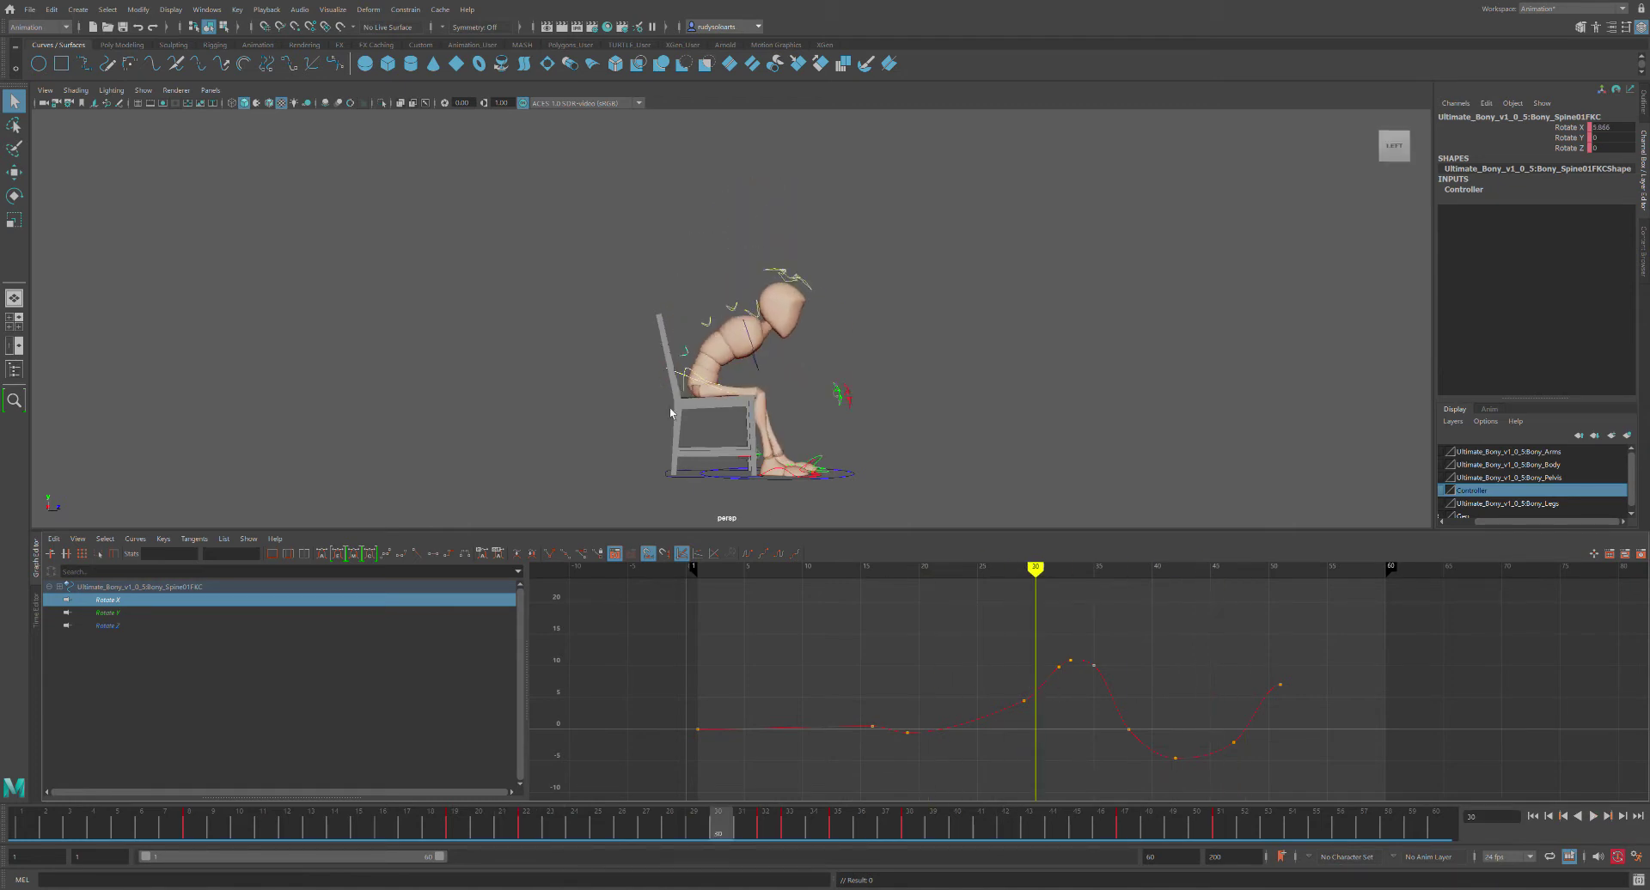
Select the second spine control, Spine02FKC, and delete its Rotate X key at frame 22
left_click(713, 319)
mouse_move(1166, 586)
left_mouse_down()
mouse_move(812, 610)
mouse_move(1105, 633)
mouse_move(1034, 637)
mouse_move(1031, 687)
left_mouse_up()
key("Delete")
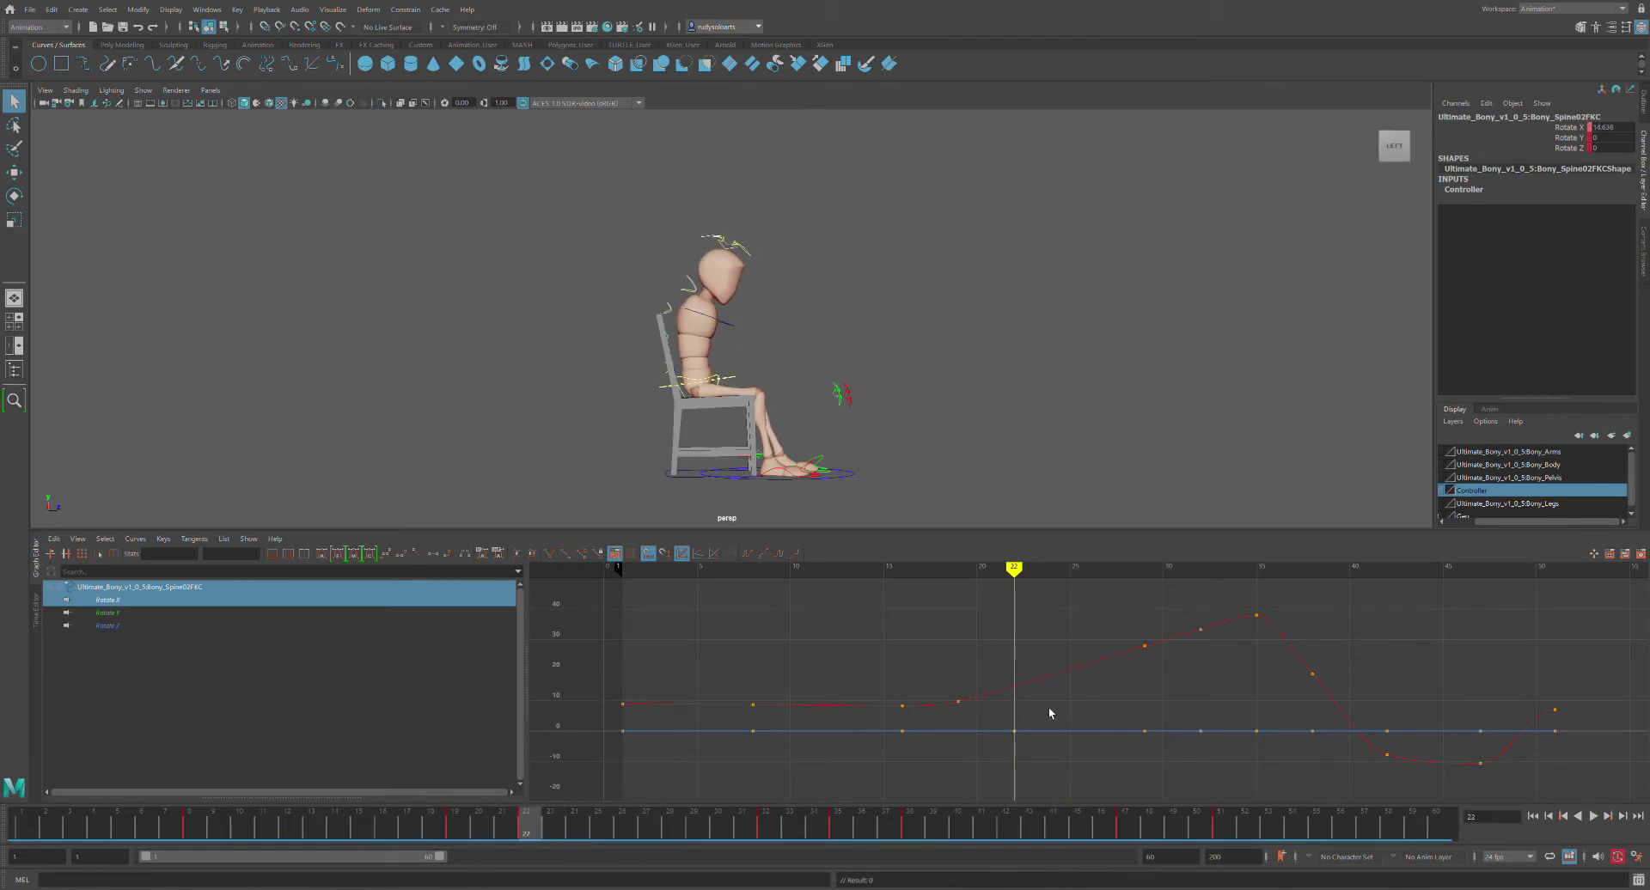
key("ctrl+z")
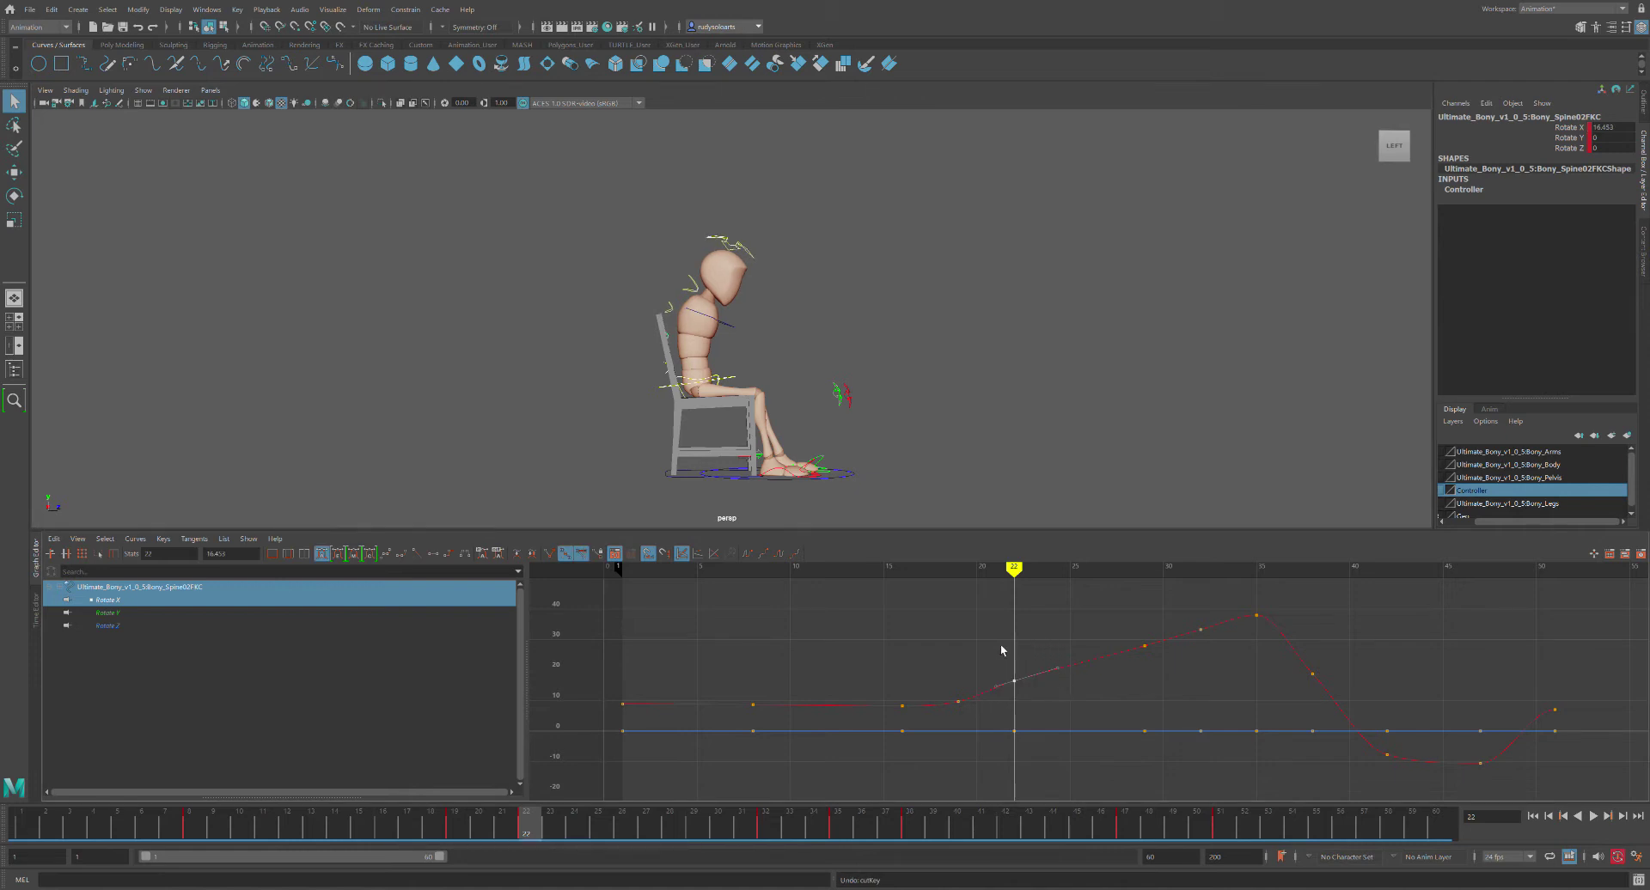
key("Delete")
Delete the second spine control's Rotate X keys at frames 29 and 32, checking the motion with and without them
left_click_drag(1025, 582, 1164, 590)
left_click_drag(1203, 658, 1209, 655)
key("Delete")
key("alt+v")
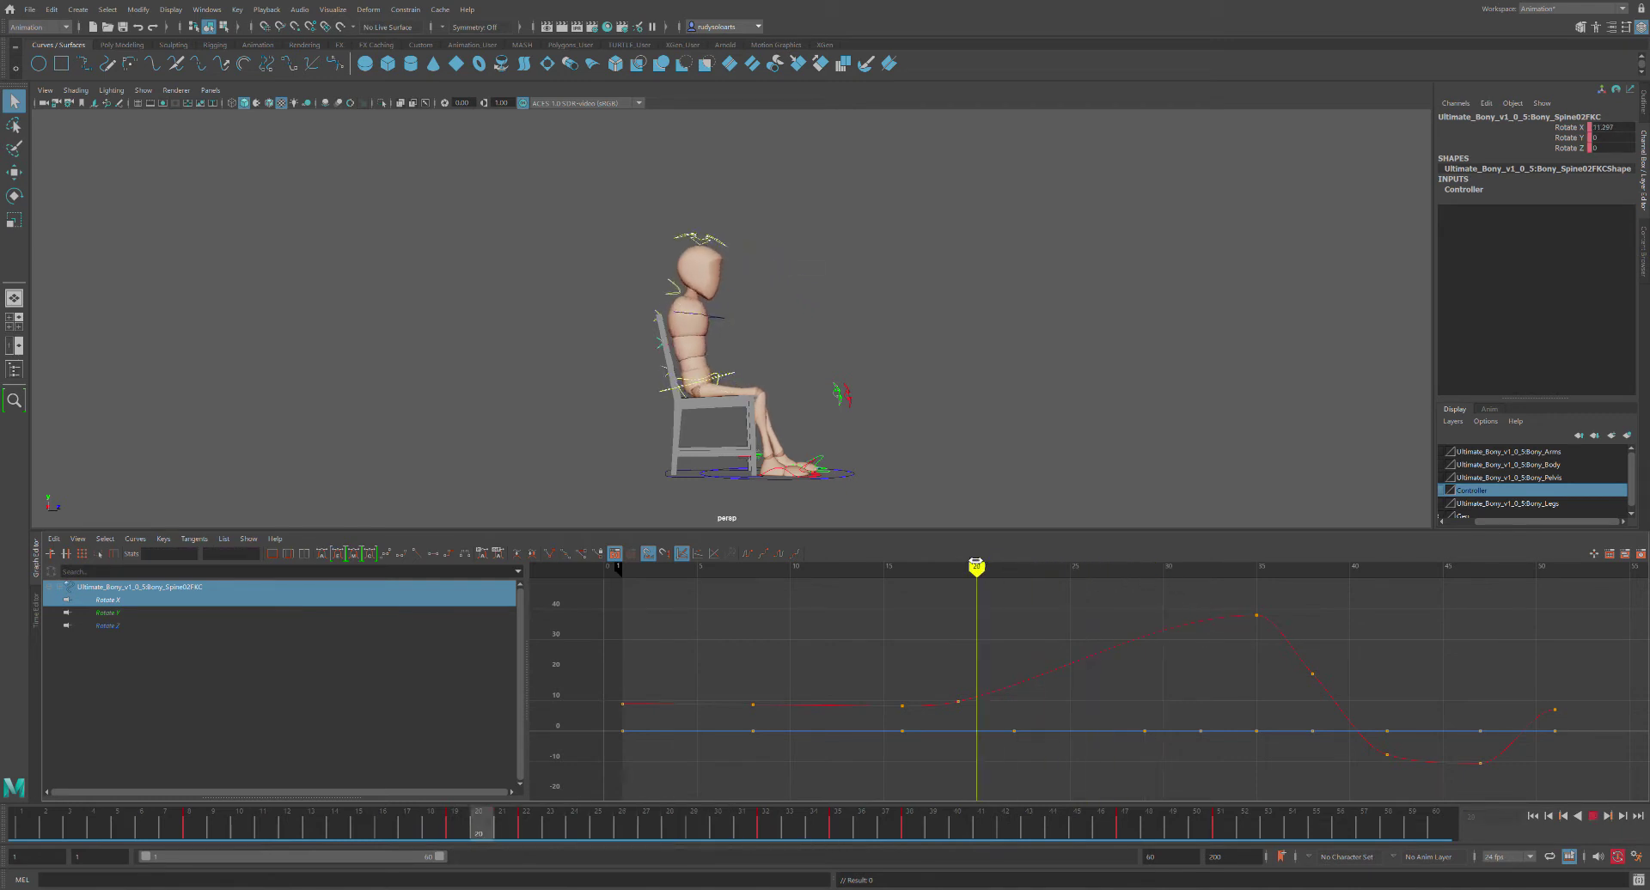
left_click_drag(1182, 613, 1090, 645)
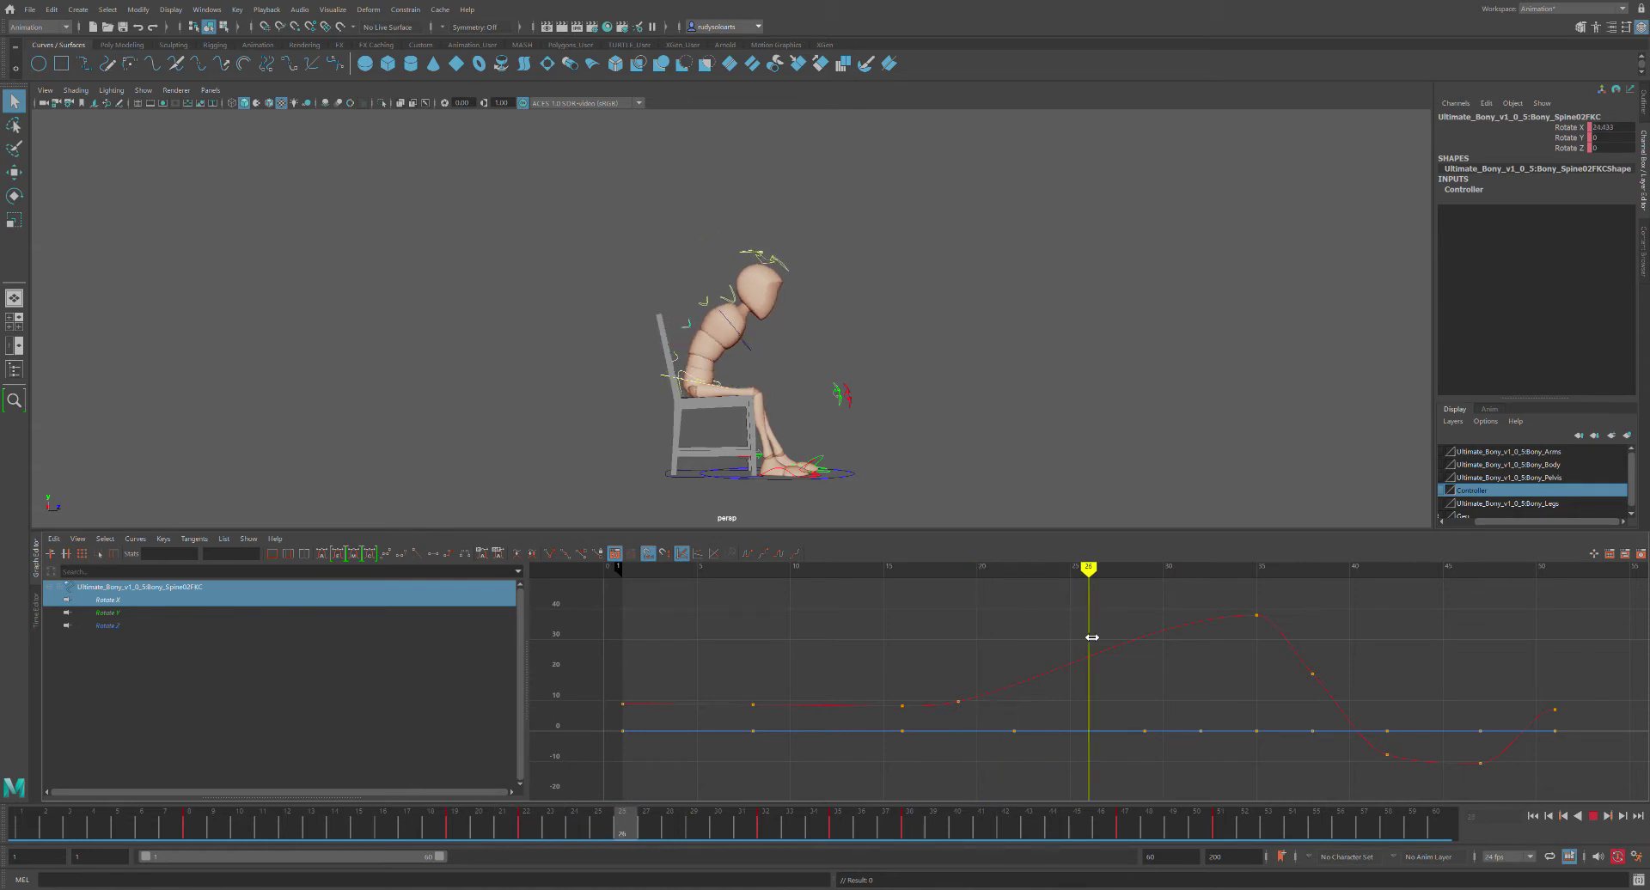
key("alt+v")
key("ctrl+z")
left_click_drag(1147, 617, 1223, 658)
key("Delete")
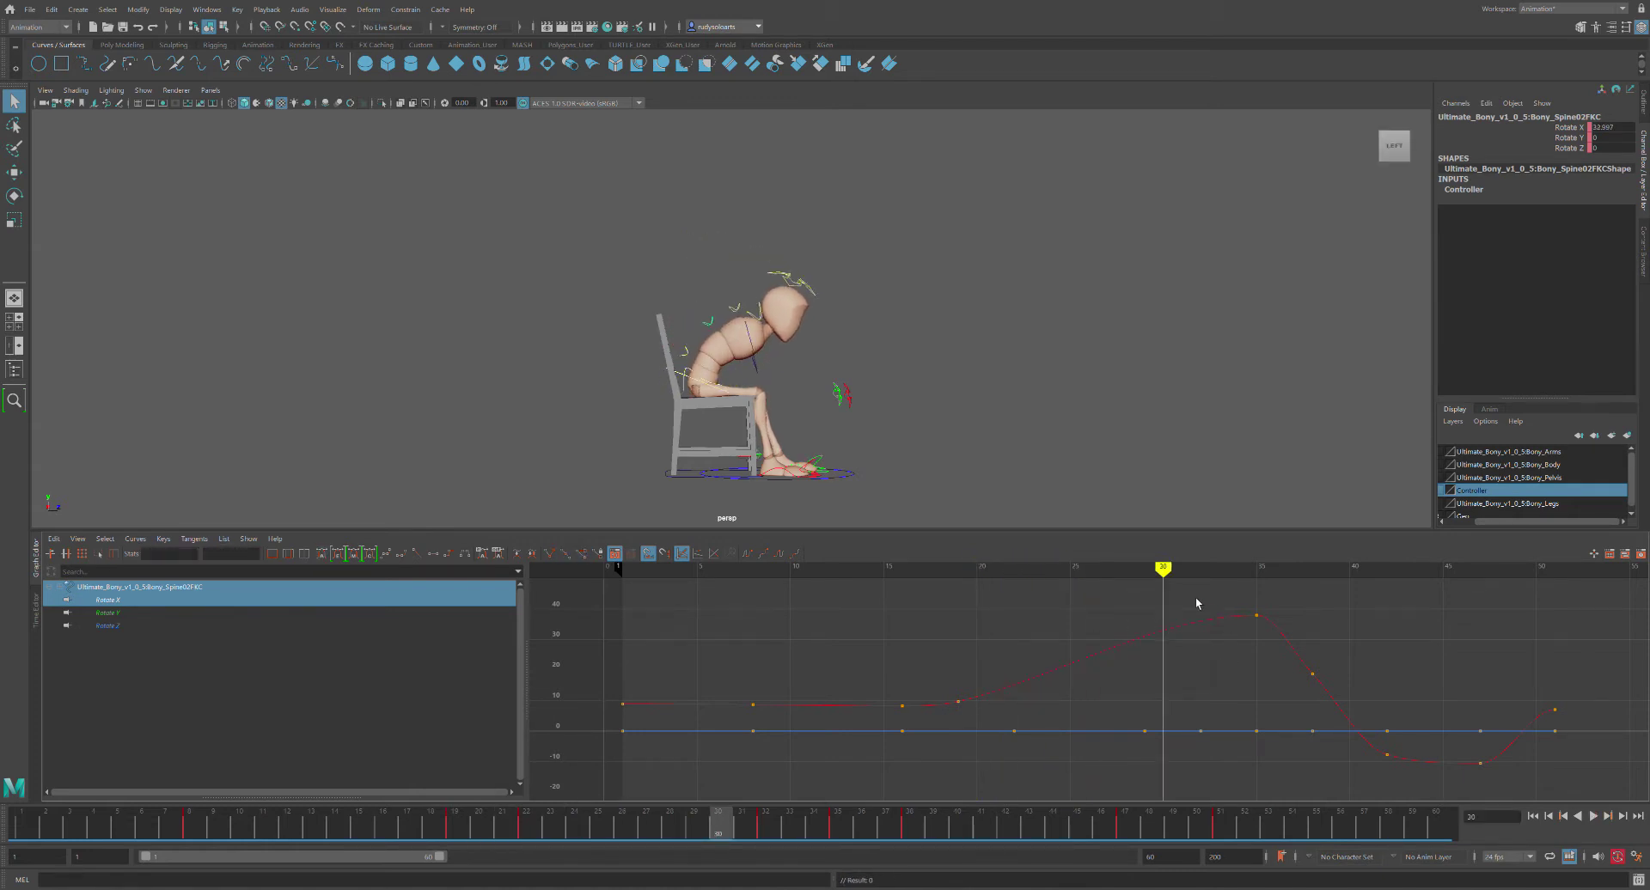
Delete the Rotate X keys at frames 8 and 38 from the second spine control's curve
left_click_drag(1169, 591, 788, 722)
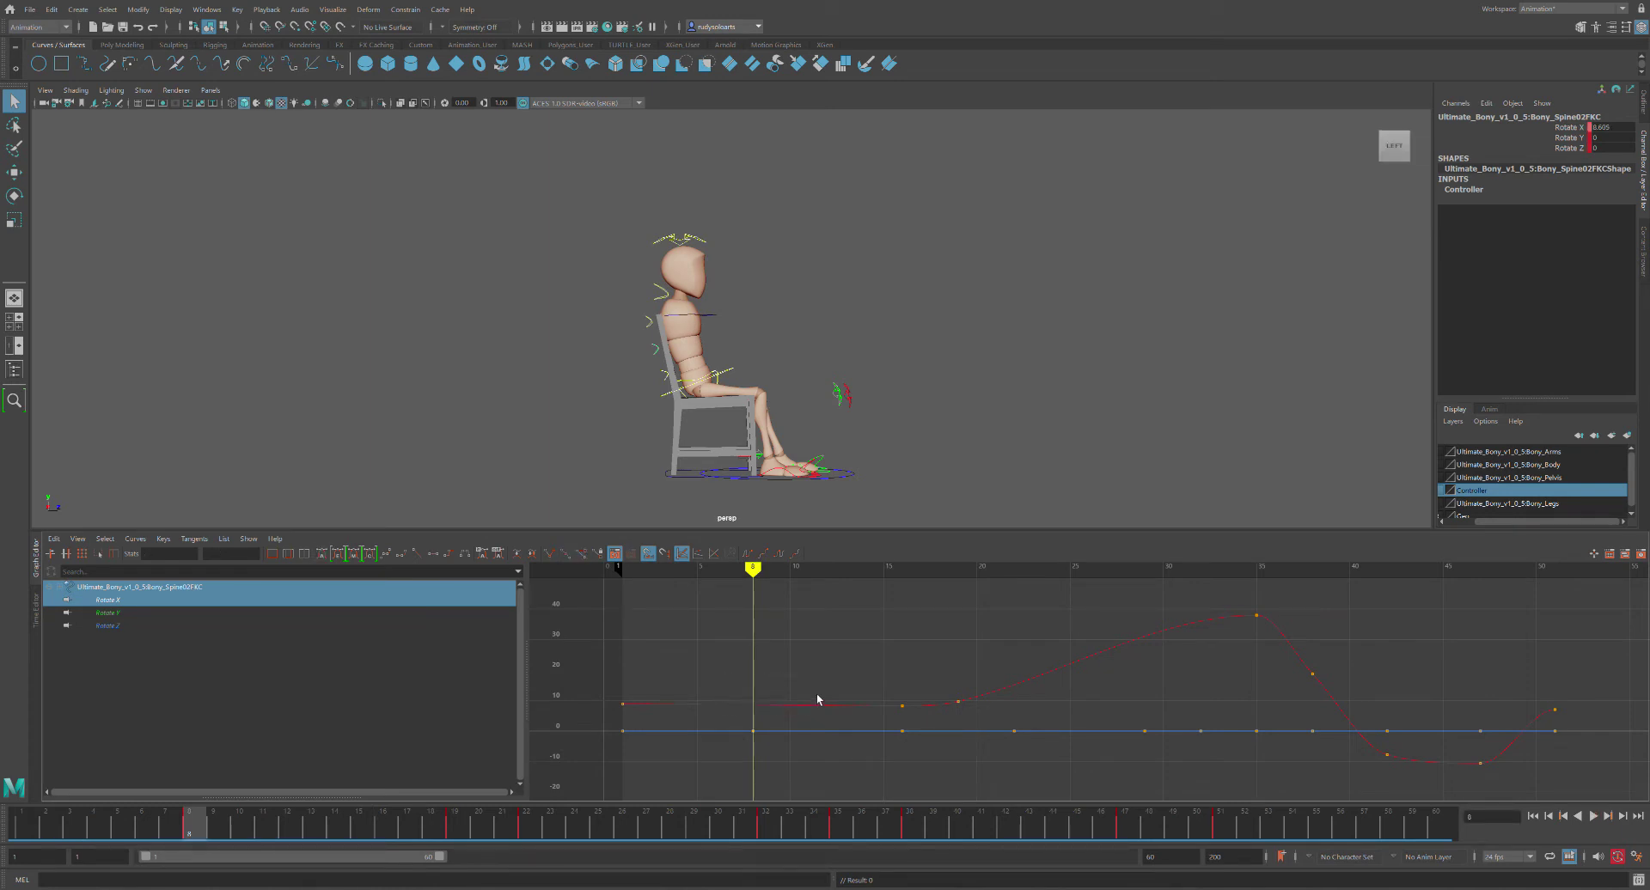
left_click_drag(795, 588, 1315, 600)
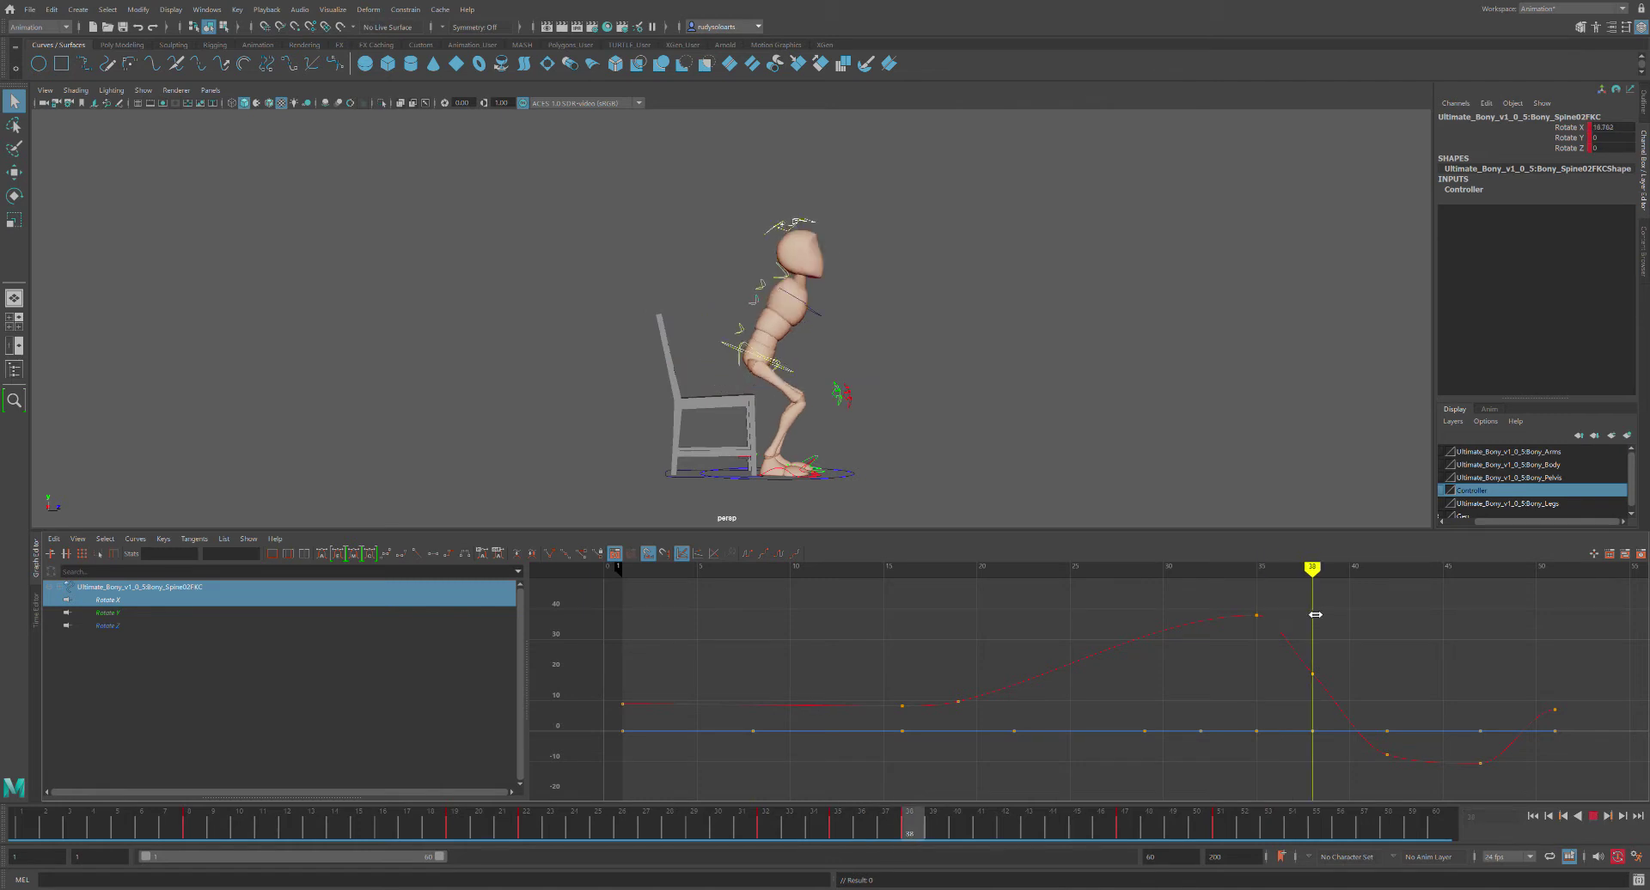
left_click_drag(1335, 679, 1344, 693)
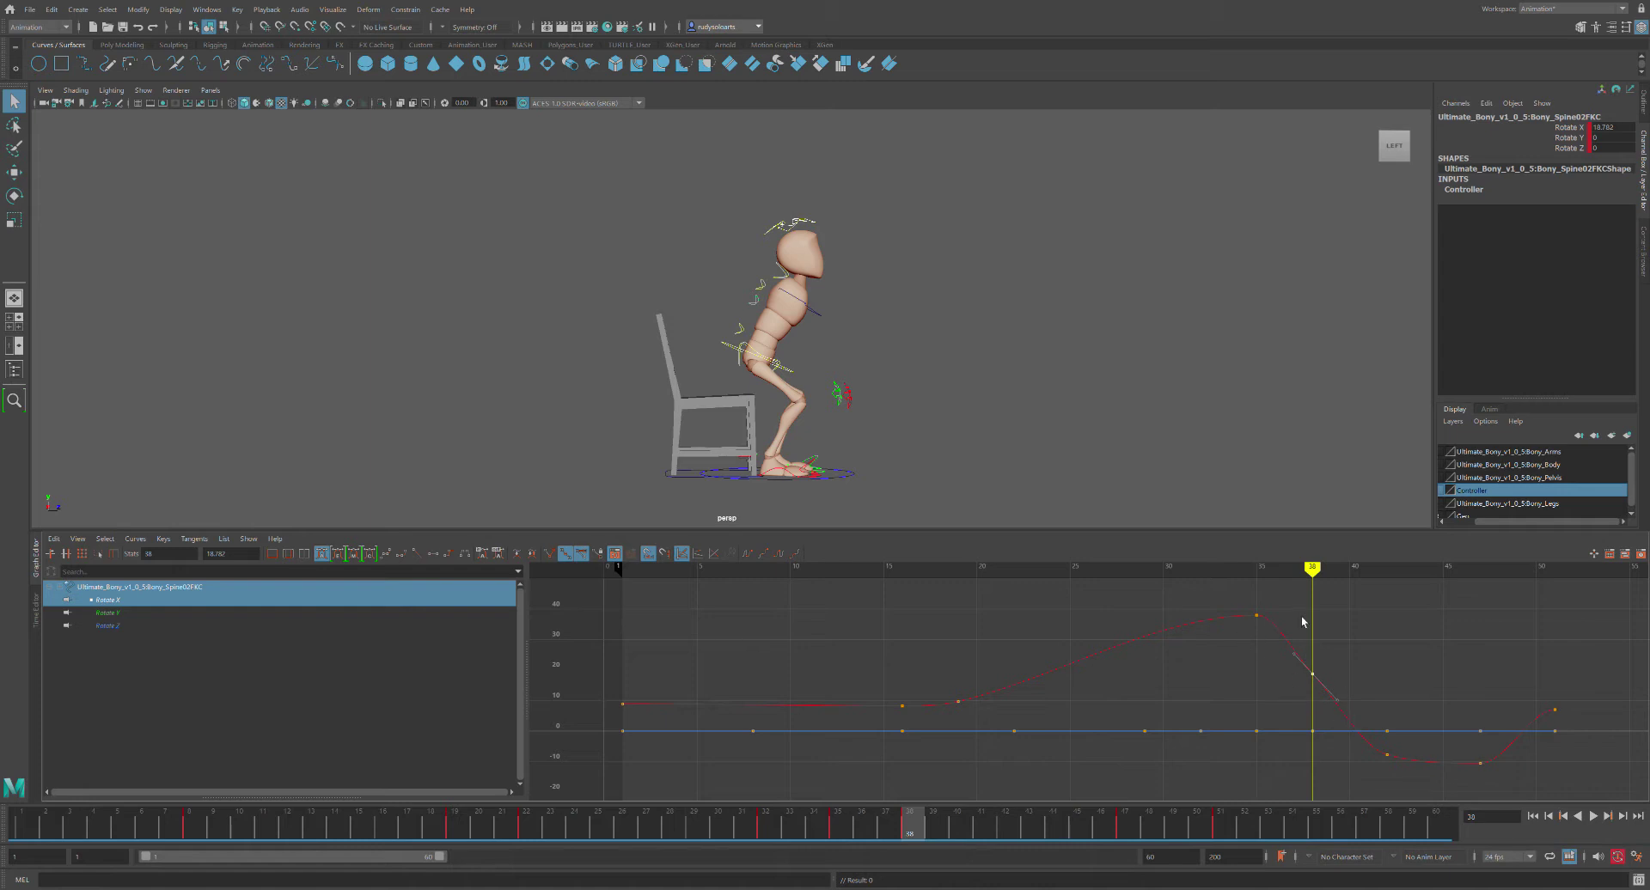
key("Delete")
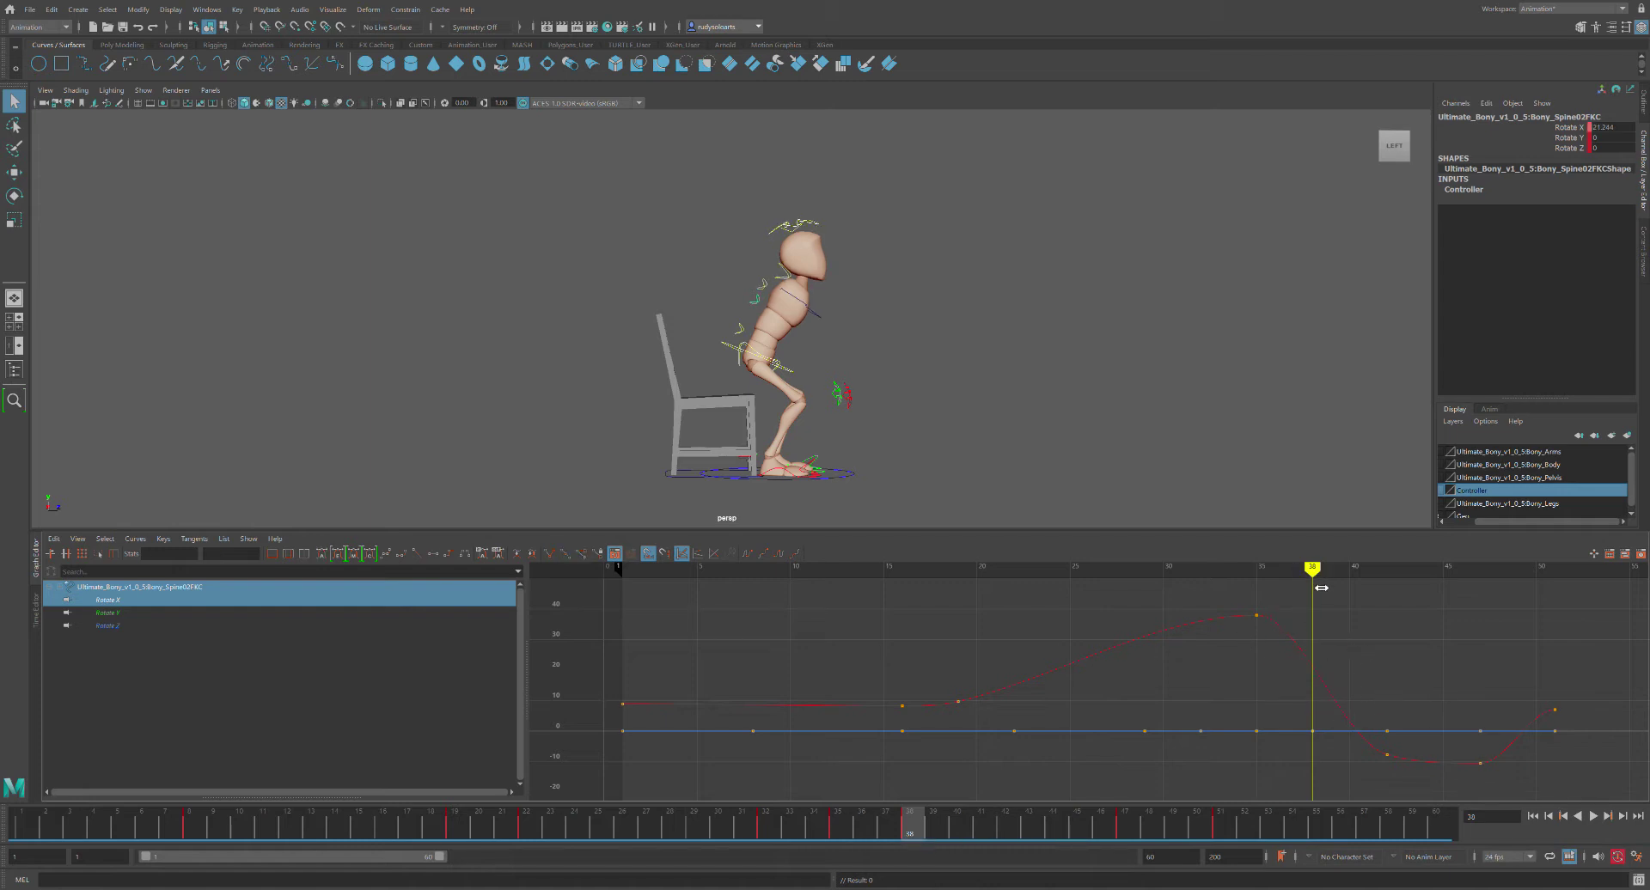
Play back the motion and examine the second spine control's Rotate Y and Rotate Z curves
key("alt+v")
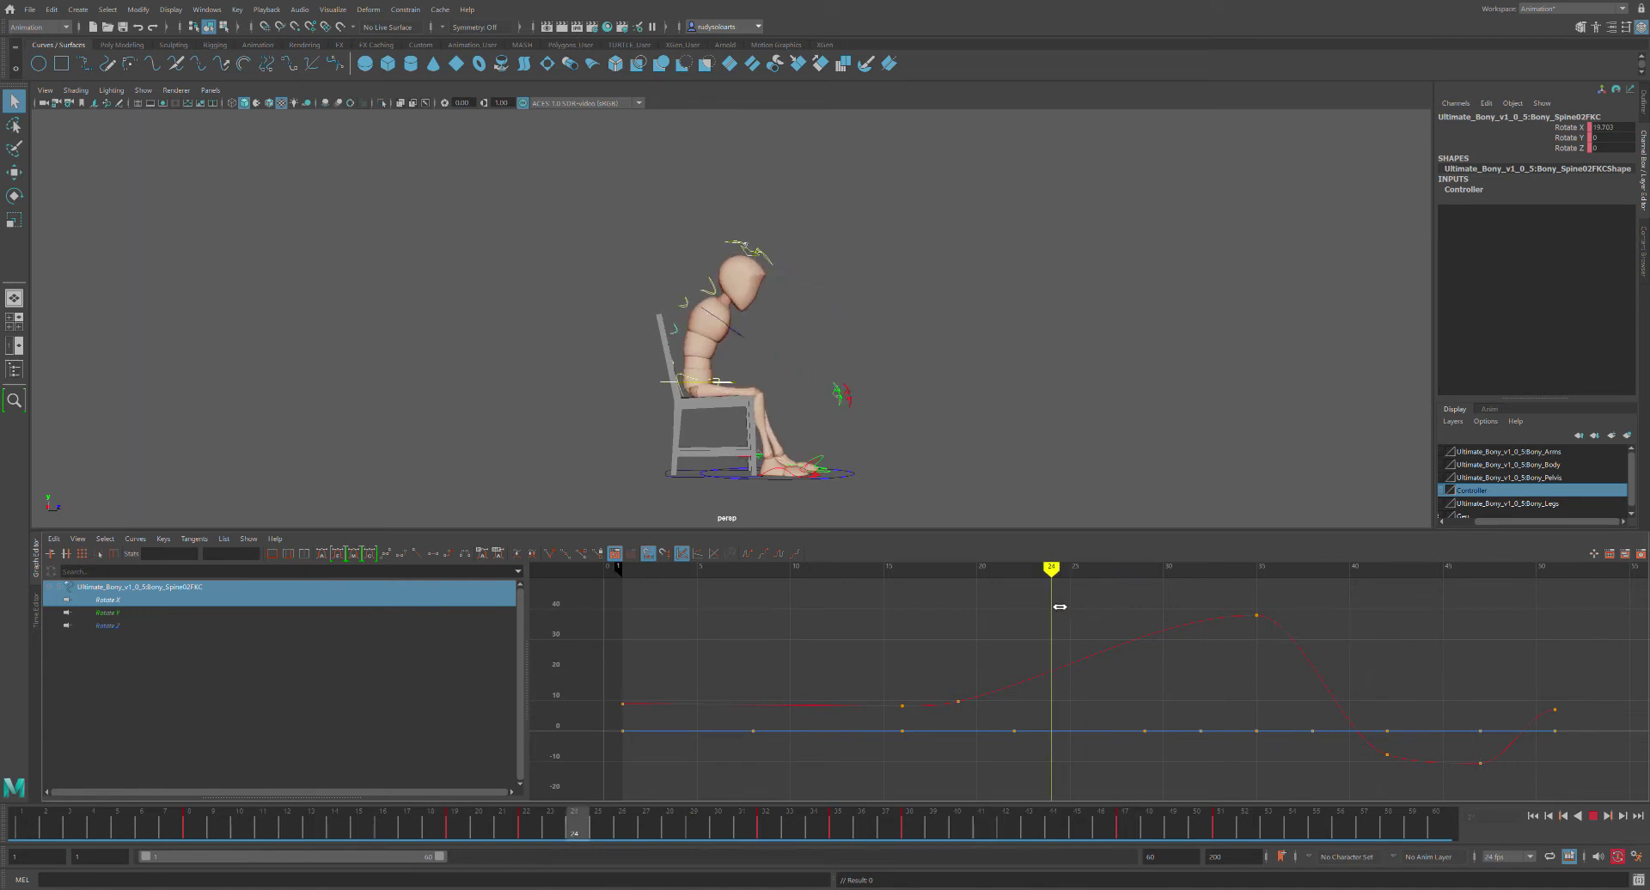
key("alt+v")
left_click(127, 615)
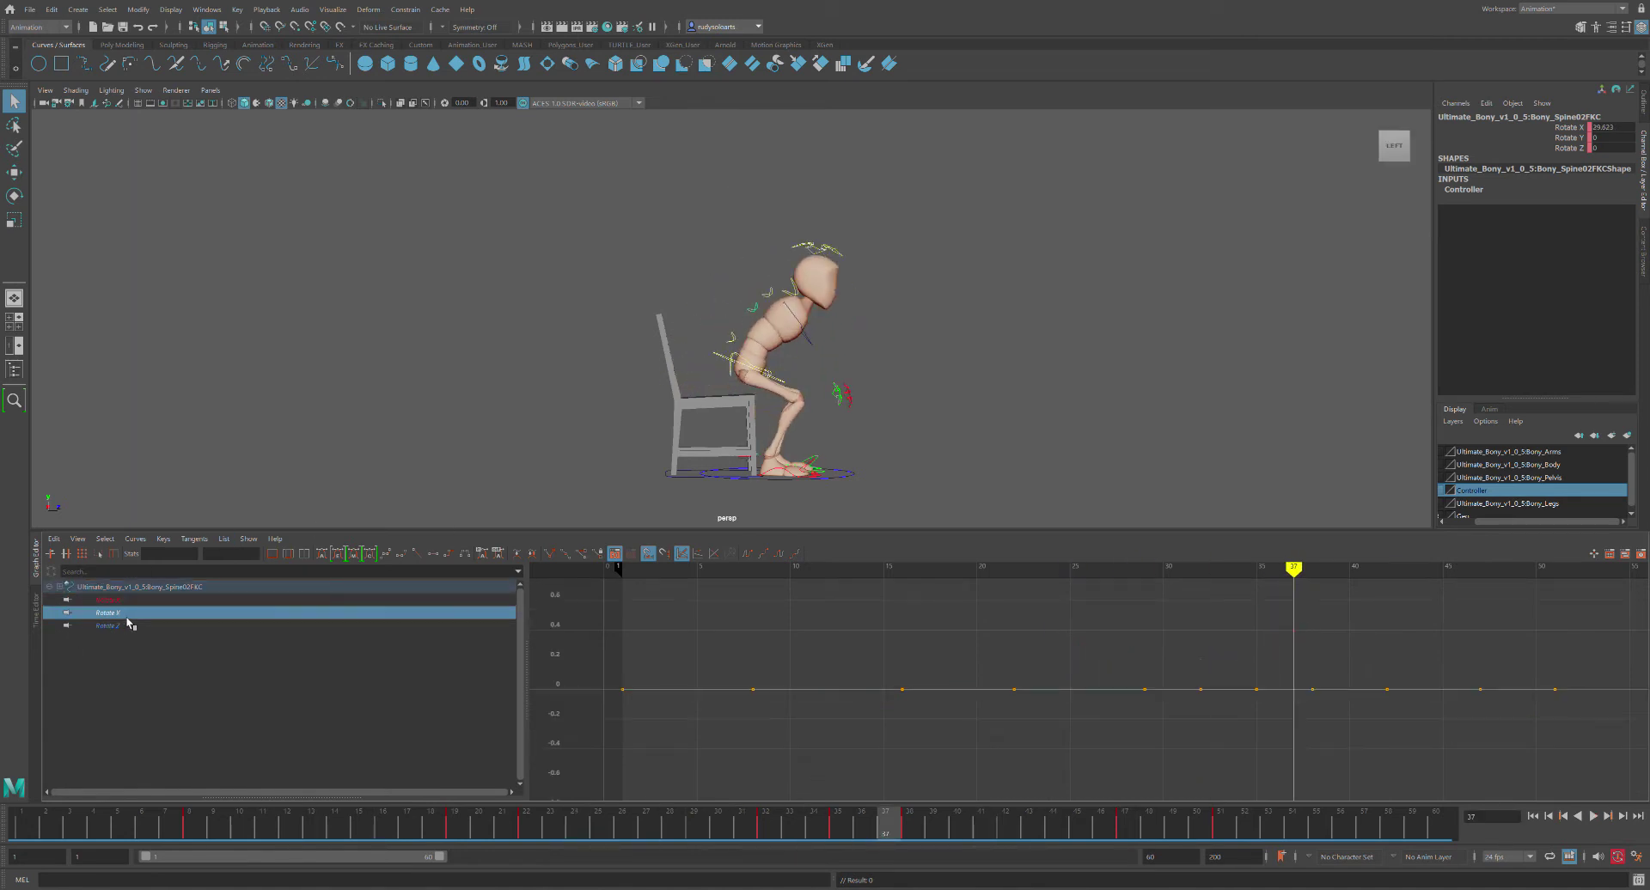
left_click(108, 626)
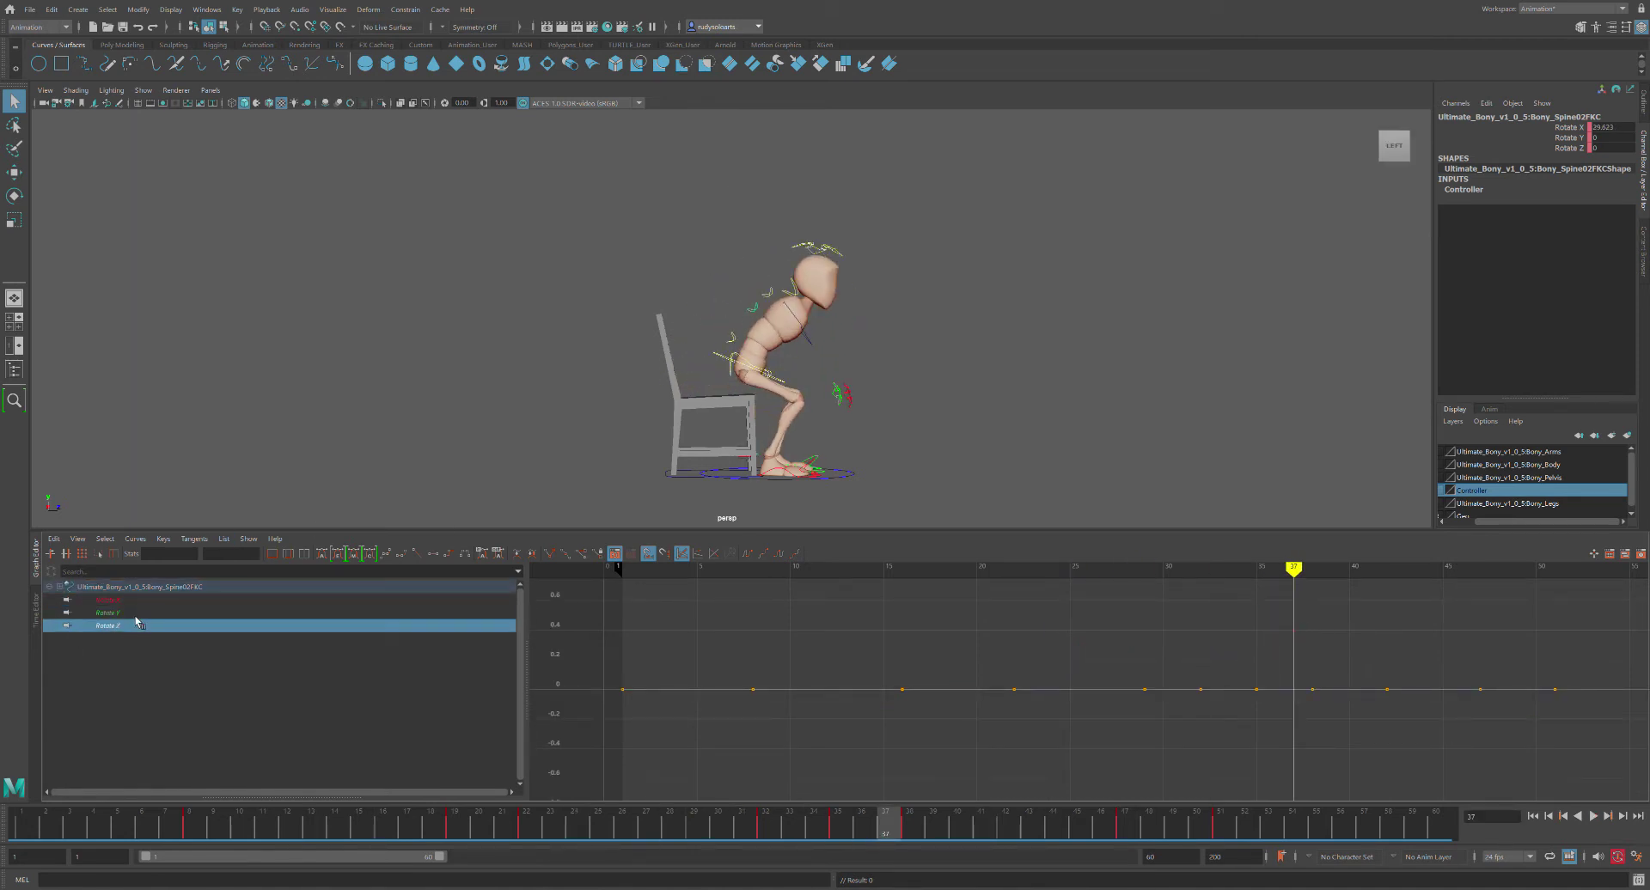
left_click(133, 600)
Select the third spine control, Spine03FKC, examine its Rotate Y and Rotate Z curves, and isolate its Rotate X curve
left_click(778, 301)
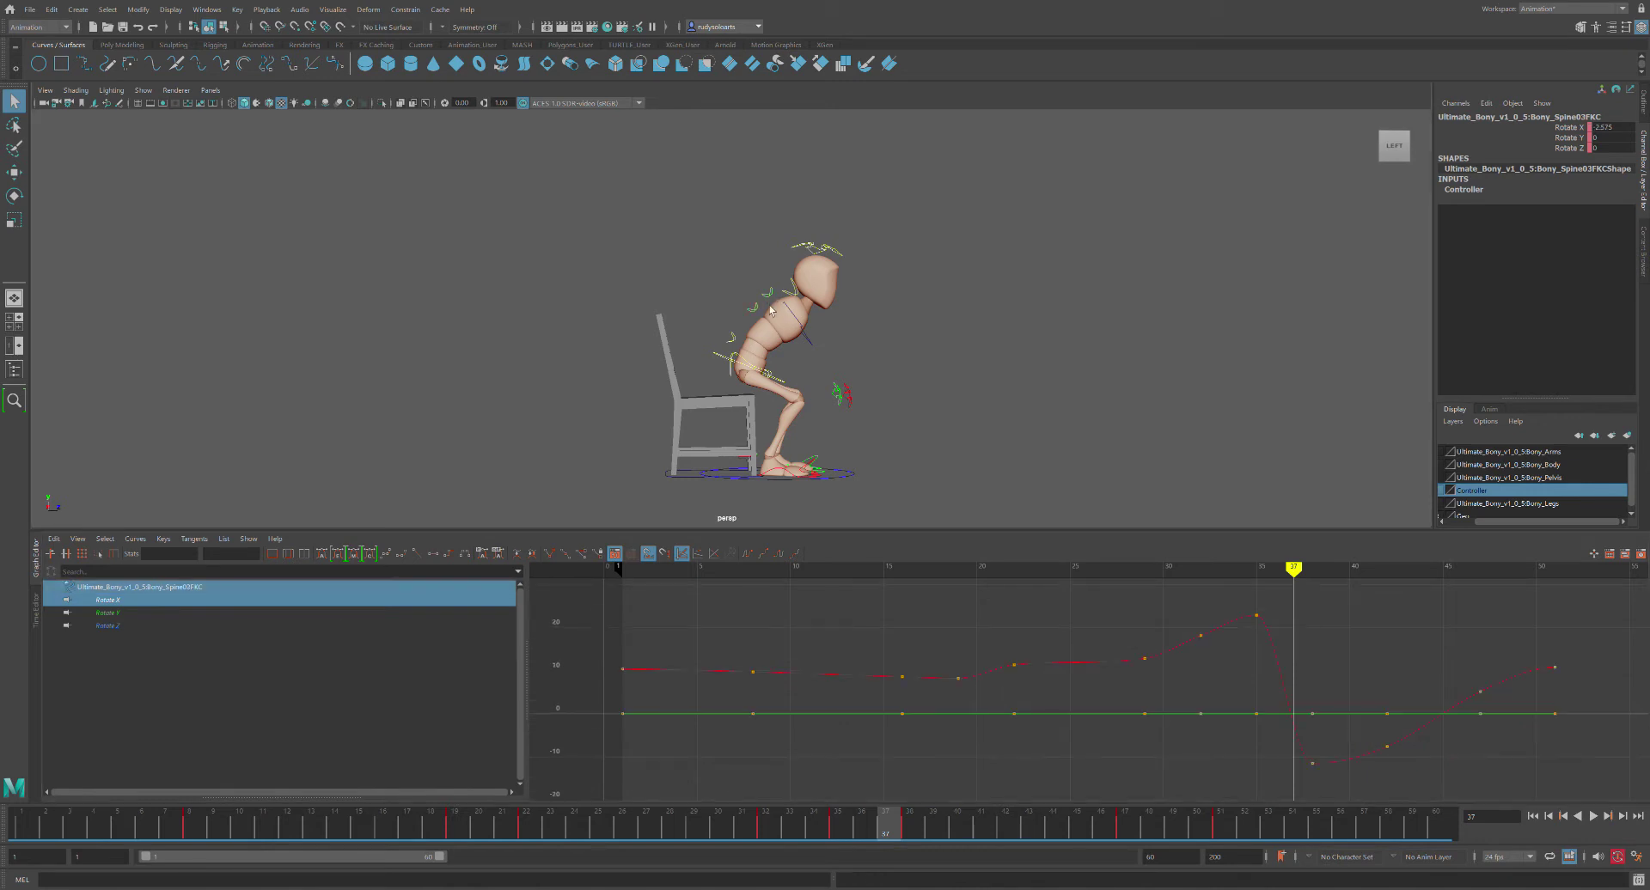
left_click(166, 604)
left_click(121, 613)
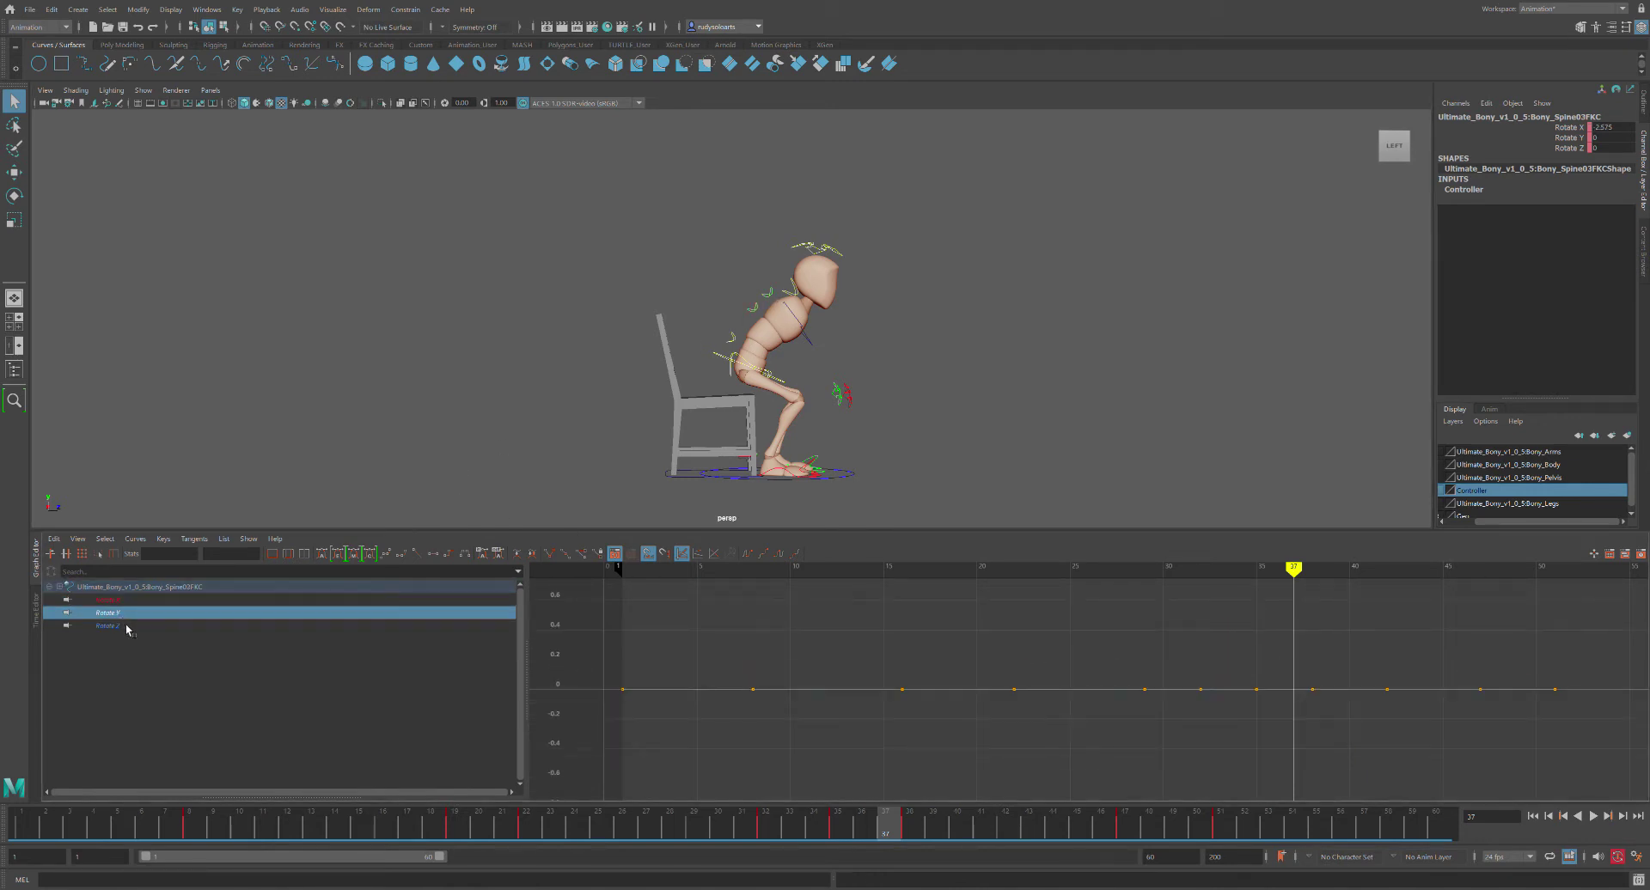
left_click(133, 627)
key("Up")
key("Up")
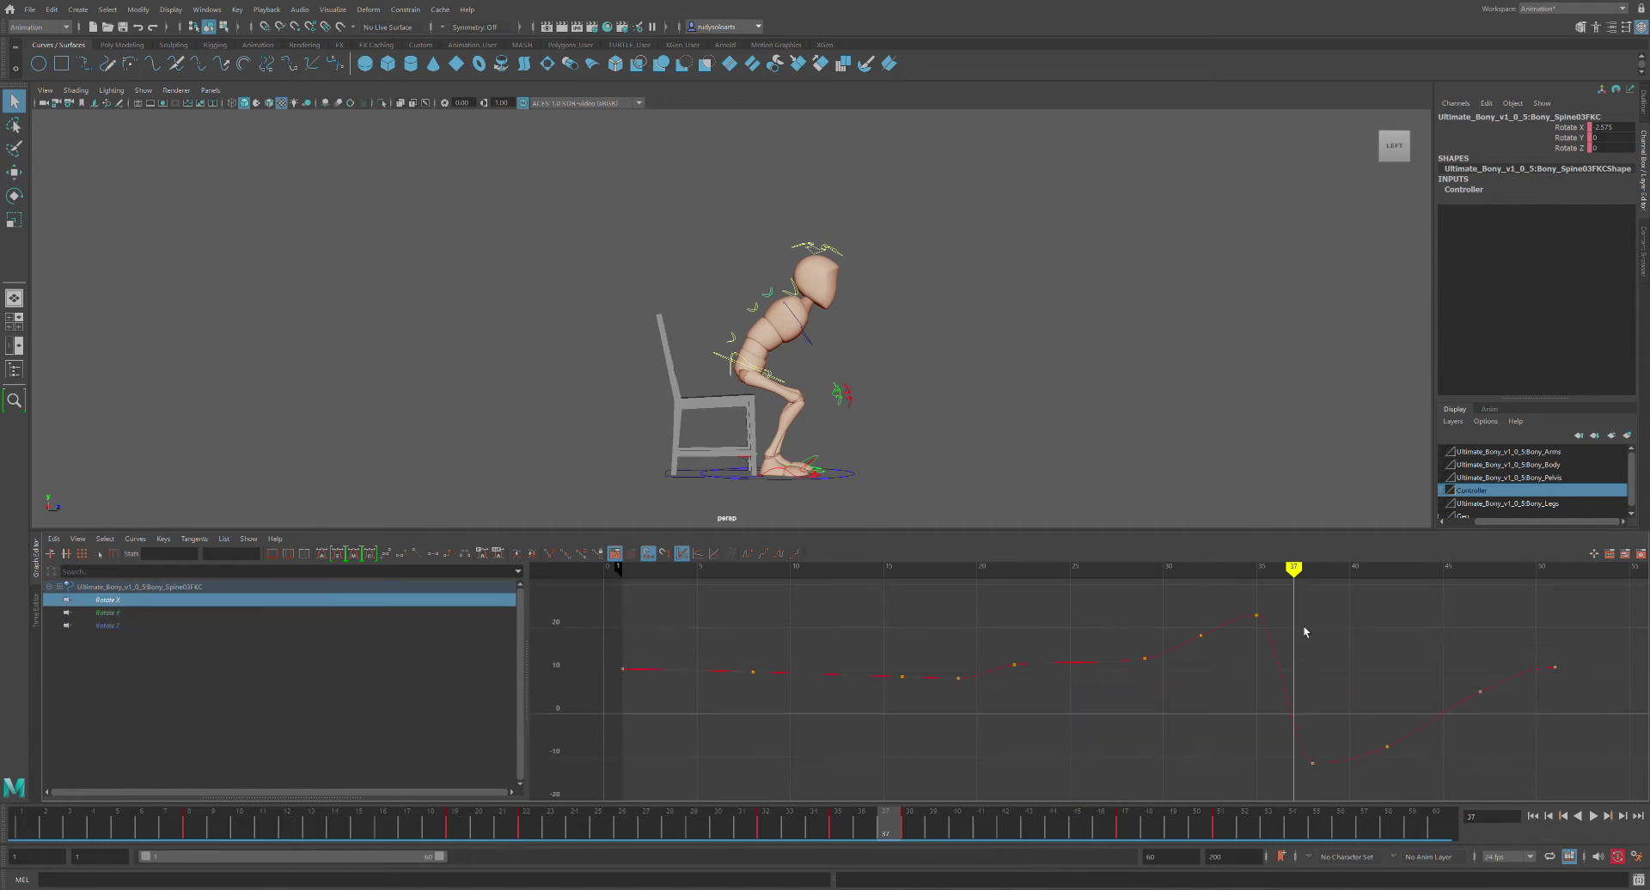
Delete the third spine control's Rotate X keys at frames 32, 16 and 8 and play back the motion
left_click_drag(1310, 580, 1211, 605)
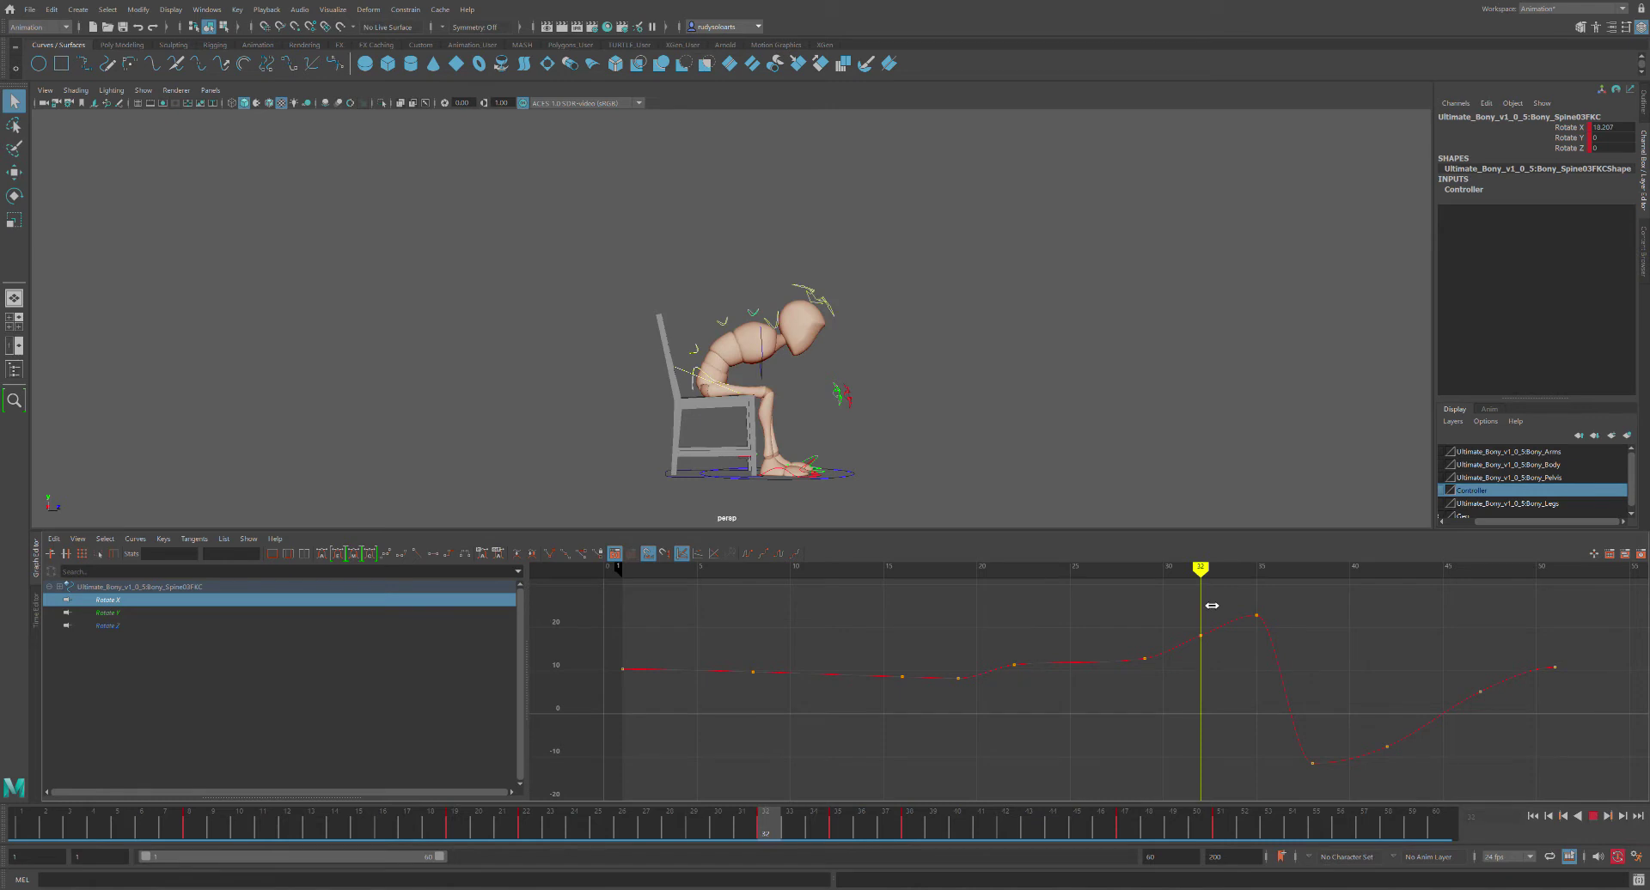
left_click(1203, 637)
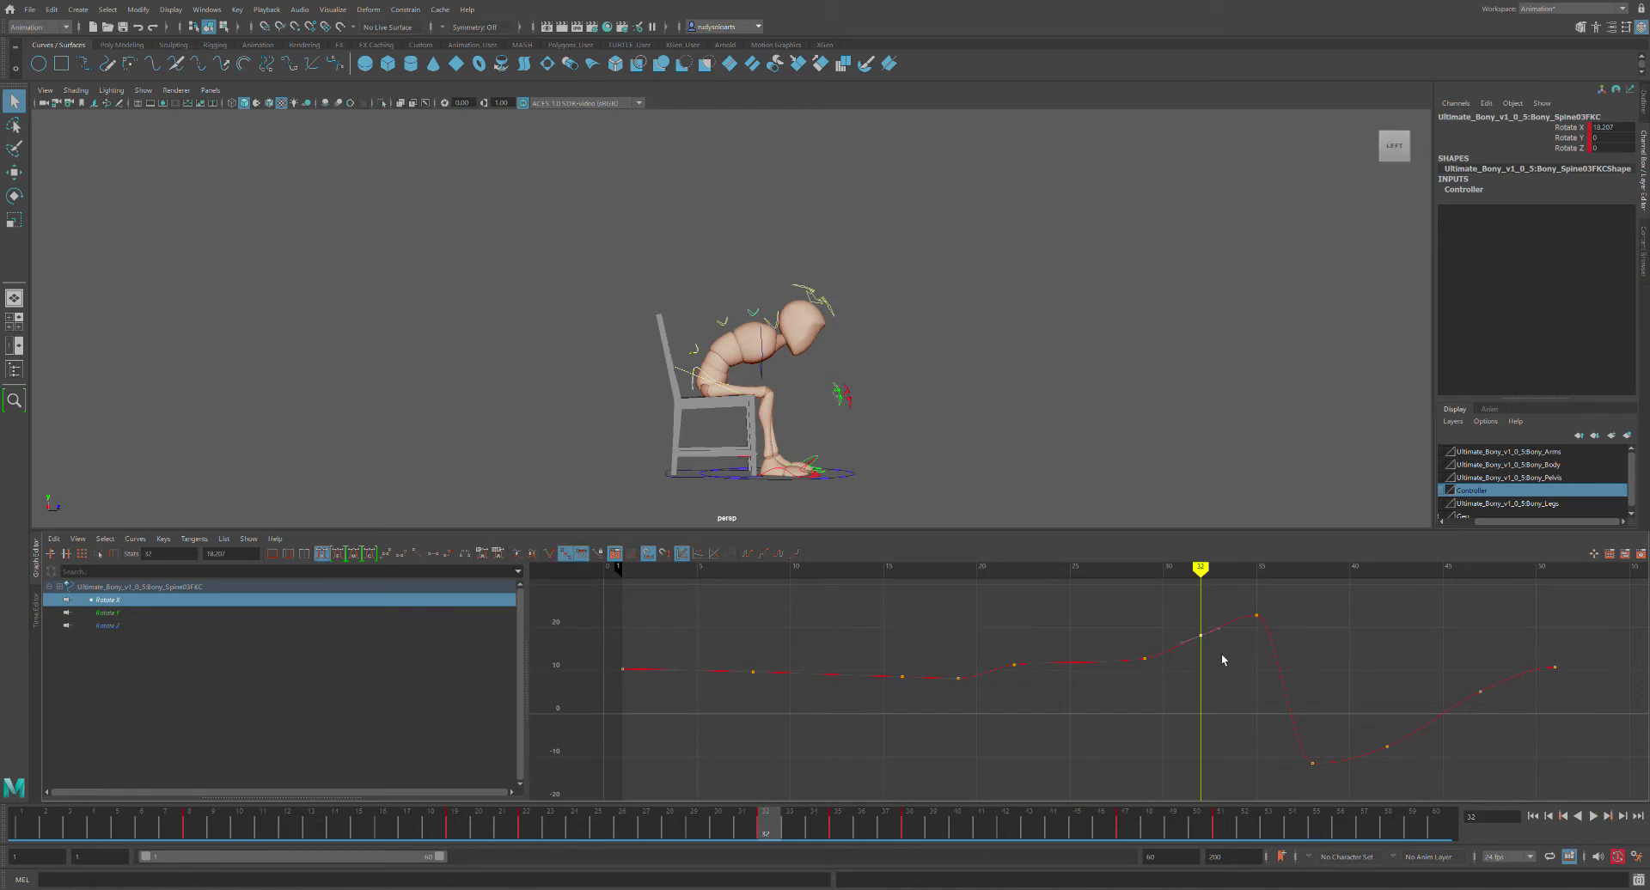
key("Delete")
left_click_drag(1209, 584, 828, 626)
left_click_drag(897, 704, 921, 709)
key("Delete")
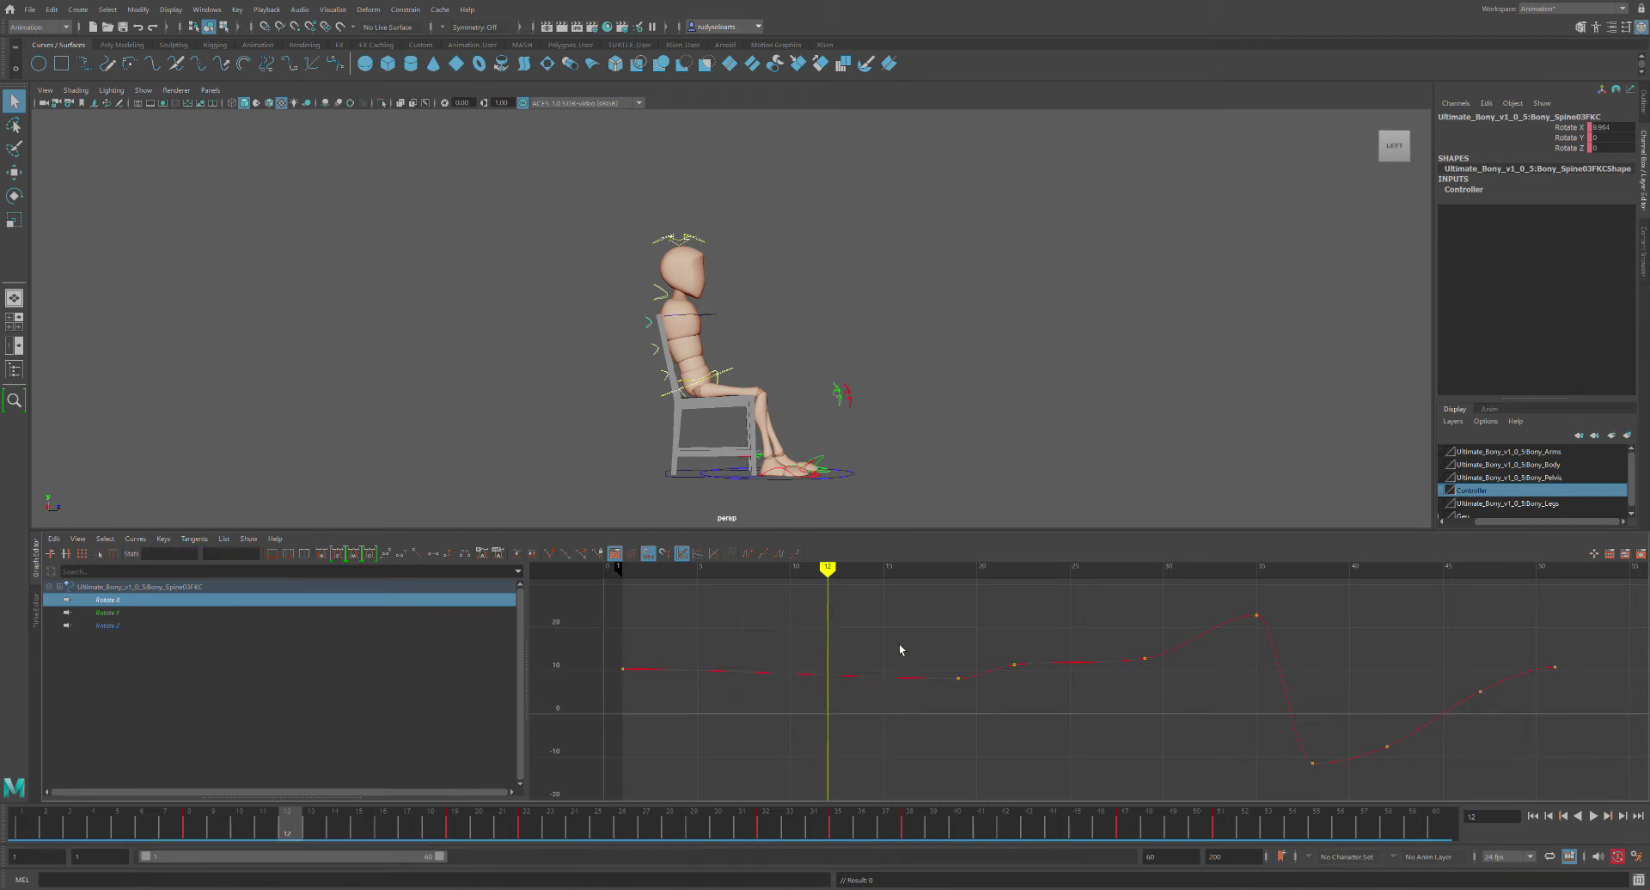
key("alt+v")
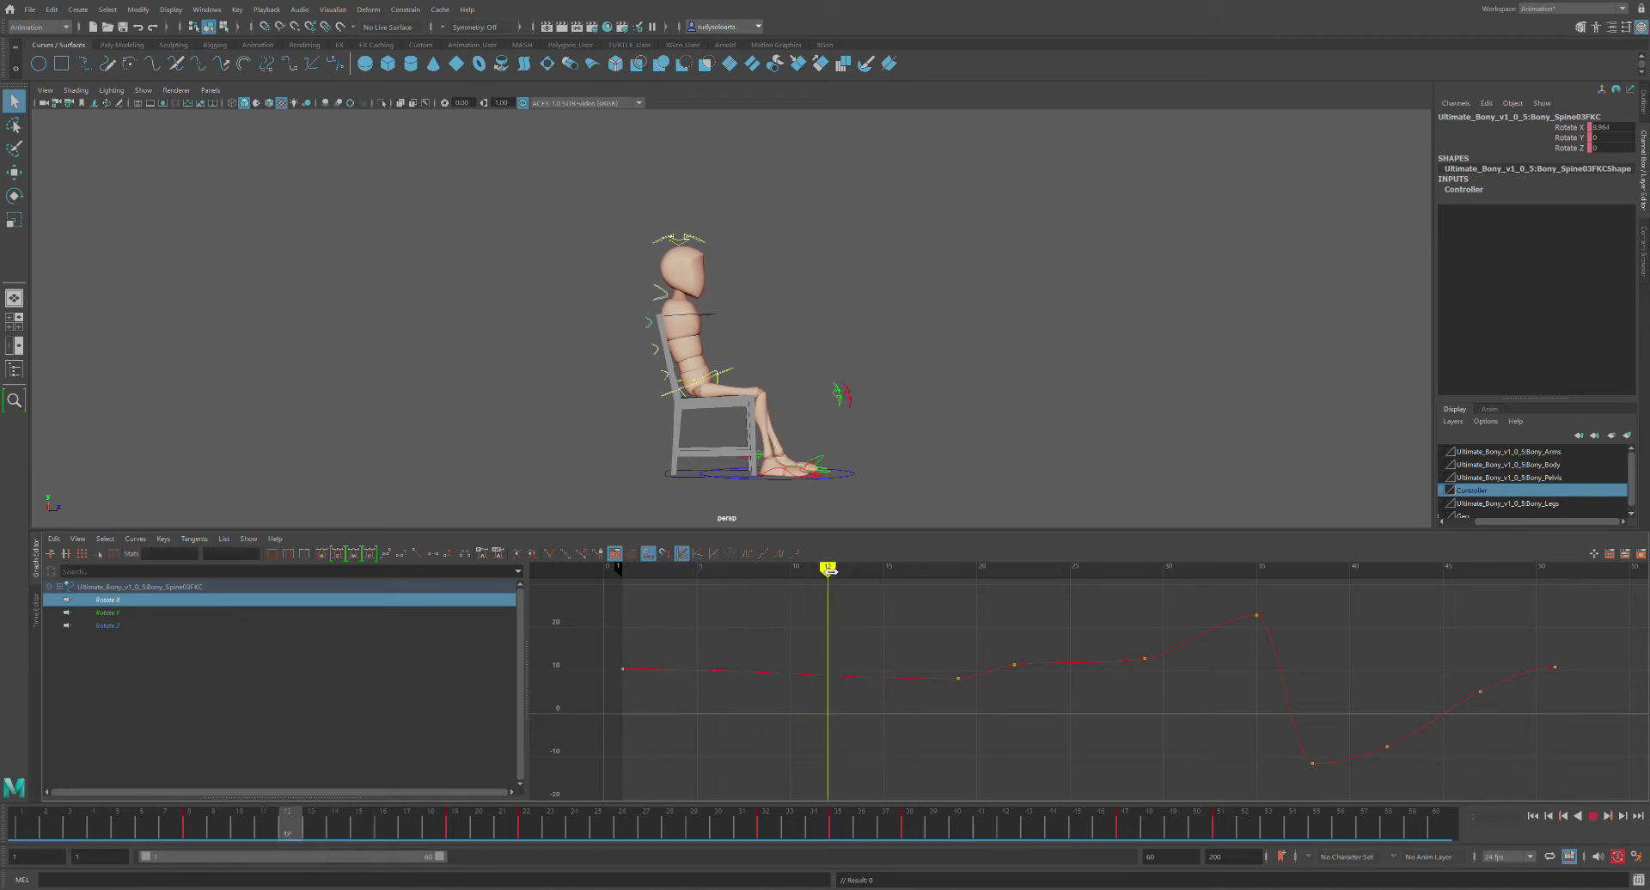
Try the motion without the third spine control's Rotate X key at frame 22, then undo the deletion
left_click_drag(696, 601, 1022, 552)
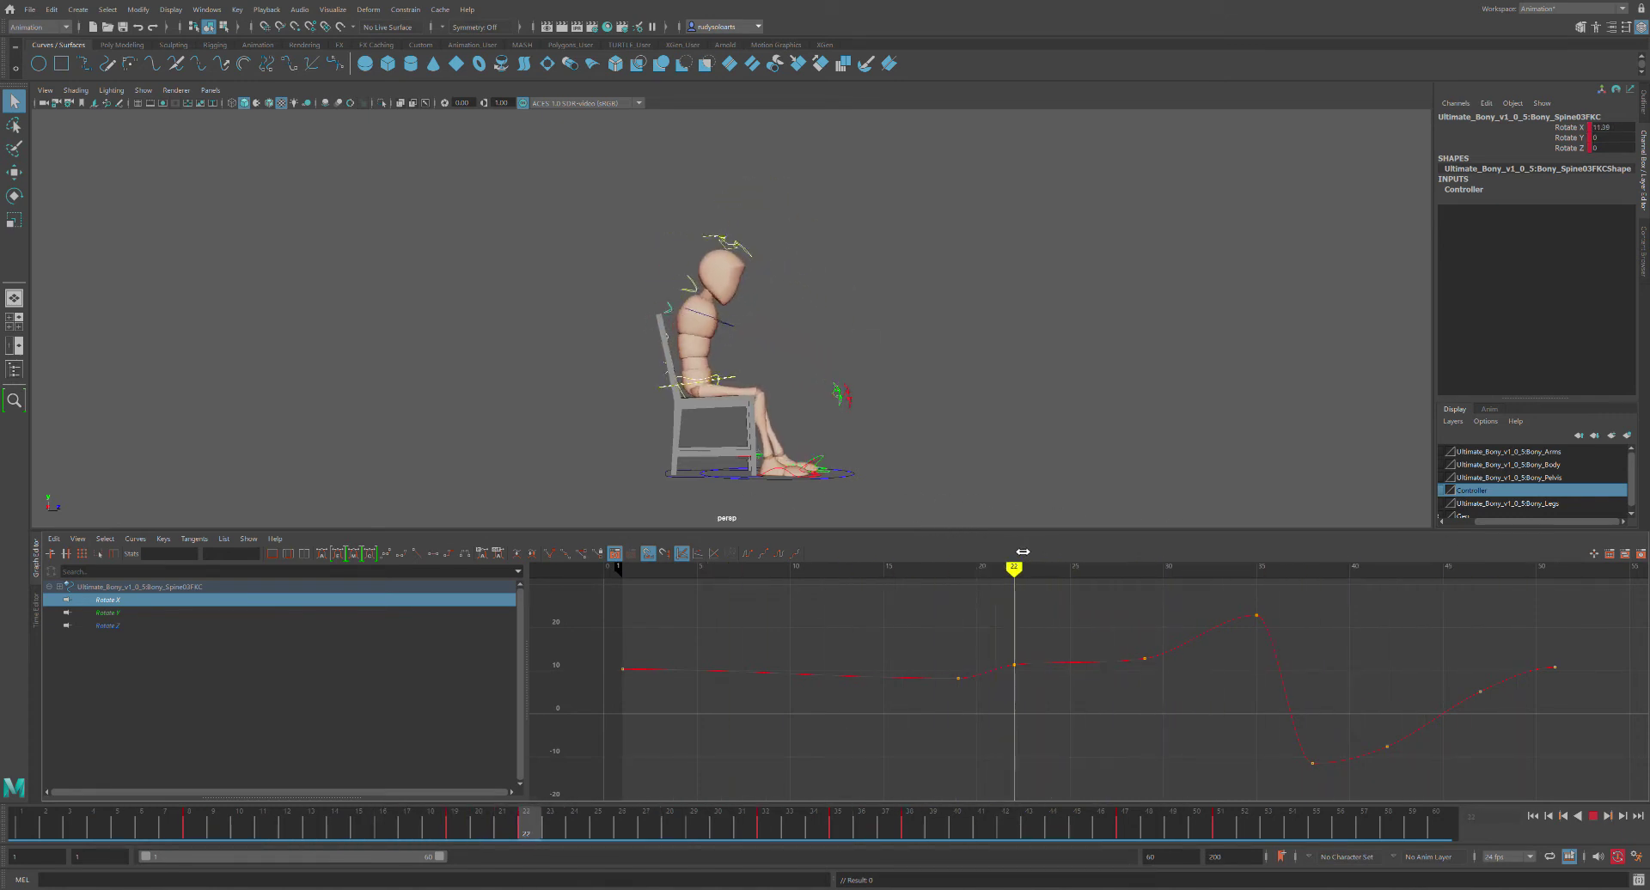
left_click_drag(1056, 678, 1056, 678)
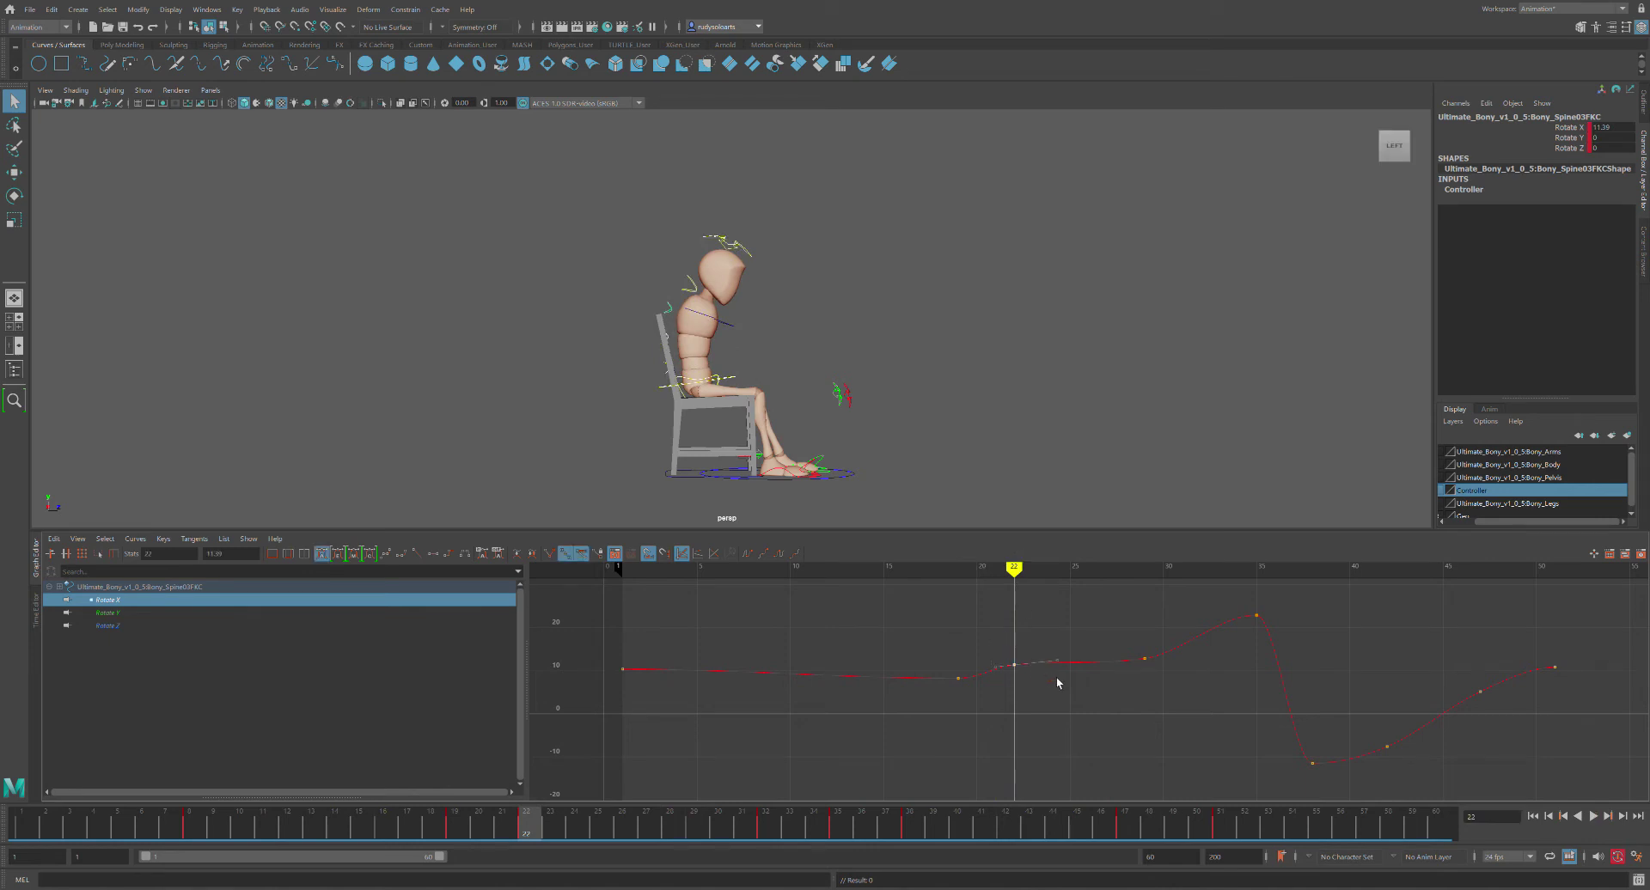
key("Delete")
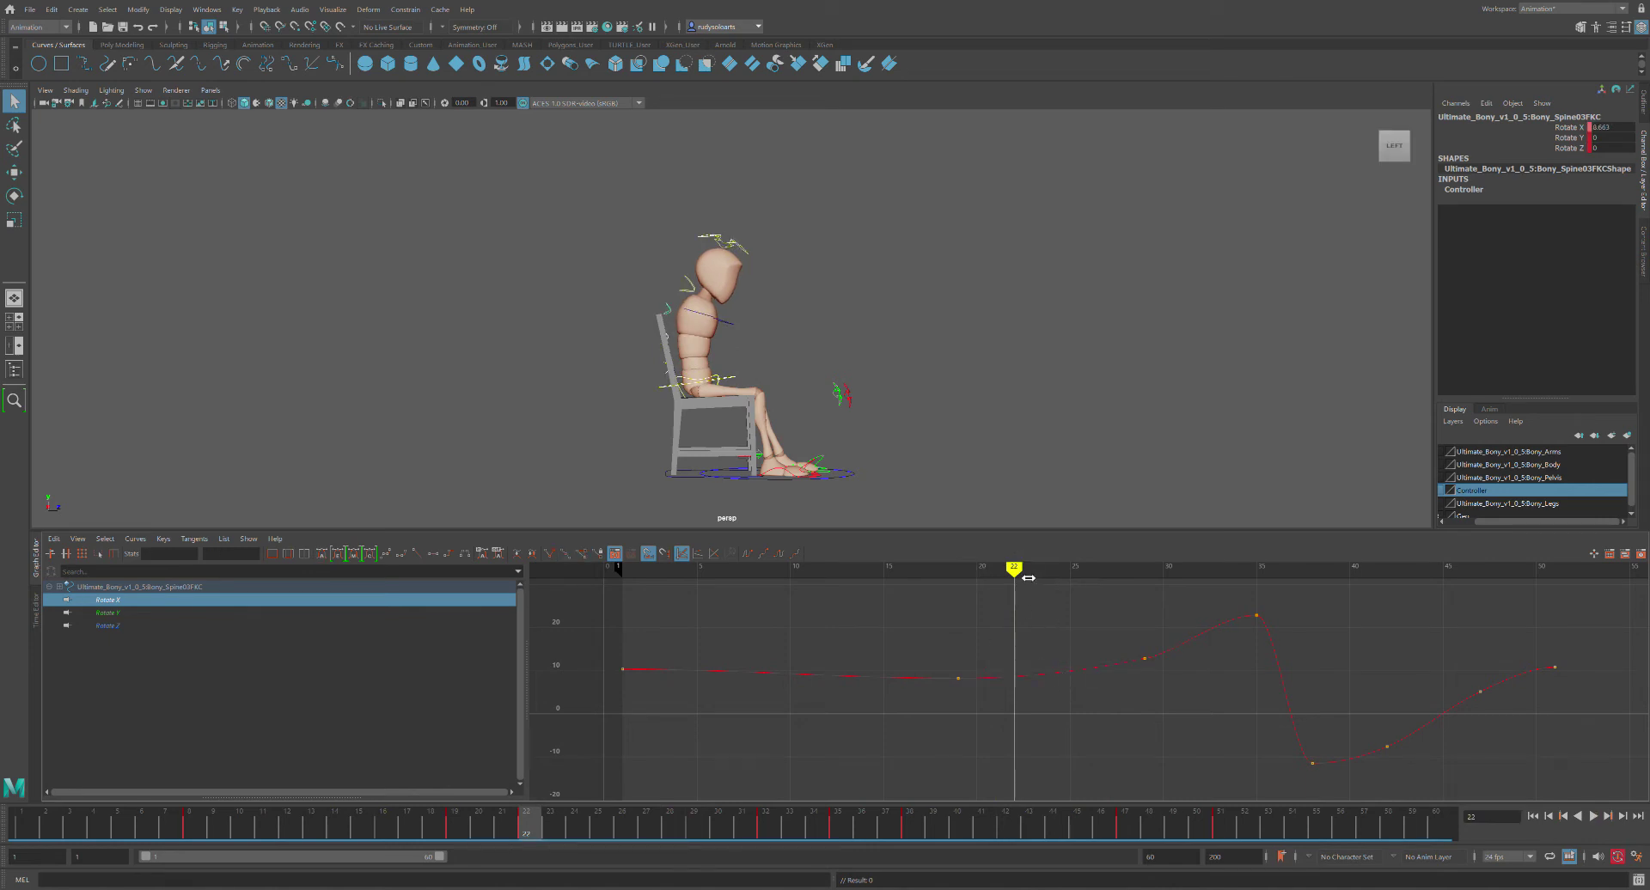
key("alt+v")
mouse_move(1094, 567)
left_mouse_down()
mouse_move(980, 567)
mouse_move(1056, 572)
left_mouse_up()
key("ctrl+z")
key("ctrl+z")
Try deleting the third spine control's Rotate X key at frame 19, scrub the motion, and undo the deletion
mouse_move(1015, 574)
left_mouse_down()
mouse_move(980, 576)
mouse_move(1328, 561)
mouse_move(958, 567)
left_mouse_up()
left_click(958, 675)
left_click_drag(976, 703, 972, 703)
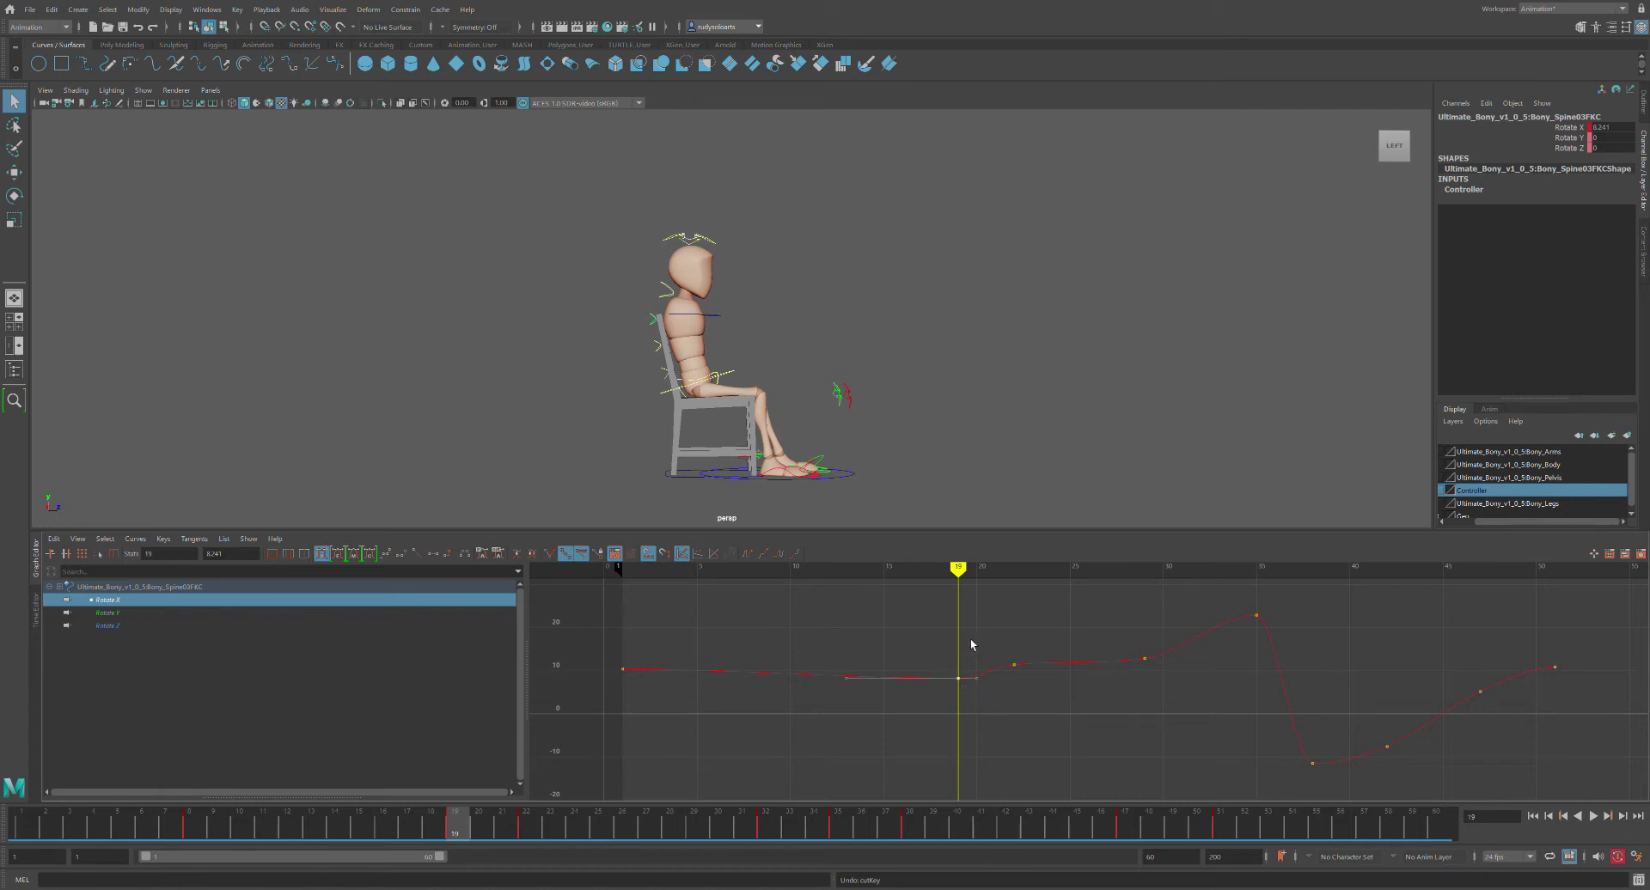
key("Delete")
mouse_move(966, 573)
left_mouse_down()
mouse_move(902, 567)
mouse_move(1013, 561)
left_mouse_up()
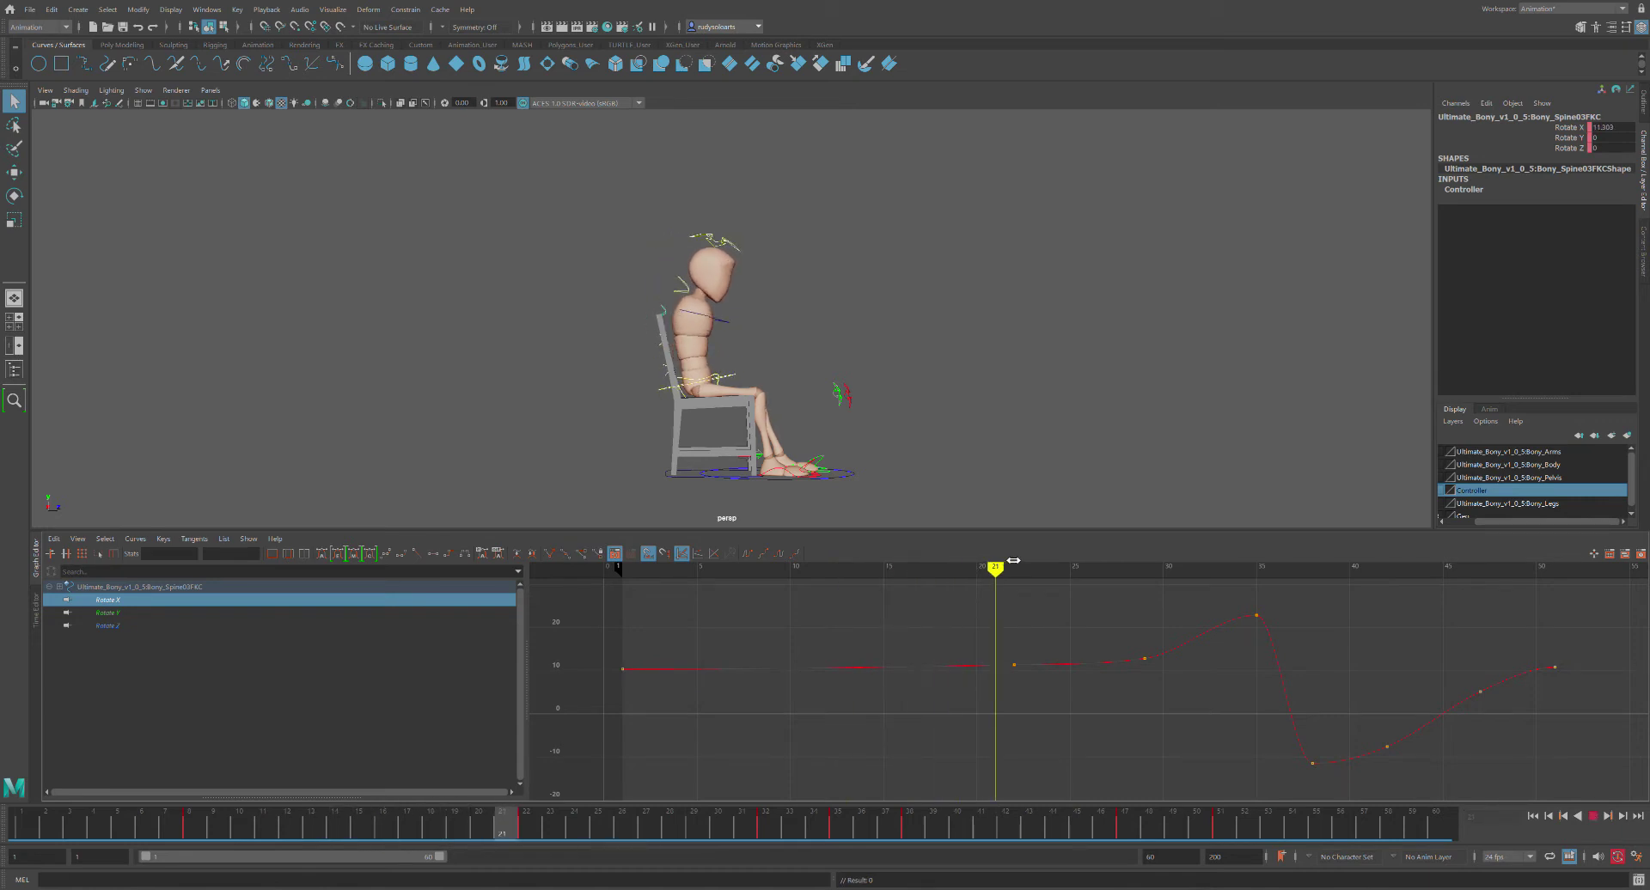
key("ctrl+z")
key("ctrl+z")
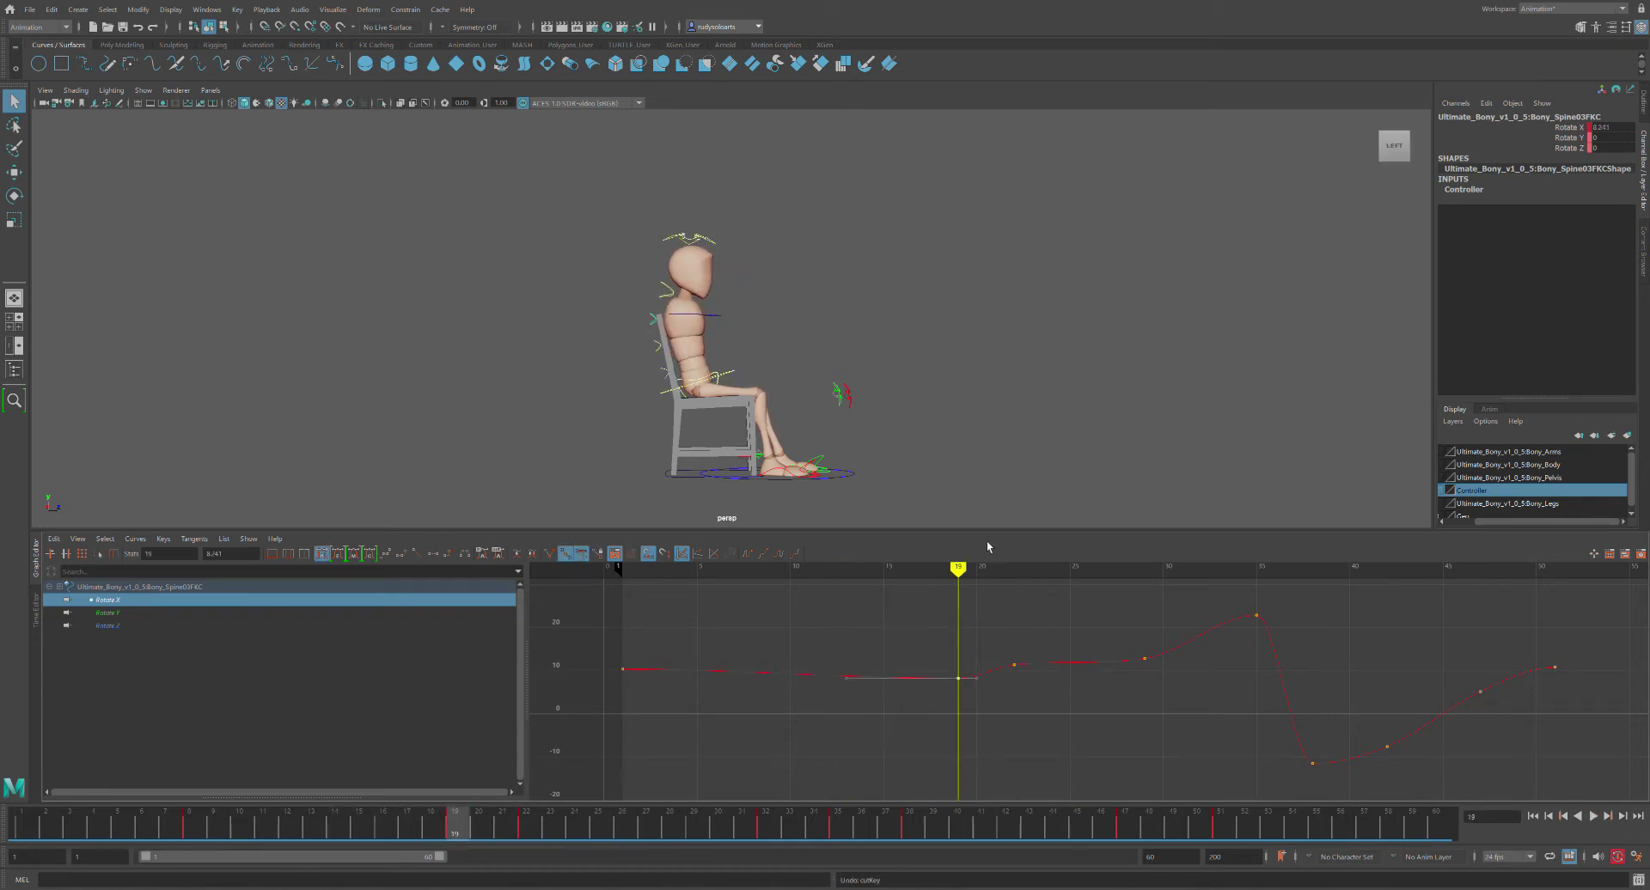
Try raising the third spine control's Rotate X key at frame 38 to about -0.5 and scrub the surrounding frames
mouse_move(966, 585)
left_mouse_down()
mouse_move(920, 567)
mouse_move(1068, 567)
mouse_move(884, 567)
mouse_move(1080, 557)
mouse_move(913, 556)
mouse_move(961, 542)
mouse_move(1068, 567)
mouse_move(957, 567)
mouse_move(974, 571)
left_mouse_up()
mouse_move(970, 577)
left_mouse_down()
mouse_move(1373, 685)
mouse_move(1293, 696)
mouse_move(1326, 698)
left_mouse_up()
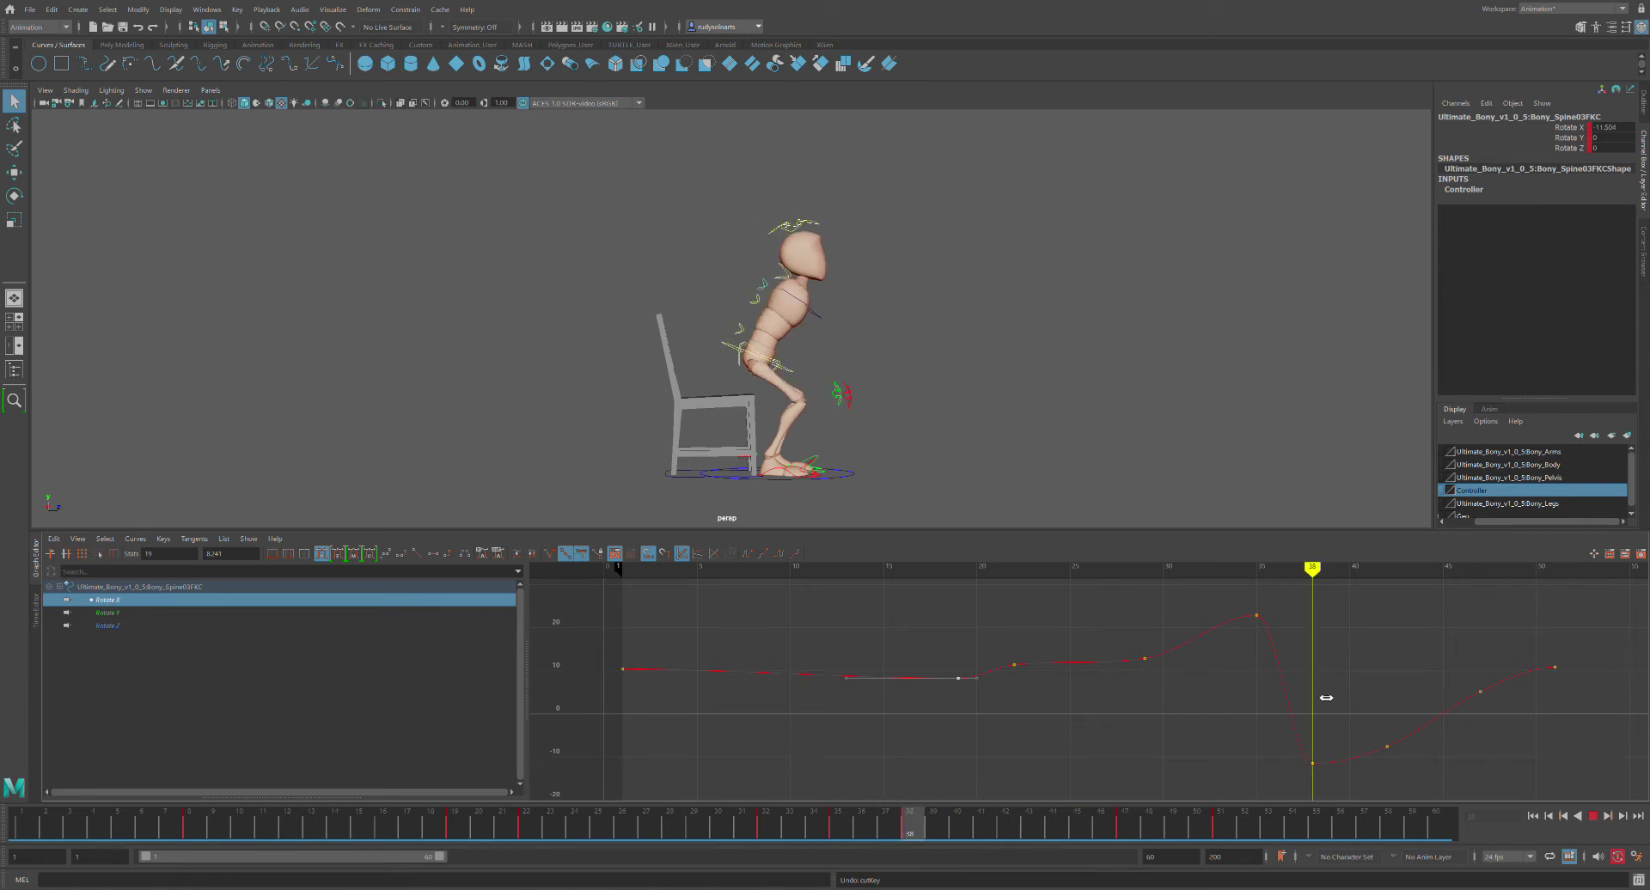
left_click_drag(1328, 788, 1322, 777)
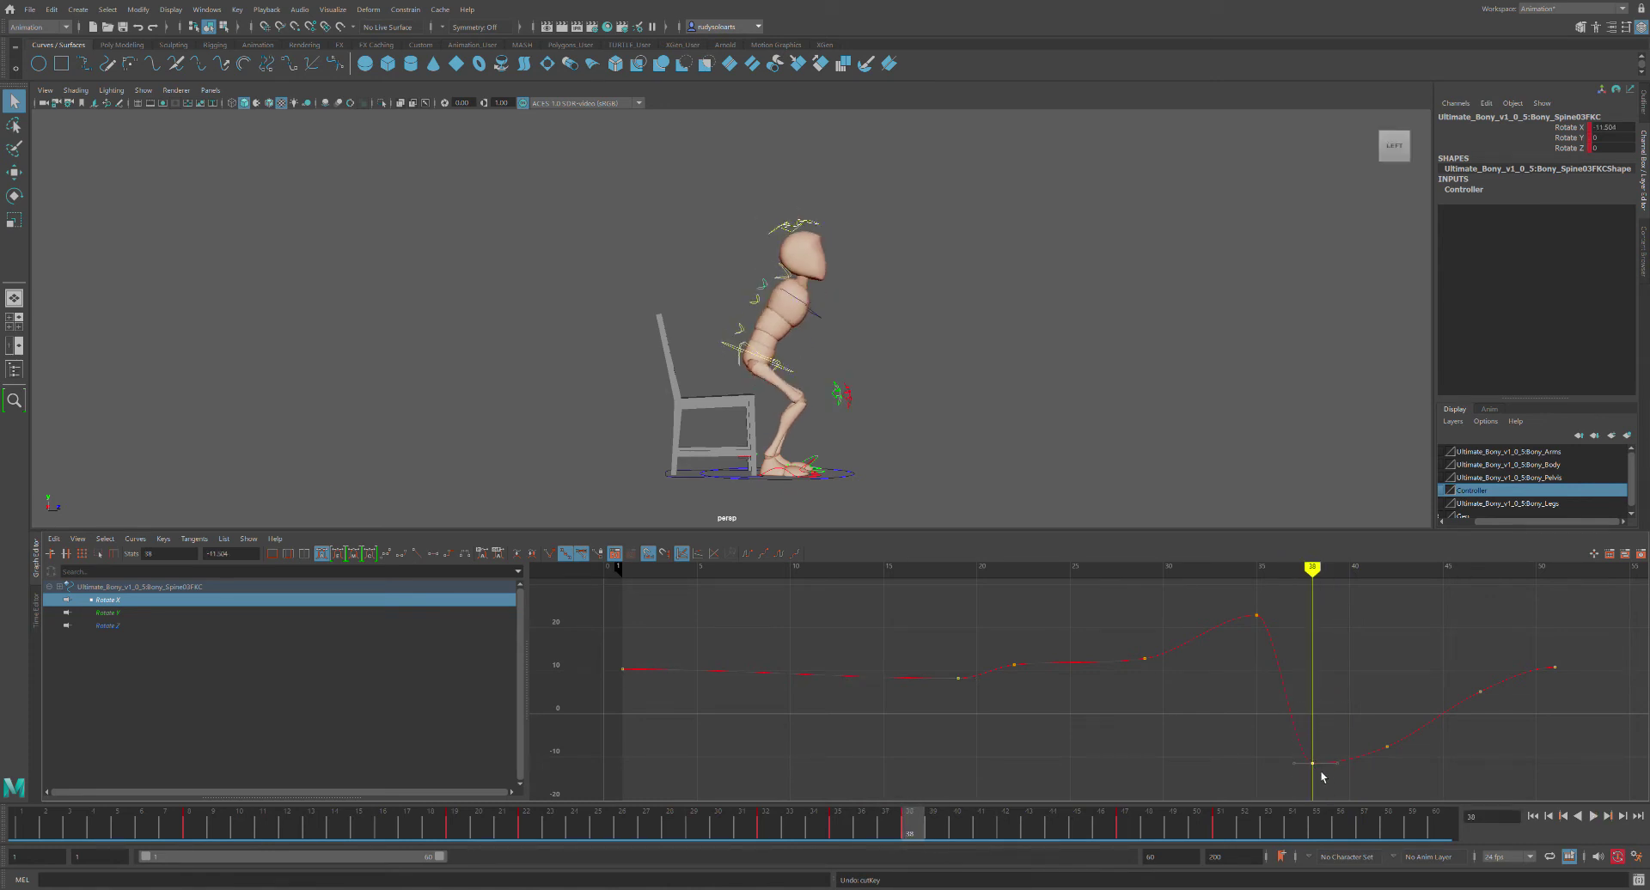
middle_click_drag(1322, 772, 1323, 732, "shift")
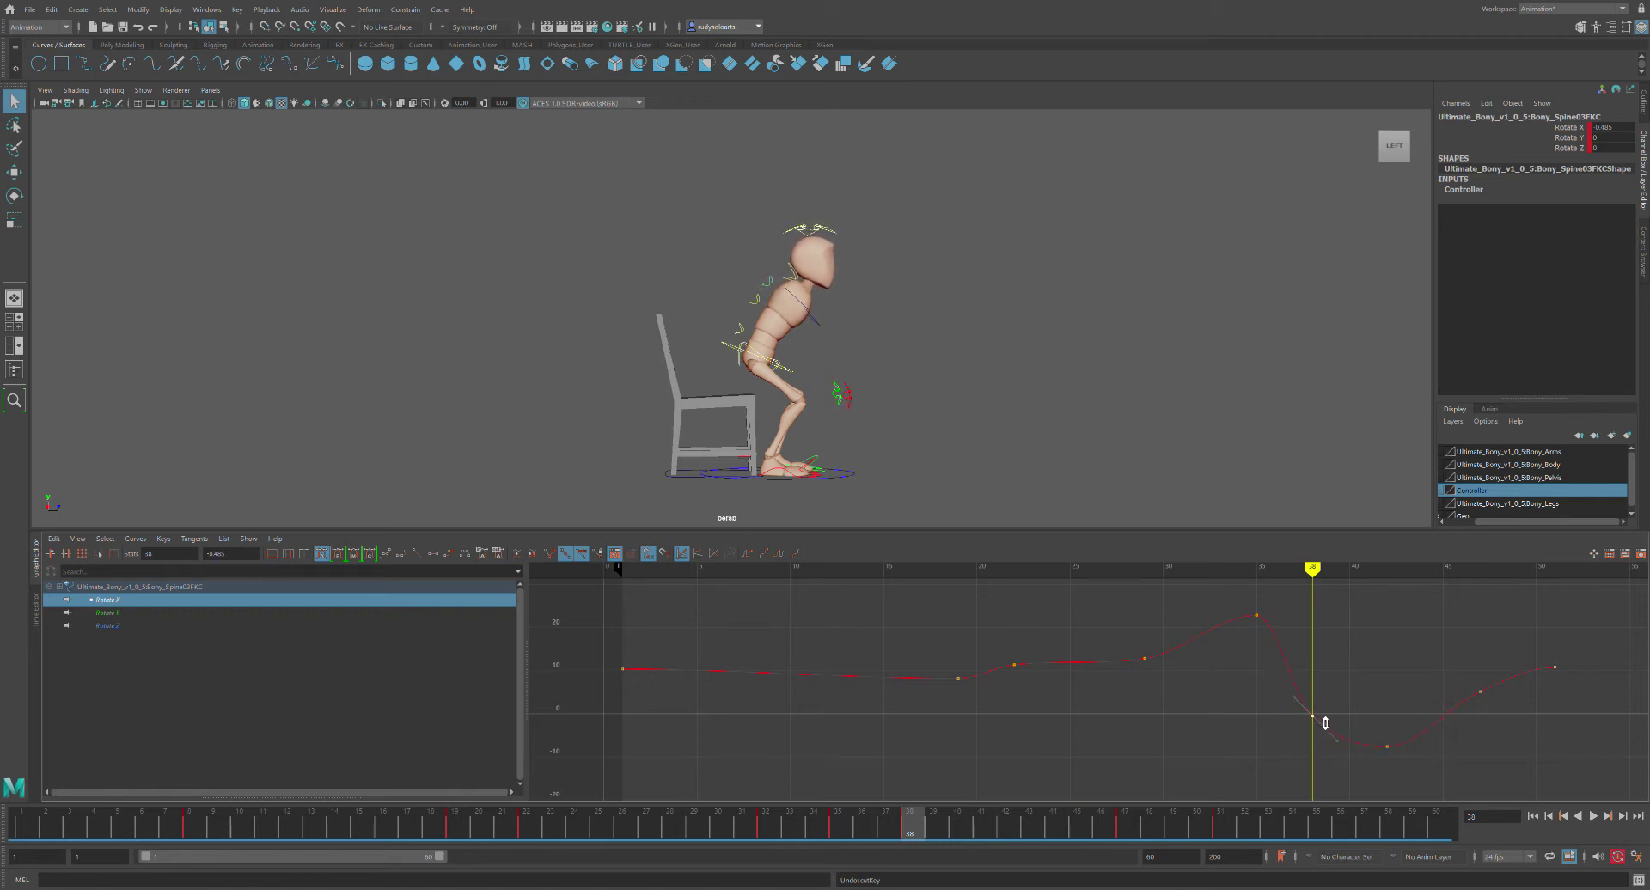
mouse_move(1328, 586)
left_mouse_down()
mouse_move(1263, 571)
mouse_move(1440, 570)
mouse_move(1126, 569)
mouse_move(1429, 569)
mouse_move(1228, 523)
mouse_move(1215, 493)
mouse_move(1358, 481)
mouse_move(1123, 466)
mouse_move(1460, 484)
mouse_move(1355, 472)
mouse_move(1307, 478)
mouse_move(1363, 484)
mouse_move(1159, 498)
mouse_move(1308, 507)
mouse_move(1270, 510)
left_mouse_up()
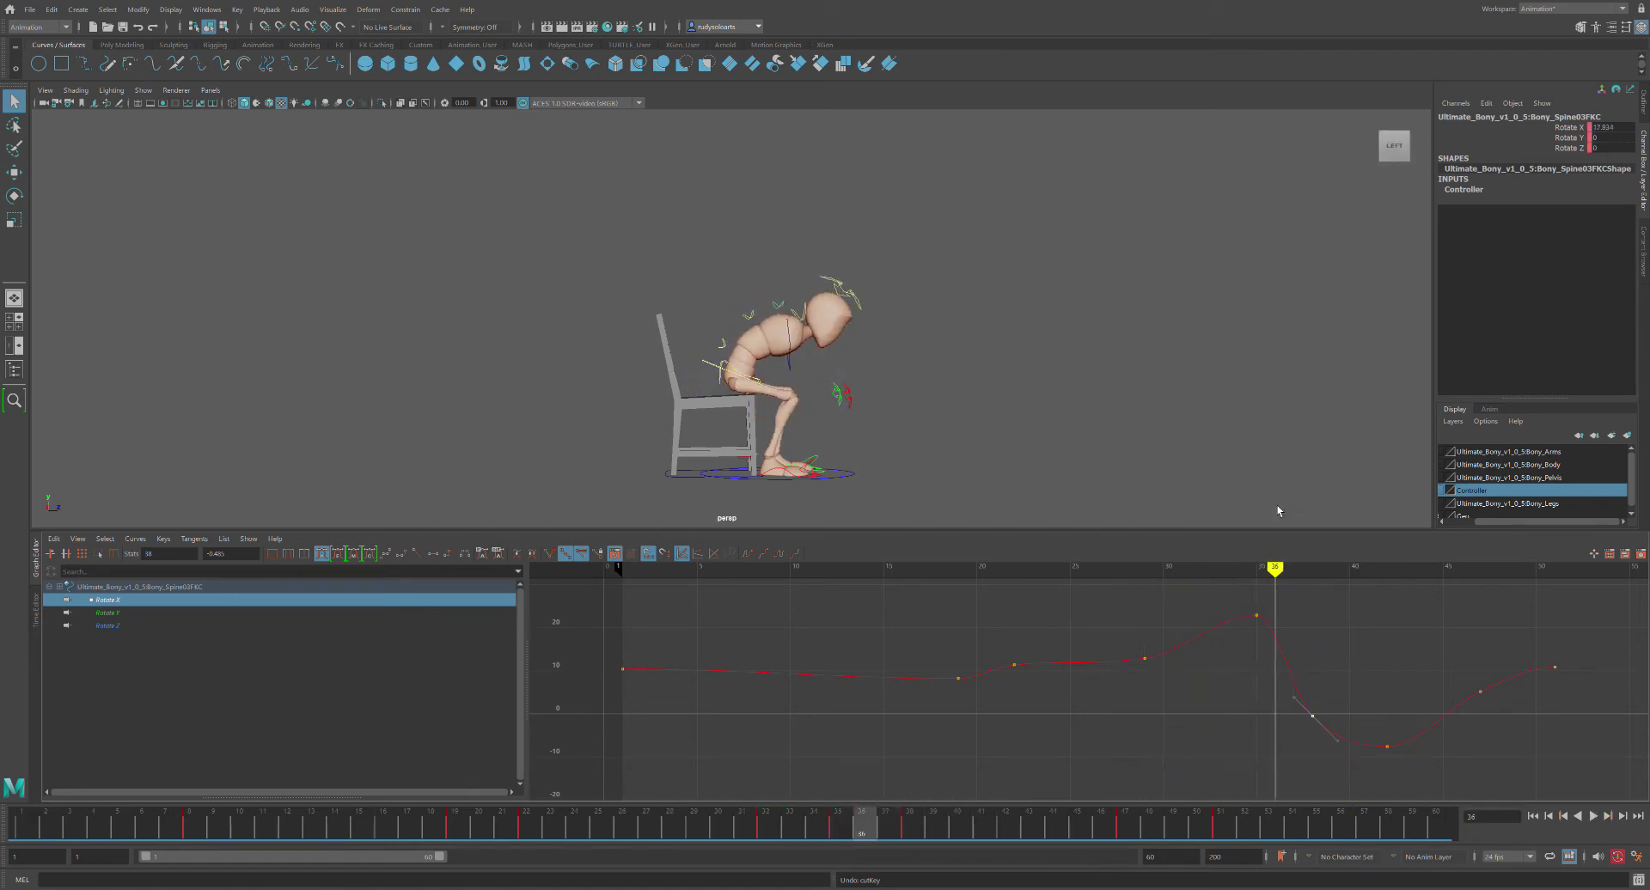
key("period")
key("ctrl+z")
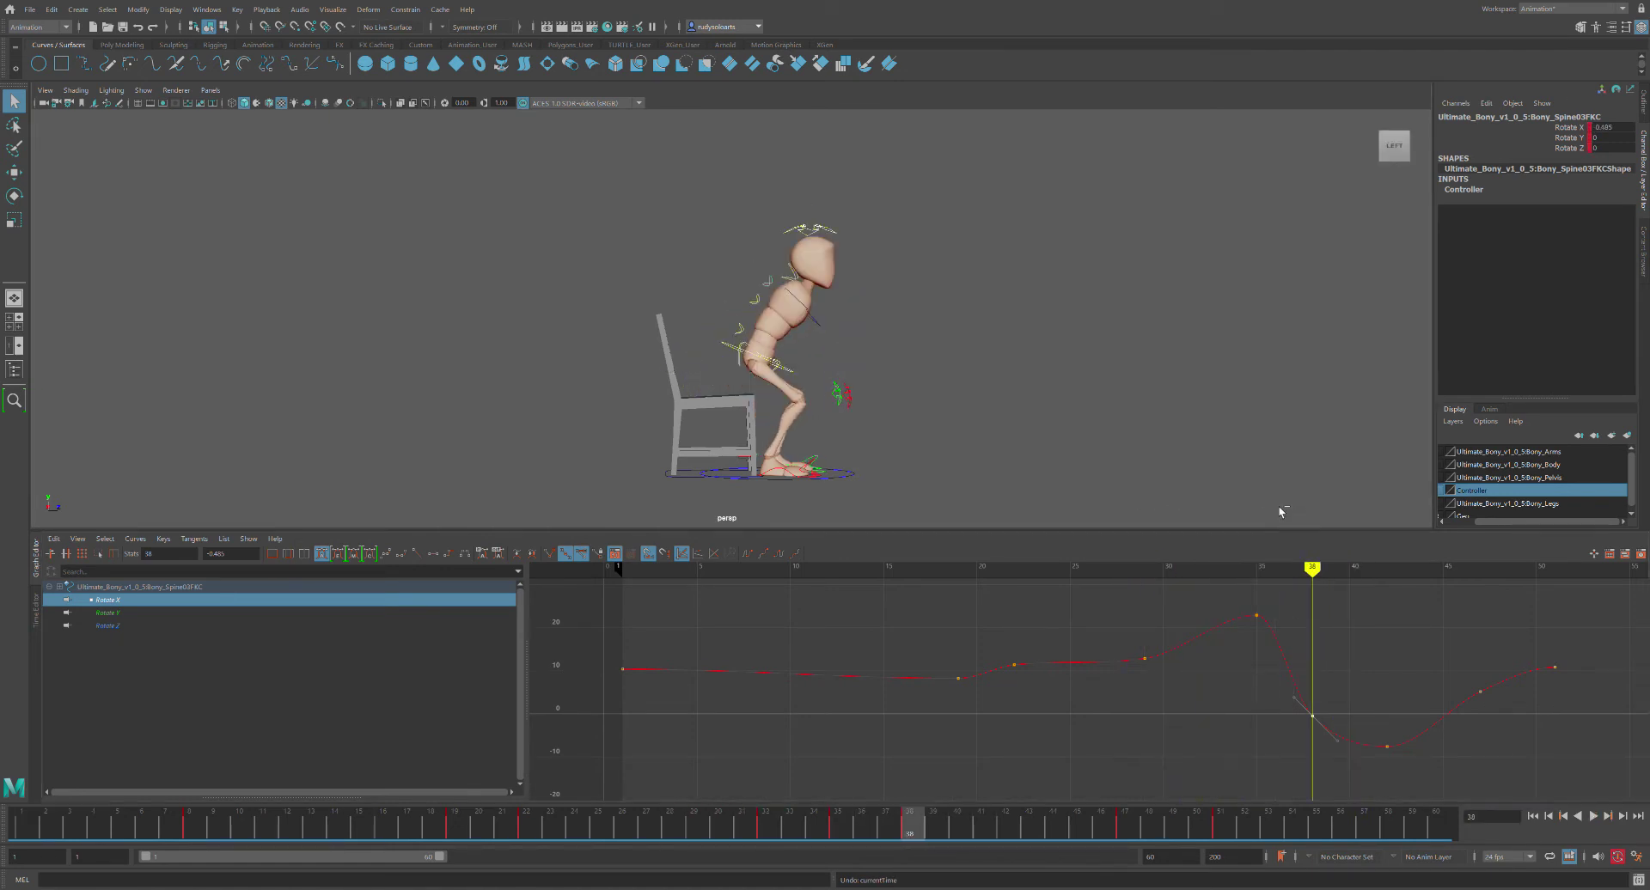
mouse_move(1317, 574)
left_mouse_down()
mouse_move(1285, 572)
mouse_move(1345, 571)
mouse_move(1212, 569)
mouse_move(1352, 569)
mouse_move(1200, 569)
mouse_move(1275, 569)
mouse_move(1315, 540)
mouse_move(1225, 540)
mouse_move(1412, 542)
mouse_move(1191, 534)
mouse_move(1345, 534)
mouse_move(1274, 529)
mouse_move(1314, 530)
left_mouse_up()
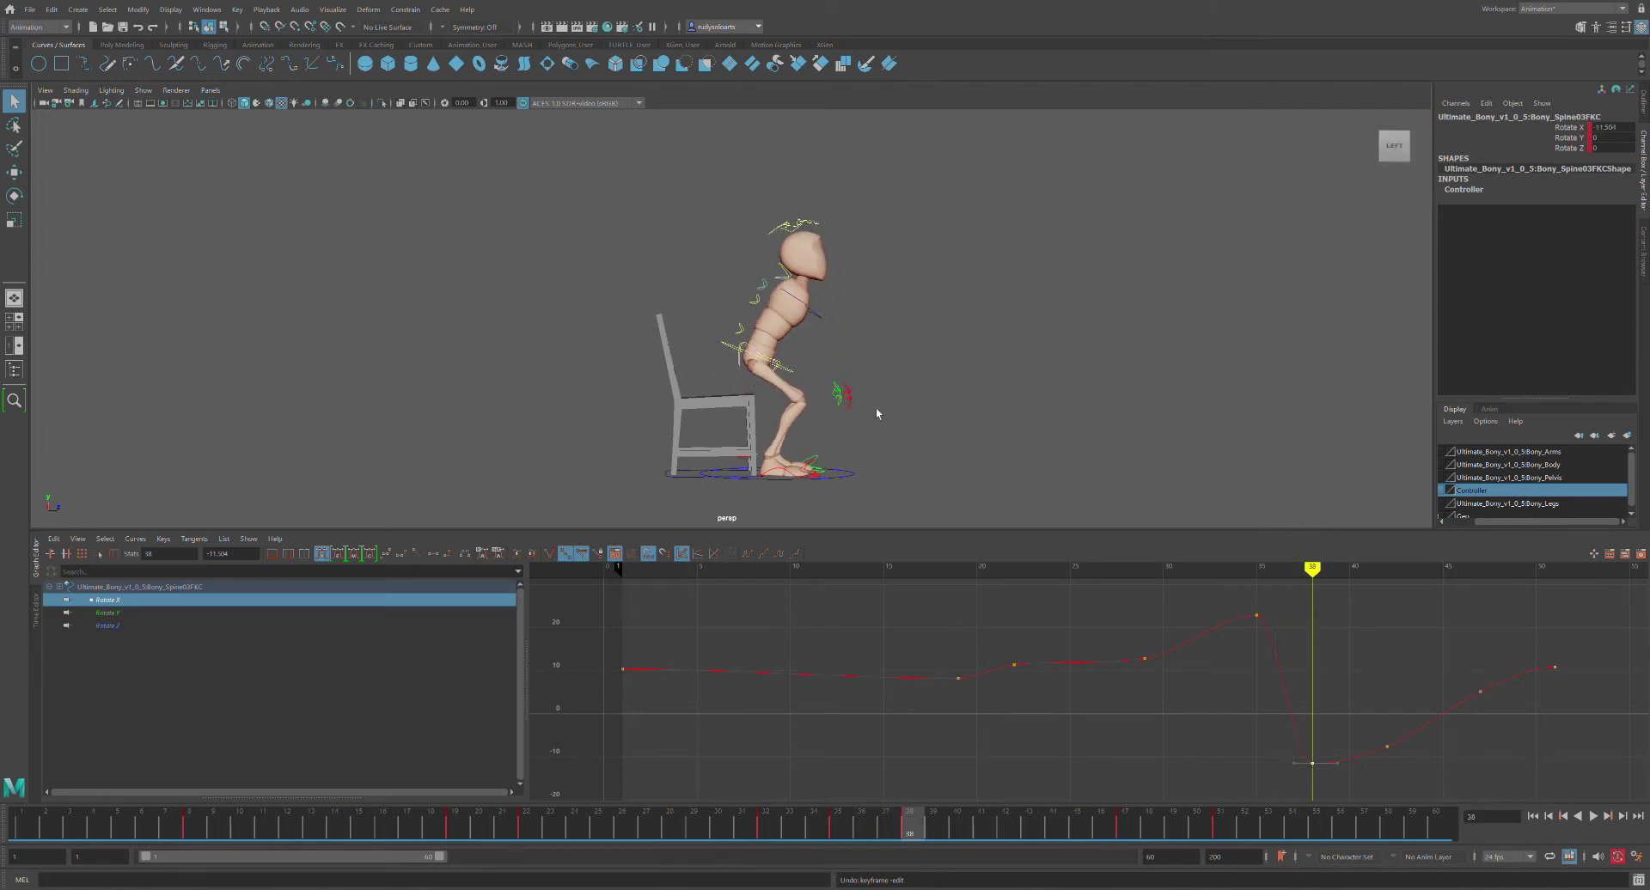
Raise the frame 38 Rotate X key partway towards zero, play back the motion, and undo the change for comparison
mouse_move(1317, 573)
left_mouse_down()
mouse_move(1255, 569)
mouse_move(1324, 563)
left_mouse_up()
middle_click_drag(1324, 764, 1324, 733)
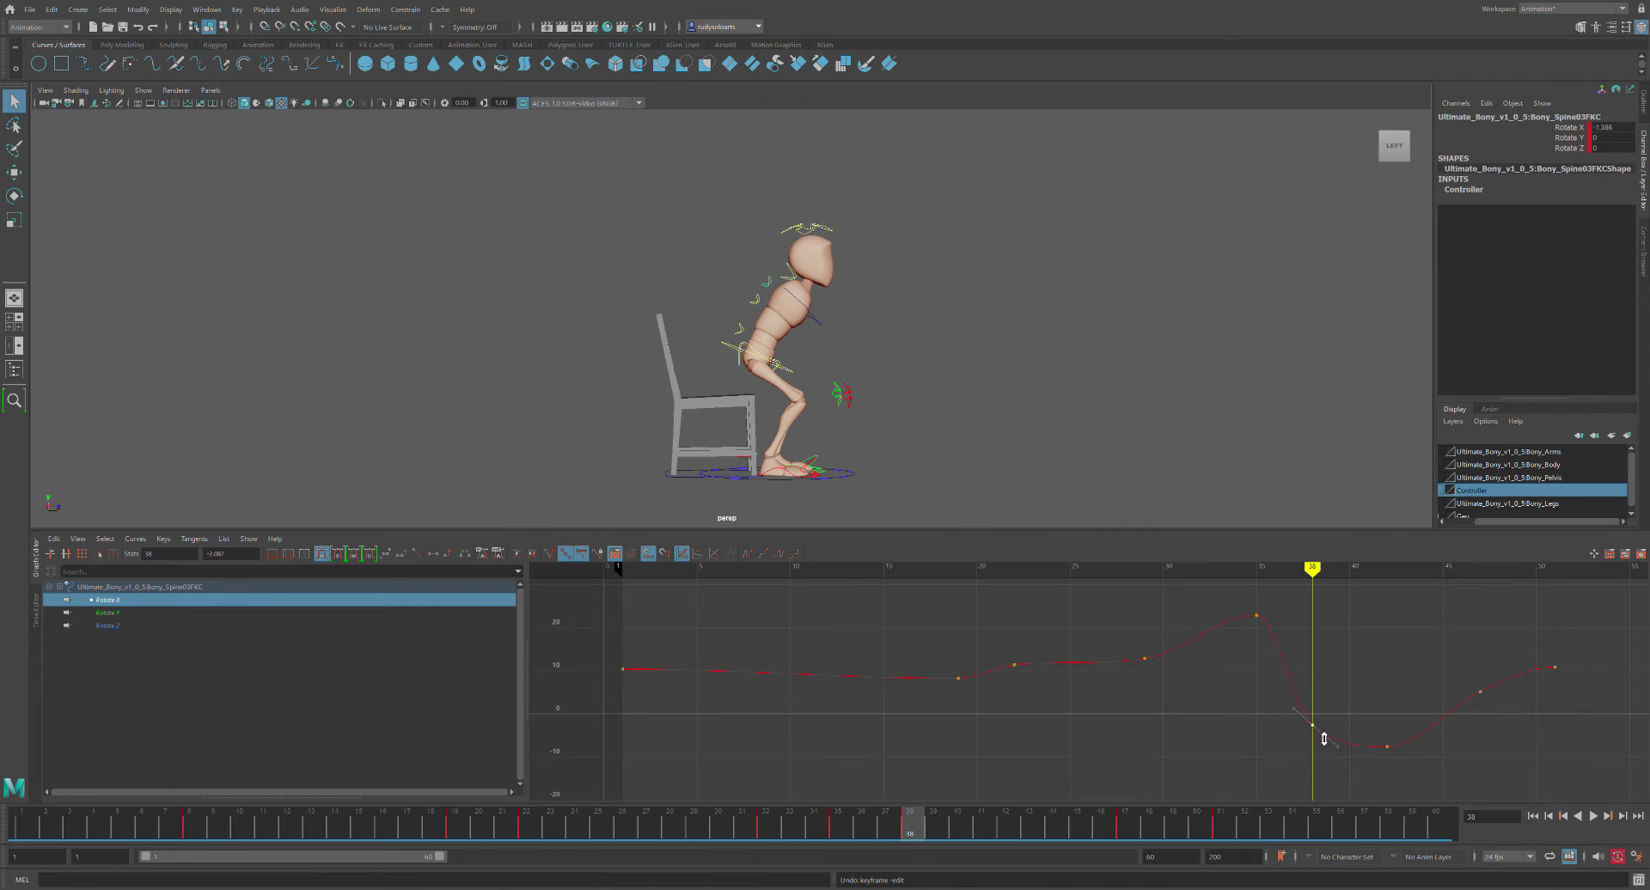
mouse_move(1322, 754)
middle_mouse_down()
mouse_move(1320, 714)
mouse_move(1322, 732)
middle_mouse_up()
key("alt+v")
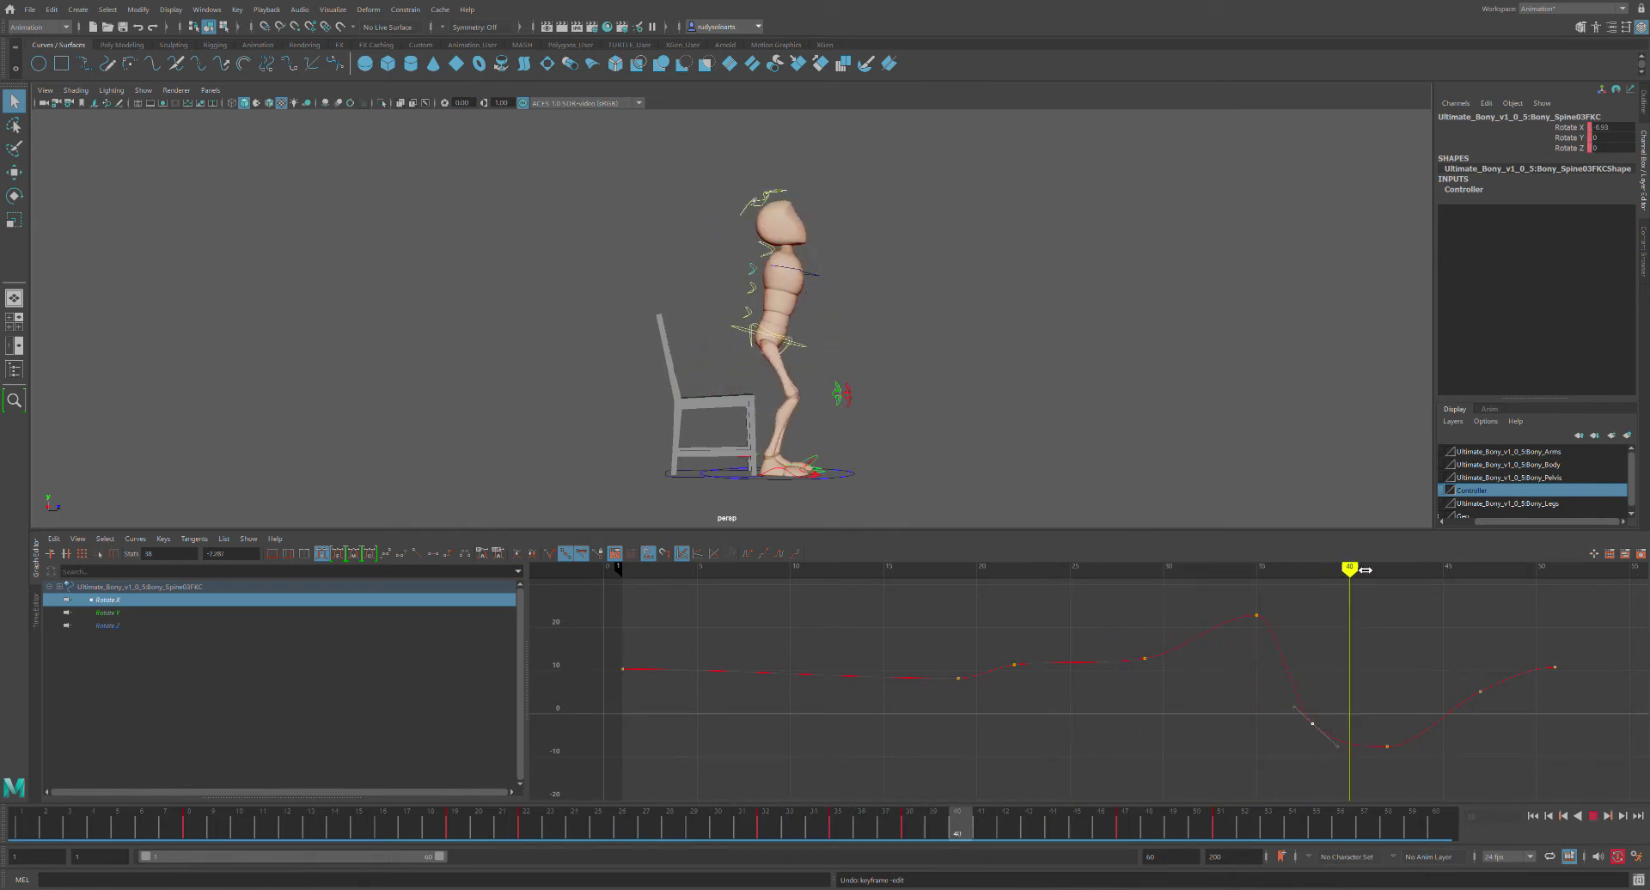
left_click_drag(1236, 566, 1312, 567)
middle_click_drag(1315, 569, 1319, 596)
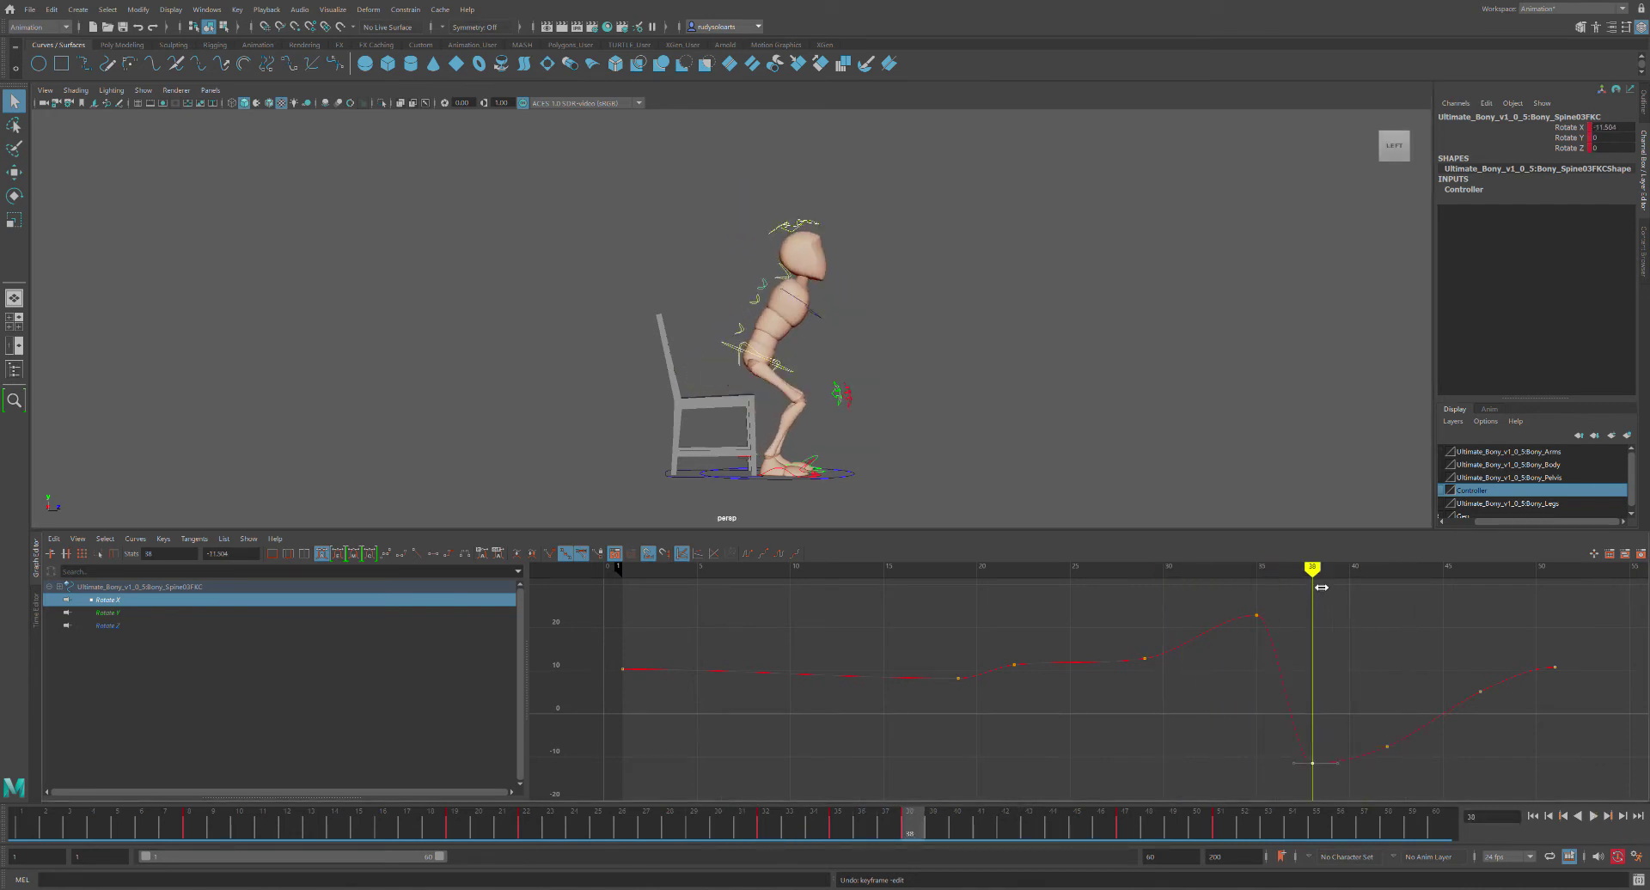
Raise the third spine control's Rotate X key at frame 38 to about -2.6, checking the motion before and after
key("alt+v")
left_click_drag(1420, 582, 1296, 578)
middle_click_drag(1323, 774, 1323, 734)
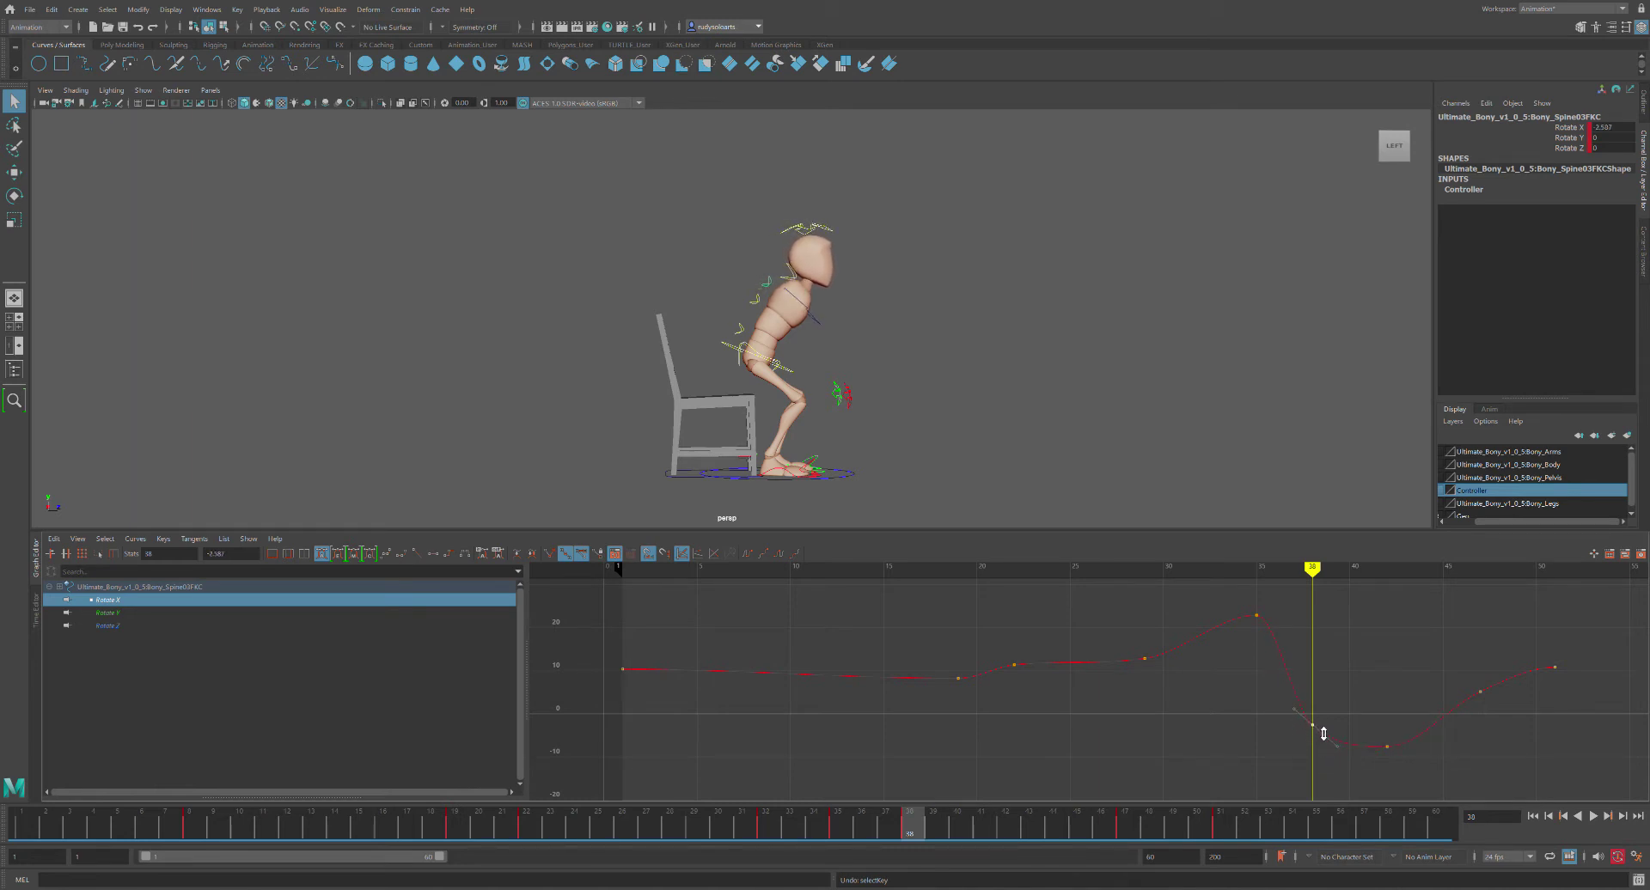
key("alt+v")
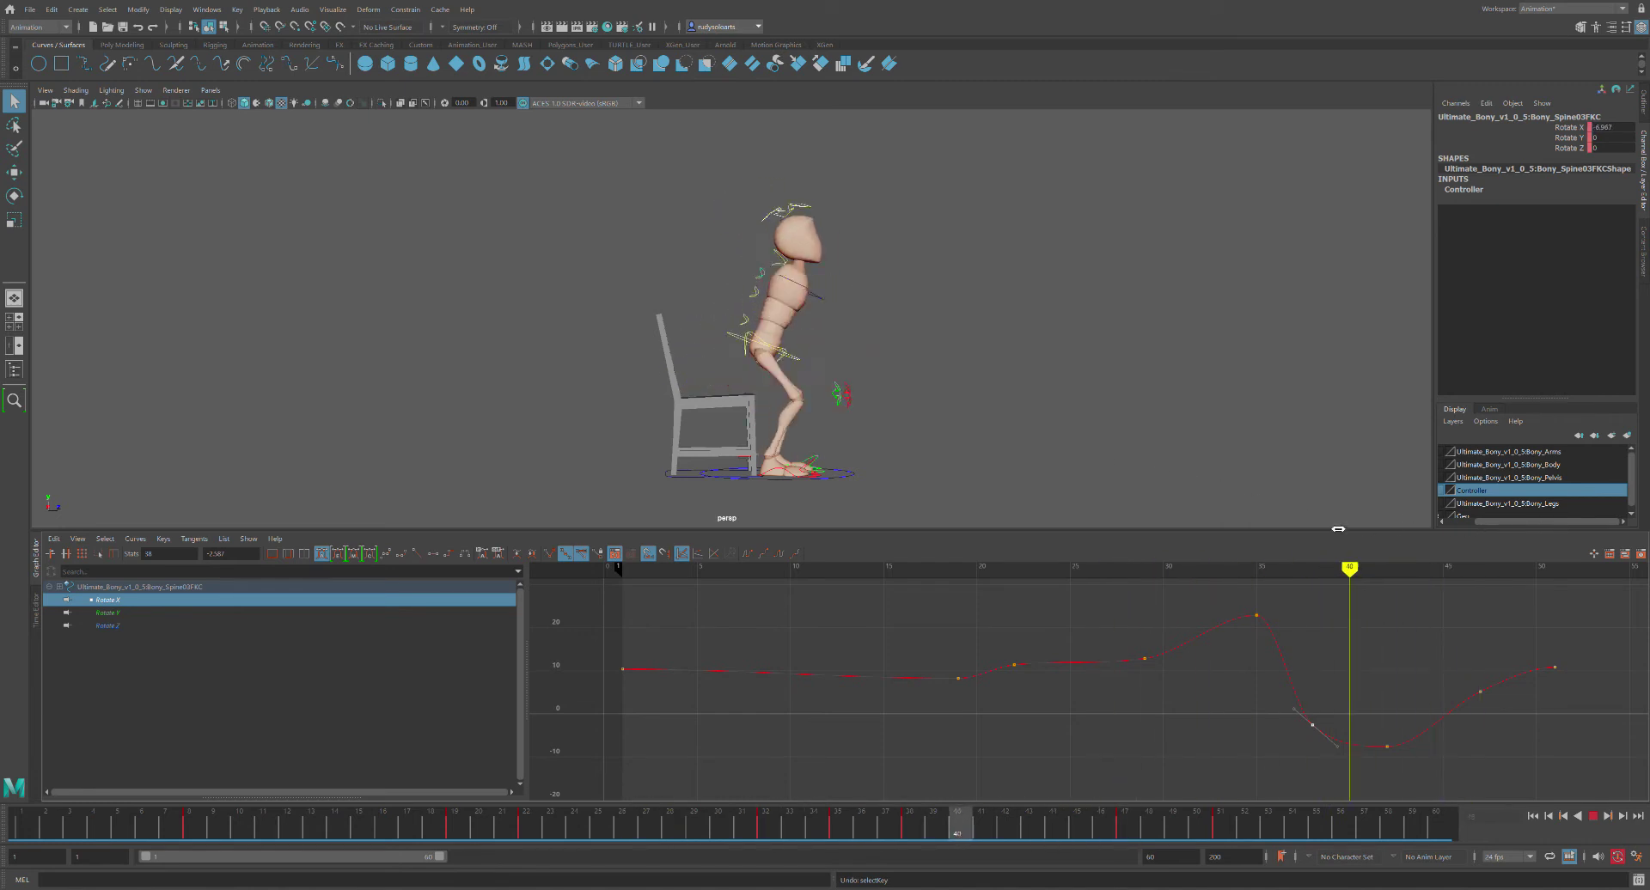
key("alt+v")
Select the neck control, Neck01C, and delete its Rotate X keys at frames 16 and 8
left_click(764, 254)
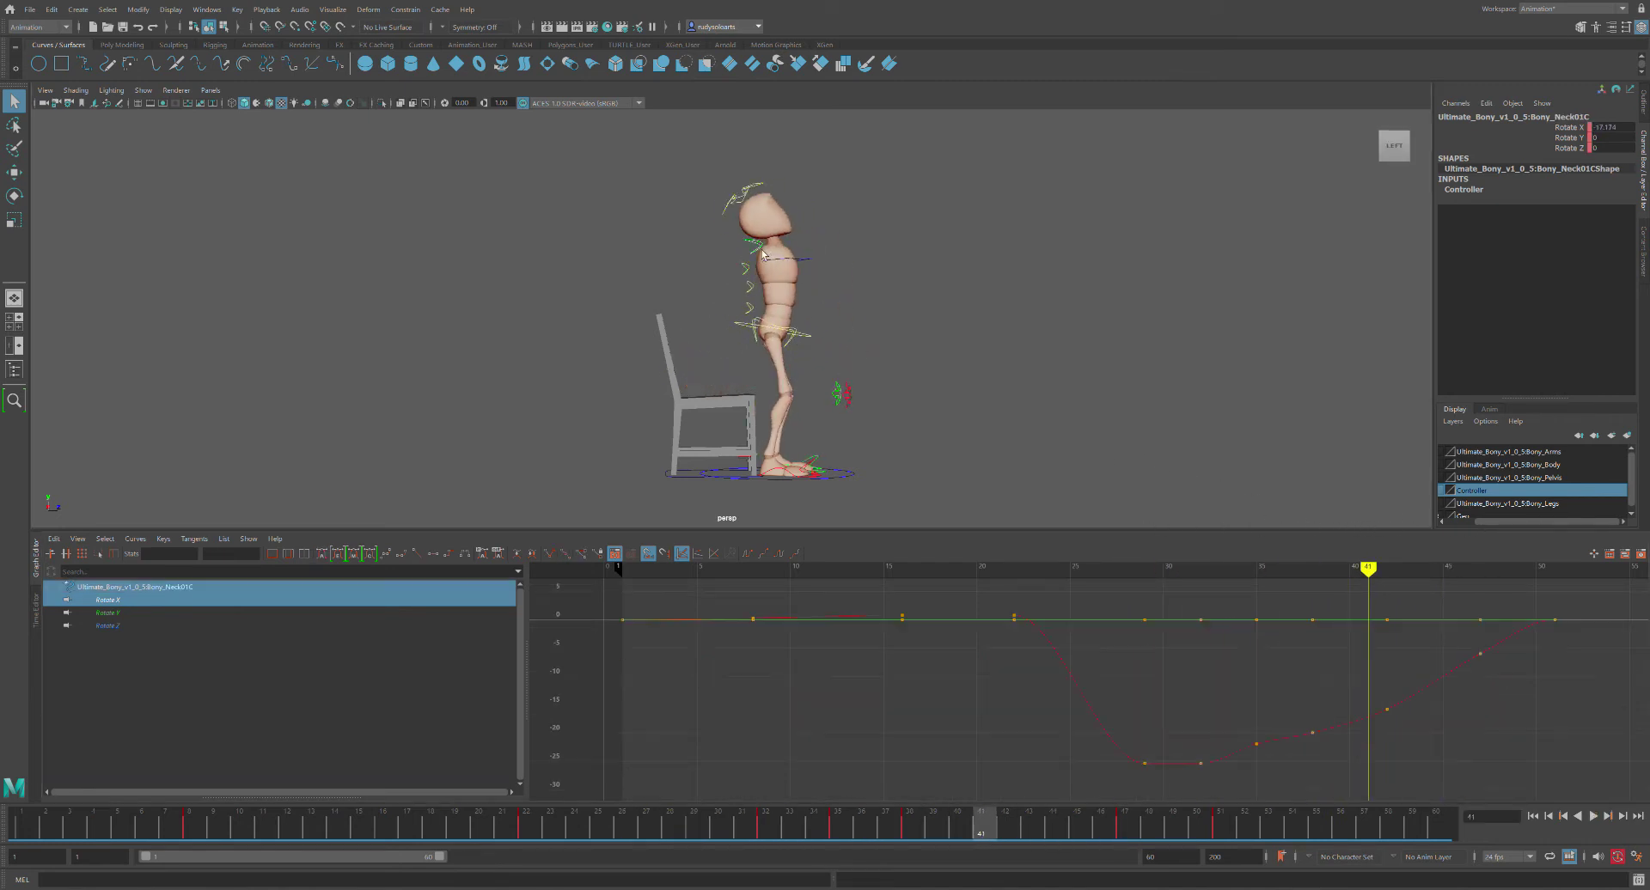
left_click(150, 601)
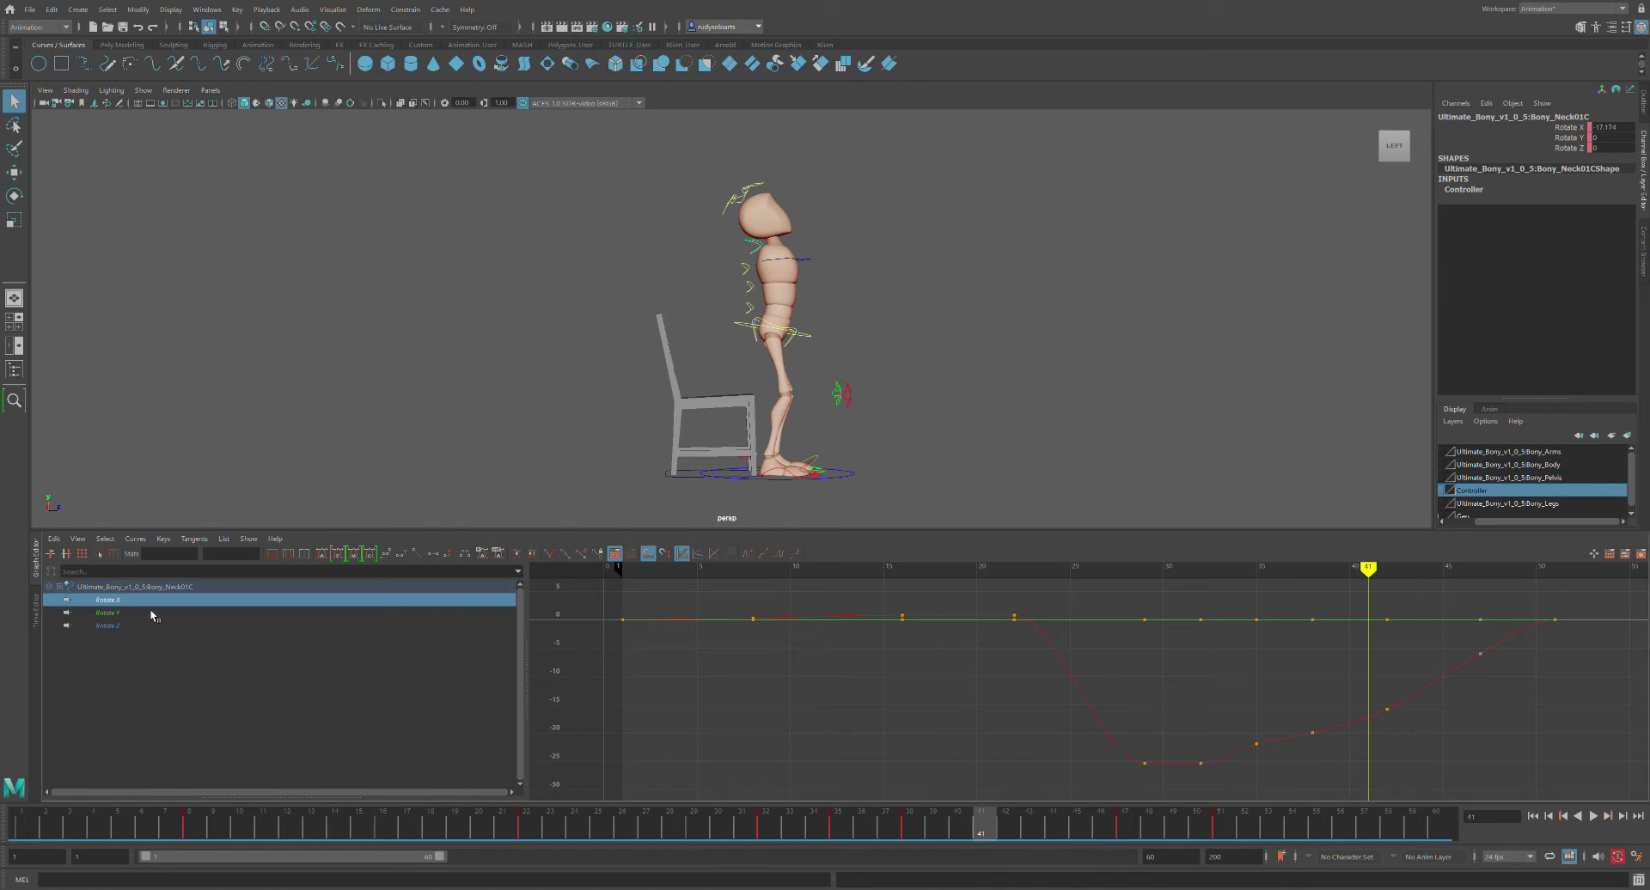
key("alt+v")
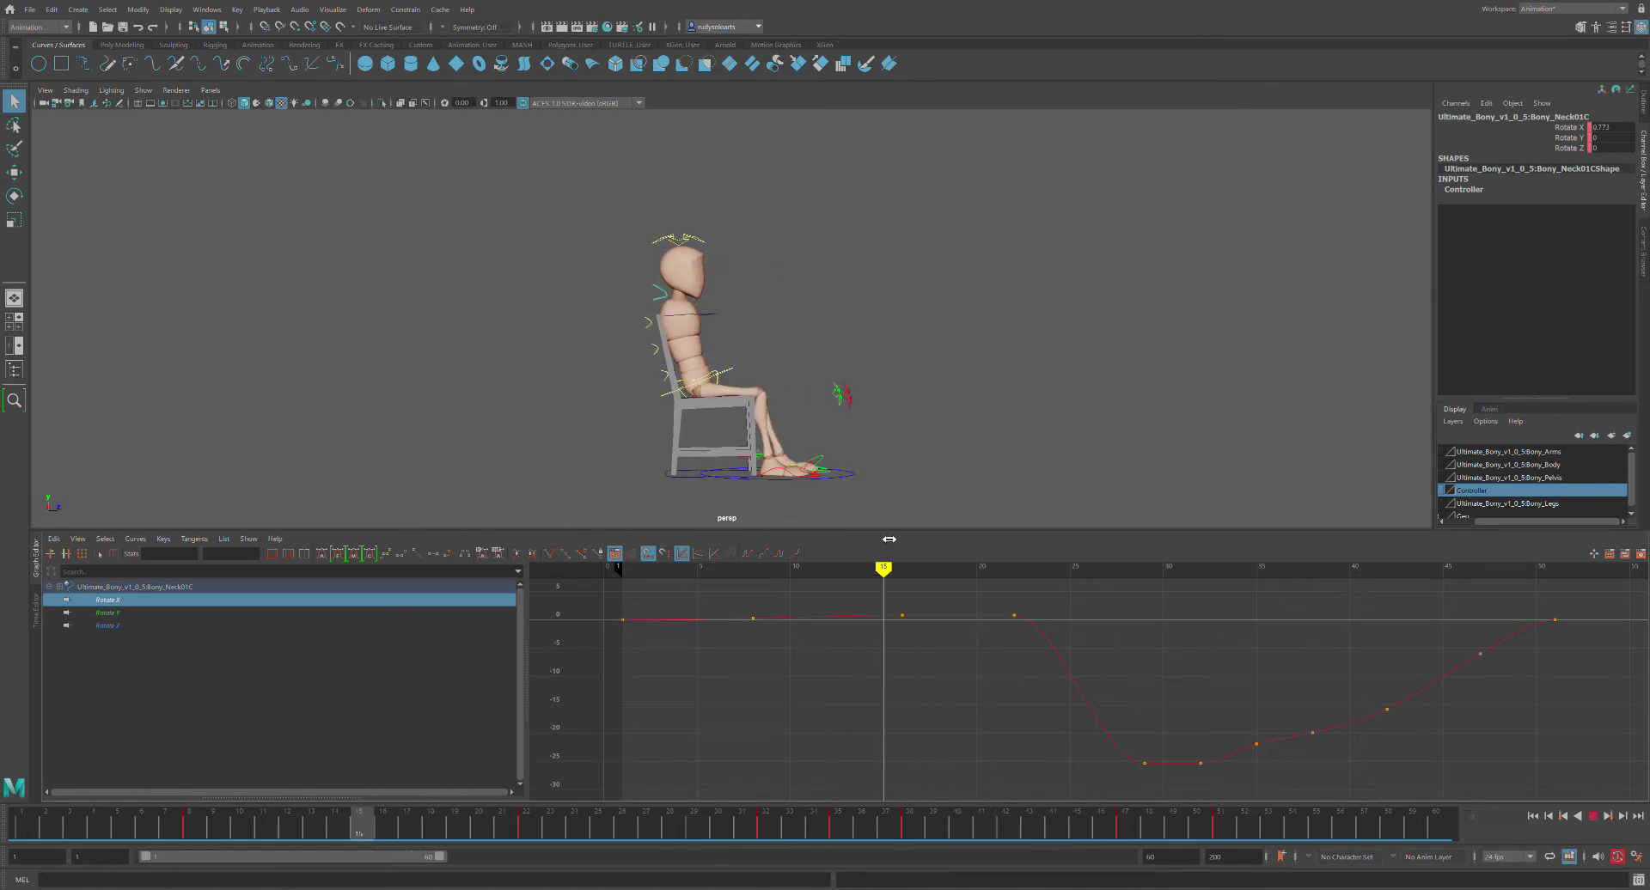
mouse_move(755, 567)
left_mouse_down()
mouse_move(932, 571)
mouse_move(898, 611)
left_mouse_up()
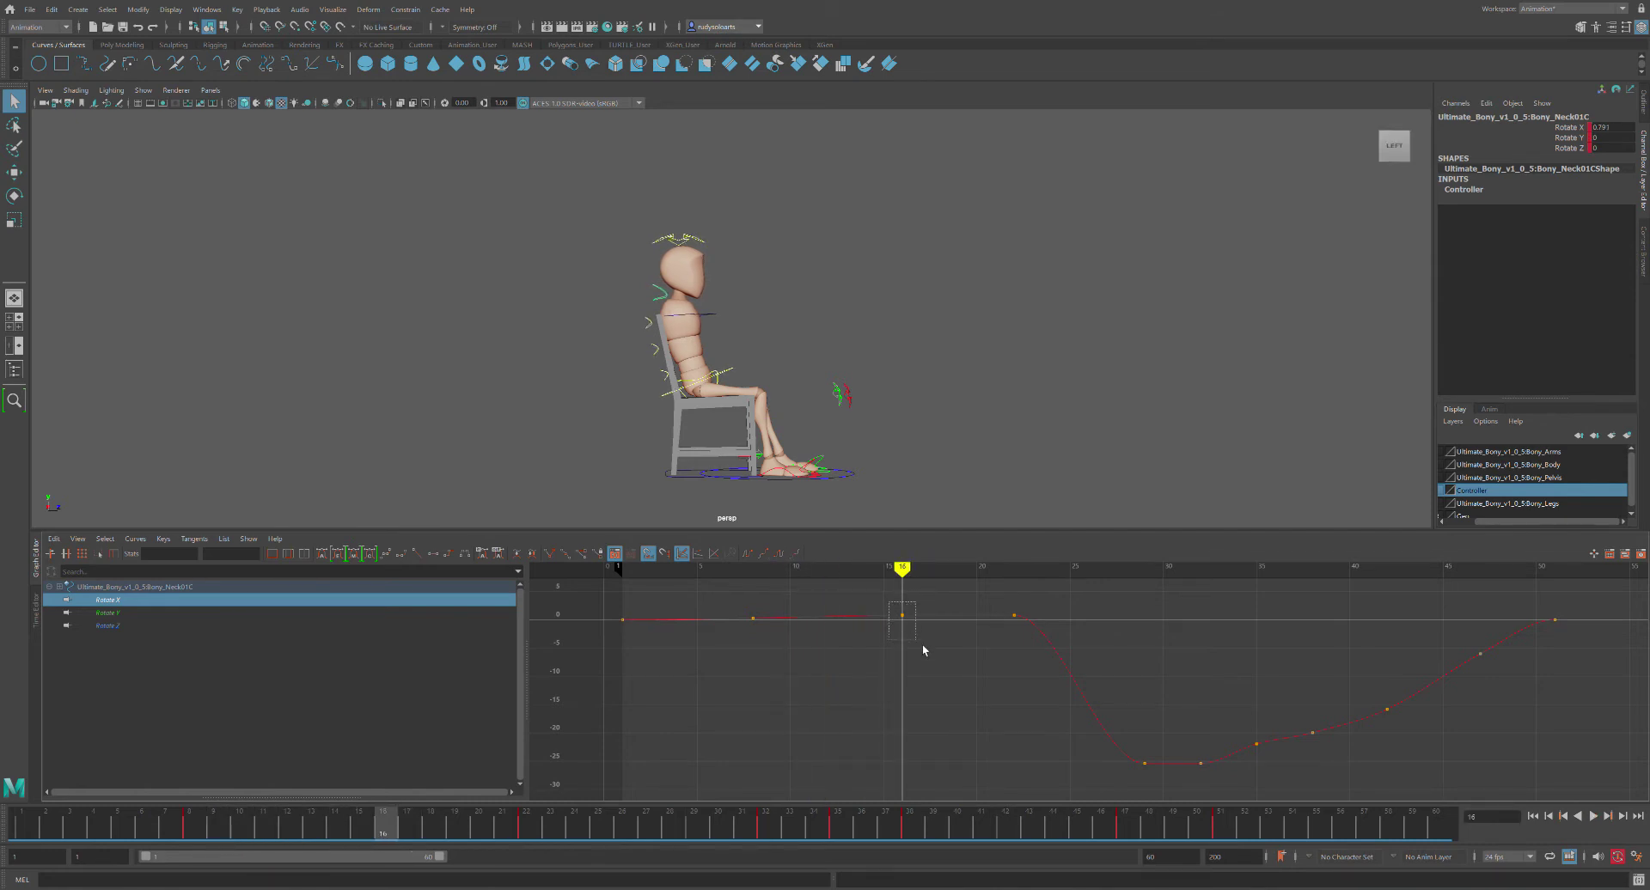
key("Delete")
mouse_move(893, 606)
left_mouse_down()
mouse_move(853, 582)
mouse_move(764, 588)
left_mouse_up()
left_click_drag(806, 649, 806, 648)
key("Delete")
Add a Rotate X key at frame 30 on the neck control, lower it to about -26, and check the motion
mouse_move(778, 582)
left_mouse_down()
mouse_move(604, 581)
mouse_move(847, 594)
mouse_move(550, 584)
mouse_move(1173, 590)
left_mouse_up()
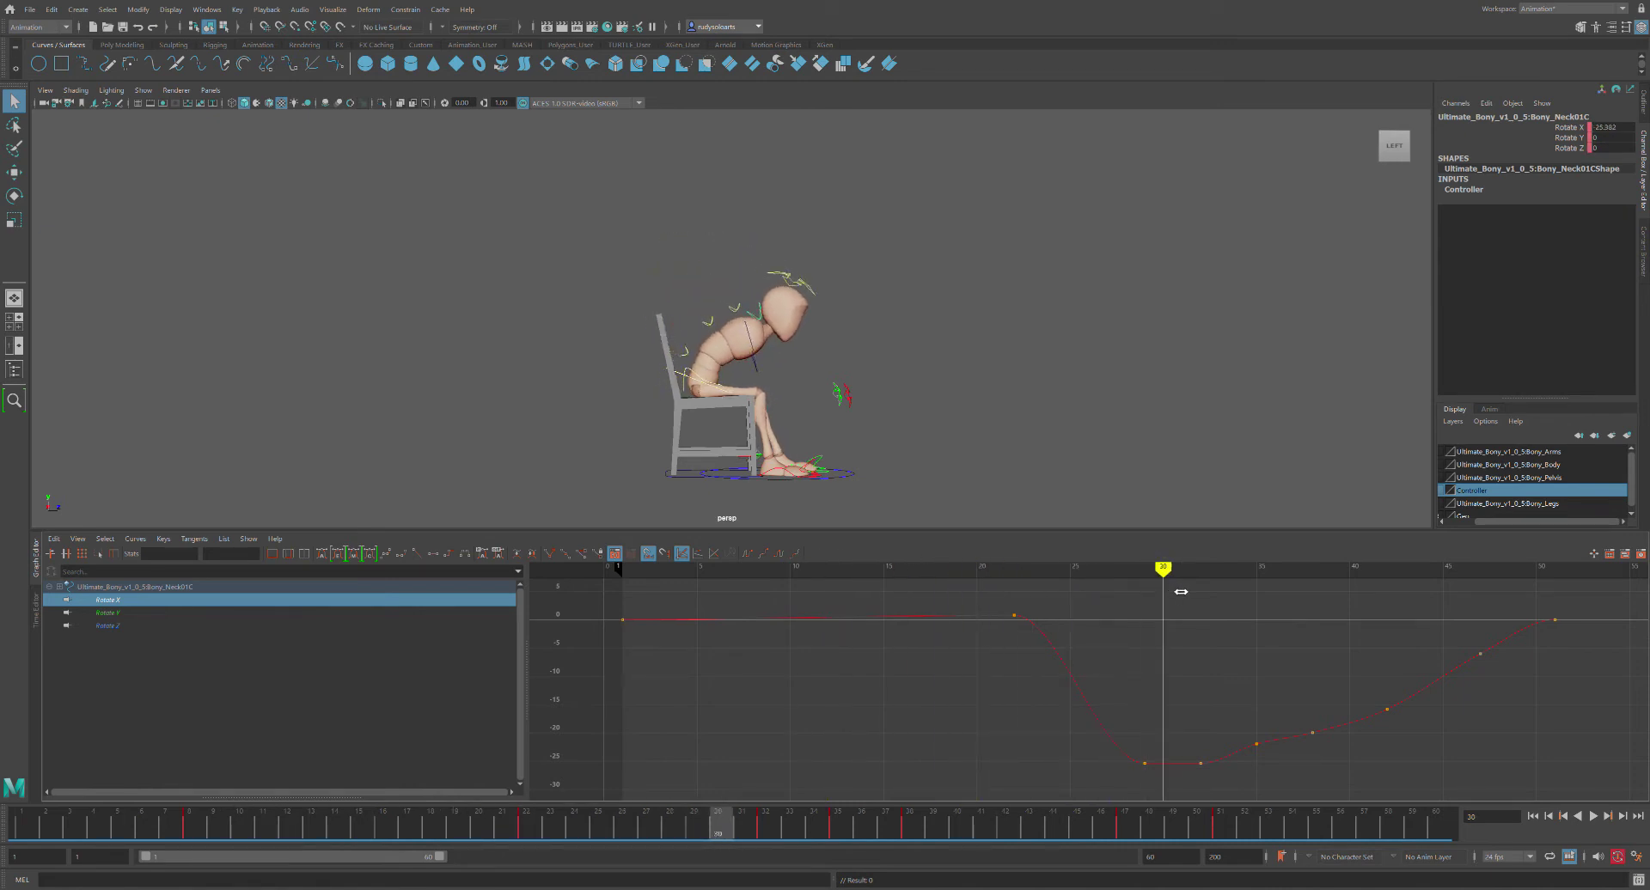
scroll(1093, 669, "up", 10)
middle_click_drag(1093, 669, 1240, 833, "alt")
left_click(1241, 833)
scroll(1058, 734, "down", 4)
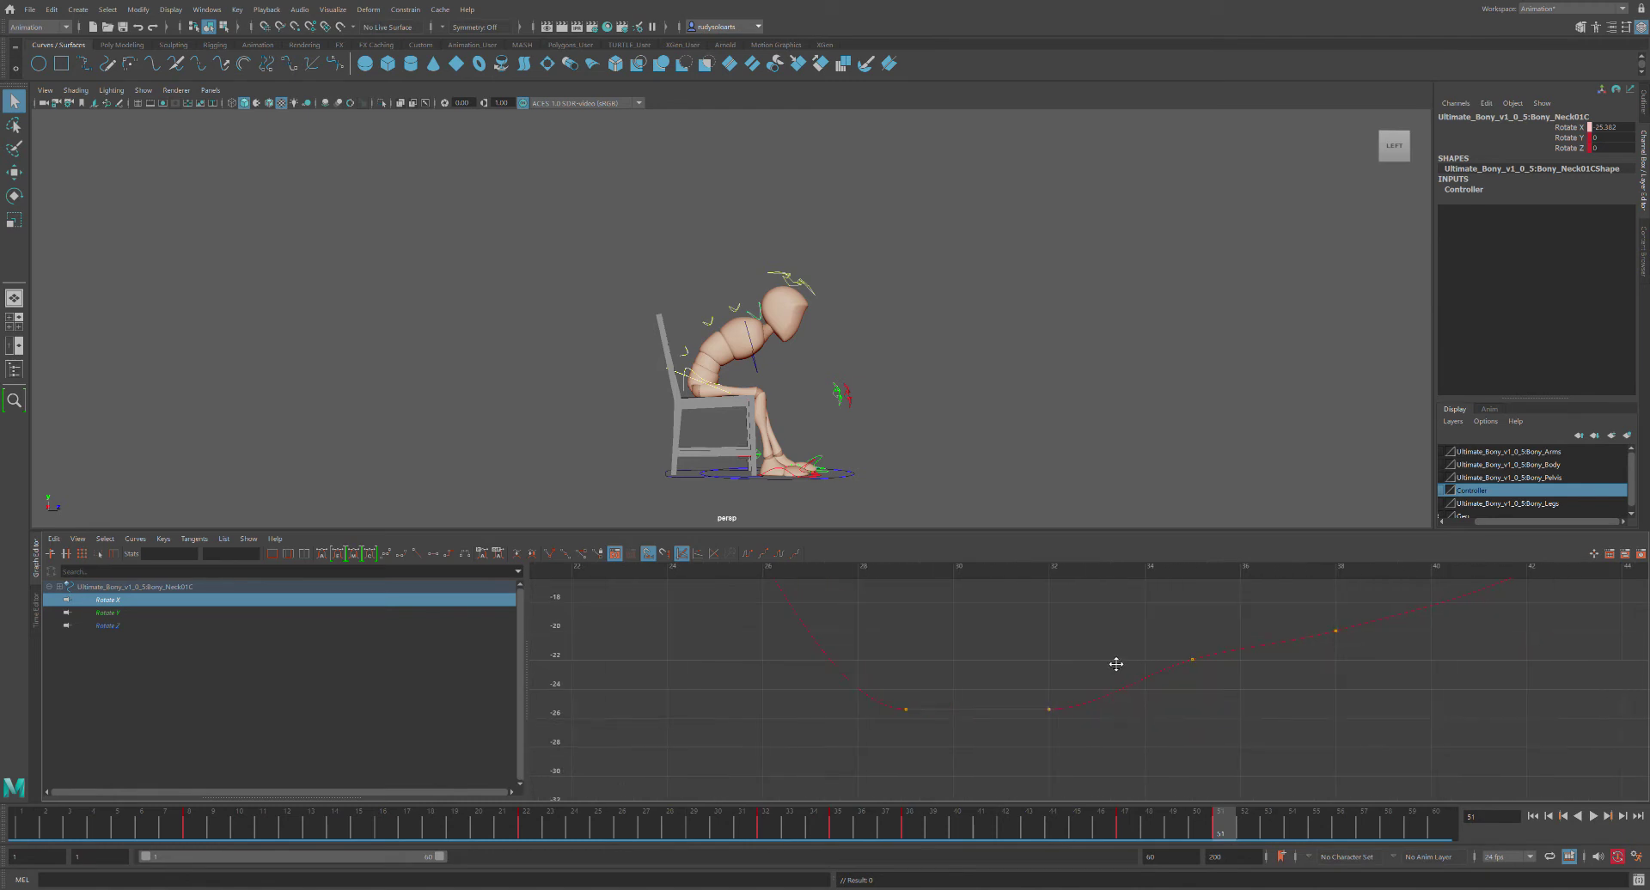
scroll(1070, 702, "down", 2)
mouse_move(1089, 625)
left_mouse_down()
mouse_move(1123, 610)
mouse_move(969, 606)
mouse_move(994, 617)
left_mouse_up()
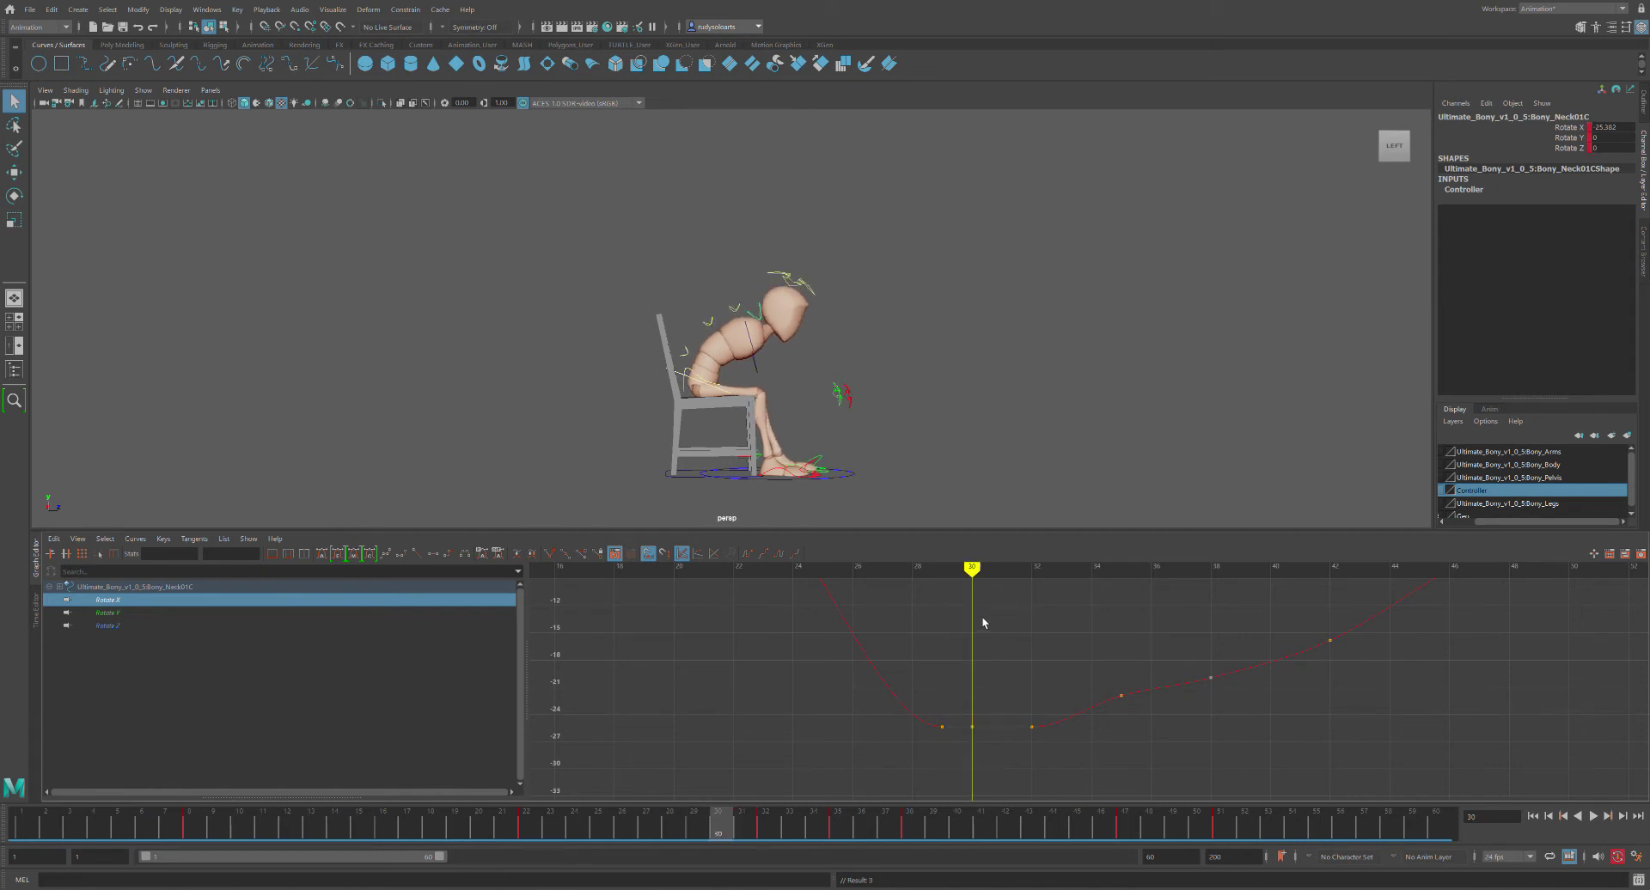
left_click_drag(970, 710, 998, 758)
left_click_drag(735, 829, 698, 825)
key("alt+v")
left_click_drag(935, 807, 857, 808)
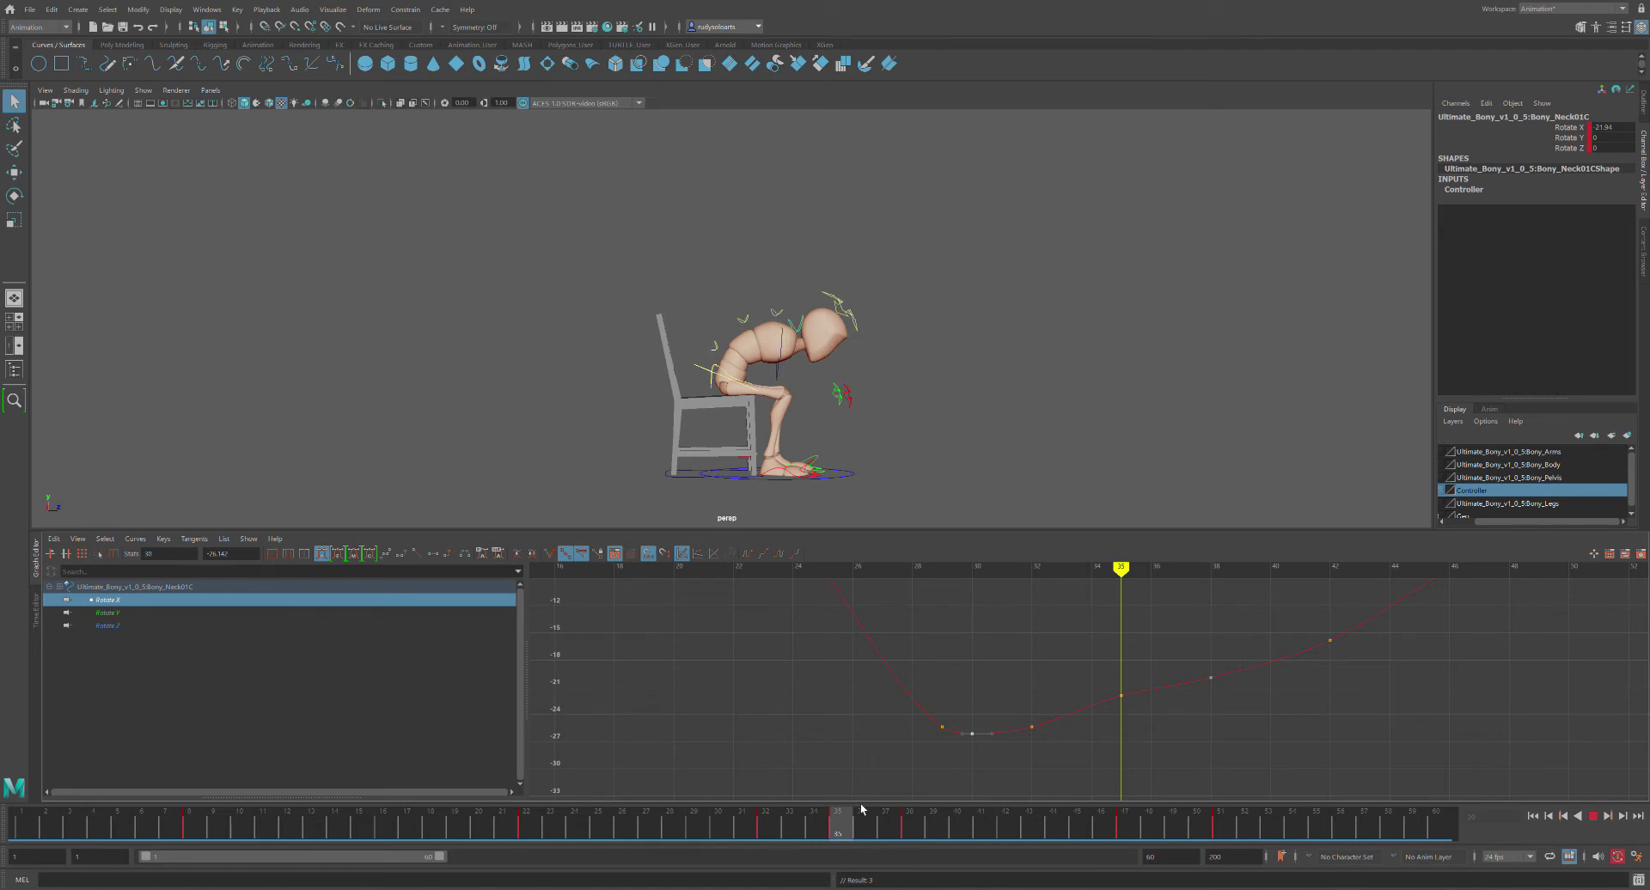
Delete the neck control's Rotate X keys at frames 35 and 38, checking the pose at each frame
middle_click_drag(1115, 728, 1410, 661, "alt")
mouse_move(1359, 582)
left_mouse_down()
mouse_move(1178, 593)
mouse_move(767, 560)
mouse_move(1238, 615)
mouse_move(903, 589)
mouse_move(641, 593)
mouse_move(1163, 662)
left_mouse_up()
key("a")
scroll(1152, 709, "up", 10)
scroll(911, 675, "down", 5)
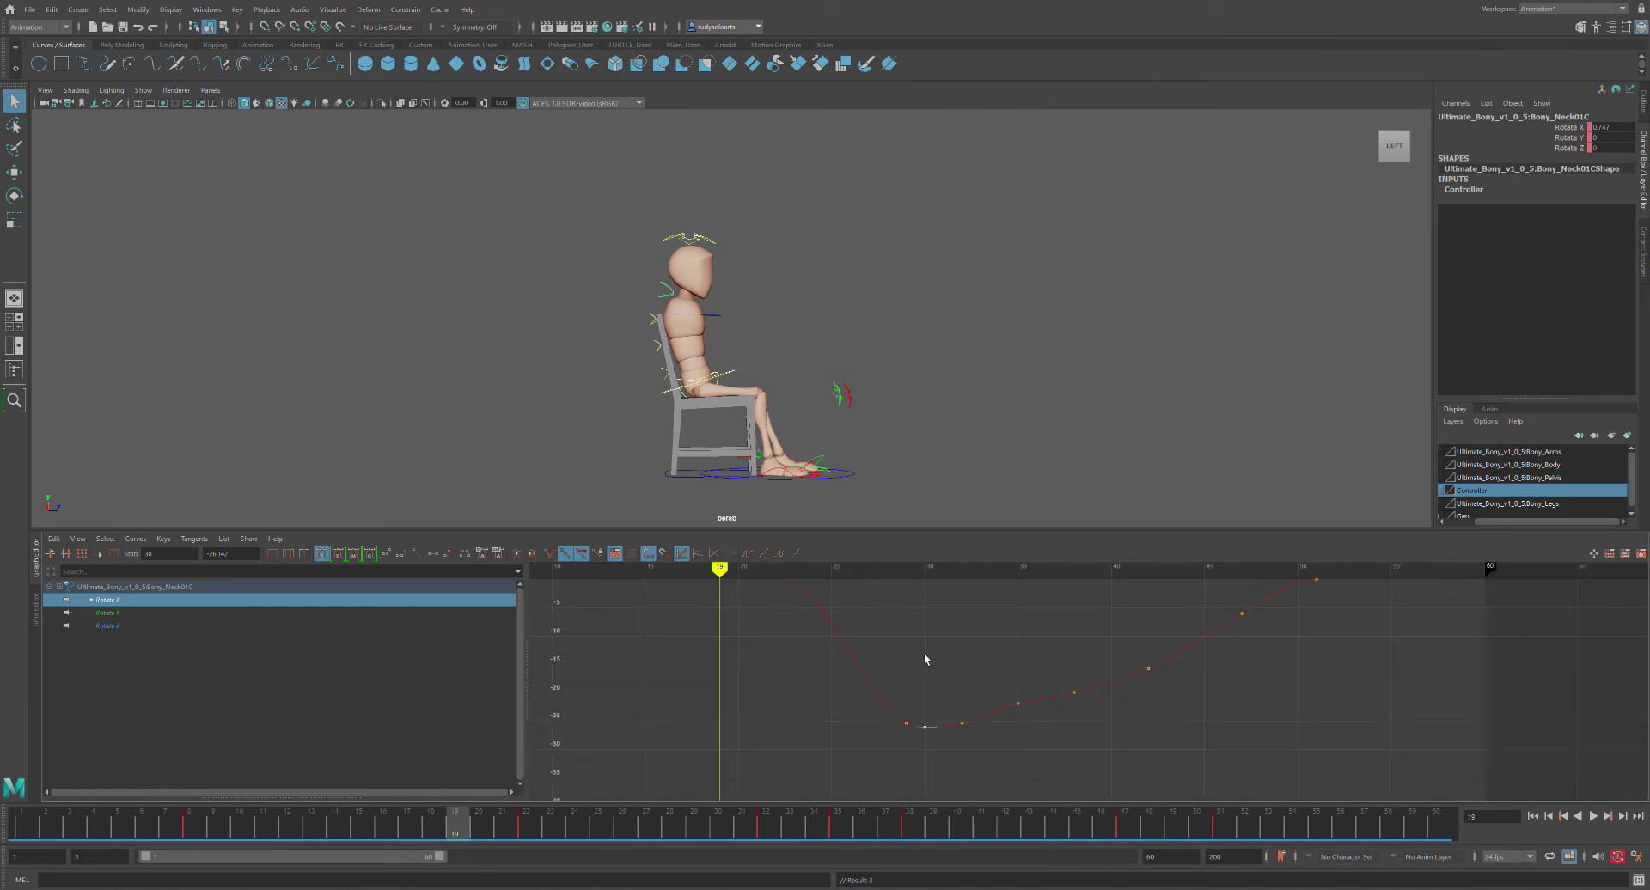
left_click_drag(1023, 591, 1025, 585)
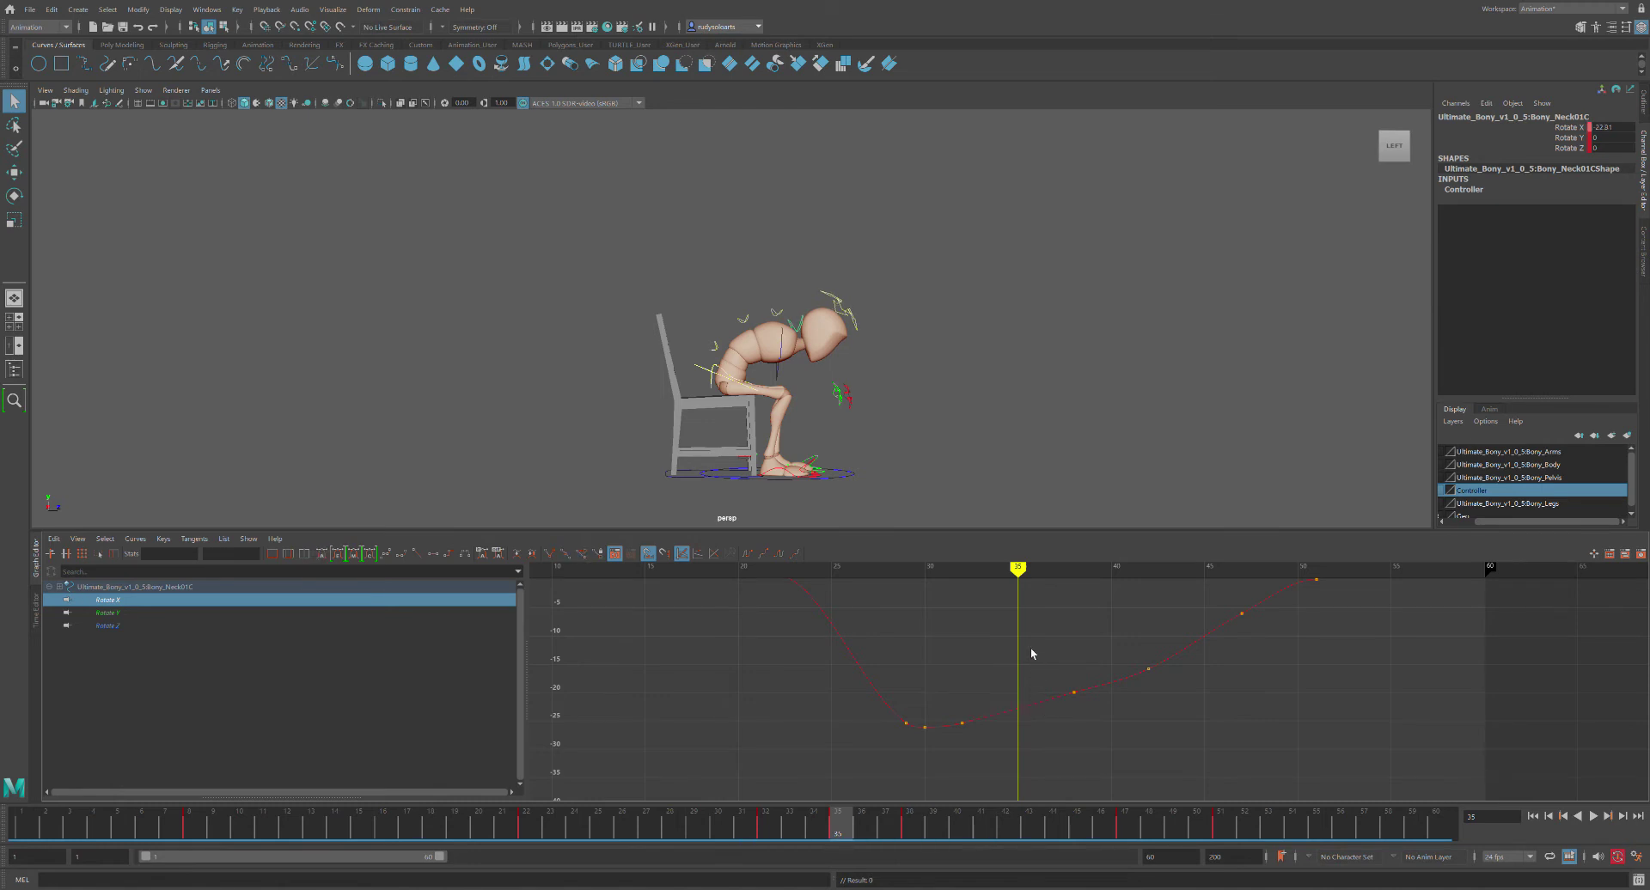
mouse_move(1023, 571)
left_mouse_down()
mouse_move(1044, 572)
mouse_move(966, 571)
mouse_move(1081, 573)
mouse_move(1007, 585)
mouse_move(983, 572)
mouse_move(1034, 571)
mouse_move(926, 570)
mouse_move(1141, 591)
mouse_move(1053, 589)
mouse_move(1073, 589)
left_mouse_up()
left_click_drag(1057, 659, 1094, 708)
key("Delete")
Try removing the neck control's Rotate X key at frame 42, then undo the deletion
scroll(1094, 709, "down", 5)
middle_click_drag(1138, 674, 1097, 673, "alt")
scroll(1097, 673, "up", 8)
scroll(1071, 687, "down", 3)
left_click_drag(891, 584, 948, 584)
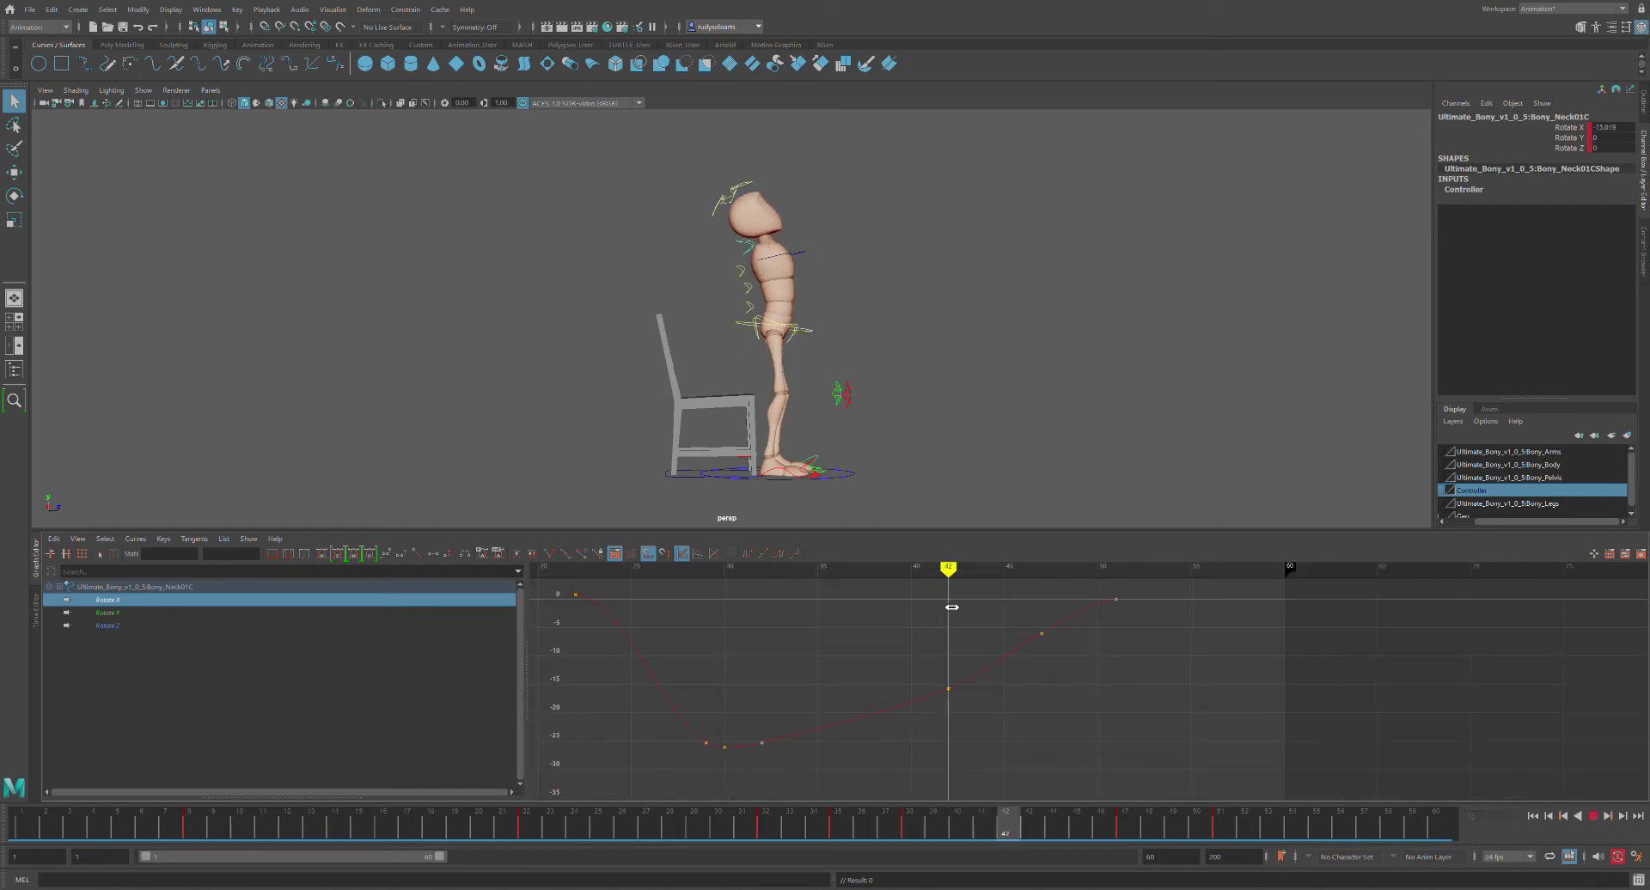
left_click_drag(923, 642, 966, 701)
key("Delete")
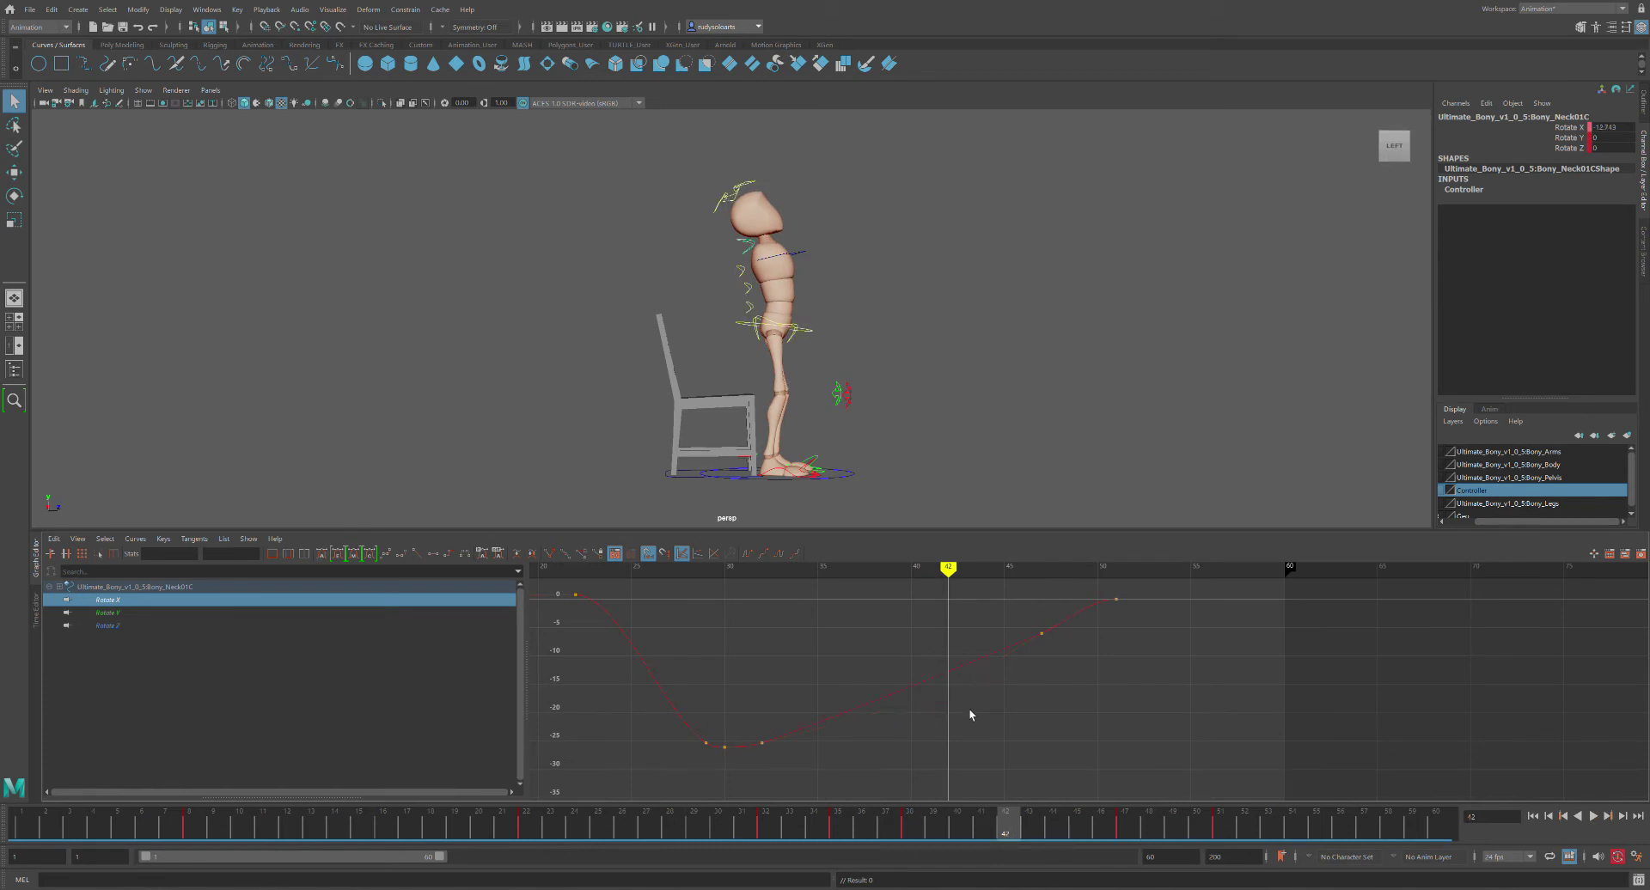
key("ctrl+z")
mouse_move(958, 576)
left_mouse_down()
mouse_move(898, 580)
mouse_move(1219, 593)
mouse_move(674, 580)
mouse_move(1079, 568)
mouse_move(648, 569)
mouse_move(1004, 569)
left_mouse_up()
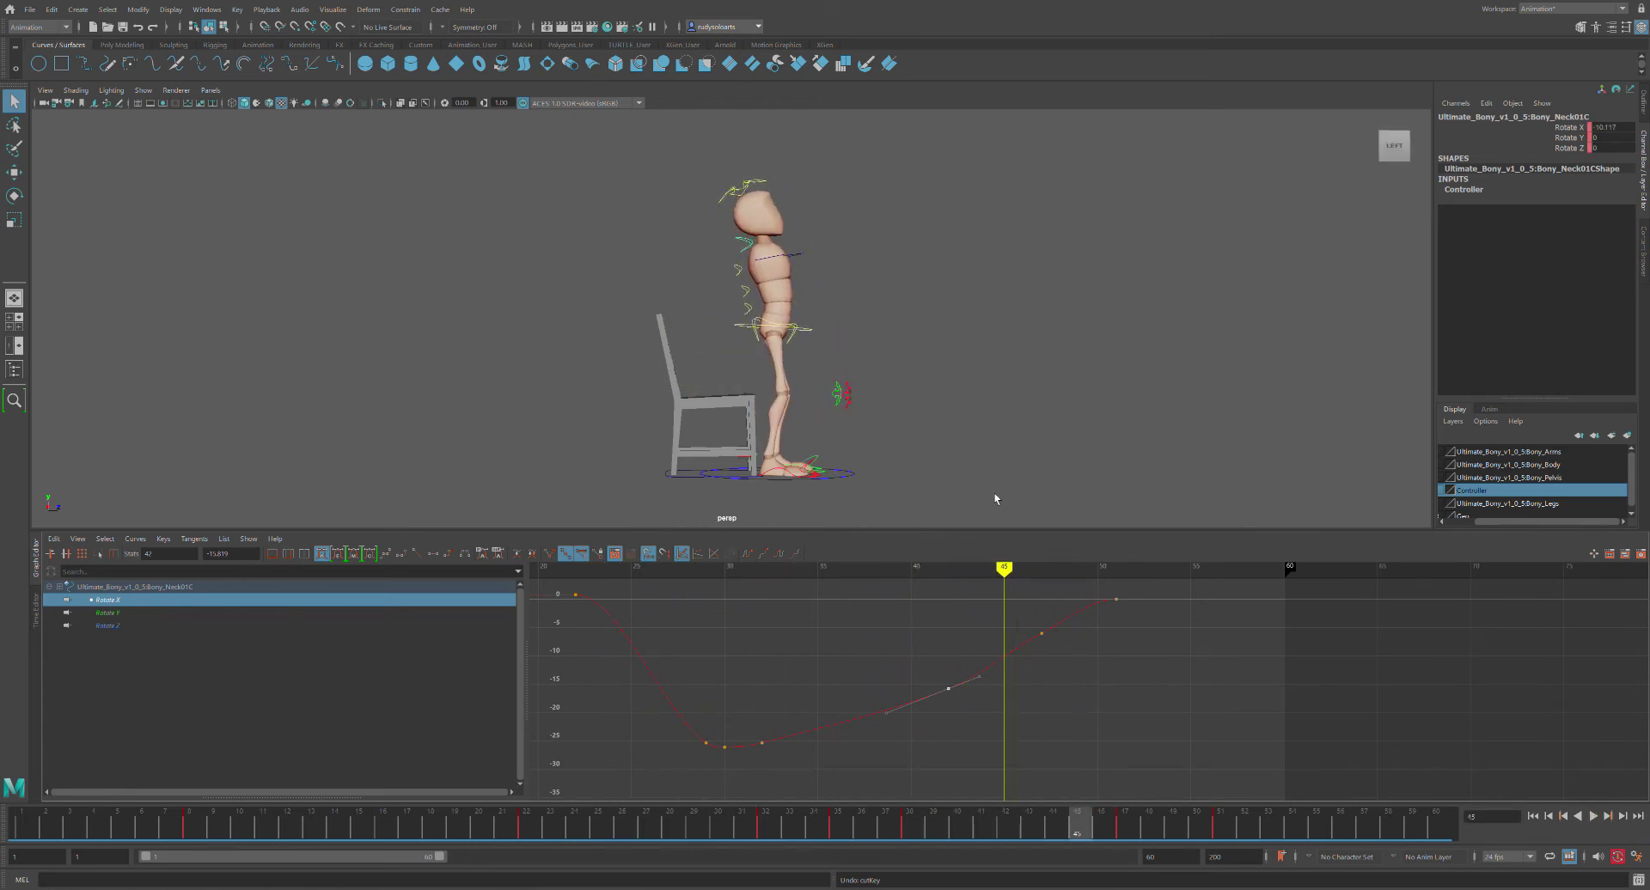
Select the head control, HeadC, isolate its Rotate X curve, and delete the key at frame 16
left_click(757, 196)
scroll(1100, 679, "down", 4)
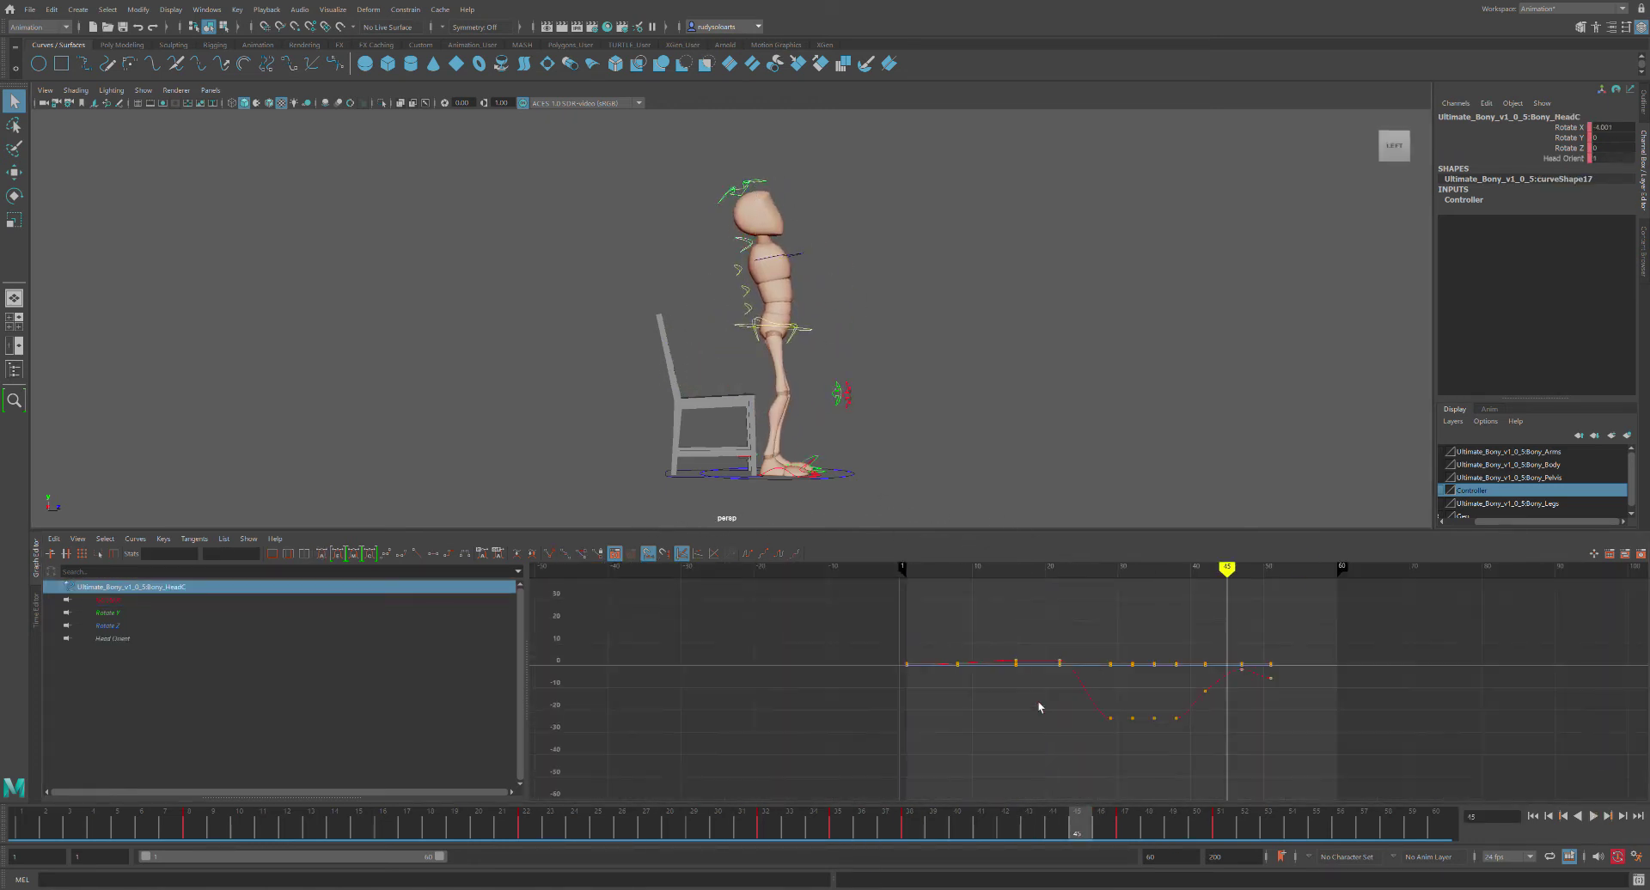
left_click_drag(749, 833, 27, 689)
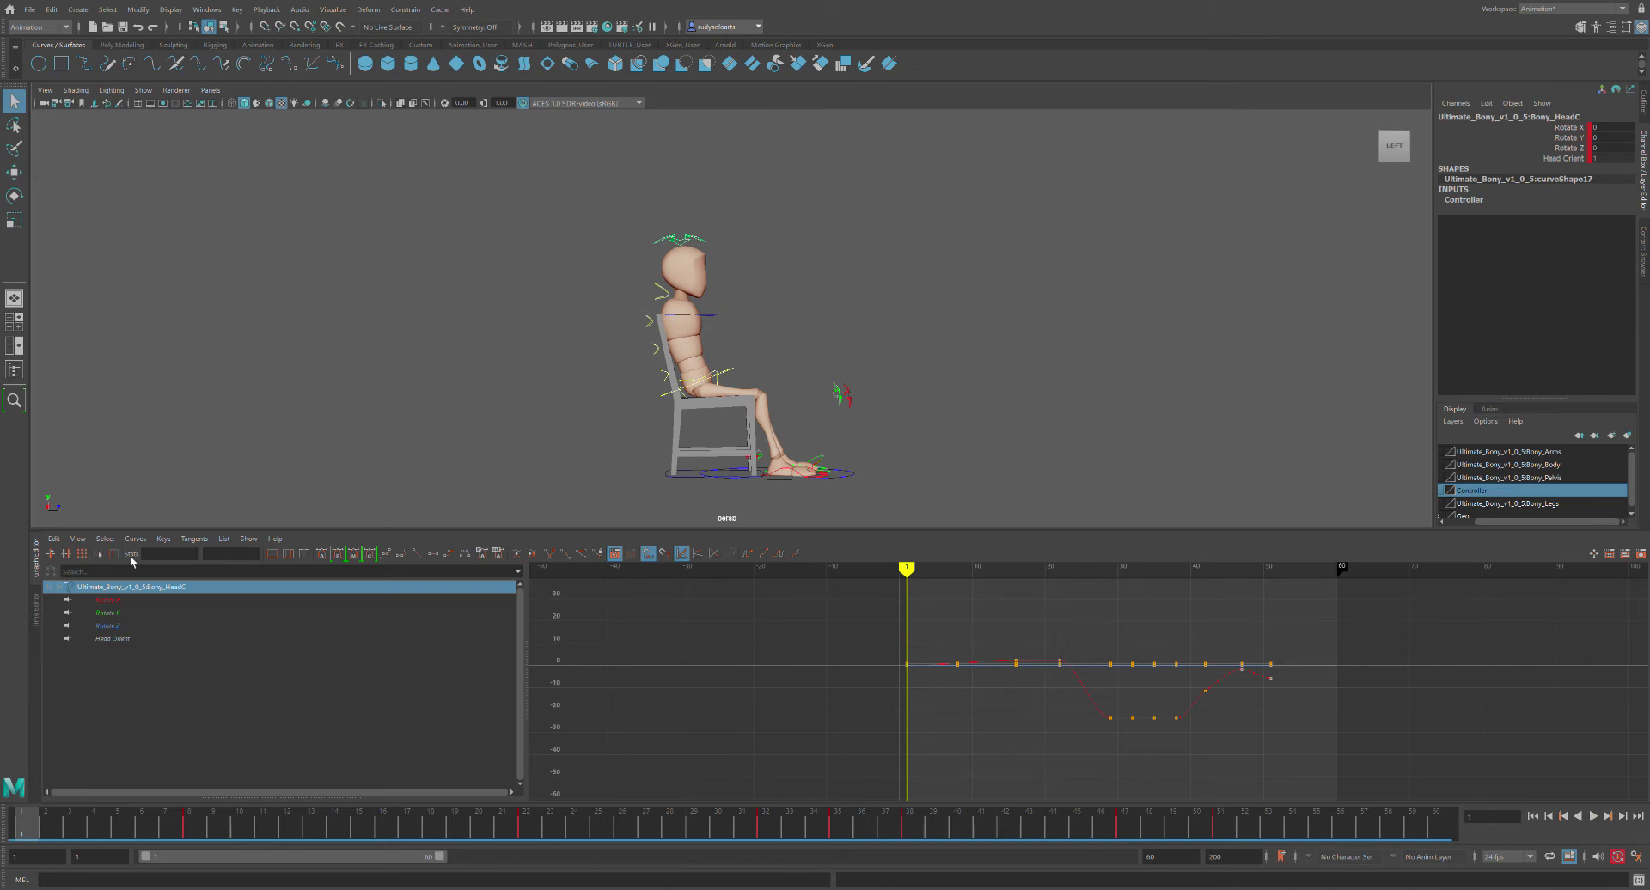
left_click(128, 605)
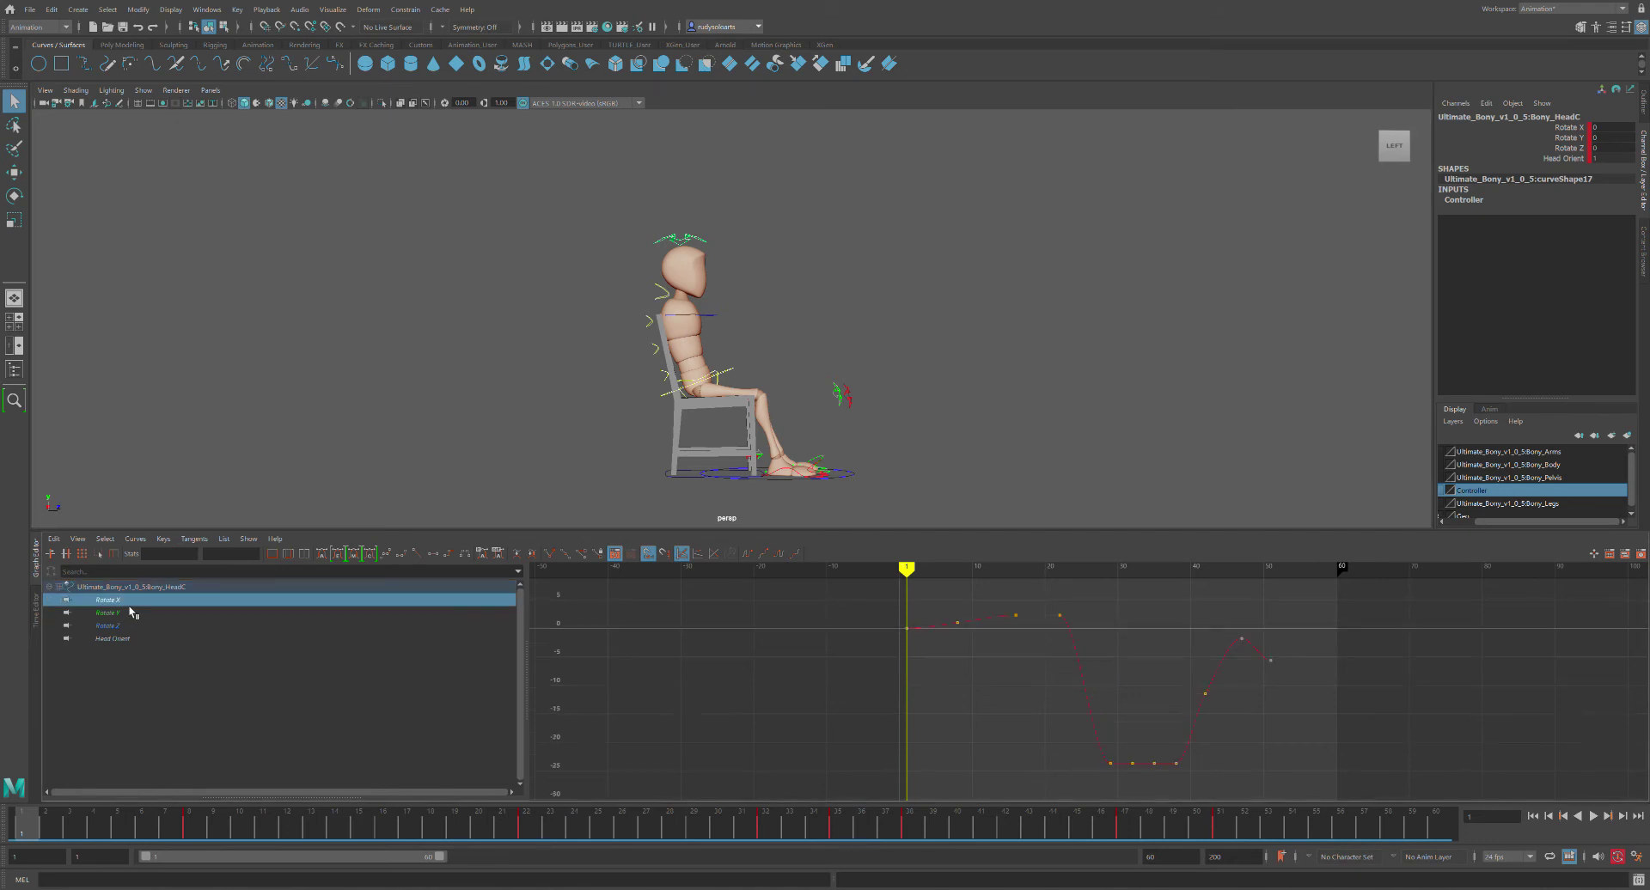
left_click_drag(923, 577, 1023, 580)
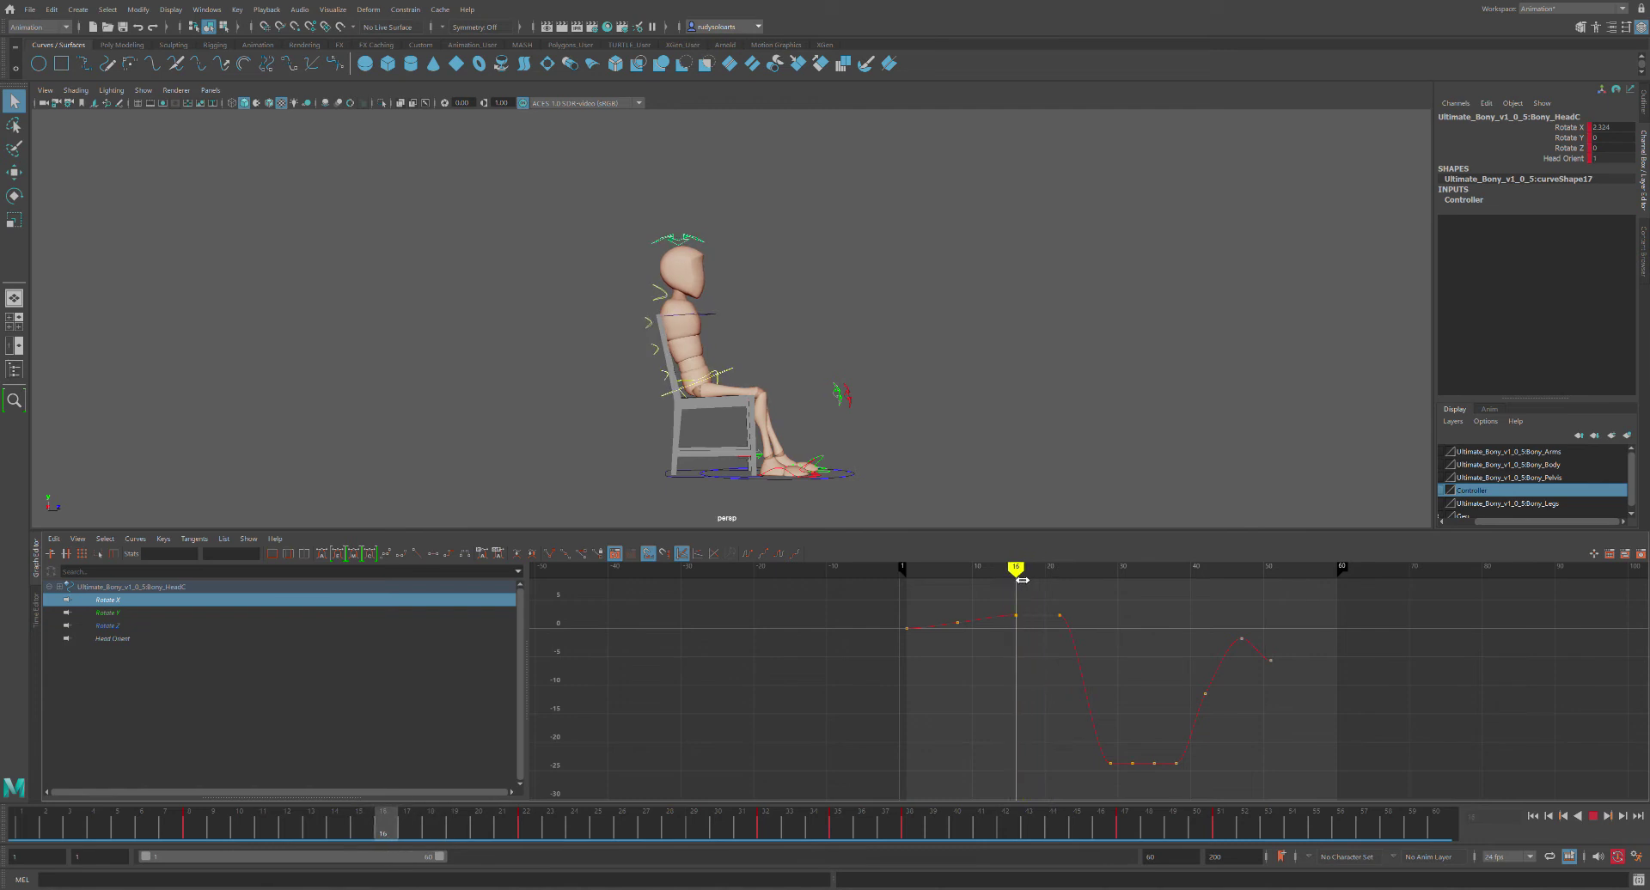
scroll(1023, 643, "up", 5)
scroll(1028, 719, "down", 2)
mouse_move(949, 590)
left_mouse_down()
mouse_move(1049, 586)
mouse_move(934, 603)
left_mouse_up()
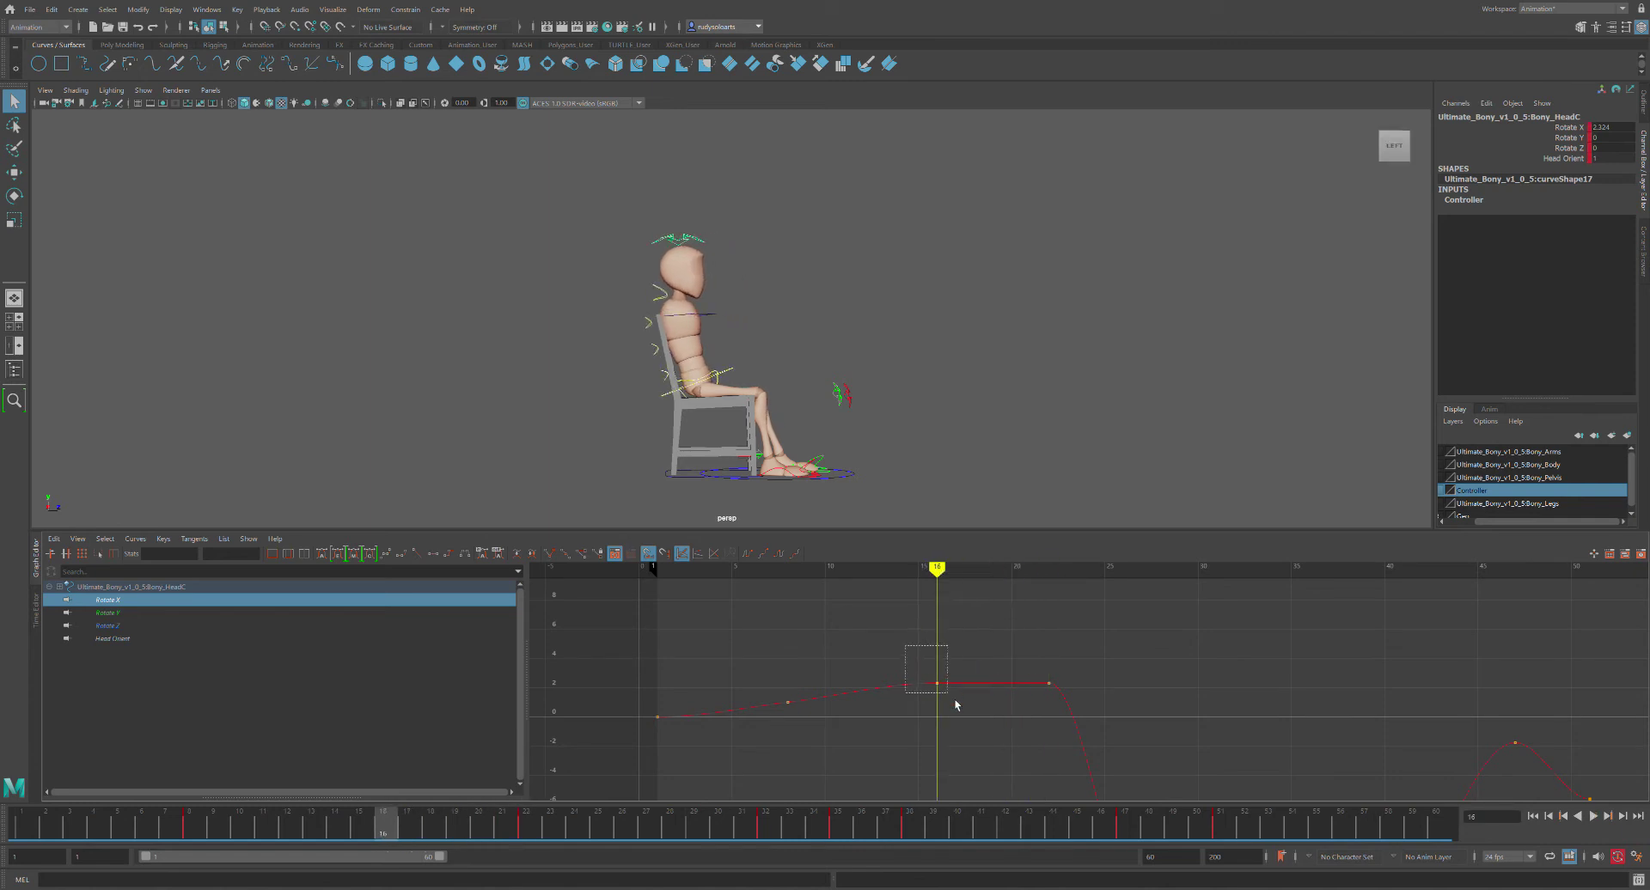
key("Delete")
Rotate the head control upward at frame 22 to a Rotate X of about -18
left_click_drag(954, 604, 1055, 578)
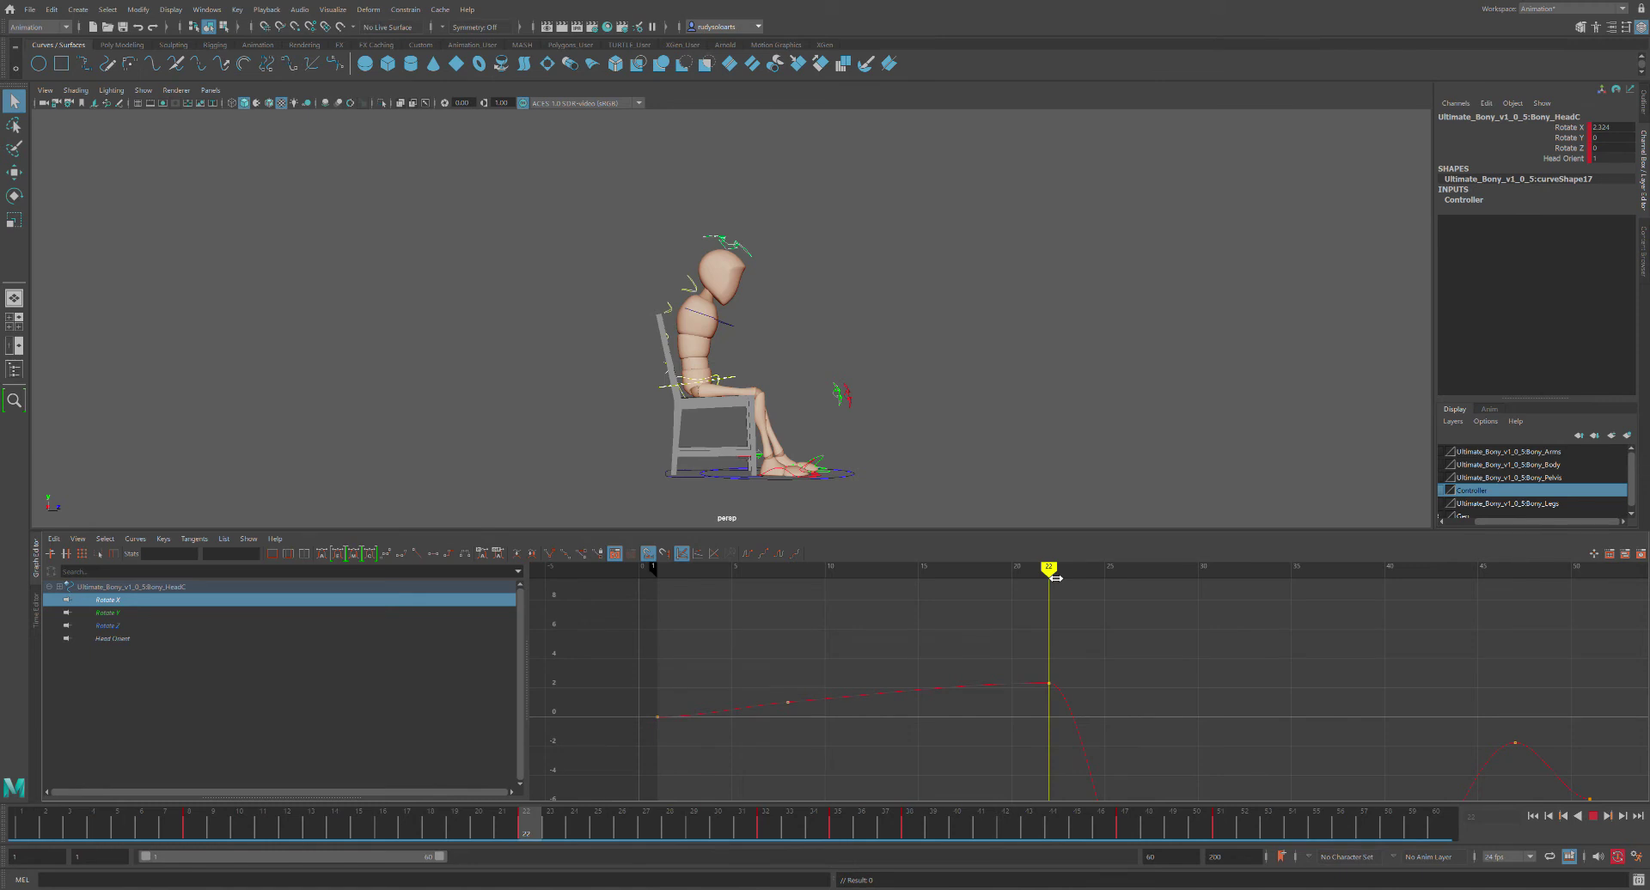
key("e")
left_click_drag(767, 333, 780, 319)
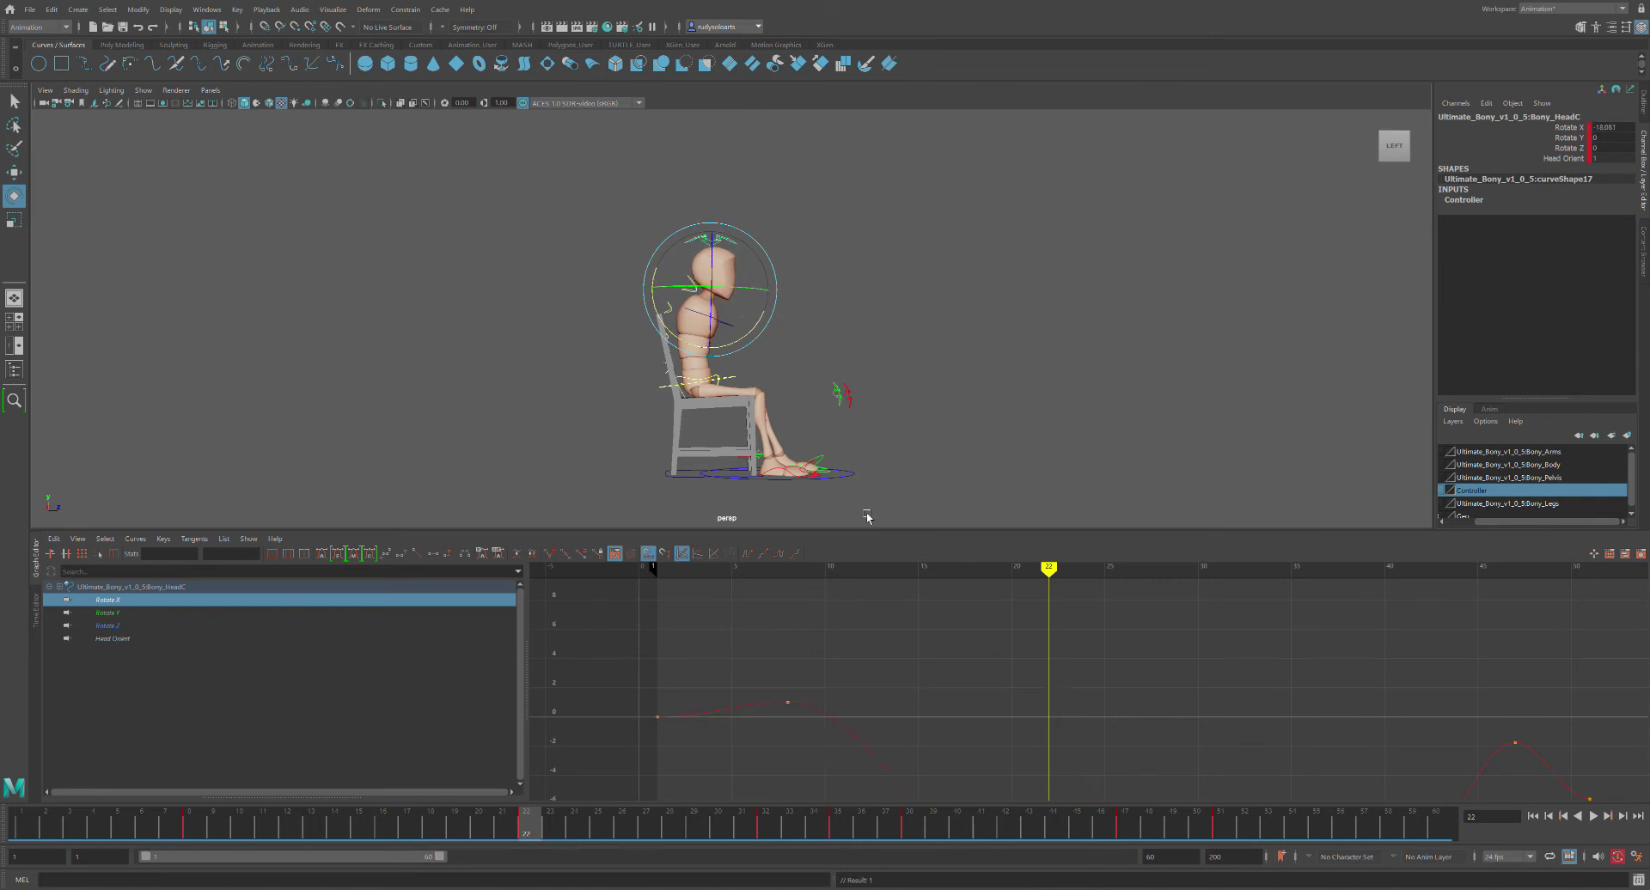
scroll(881, 779, "down", 5)
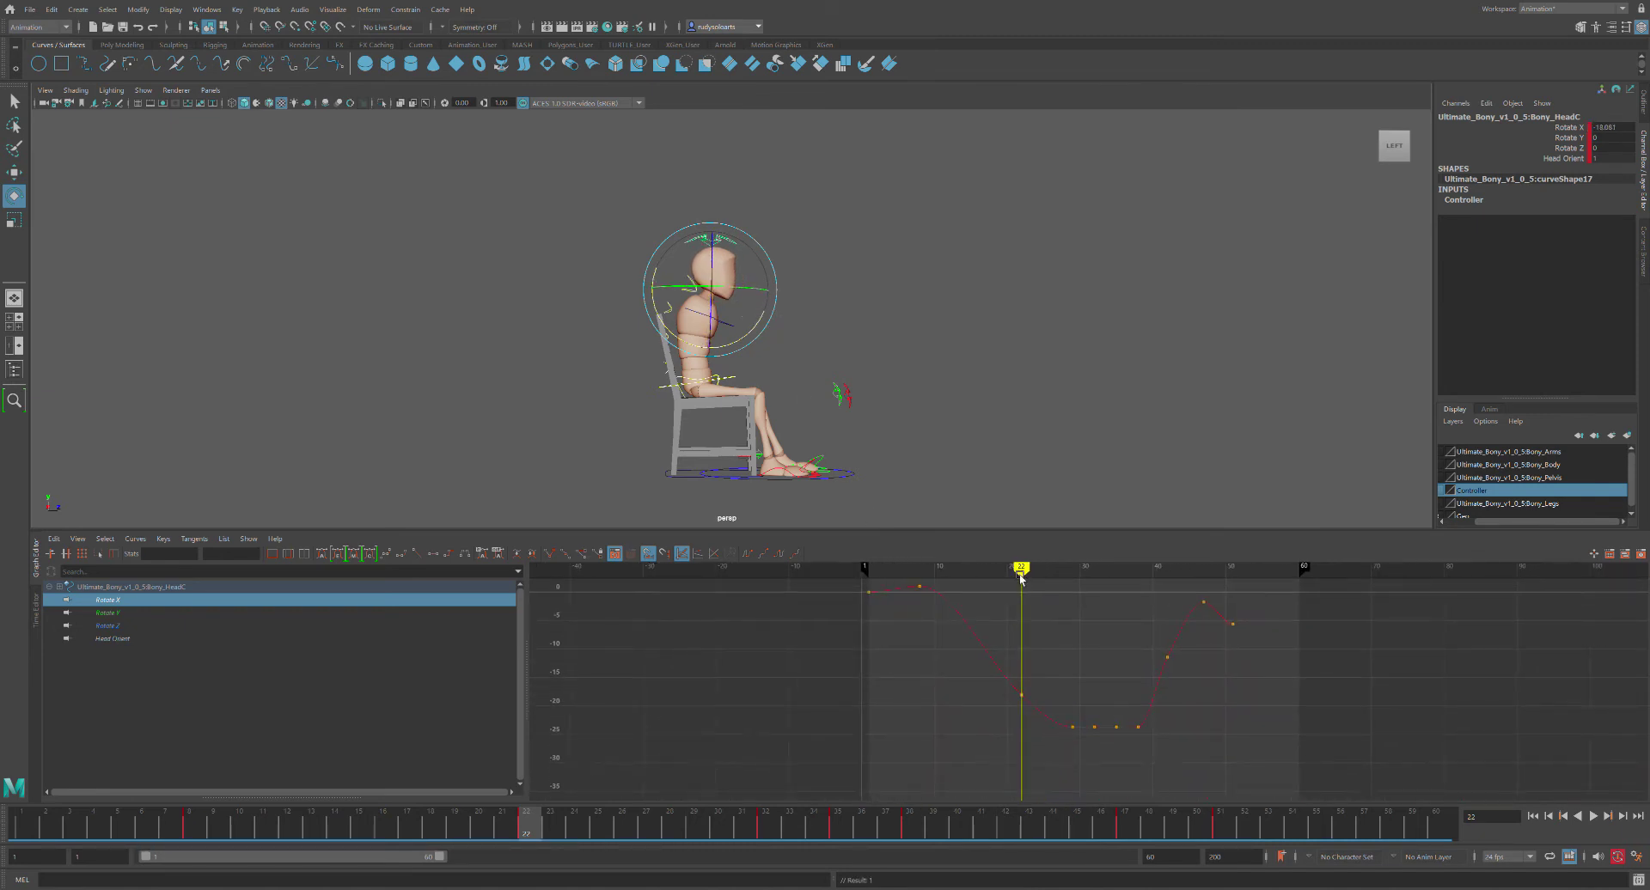
left_click_drag(558, 827, 547, 693)
Rotate the neck control upward at frame 22 to a Rotate X of about -18 and play back the motion
left_click(834, 281)
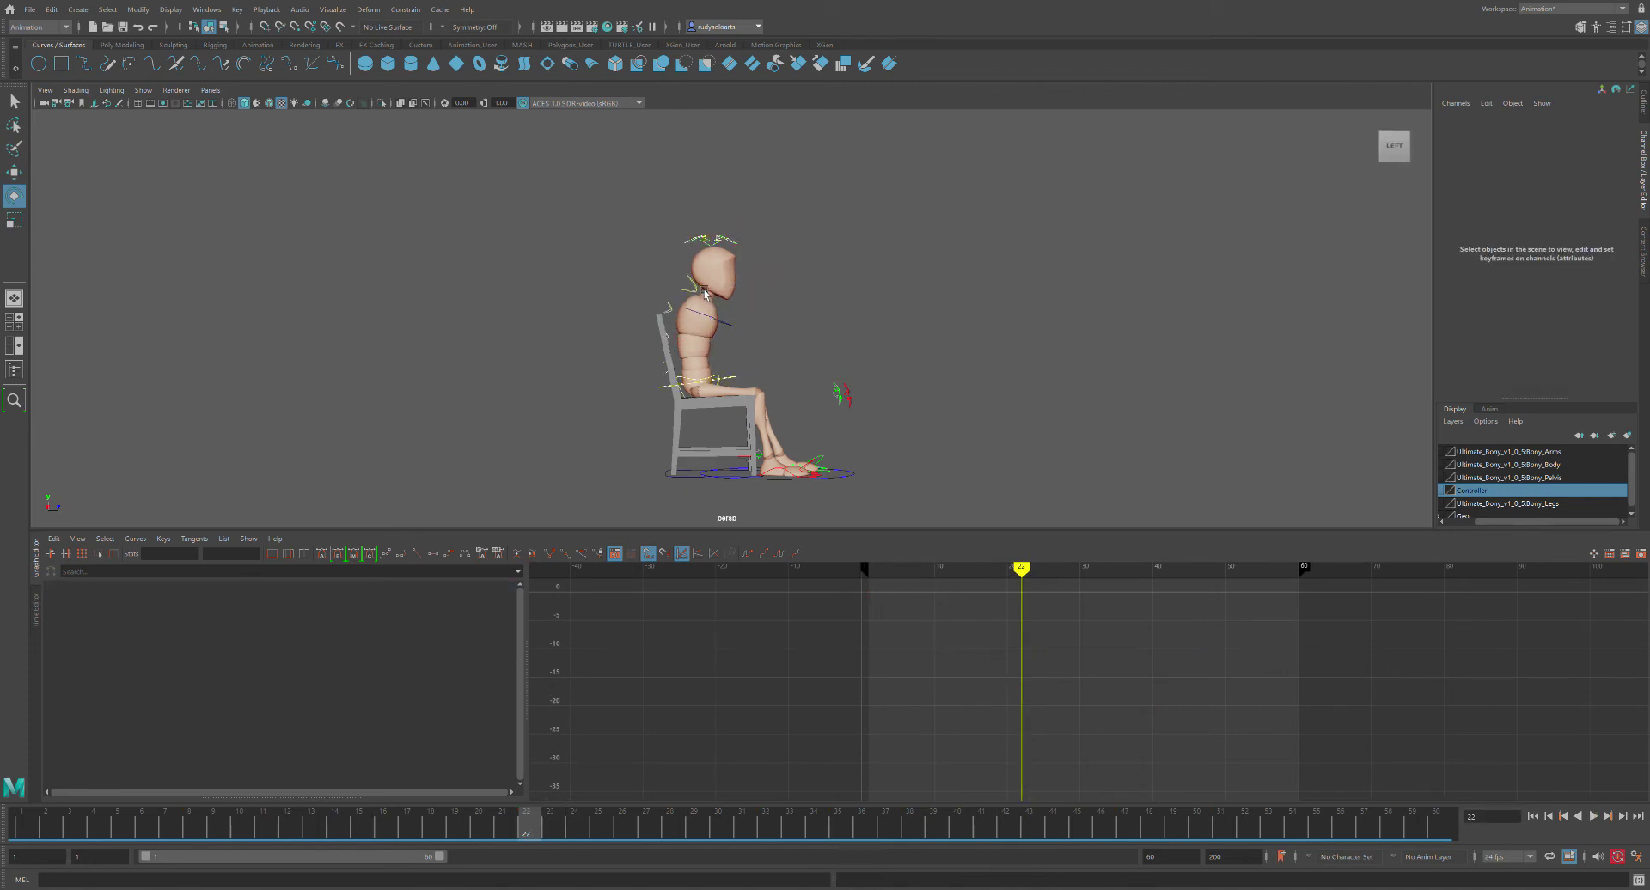
left_click(705, 294)
left_click_drag(777, 282, 772, 270)
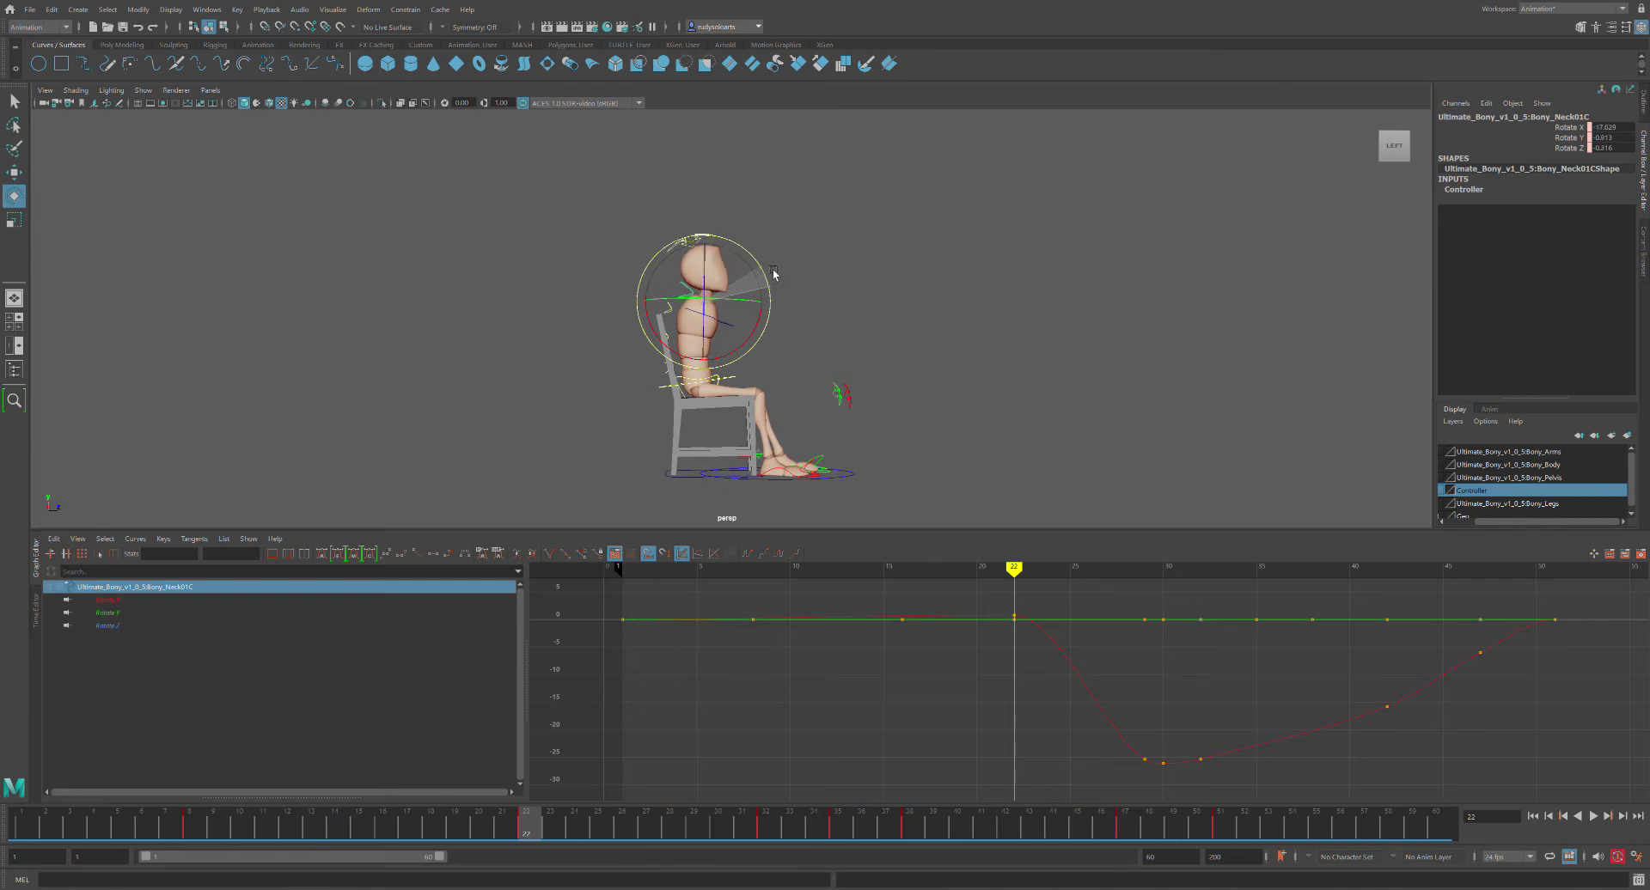
key("alt+v")
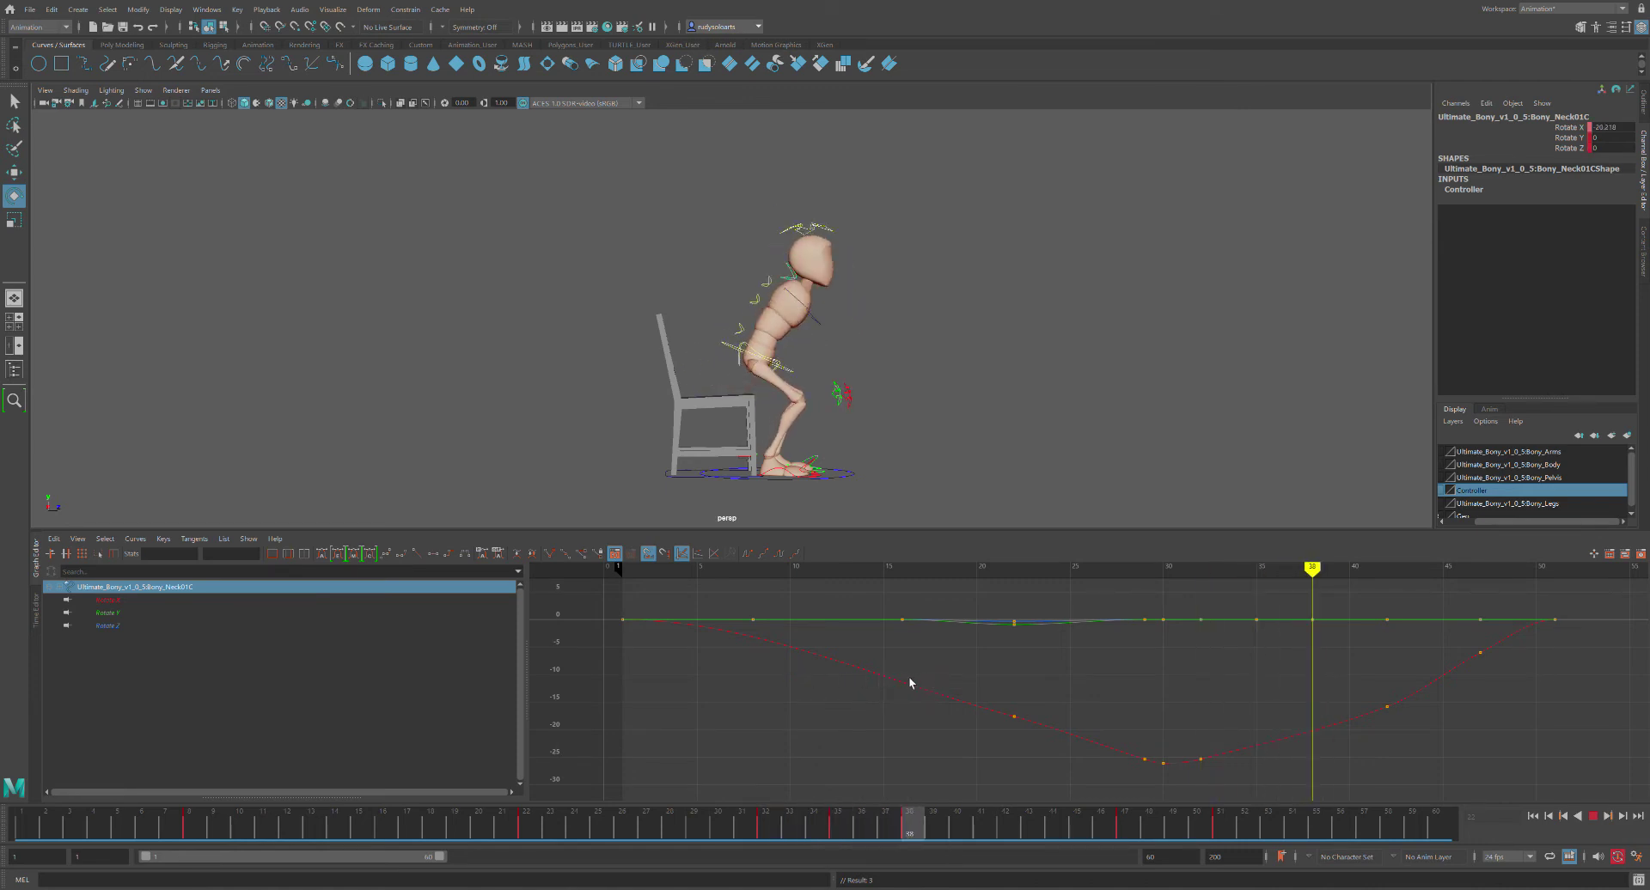
key("Escape")
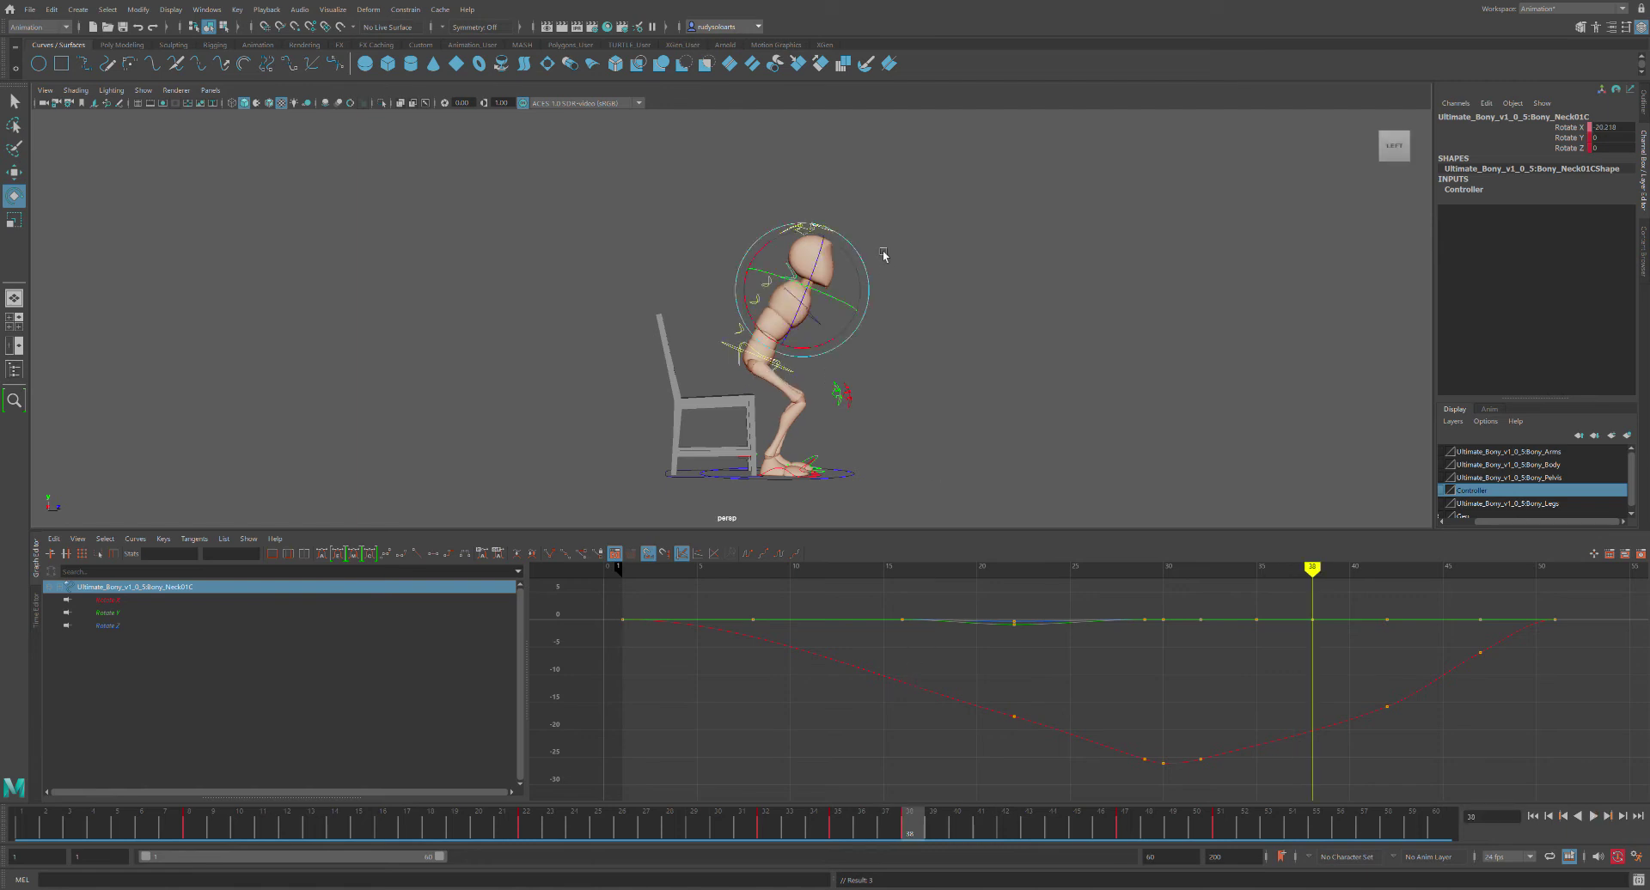
Tilt the neck to about -8 and the head to about 3.2 in Rotate X at frame 38, and check playback
left_click_drag(873, 260, 886, 272)
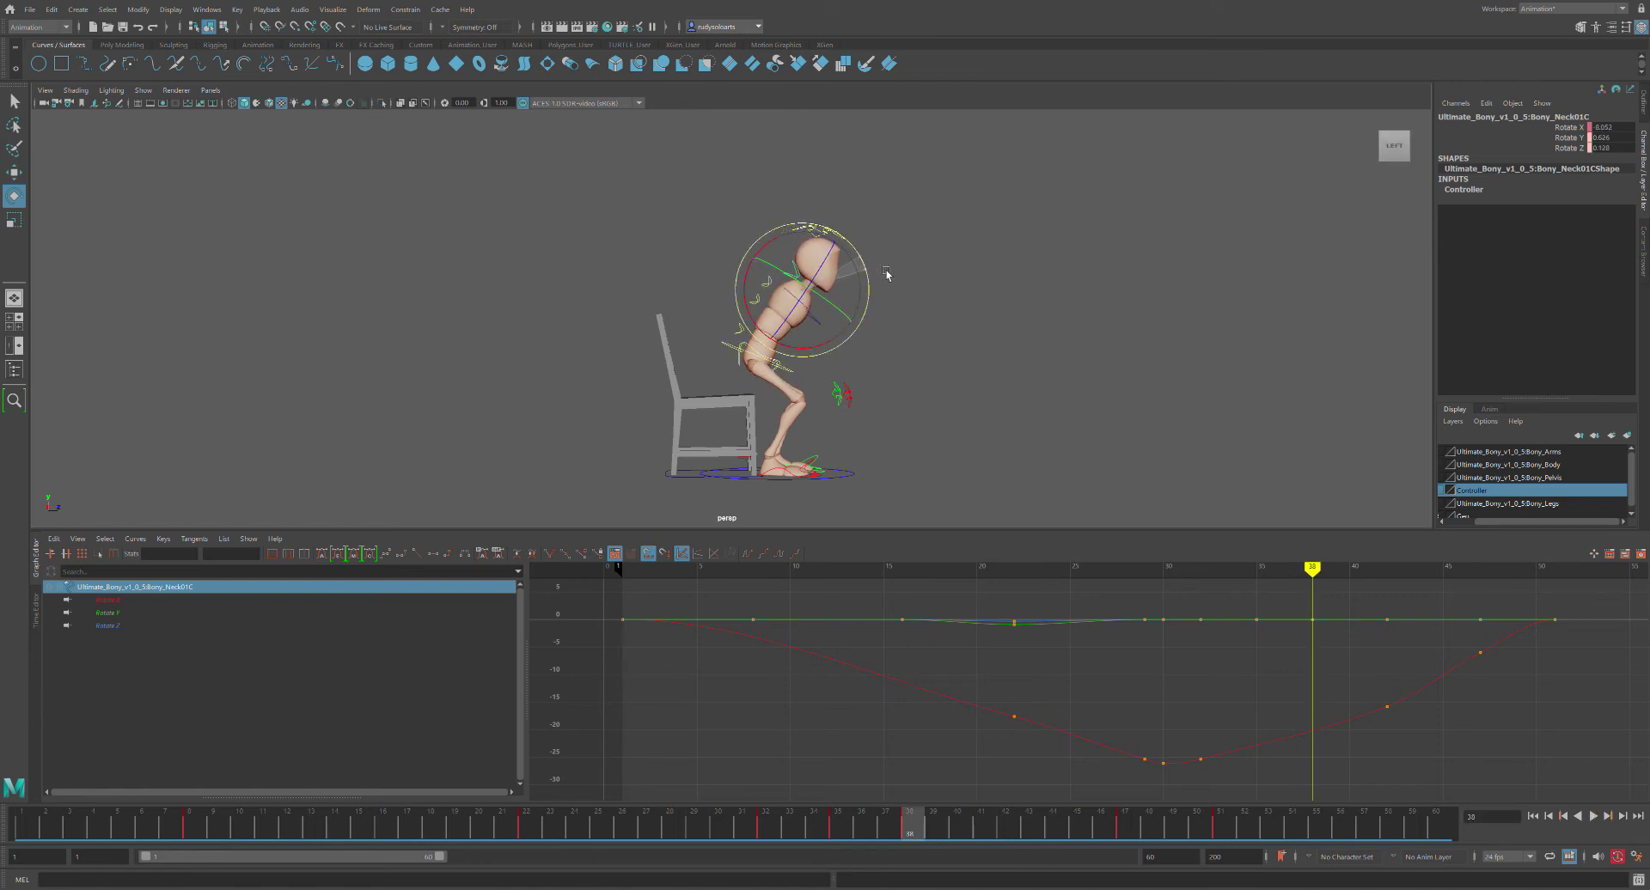
left_click(908, 243)
left_click(857, 247)
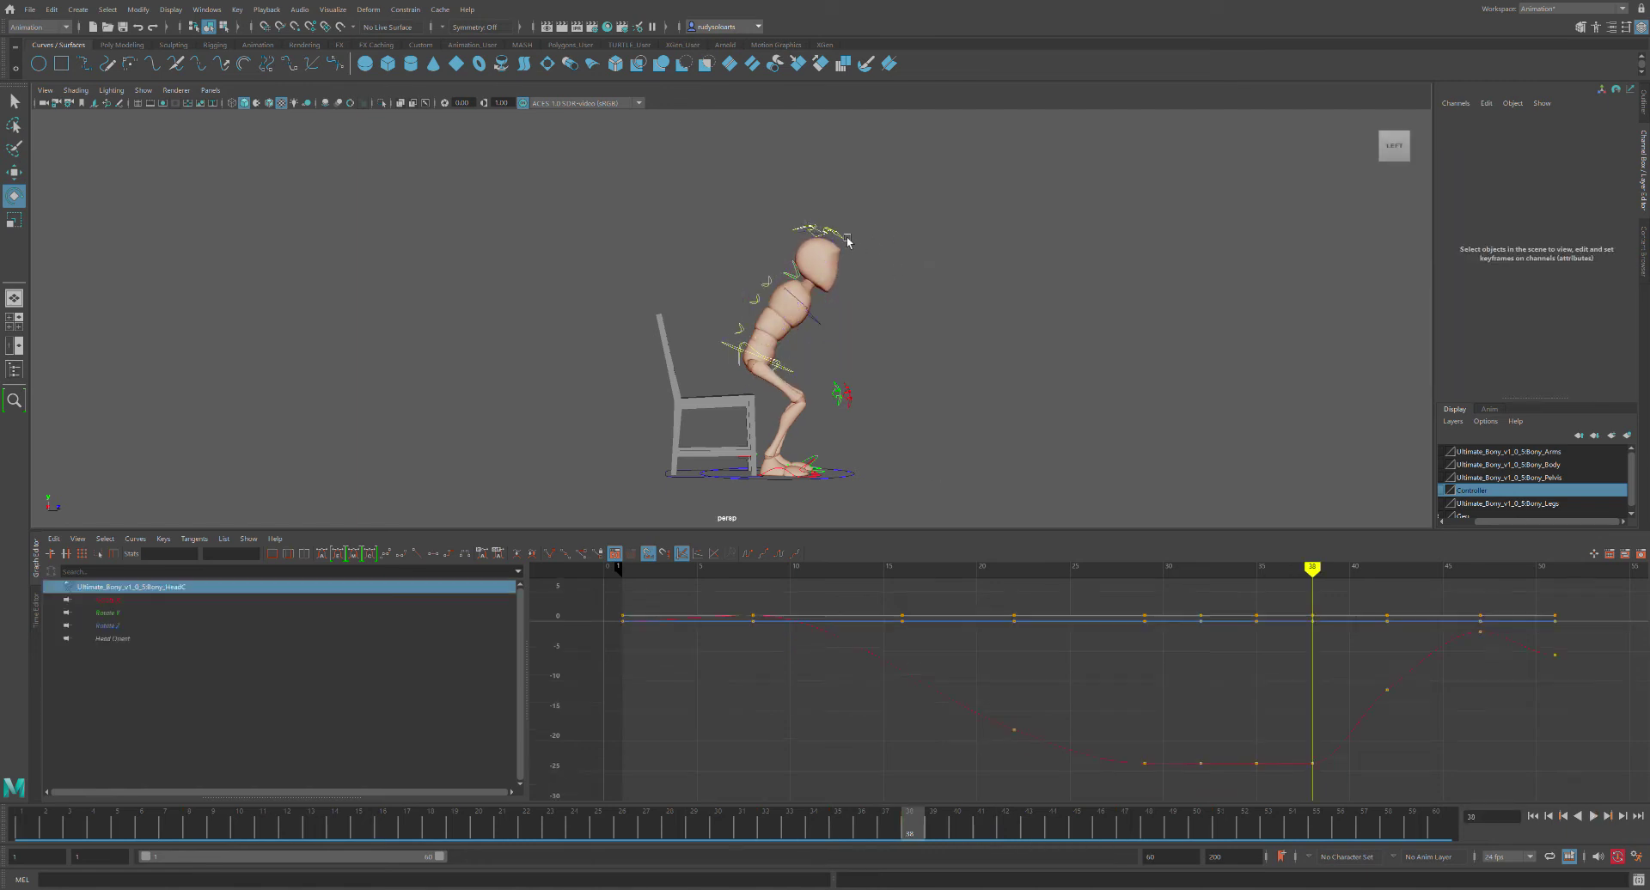
left_click_drag(877, 257, 895, 271)
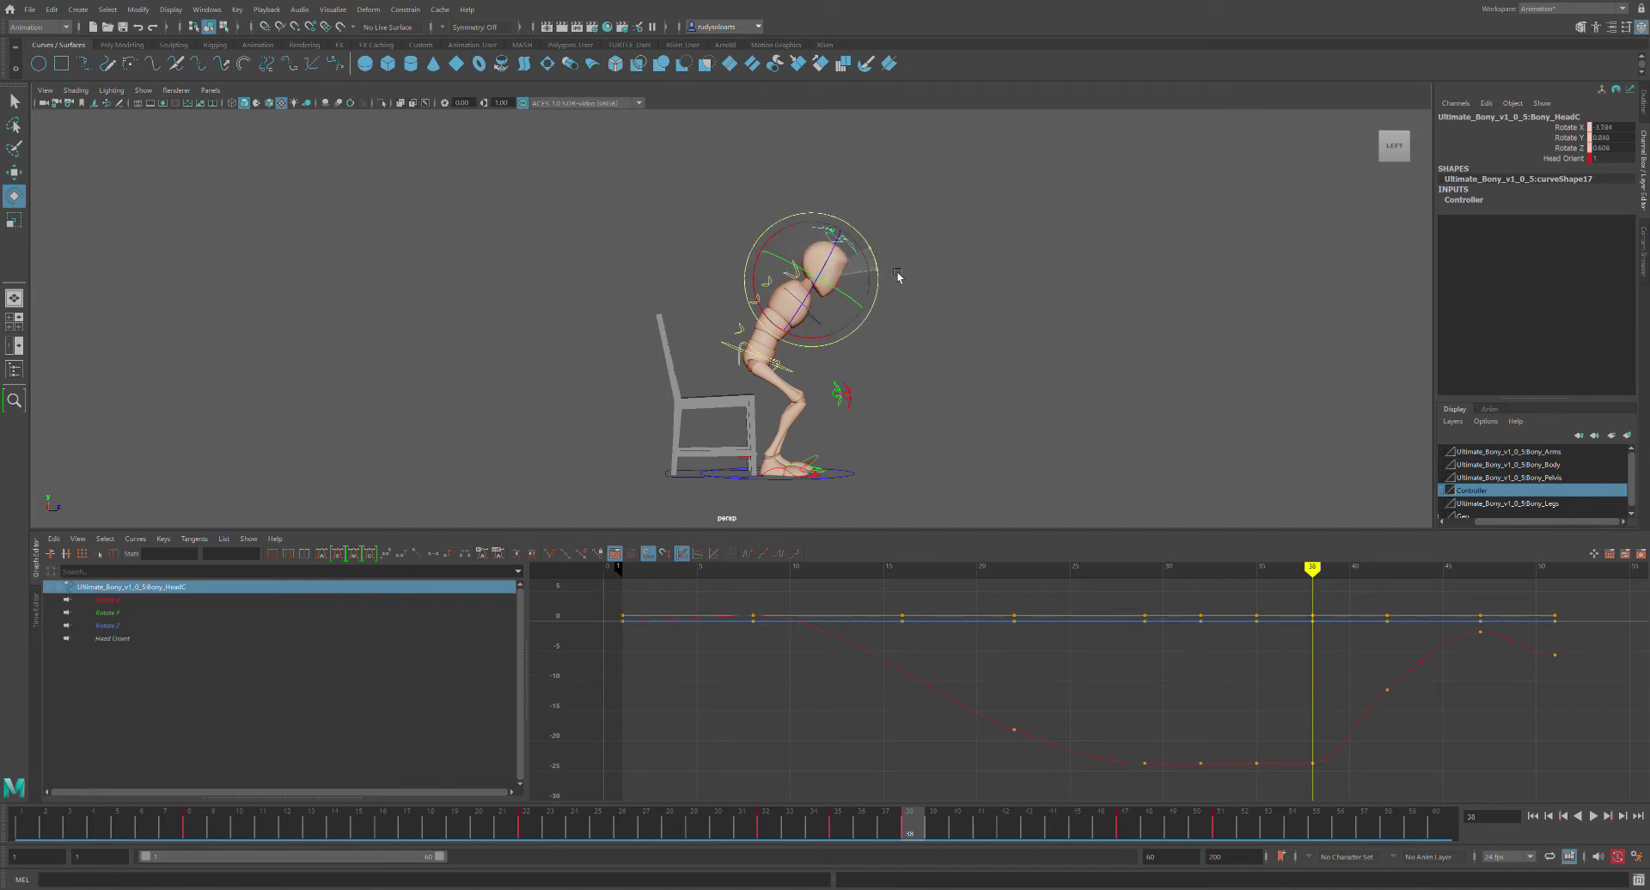
key("s")
key("alt+v")
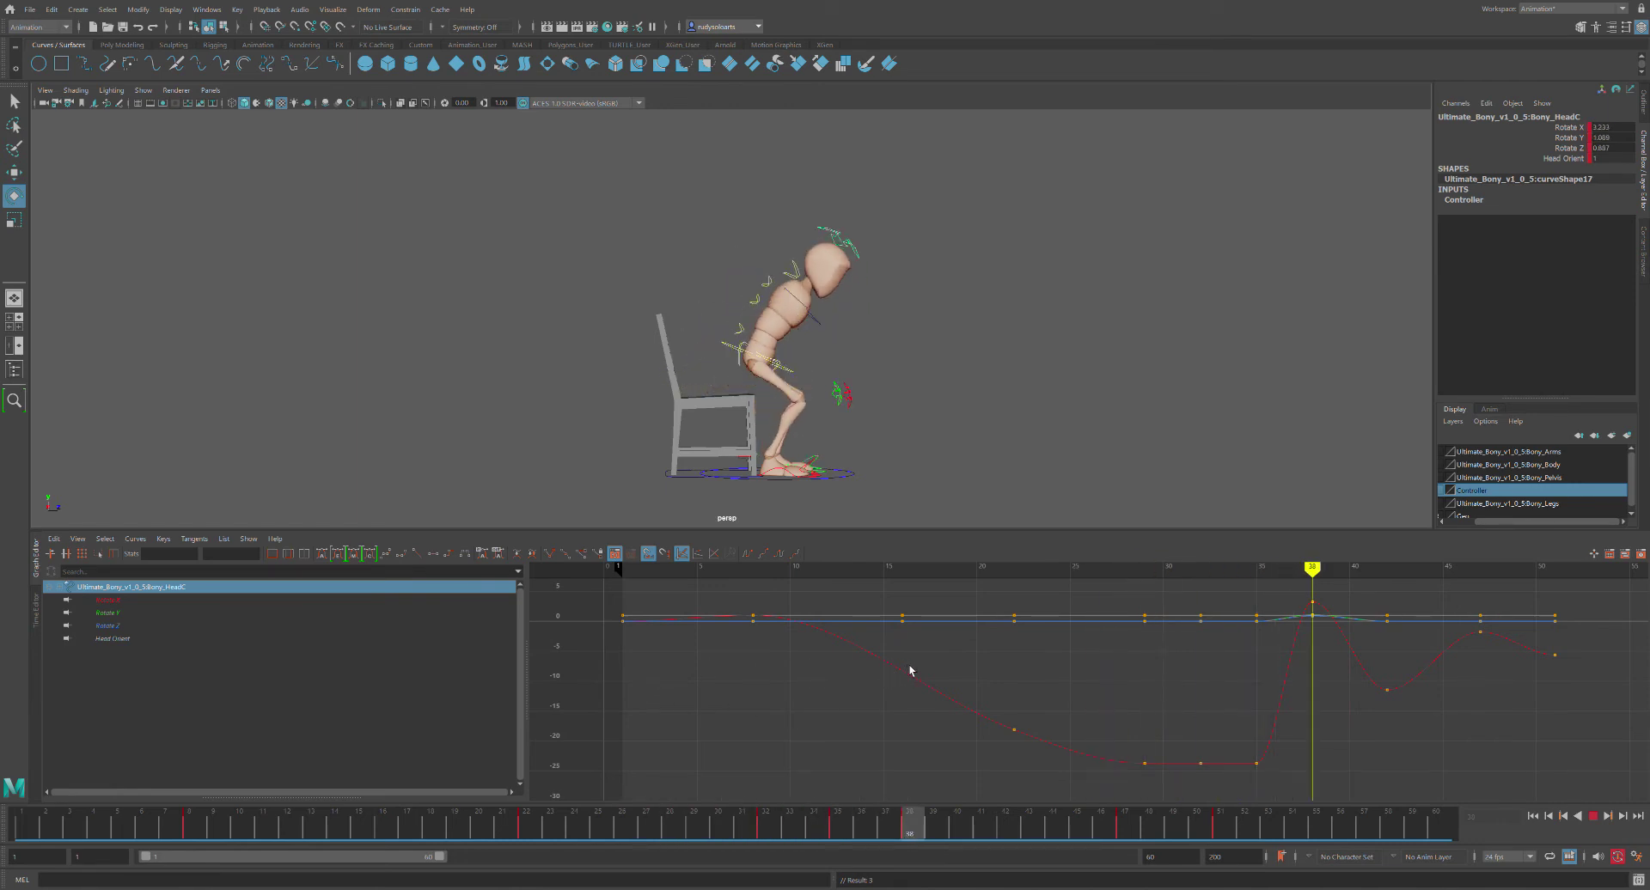
key("Escape")
Tilt the upper spine control further forward at frame 38
left_click(972, 254)
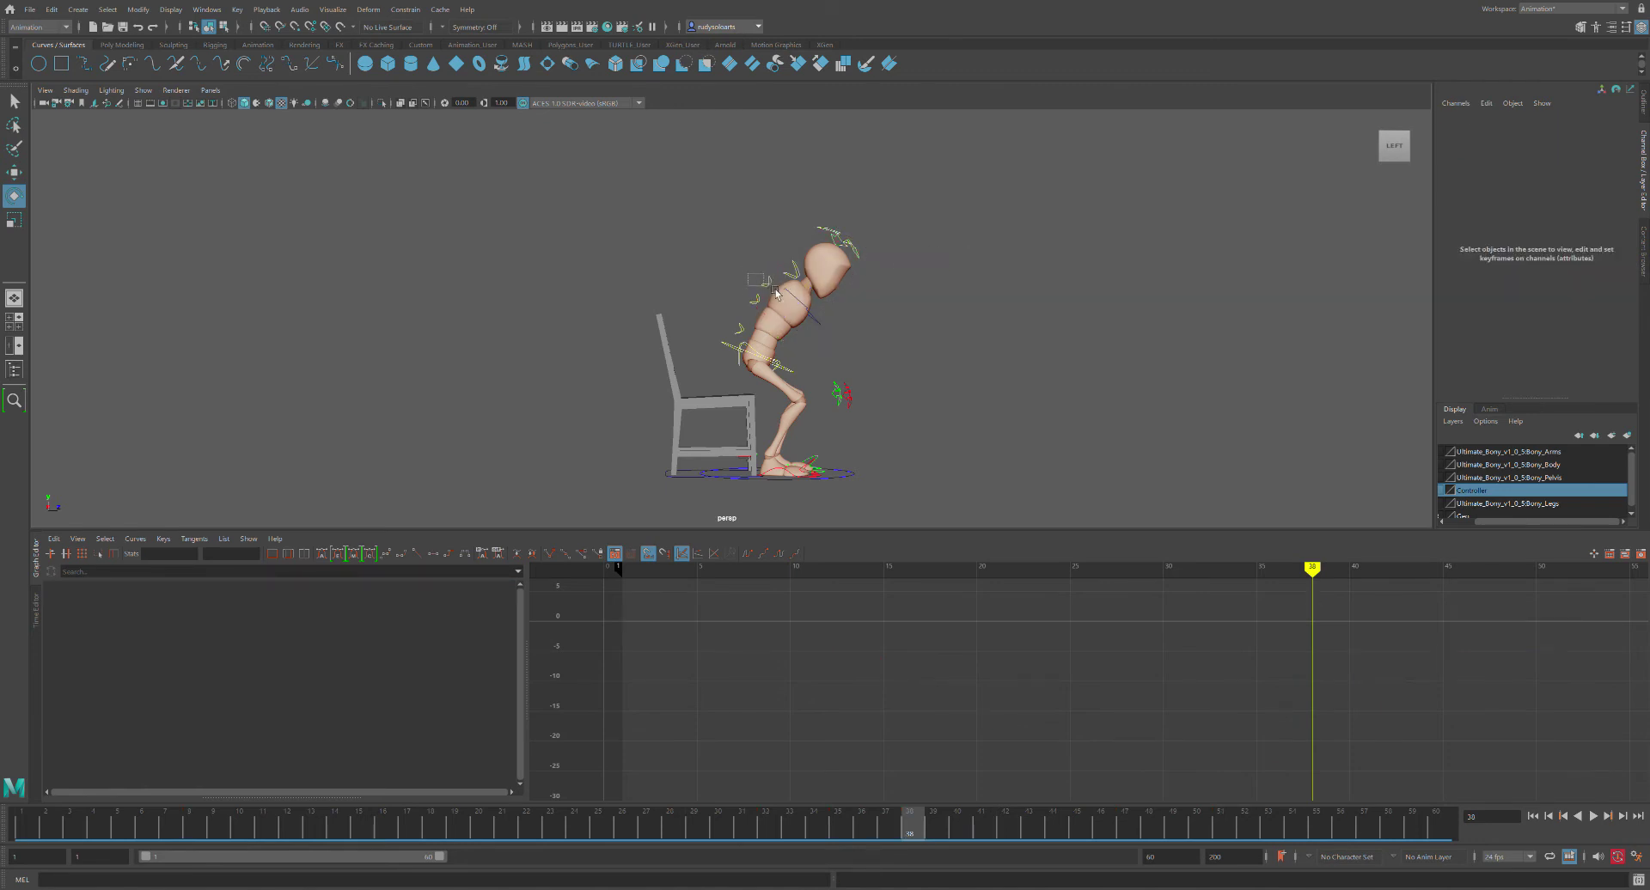
left_click(782, 300)
left_click_drag(856, 288, 860, 297)
left_click(862, 305)
Rotate the head control forward at frame 38 to a Rotate X of about 12.8 and play back the motion
left_click(880, 281)
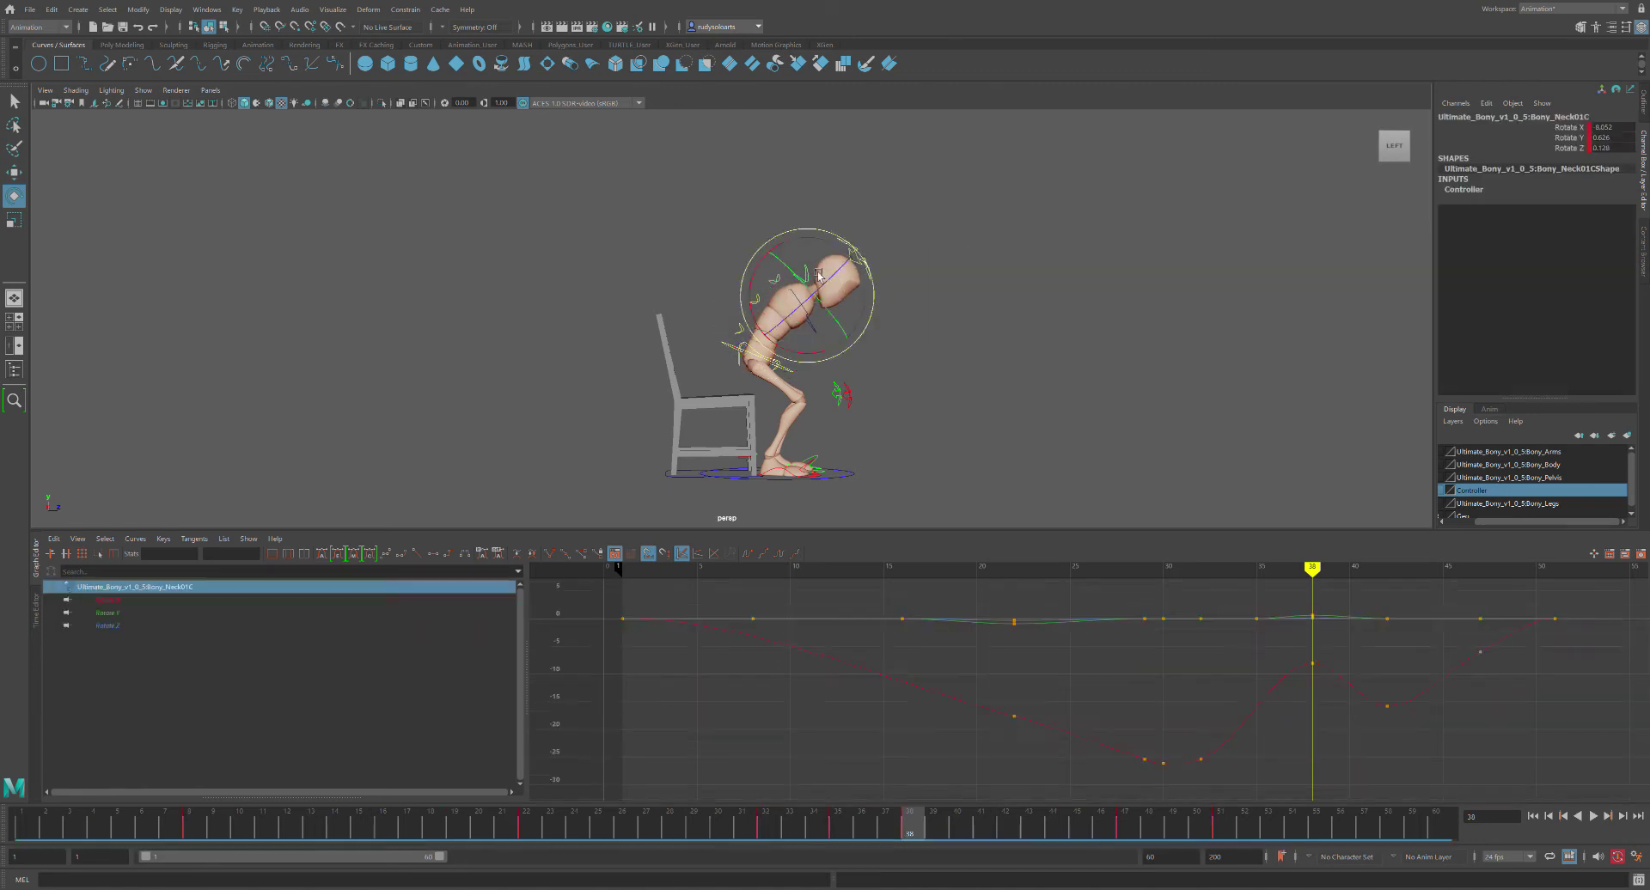
left_click(926, 286)
left_click(883, 280)
left_click(903, 285)
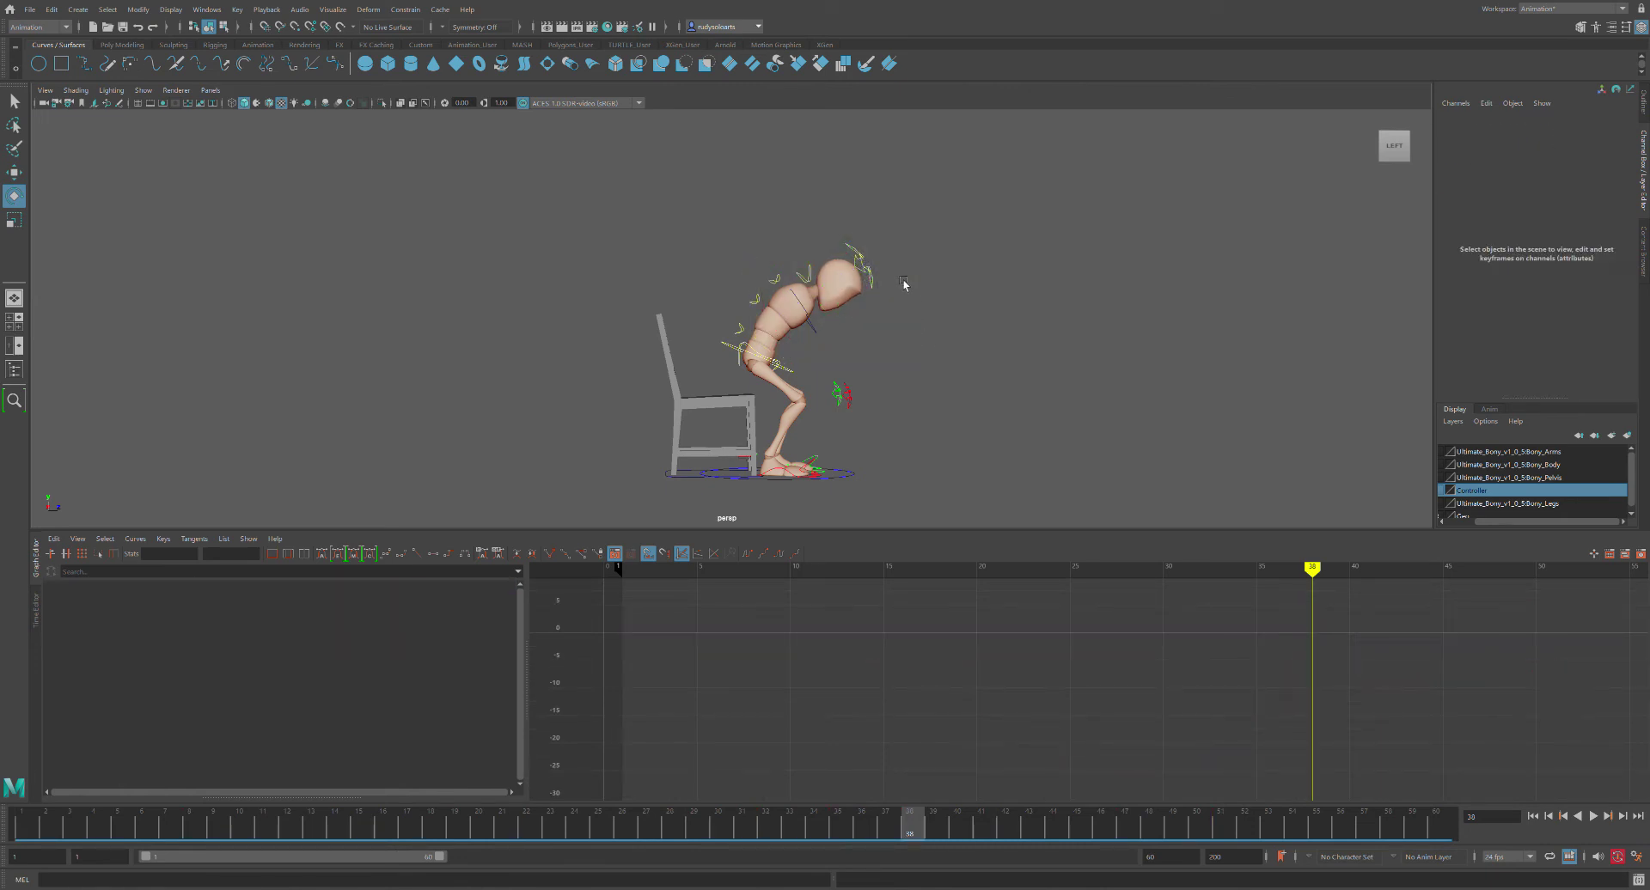
left_click(888, 275)
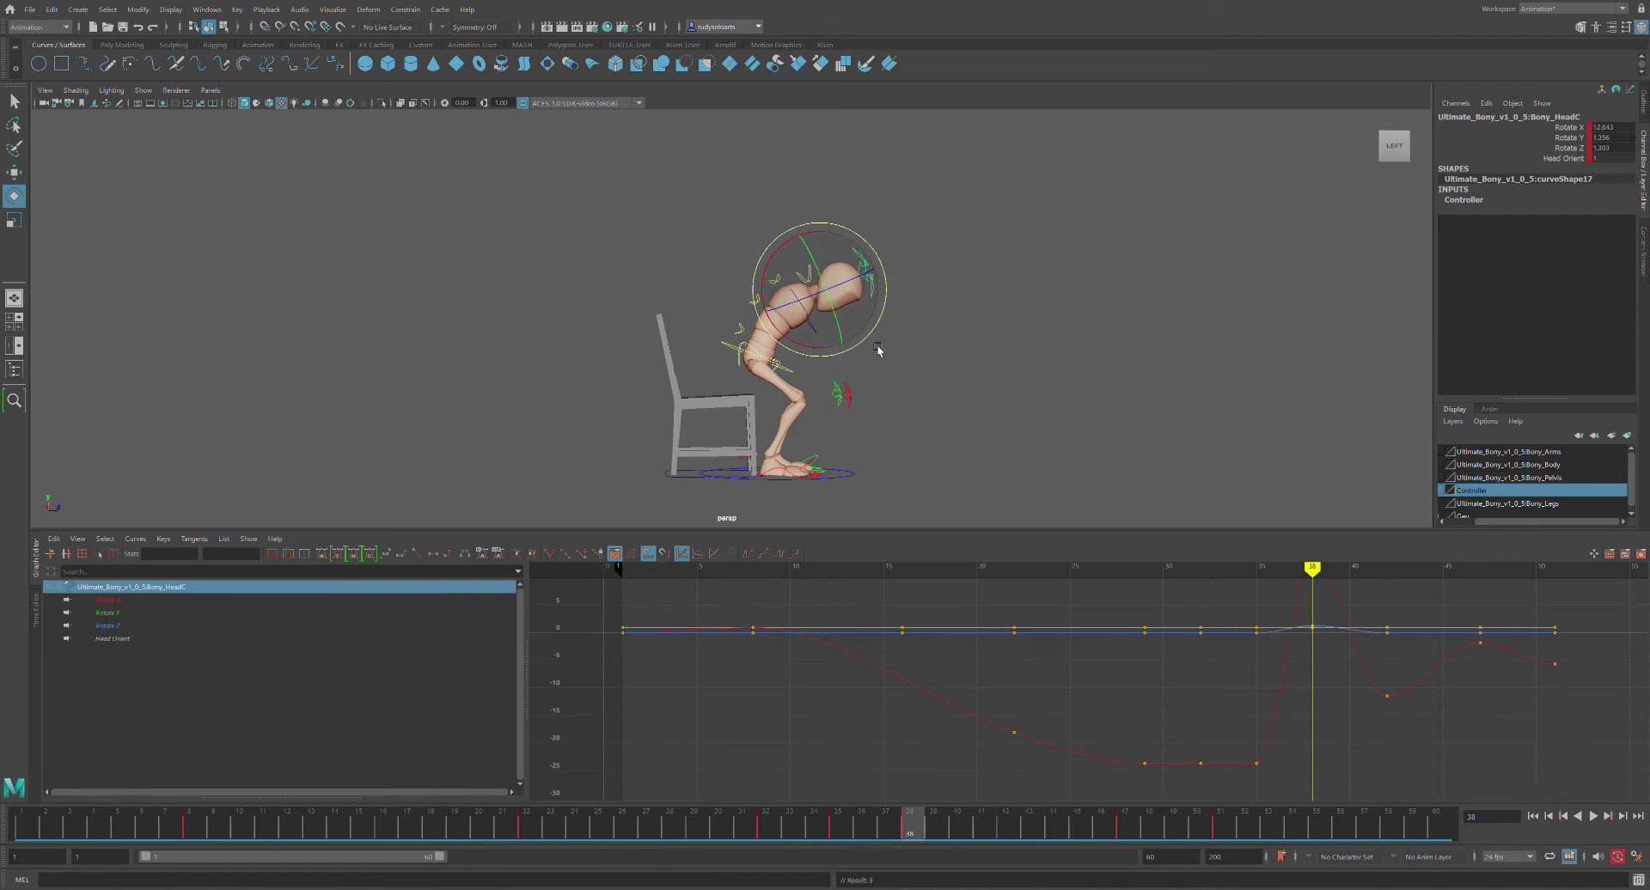
key("alt+v")
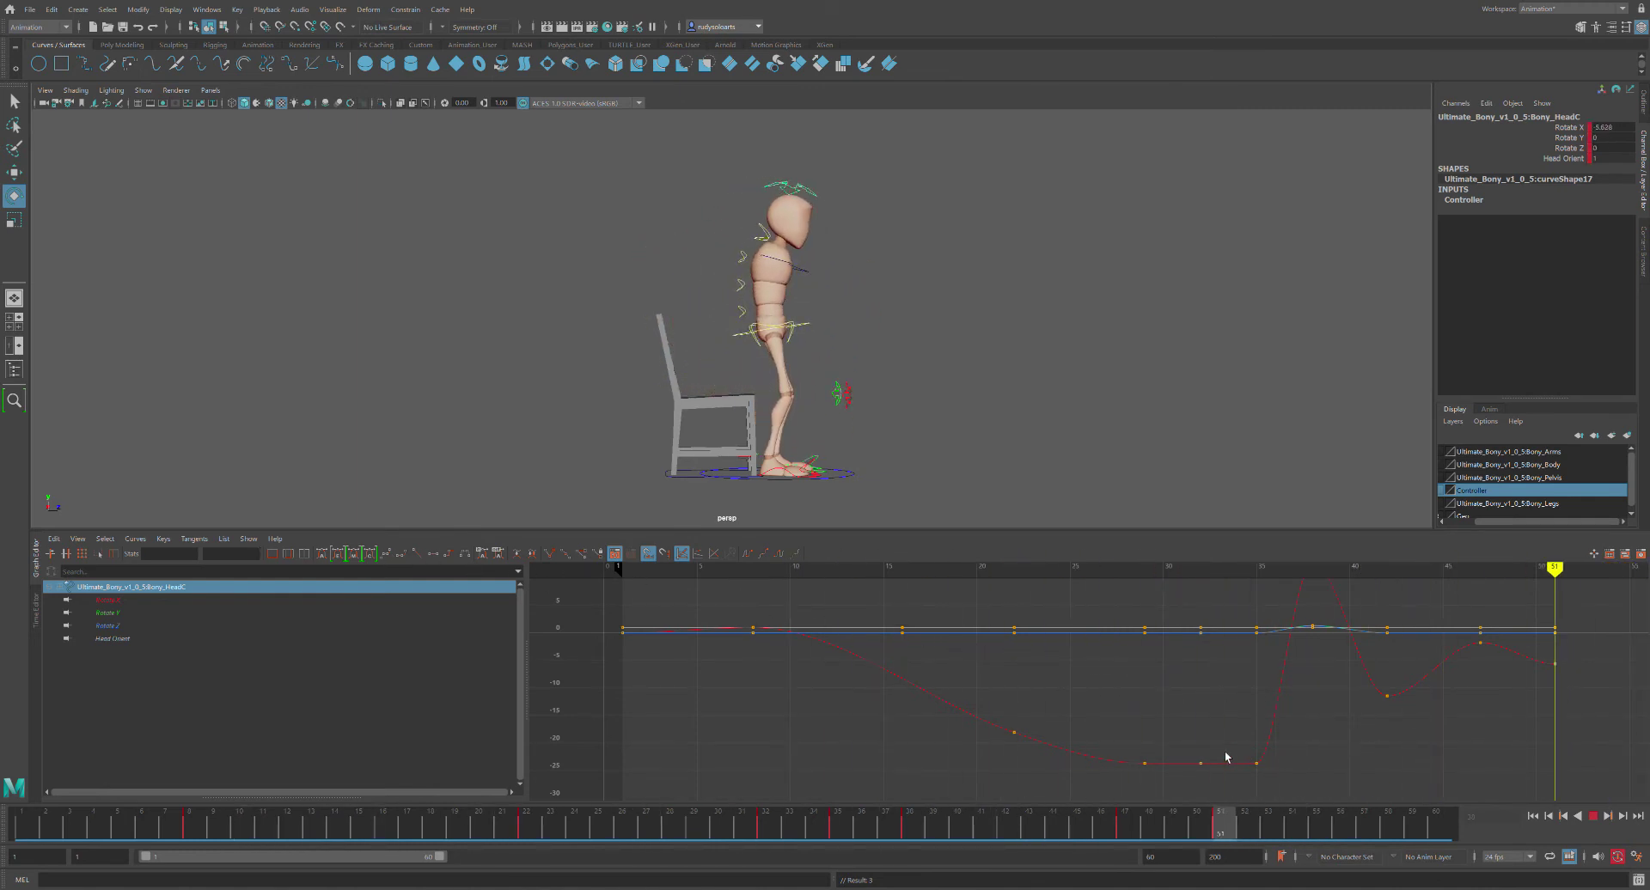
Isolate the head control's Rotate X curve and delete its key at frame 32
mouse_move(384, 595)
left_mouse_down()
mouse_move(942, 669)
mouse_move(782, 684)
left_mouse_up()
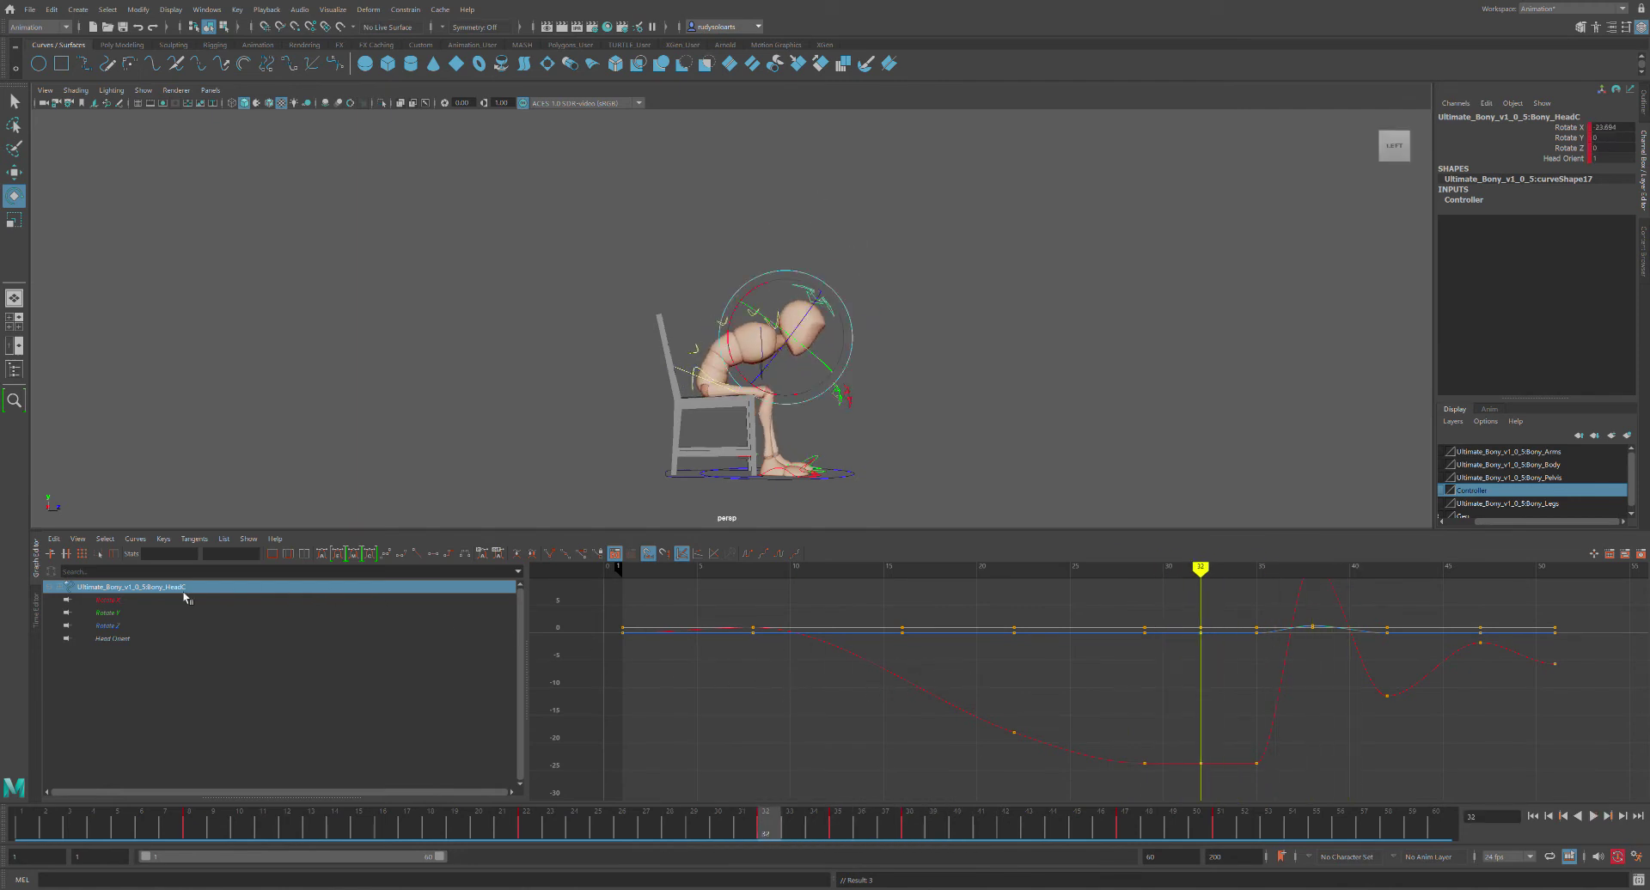
left_click(137, 602)
middle_click_drag(1150, 692, 881, 654, "alt")
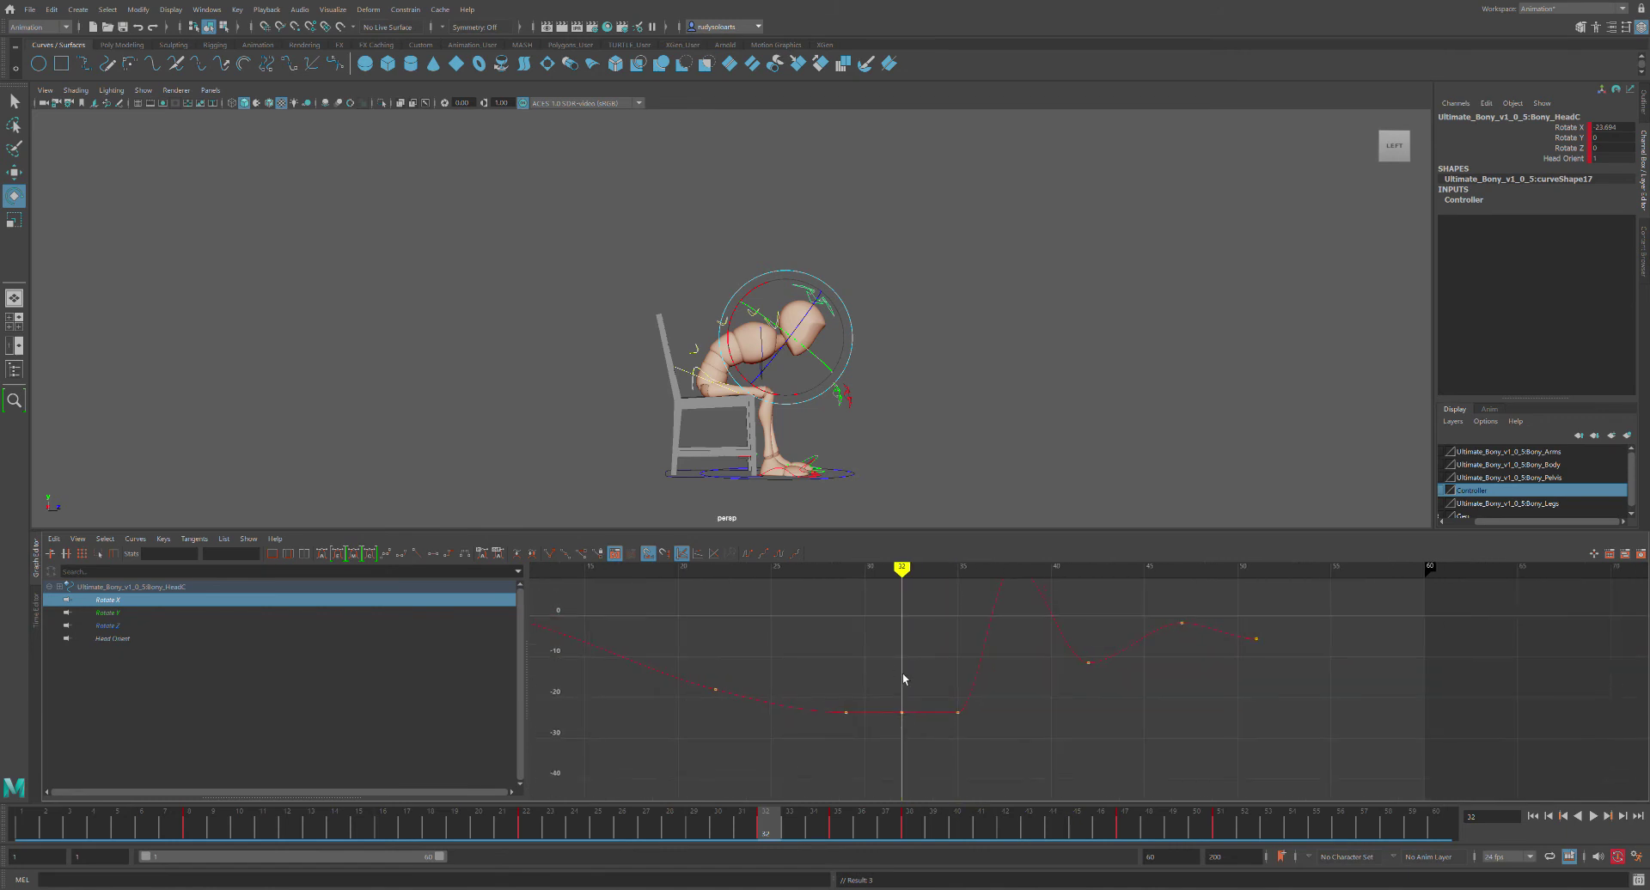
left_click(902, 713)
key("Delete")
Lower the head control's Rotate X key at frame 35 to about -27.7
left_click_drag(879, 614, 959, 554)
left_click_drag(978, 744, 977, 739)
middle_click_drag(968, 724, 968, 741, "shift")
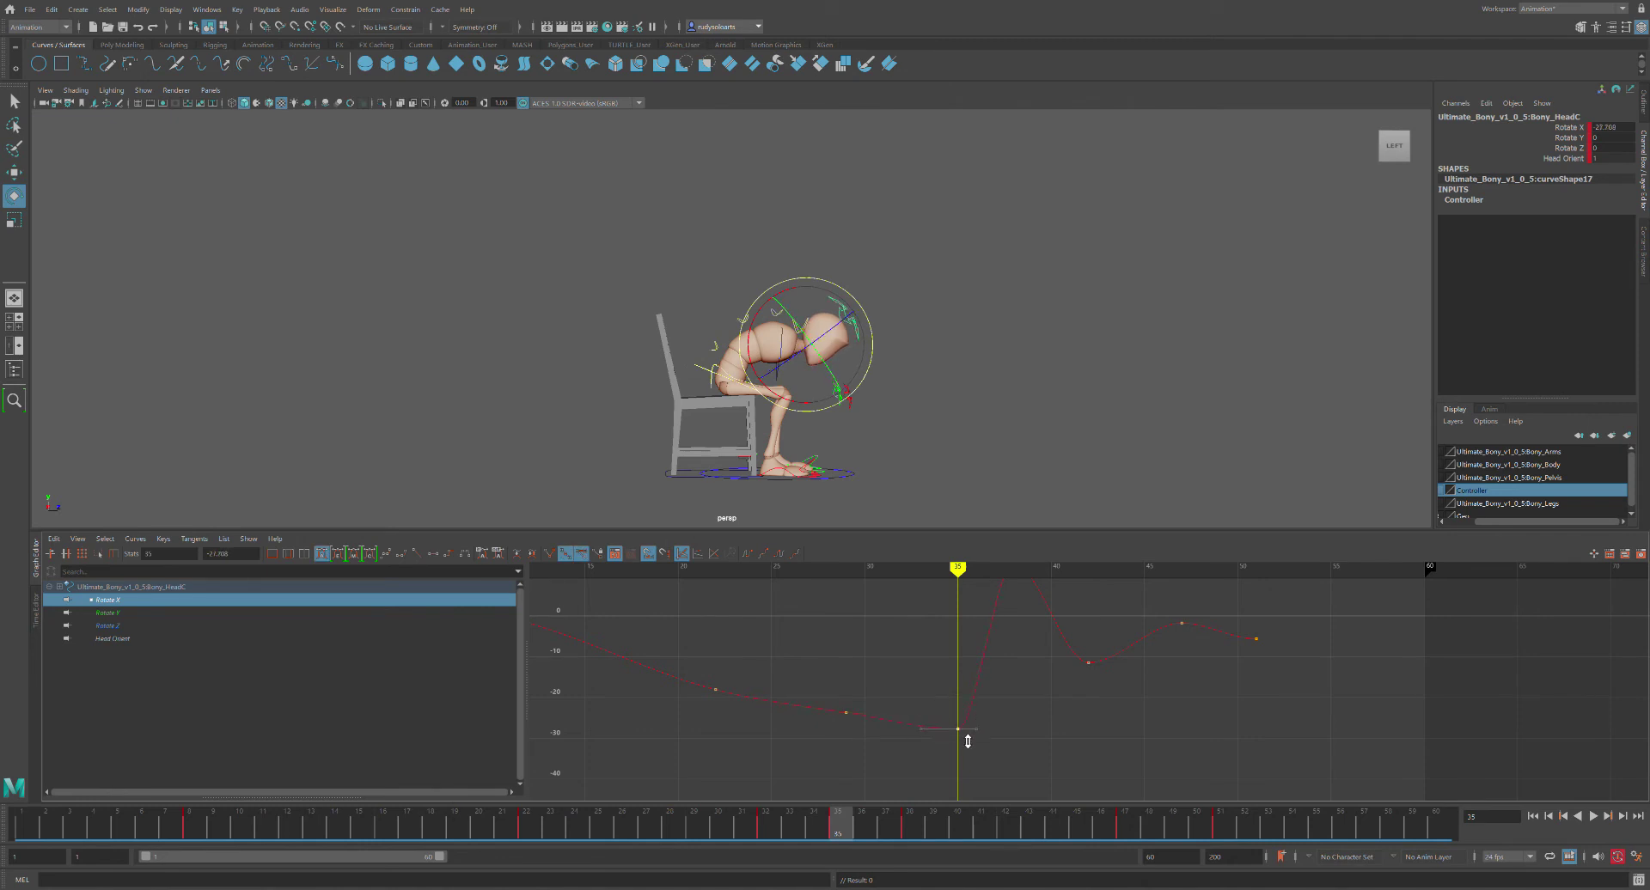
Delete the head control's Rotate X key at frame 29, undoing once to compare, and check the motion through frame 41
left_click_drag(960, 554, 853, 583)
left_click_drag(820, 689, 879, 753)
key("Delete")
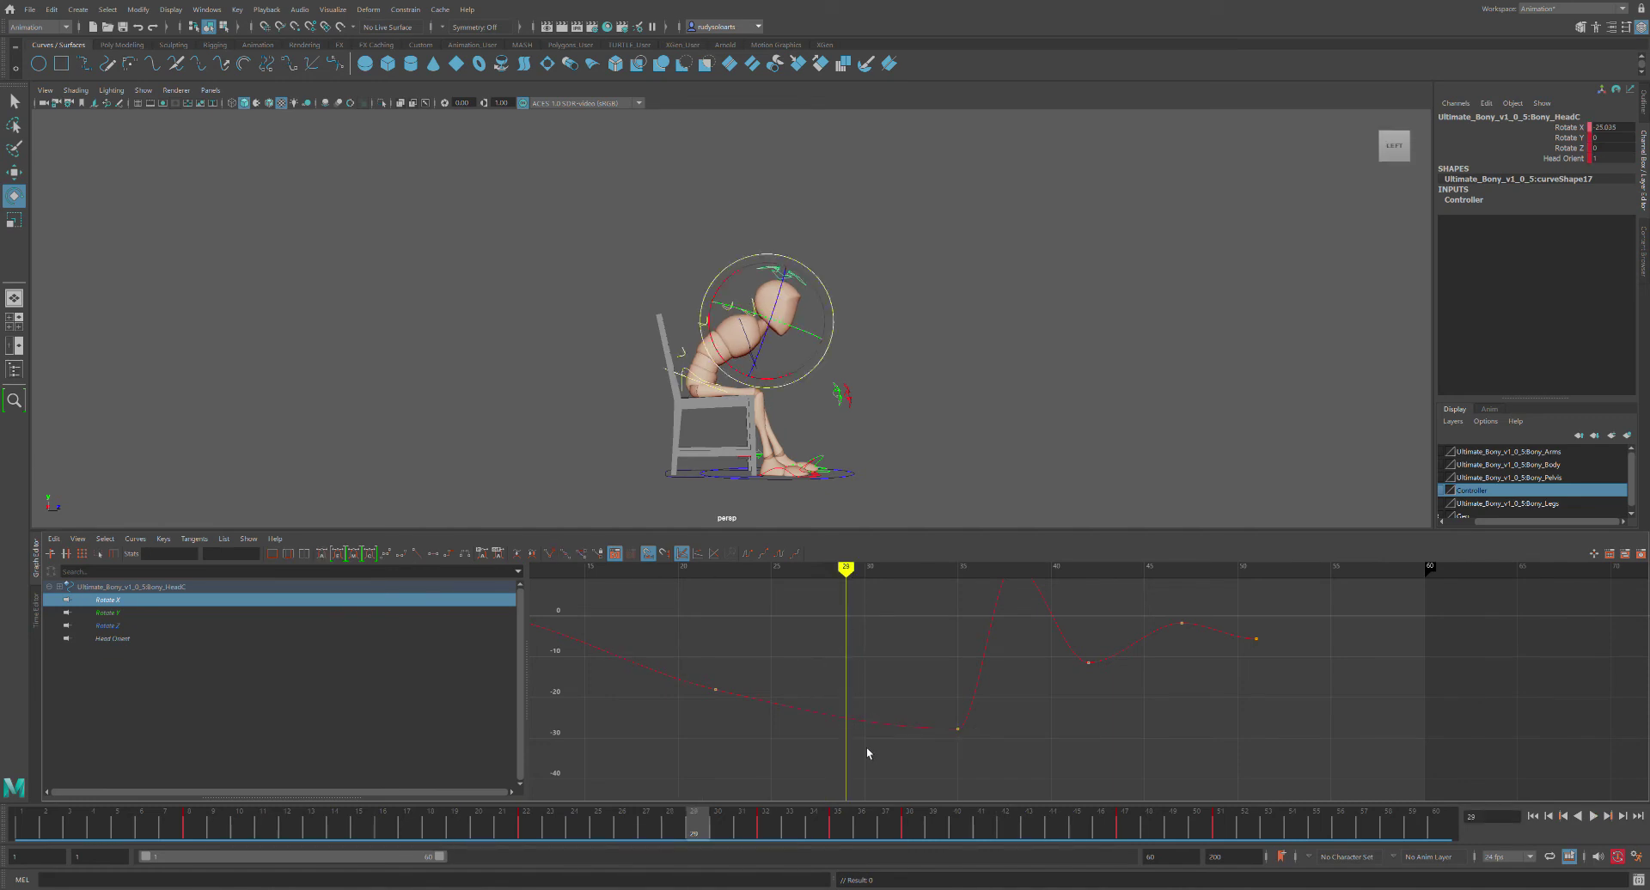
key("ctrl+z")
mouse_move(846, 580)
left_mouse_down()
mouse_move(825, 580)
mouse_move(866, 581)
mouse_move(791, 581)
mouse_move(849, 587)
left_mouse_up()
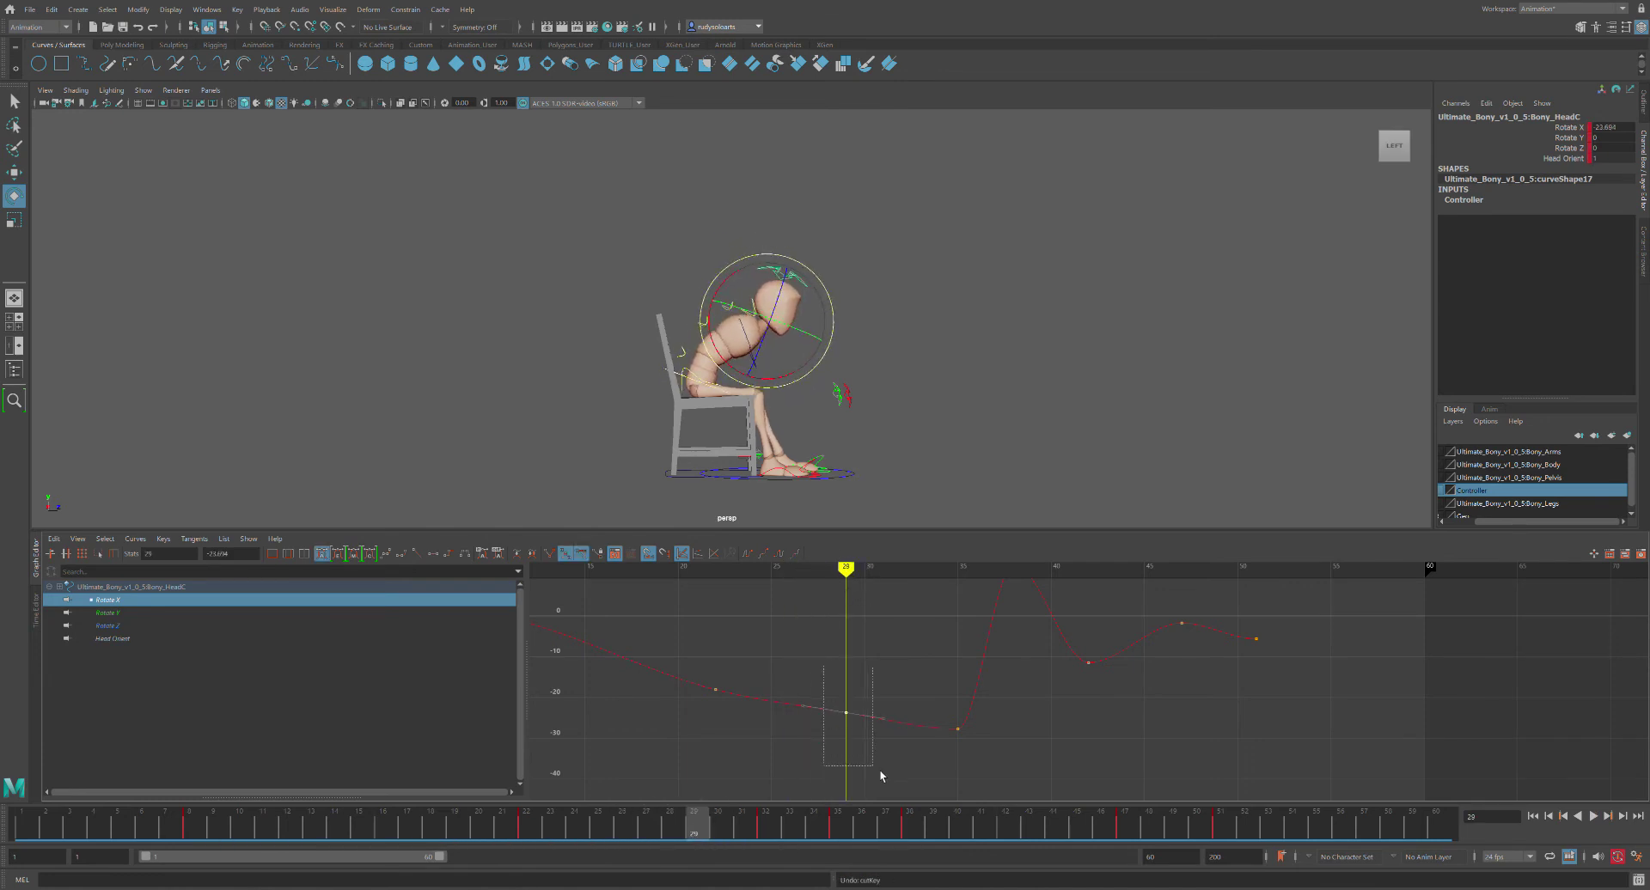
key("Delete")
left_click_drag(847, 572, 1070, 636)
right_click_drag(1069, 636, 1084, 637, "alt")
middle_click_drag(1084, 637, 1080, 664, "alt")
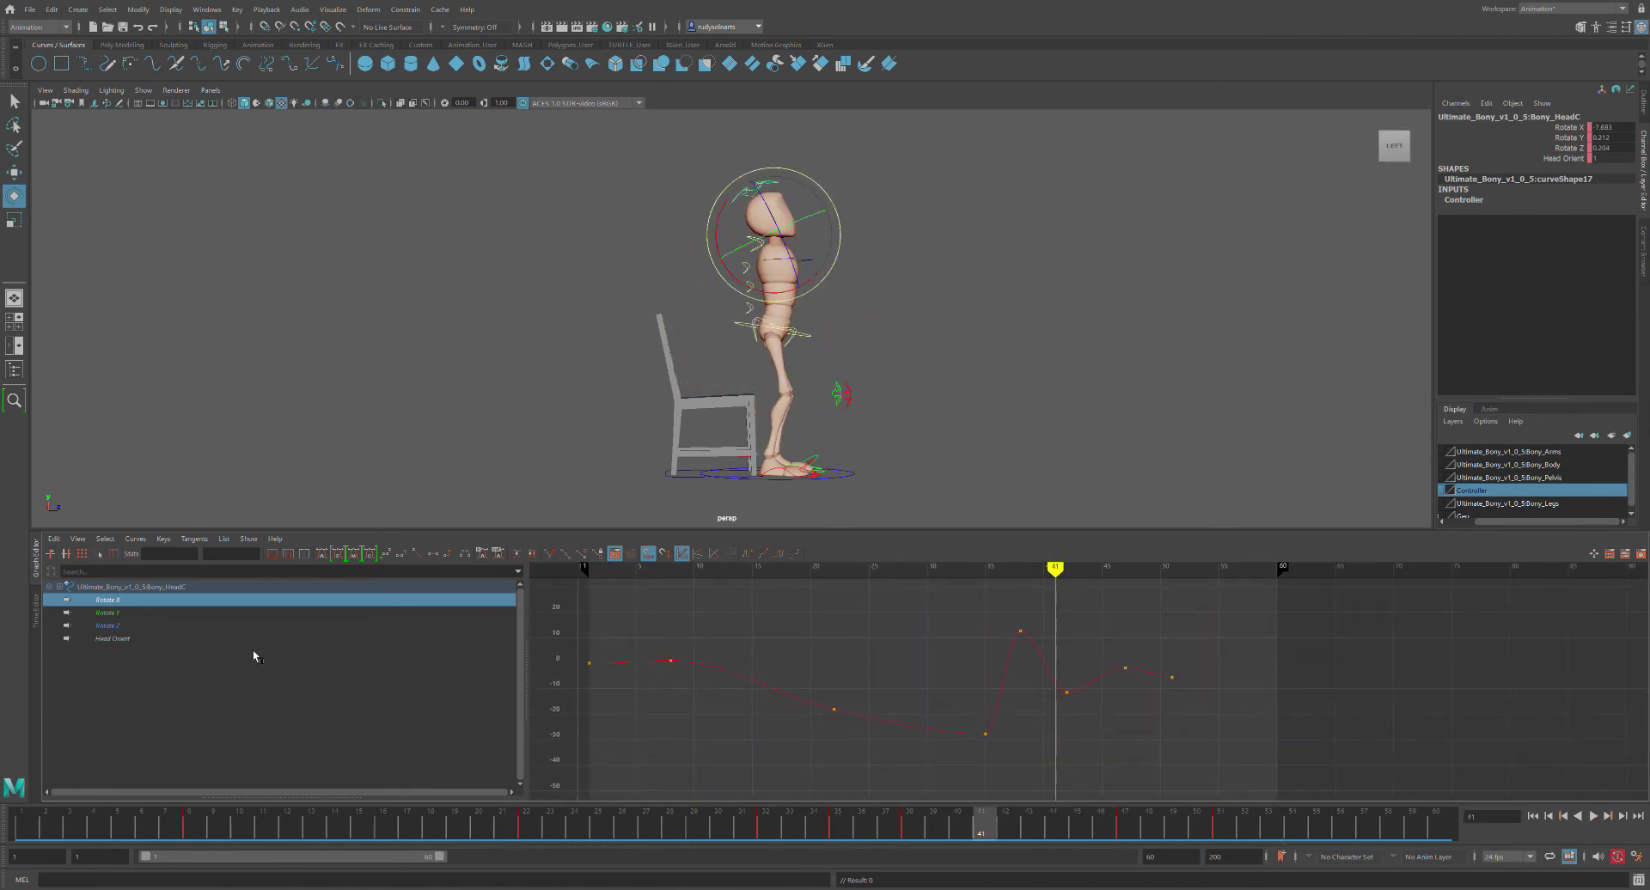
Examine the right foot control's Translate X, Translate Y and Translate Z curves one at a time
left_click(967, 402)
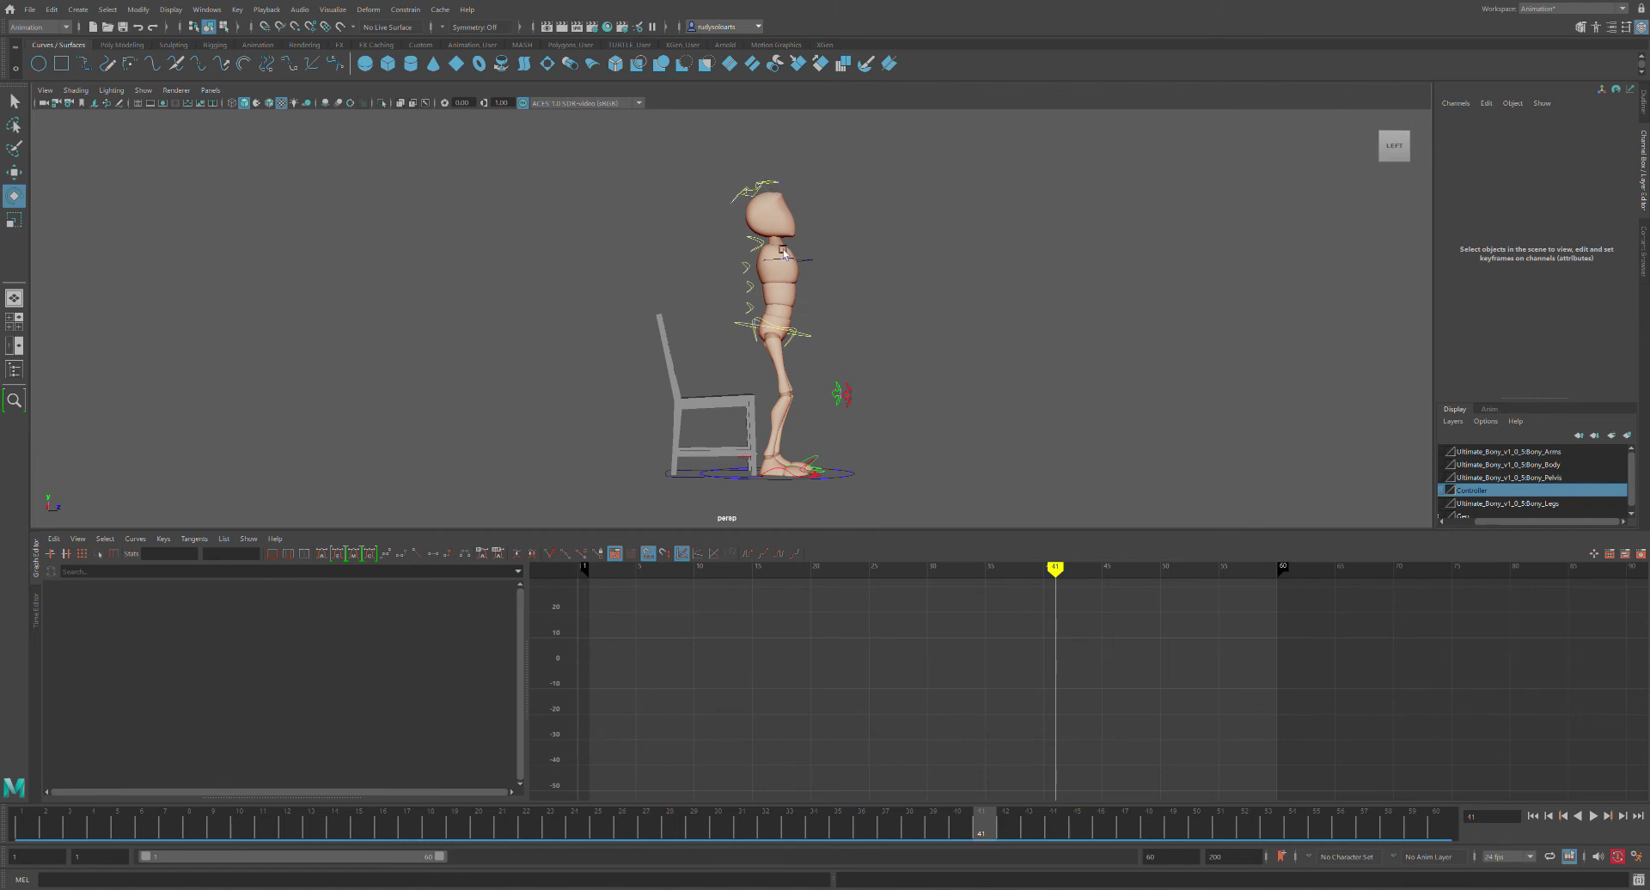
left_click(796, 473)
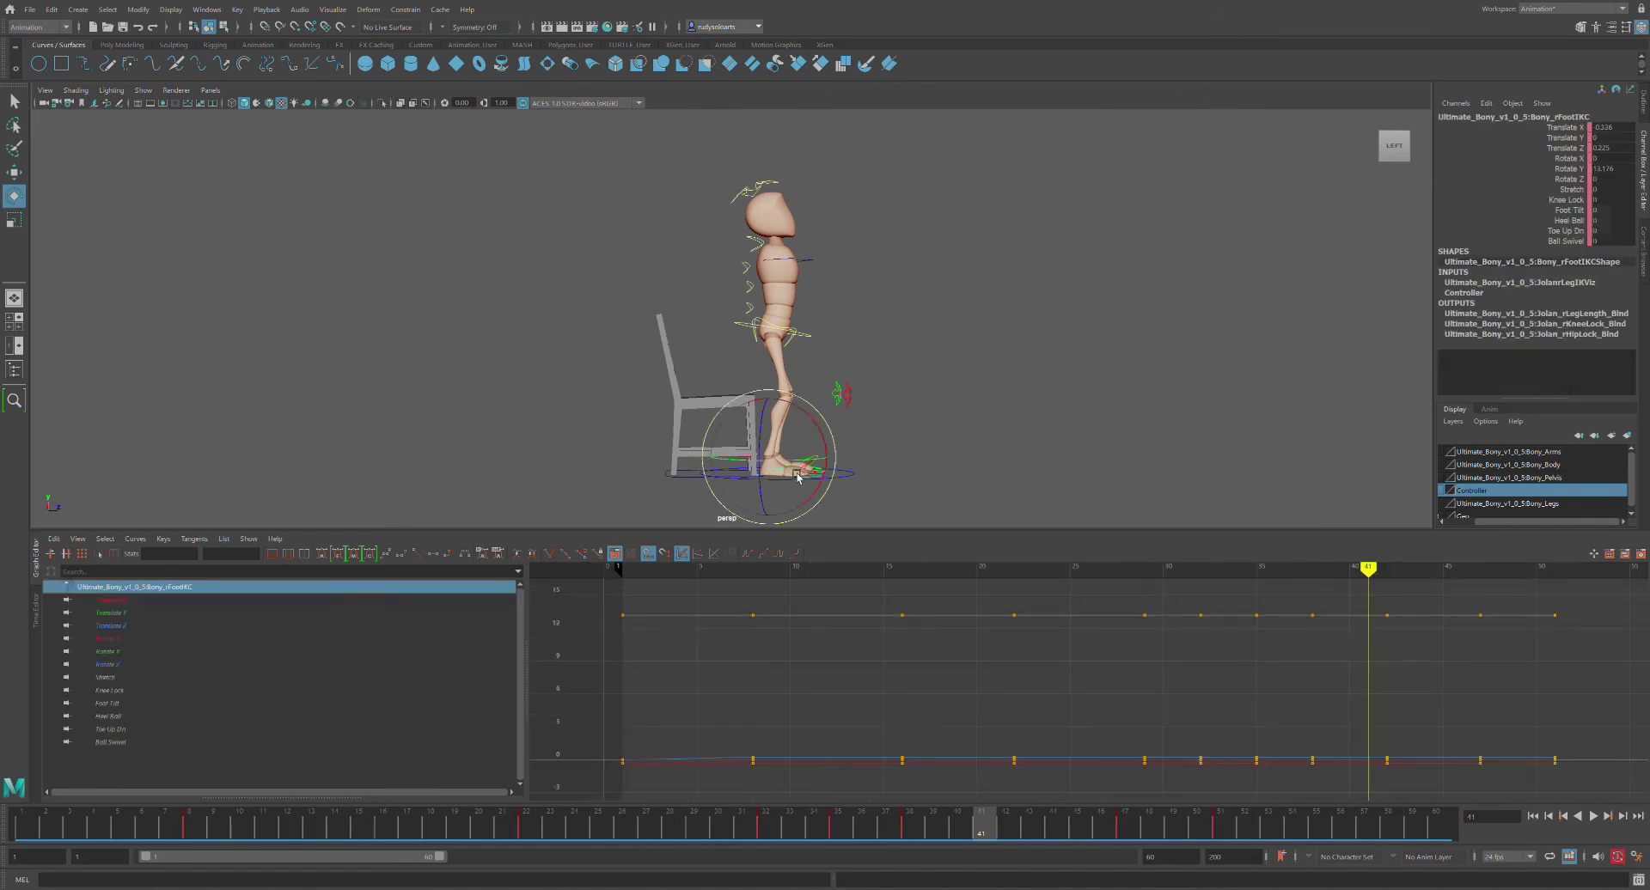
left_click(131, 601)
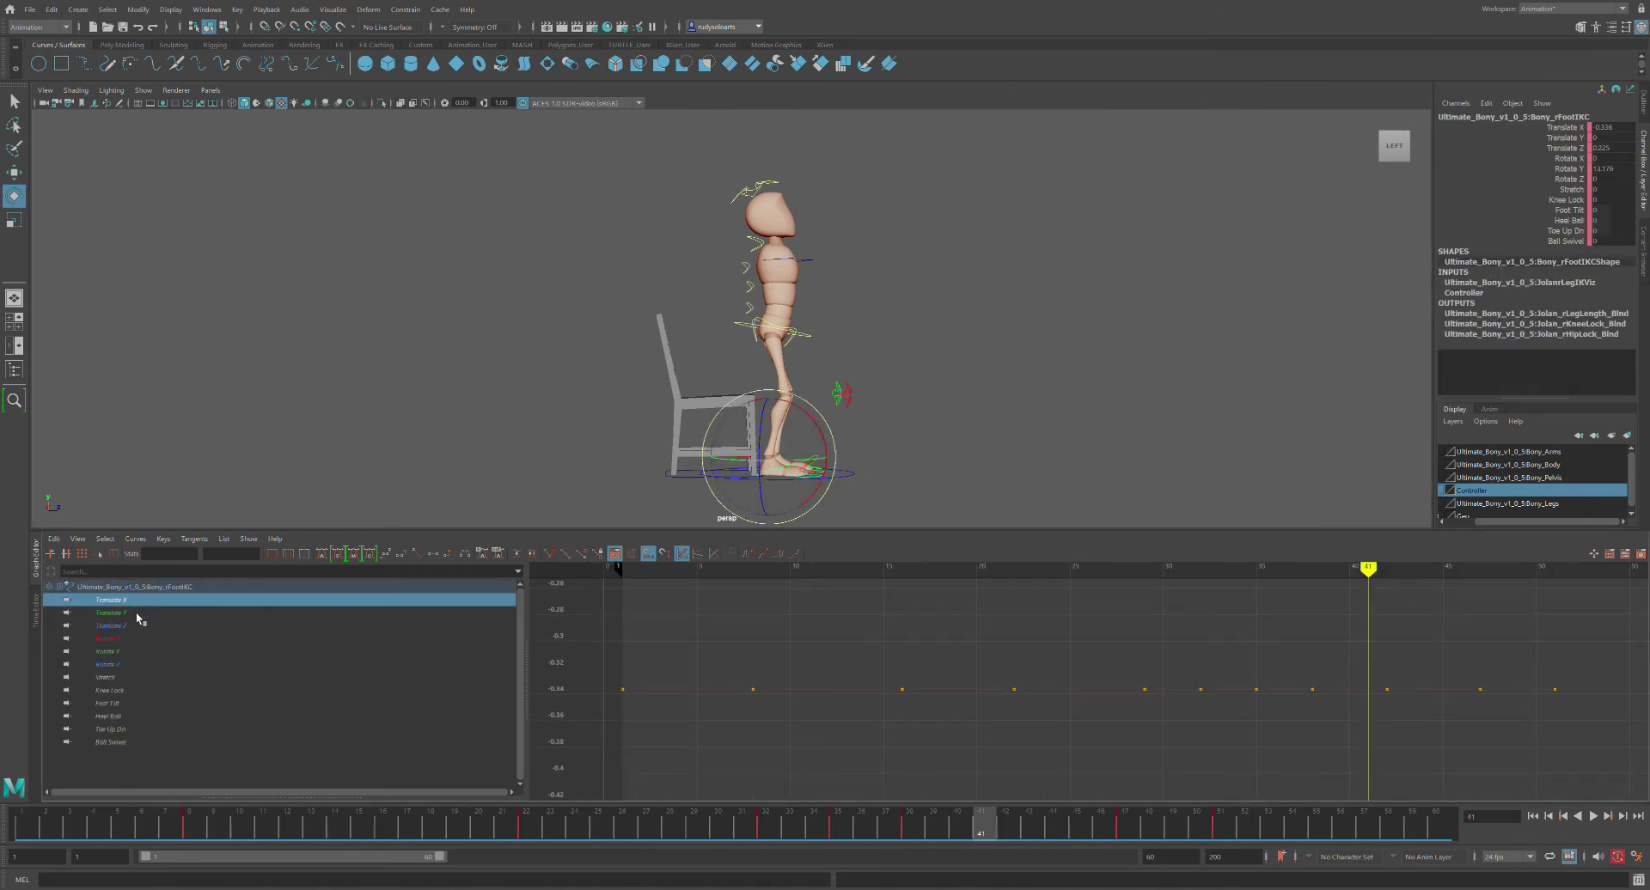
left_click(137, 614)
left_click(140, 628)
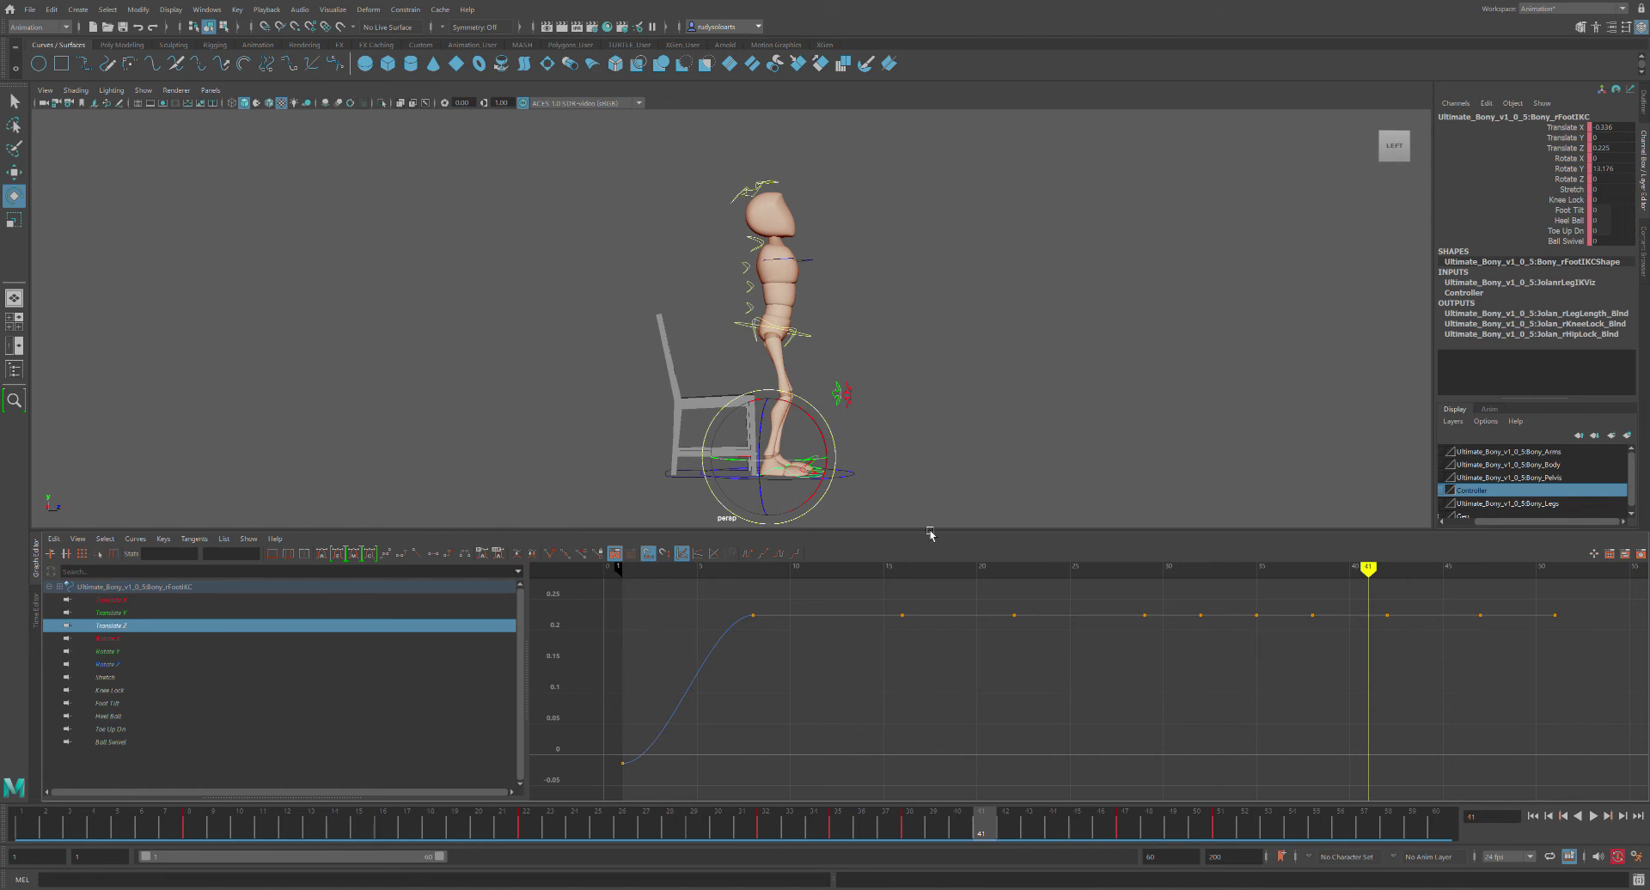
Isolate the right foot control's Translate Z curve and select its key at frame 8
left_click(982, 447)
left_click(792, 478)
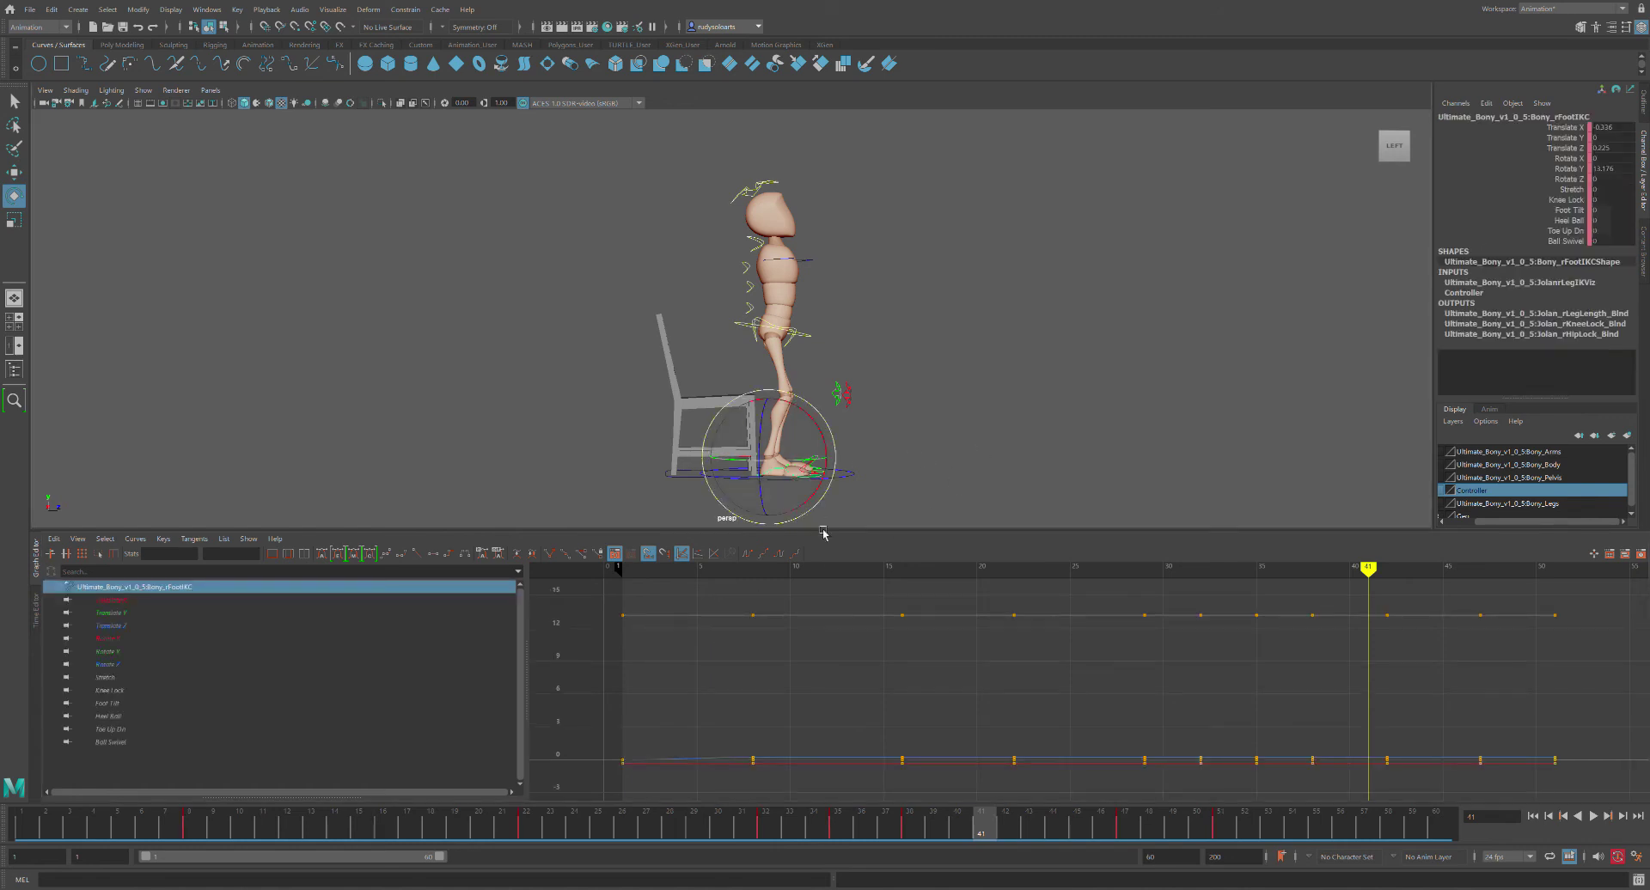
left_click(123, 613)
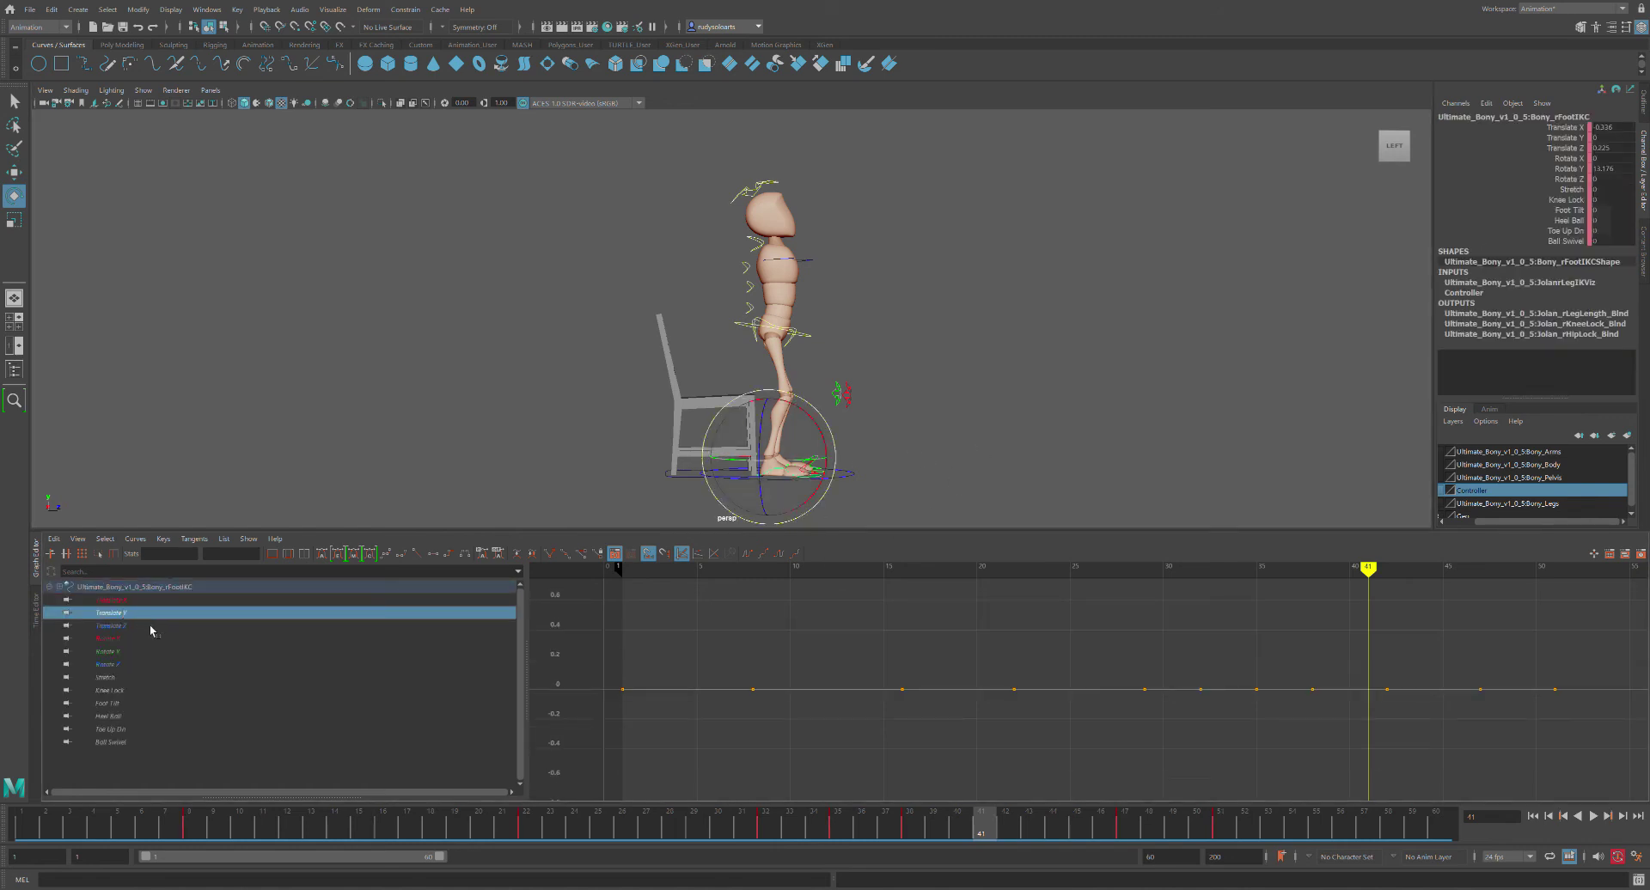
left_click(137, 629)
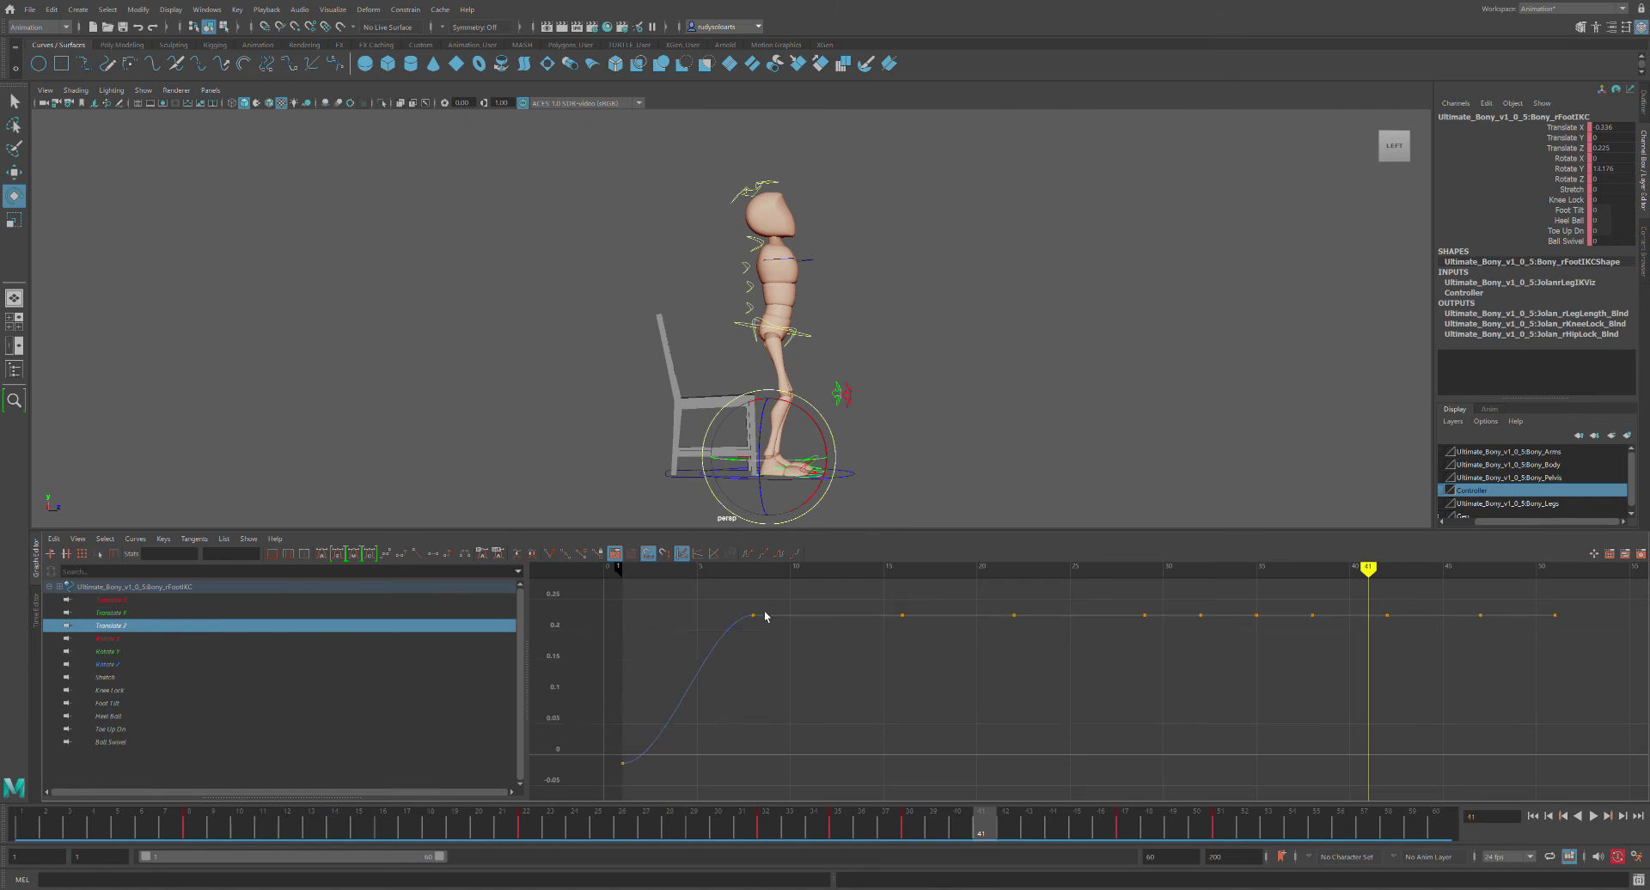
left_click_drag(759, 628, 773, 626)
key("f")
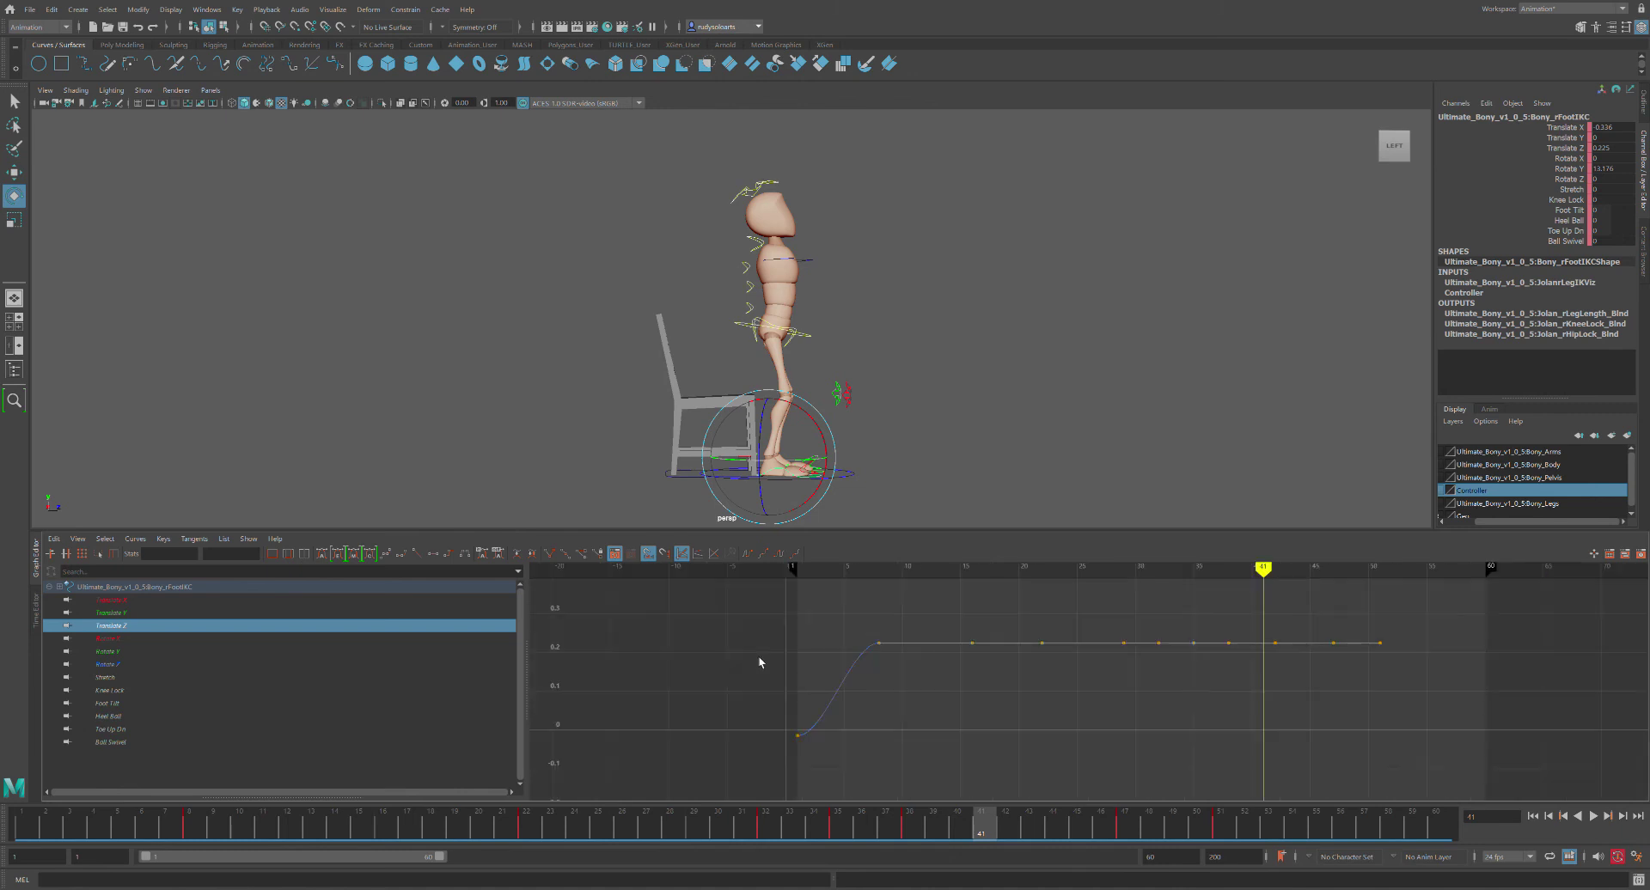
left_click_drag(857, 643, 889, 651)
key("f")
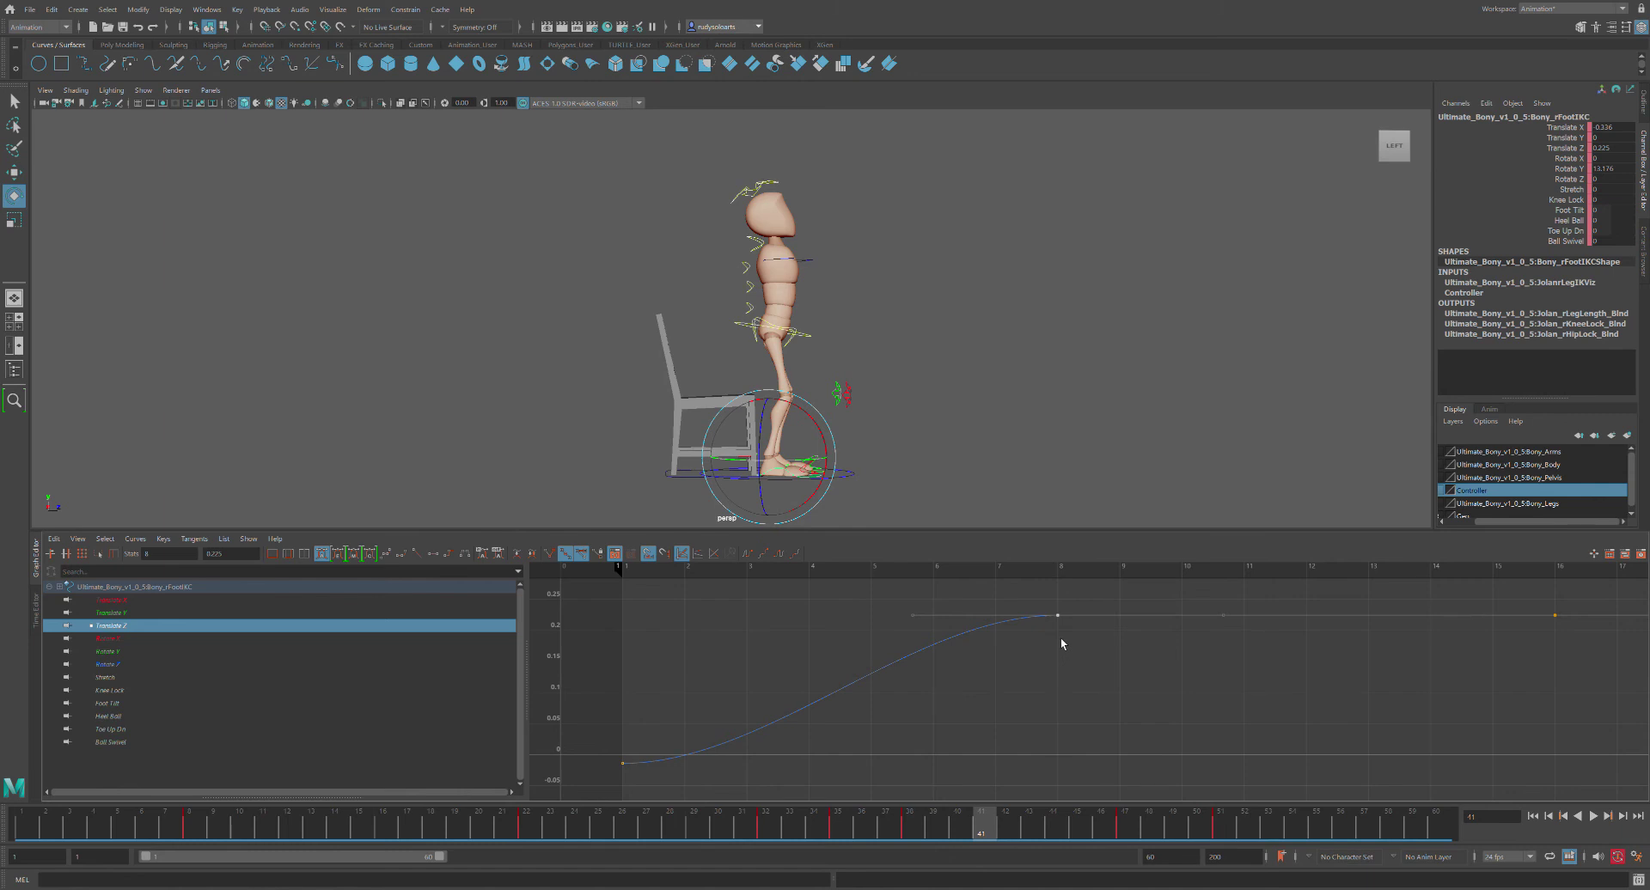
Try lengthening and tilting the incoming tangent of the Translate Z key at frame 8, undoing both changes
left_click_drag(937, 631, 919, 631)
left_click_drag(920, 620, 655, 666)
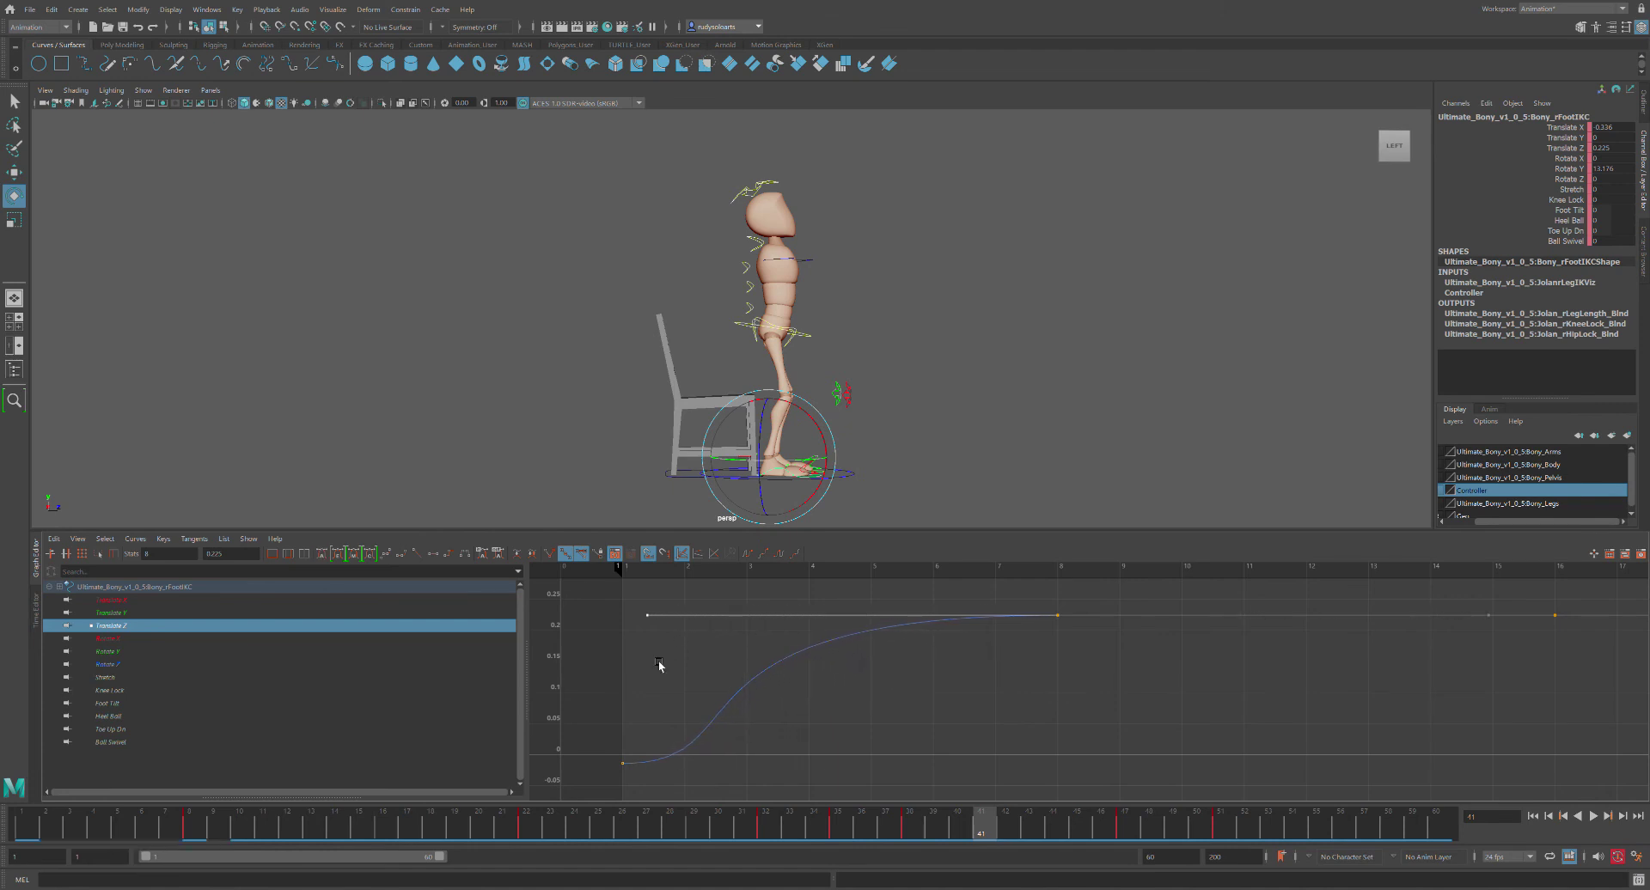
key("ctrl+z")
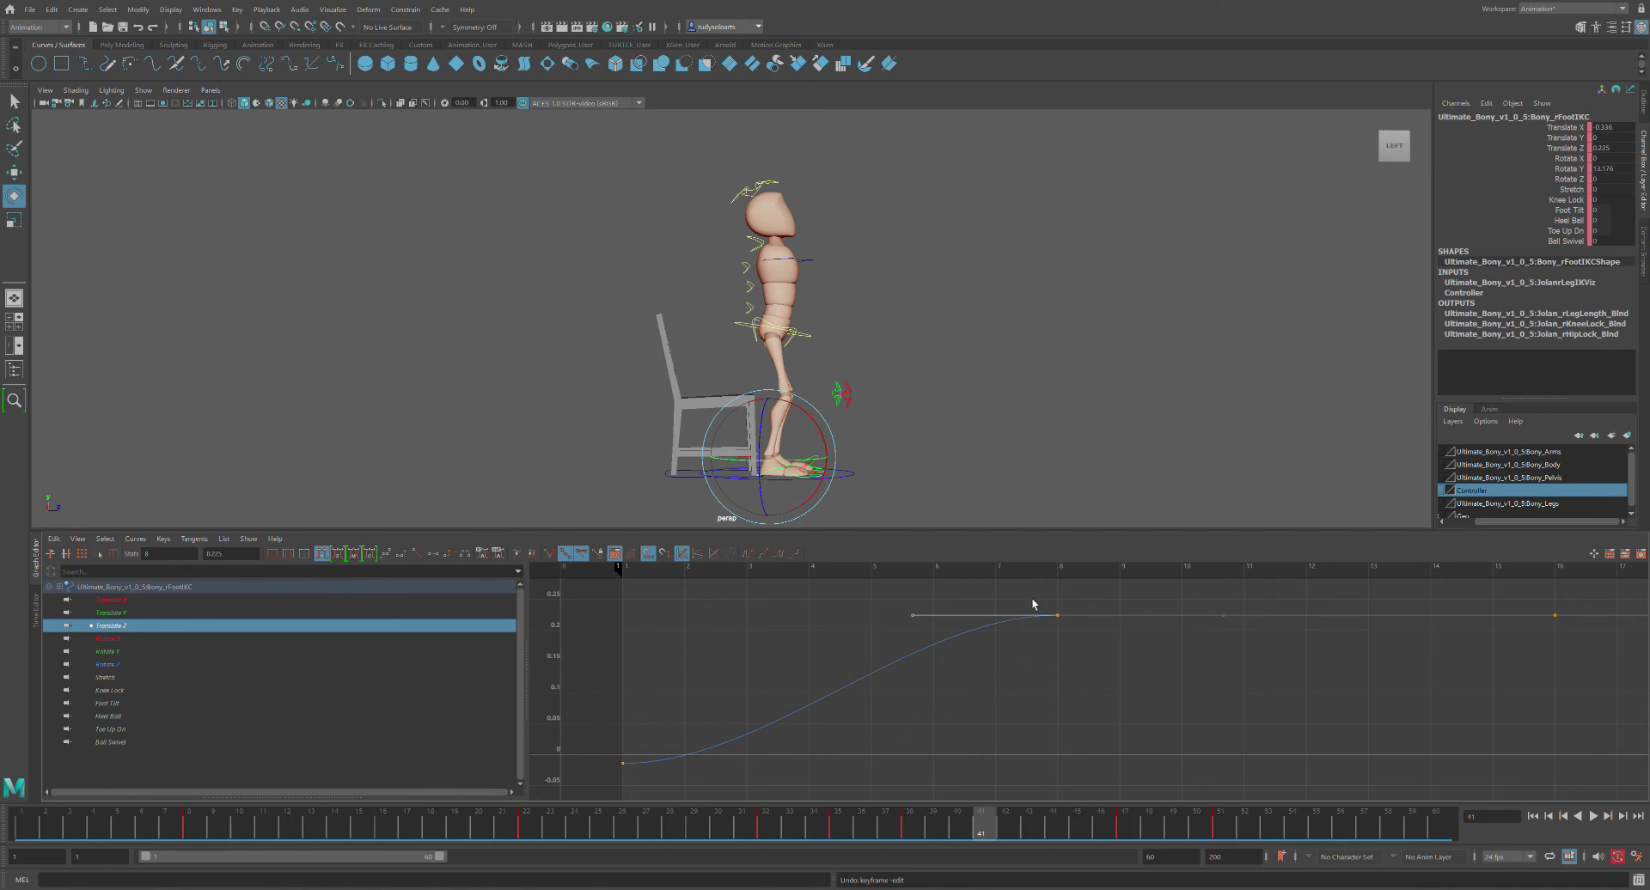
left_click(1035, 638)
left_click(926, 613)
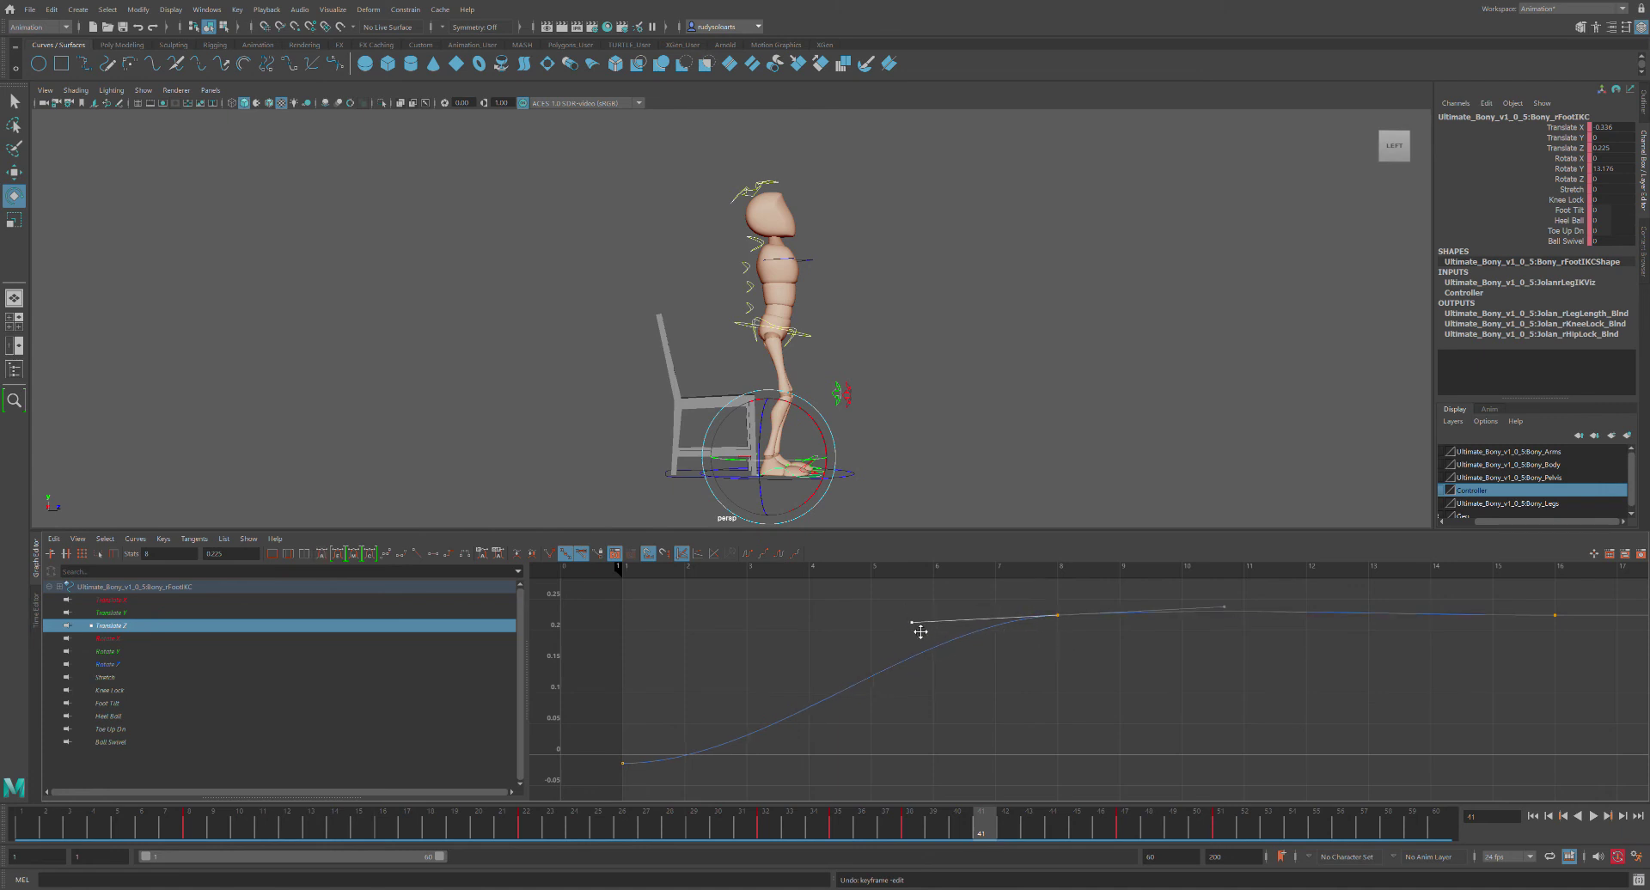
left_click(1077, 665)
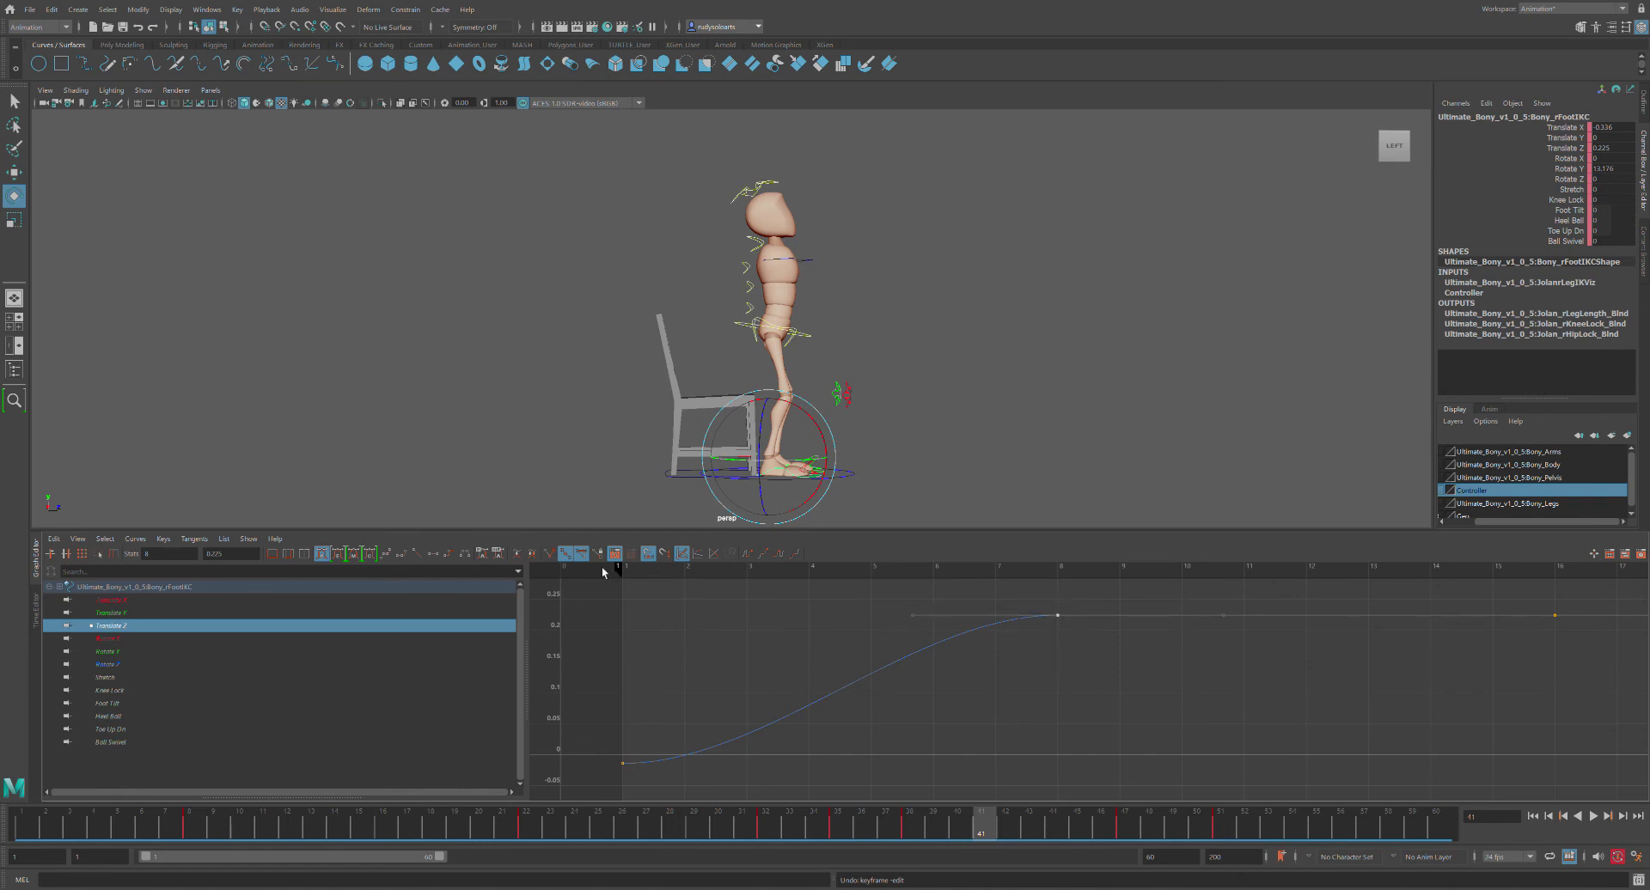
Break the tangents of the Translate Z key at frame 8 and pull its incoming handle down for an abrupt stop
left_click(552, 555)
left_click_drag(920, 621, 939, 688)
left_click(1158, 689)
key("a")
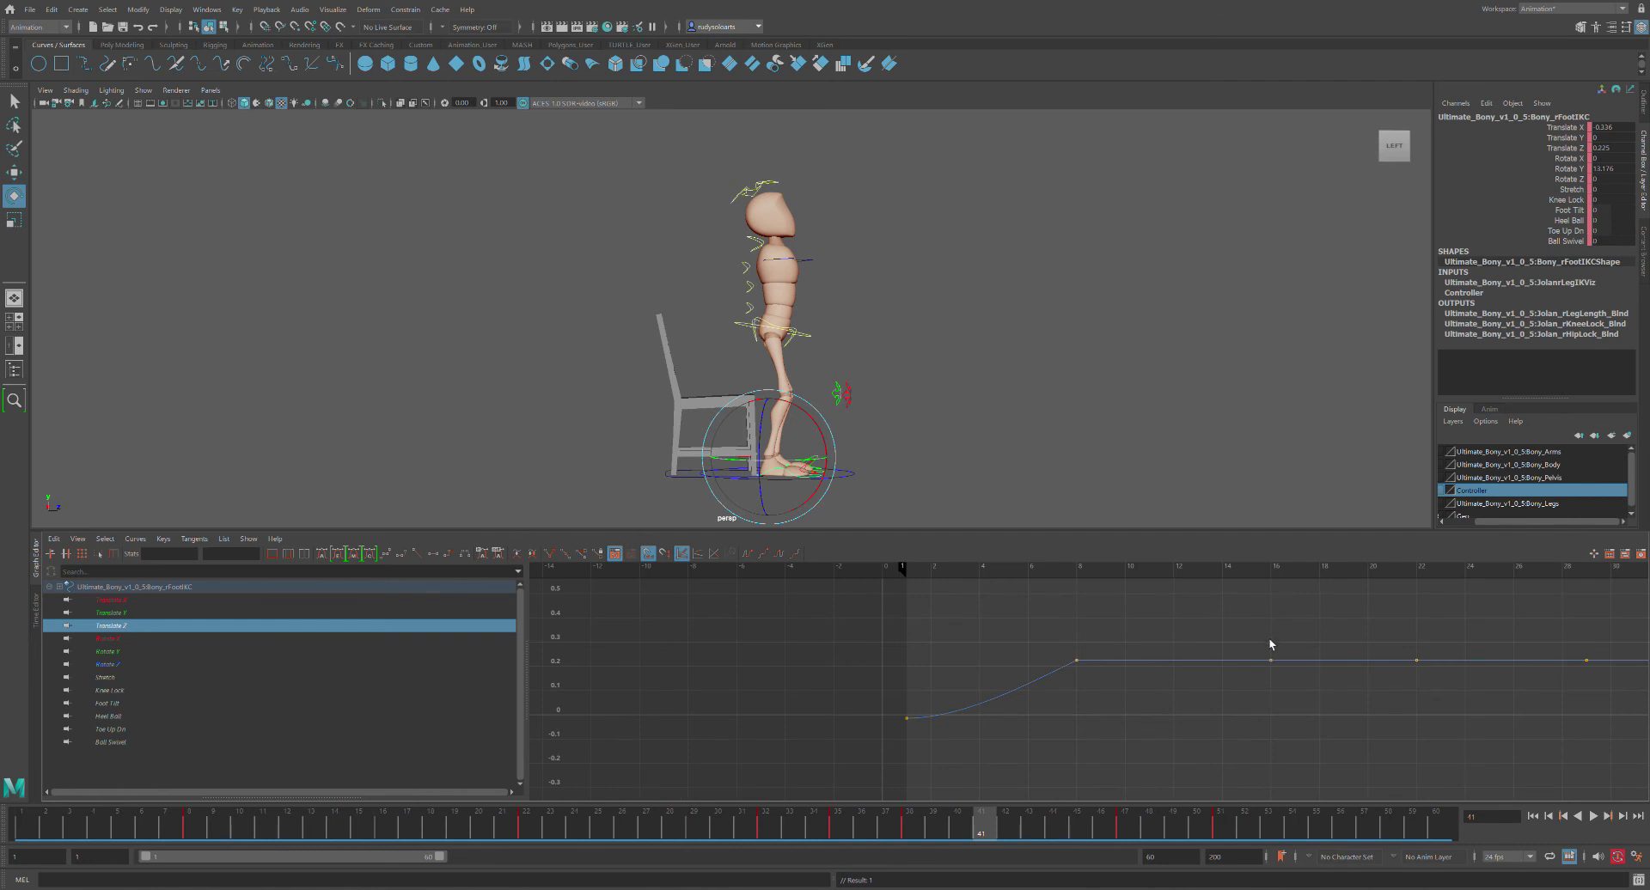
Raise the incoming tangent handle of the Translate Z key at frame 8 slightly and play back the foot slide
middle_click_drag(1271, 648, 972, 701, "alt")
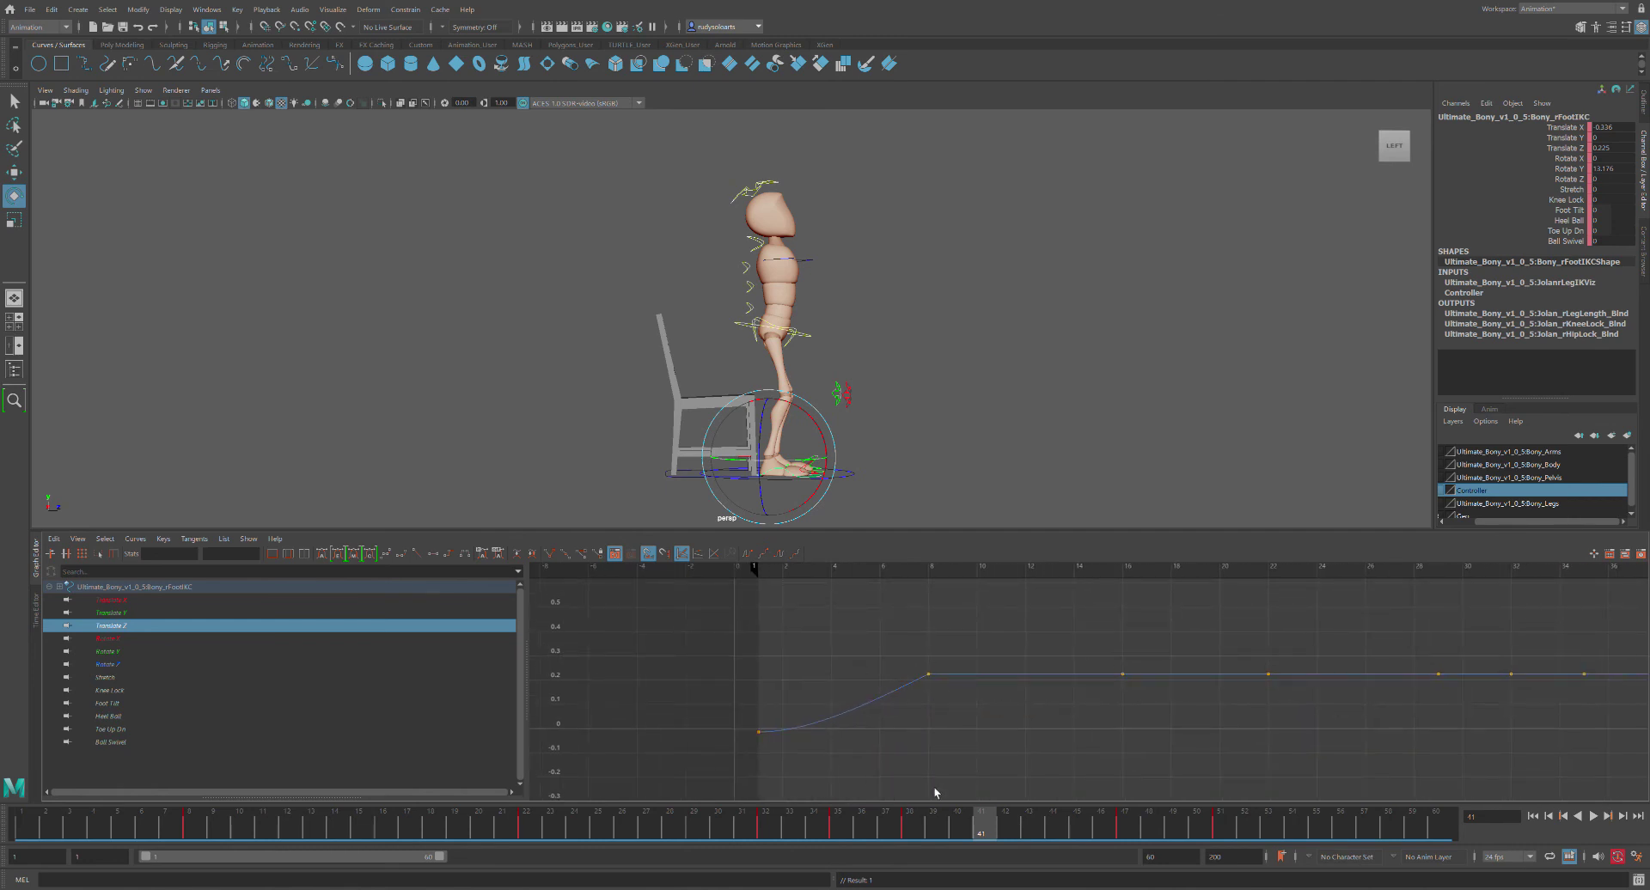
left_click_drag(988, 825, 189, 808)
left_click(928, 674)
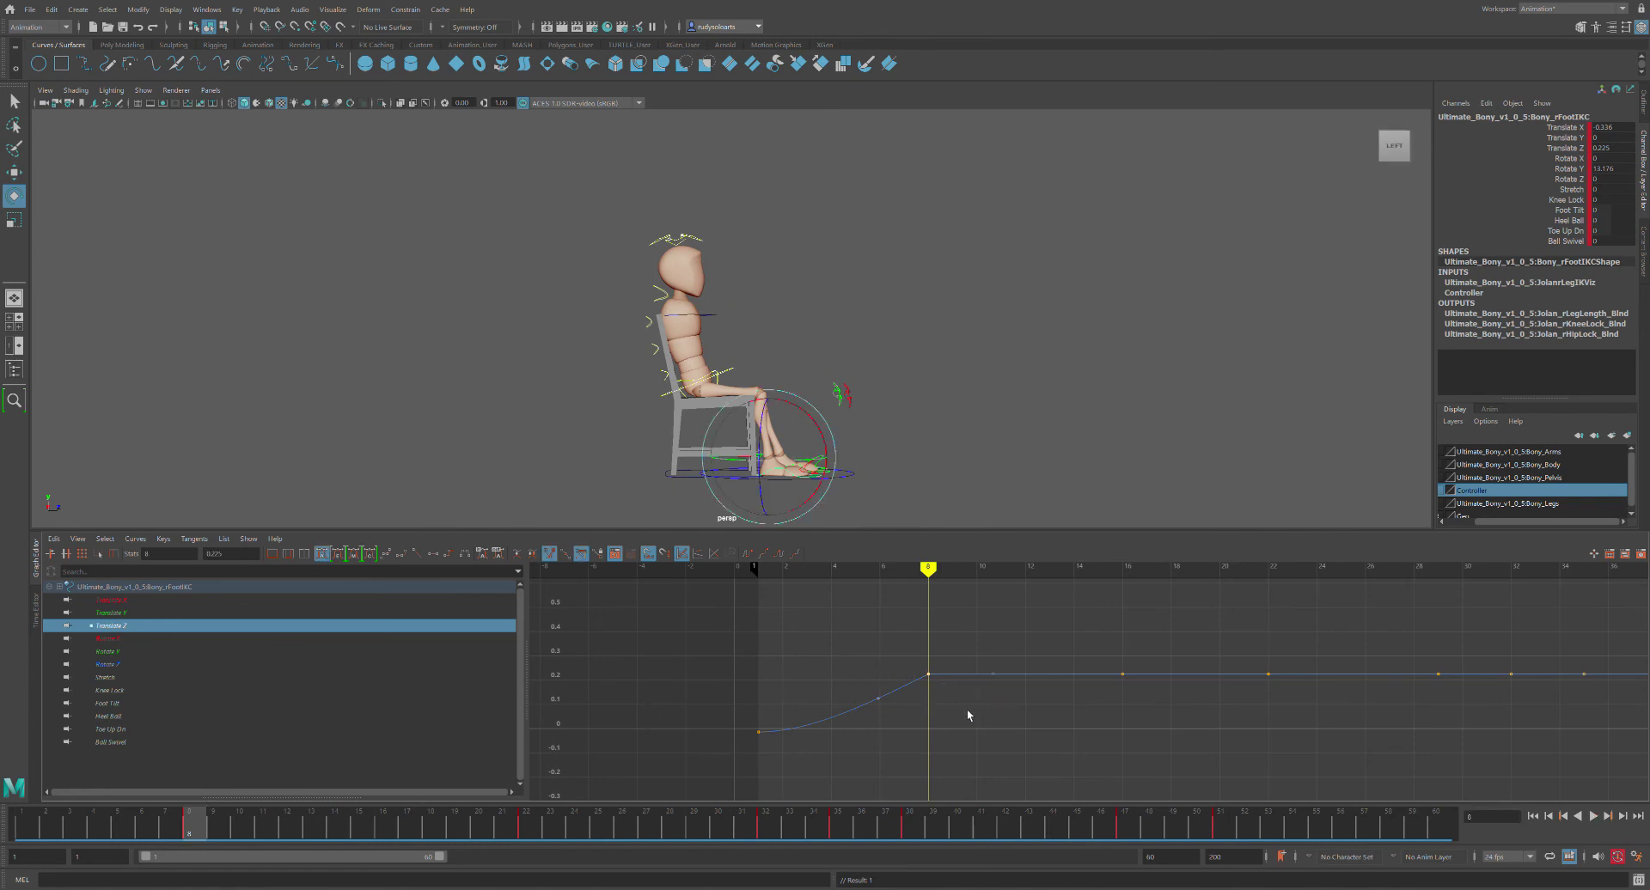
key("f")
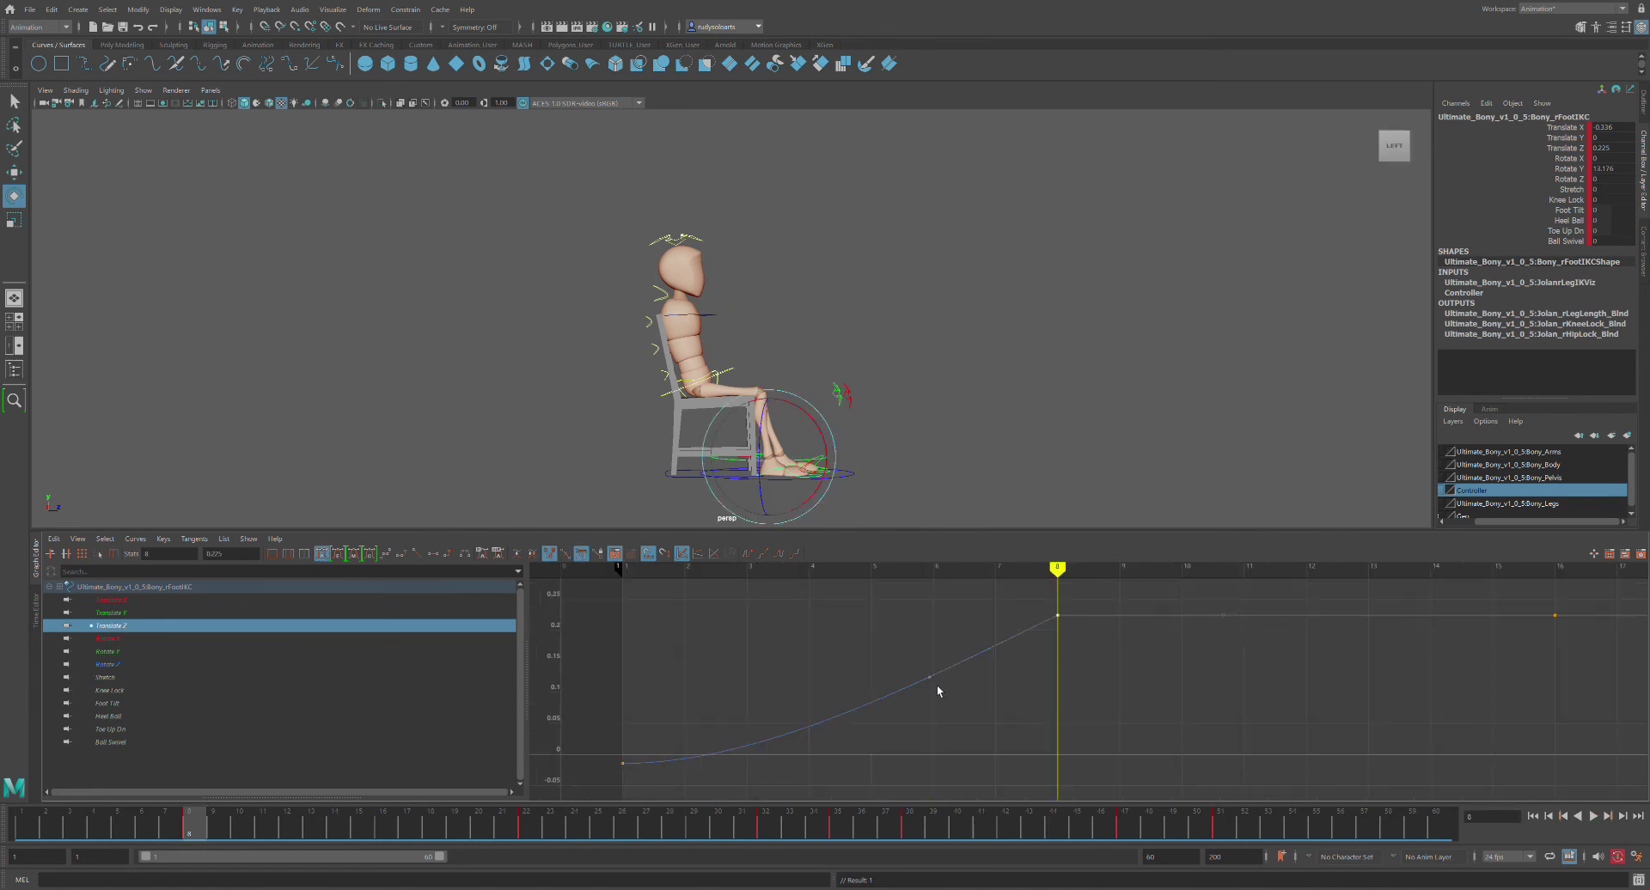
left_click_drag(931, 681, 928, 671)
left_click_drag(248, 827, 12, 817)
key("alt+v")
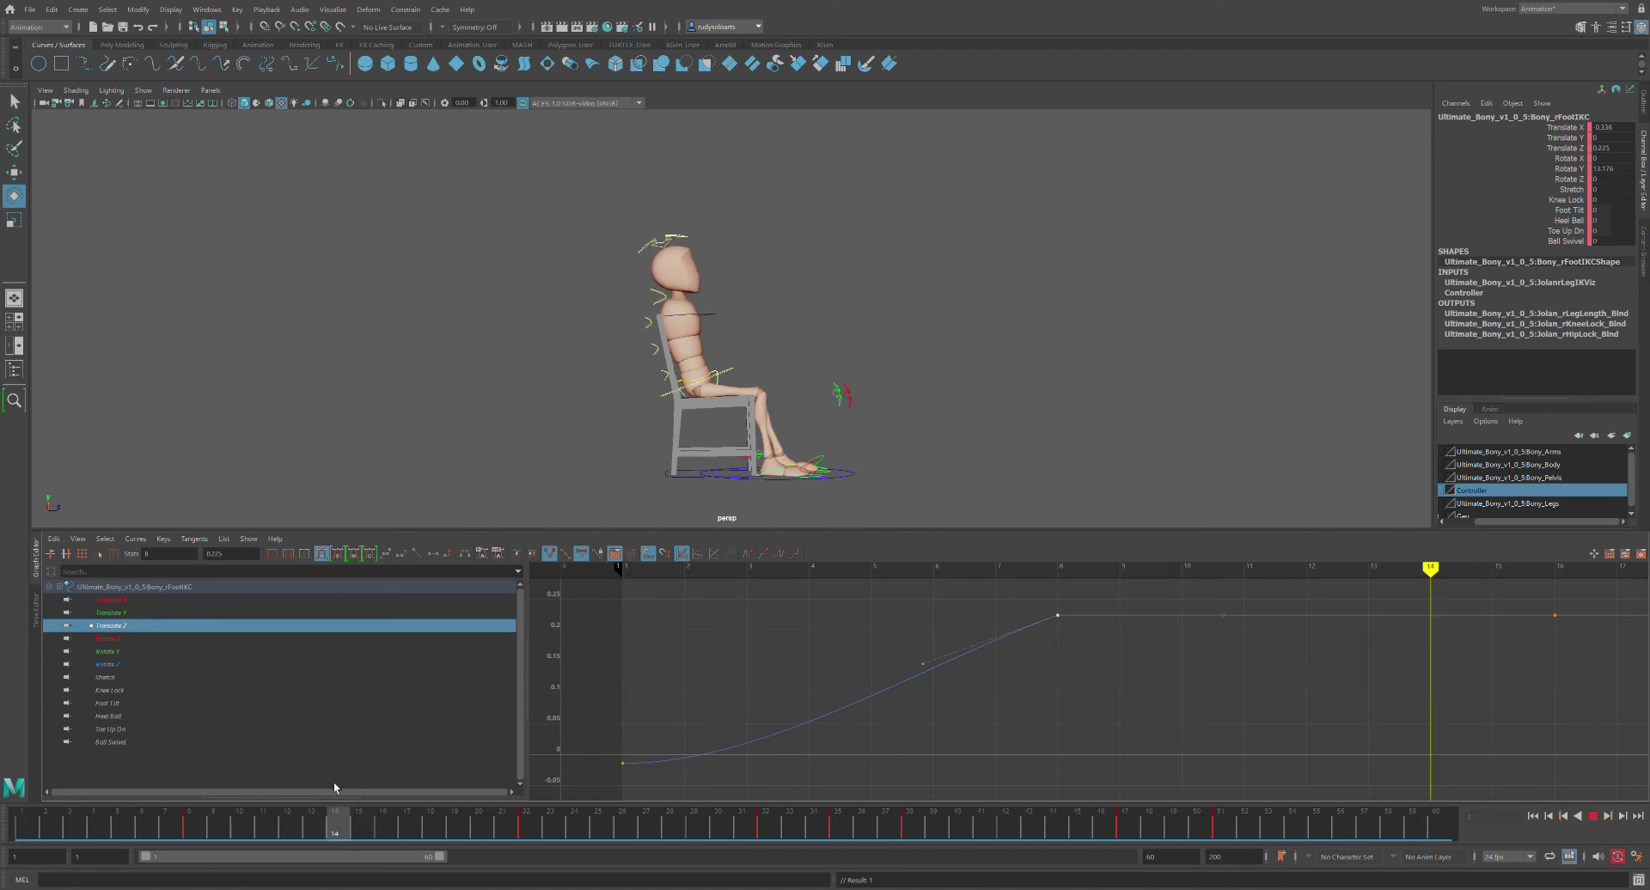
mouse_move(275, 827)
left_mouse_down()
mouse_move(19, 825)
mouse_move(247, 831)
left_mouse_up()
left_click_drag(237, 844, 21, 829)
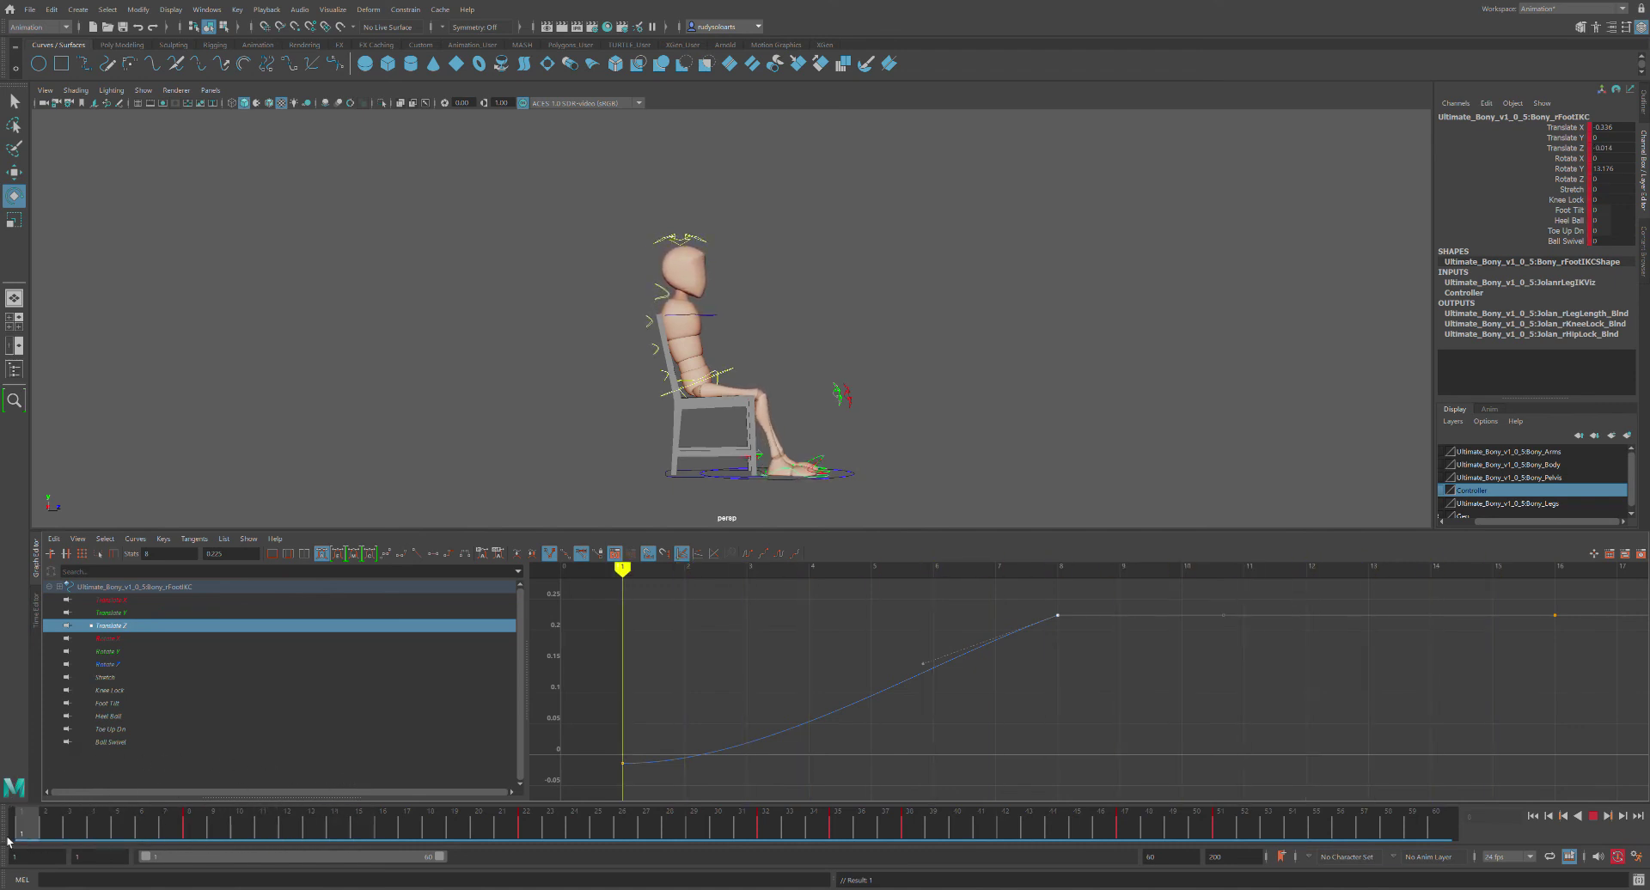
Examine the right foot's slide up close over the opening frames, leaving the right foot control selected at frame 1
left_click(913, 393)
scroll(914, 393, "up", 5)
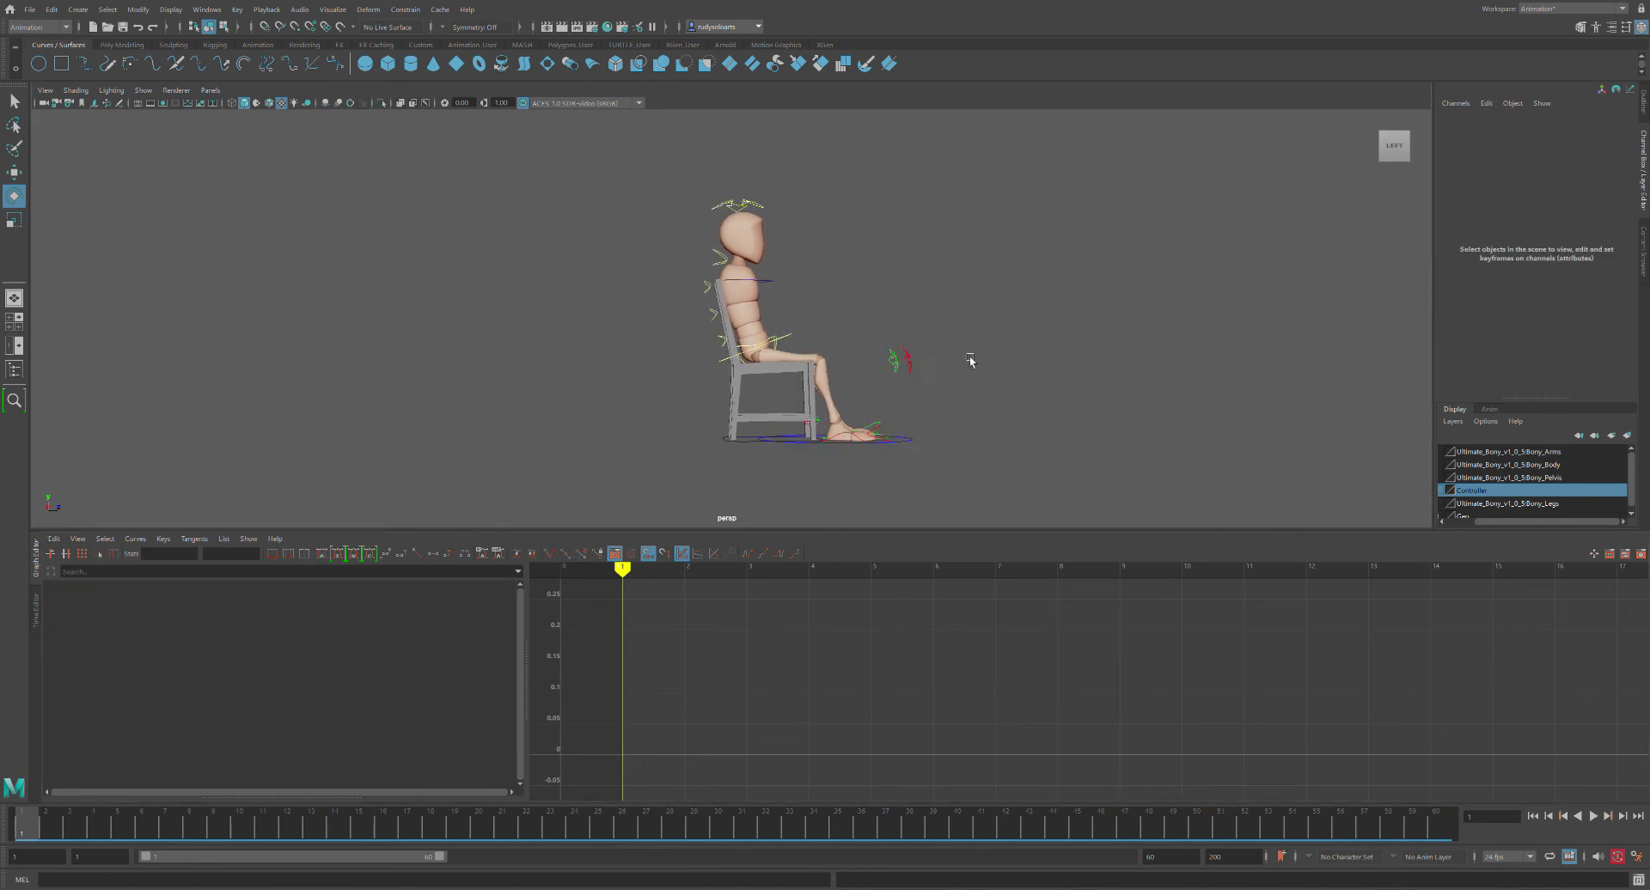
middle_click_drag(926, 376, 923, 361, "alt")
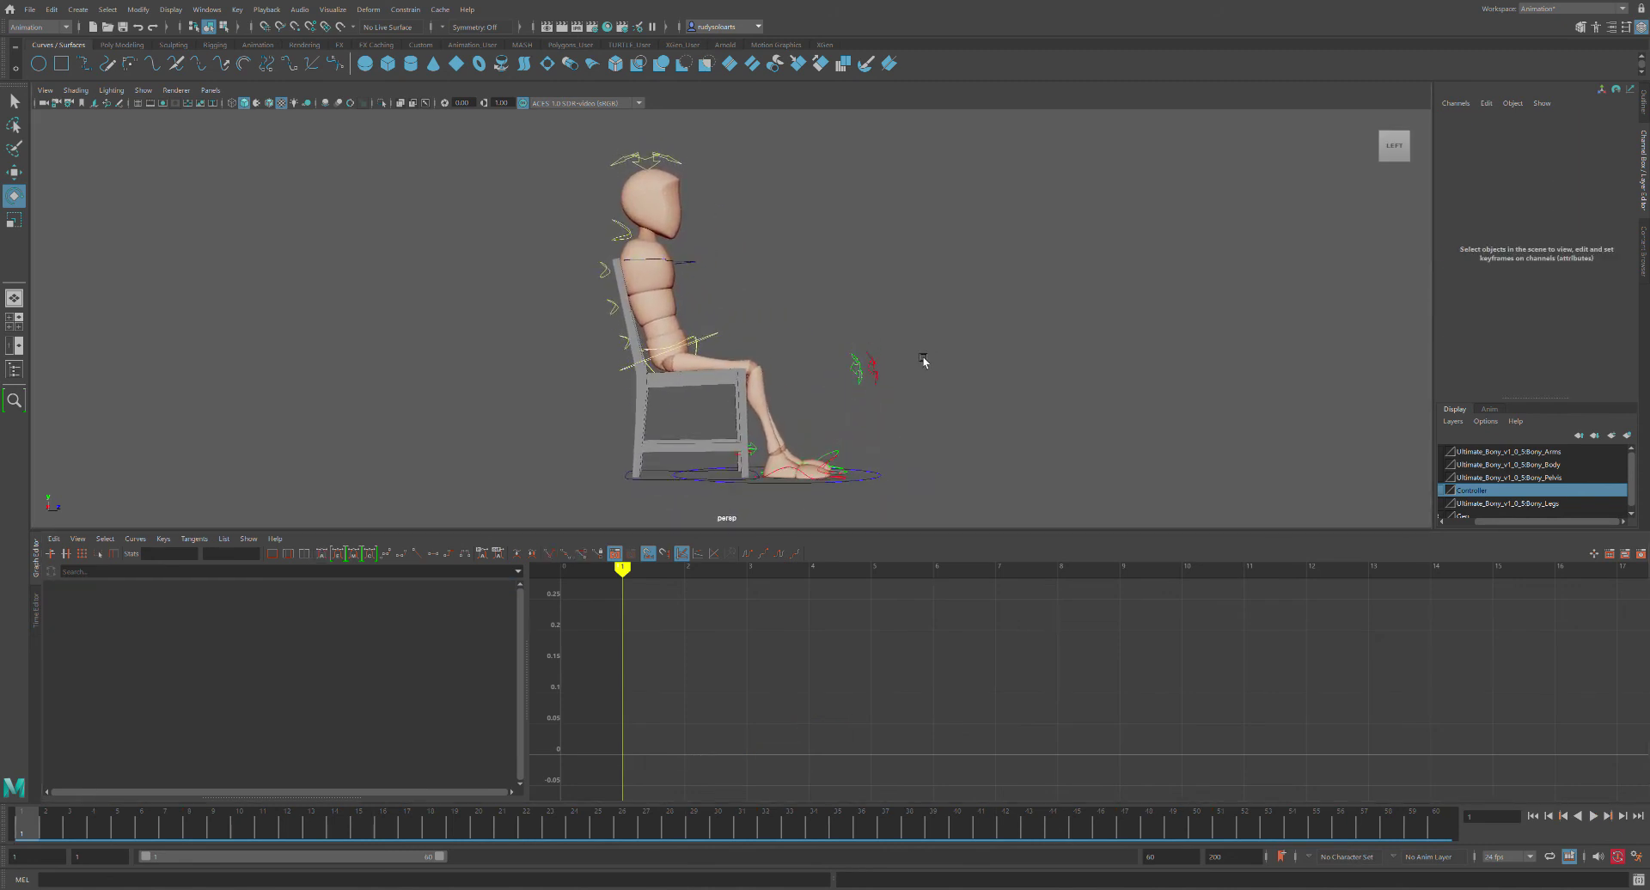
left_click(807, 478)
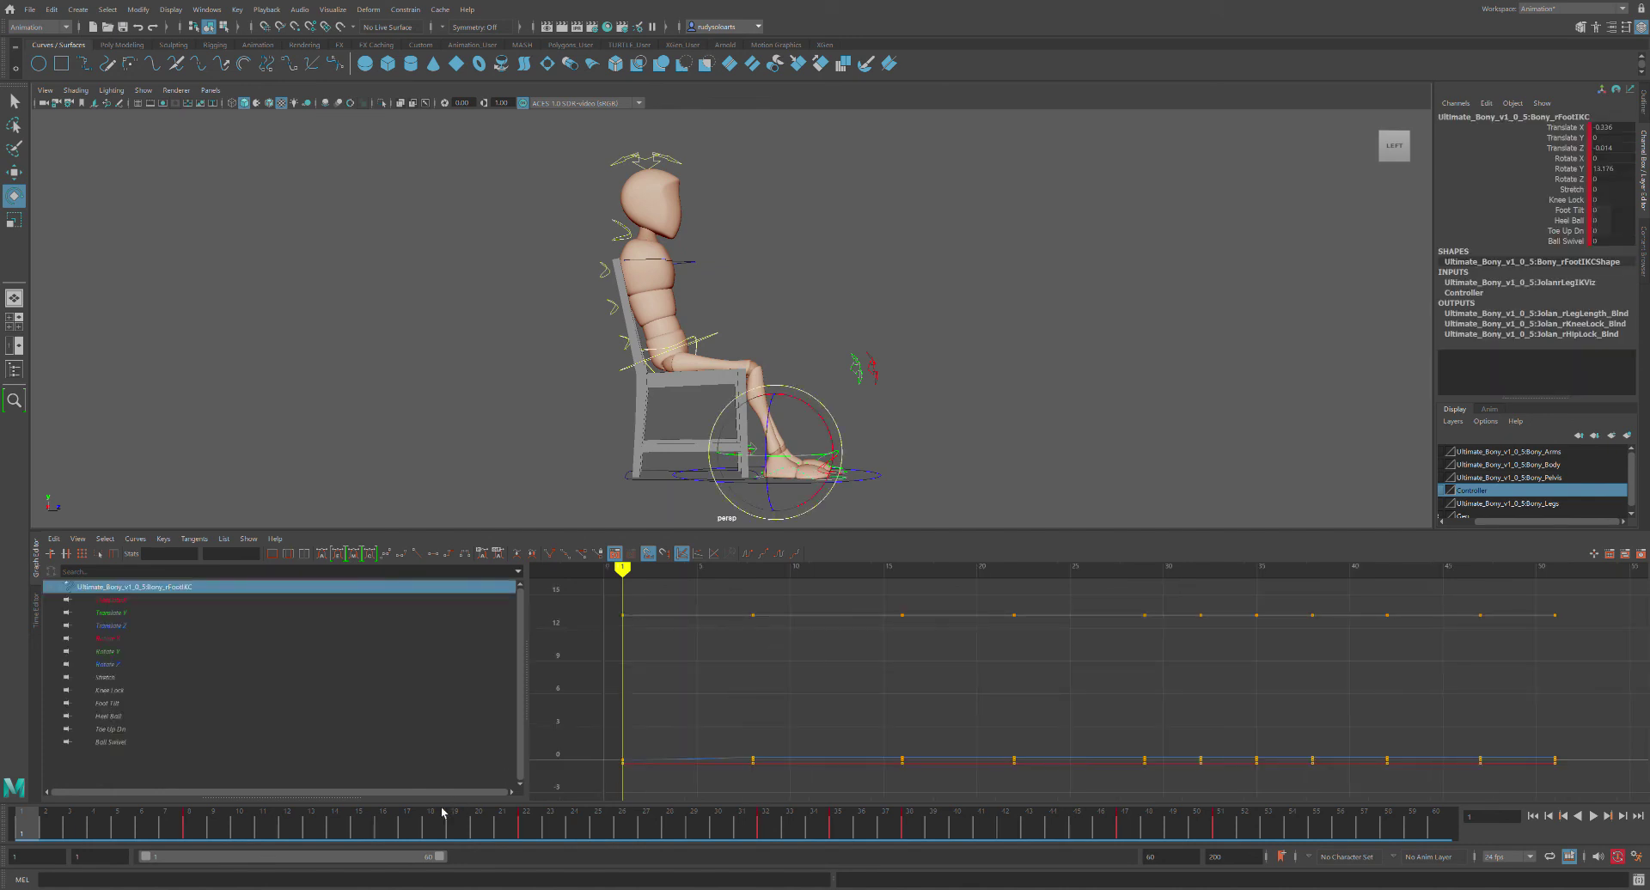
mouse_move(53, 829)
left_mouse_down()
mouse_move(1275, 818)
mouse_move(51, 832)
mouse_move(287, 830)
left_mouse_up()
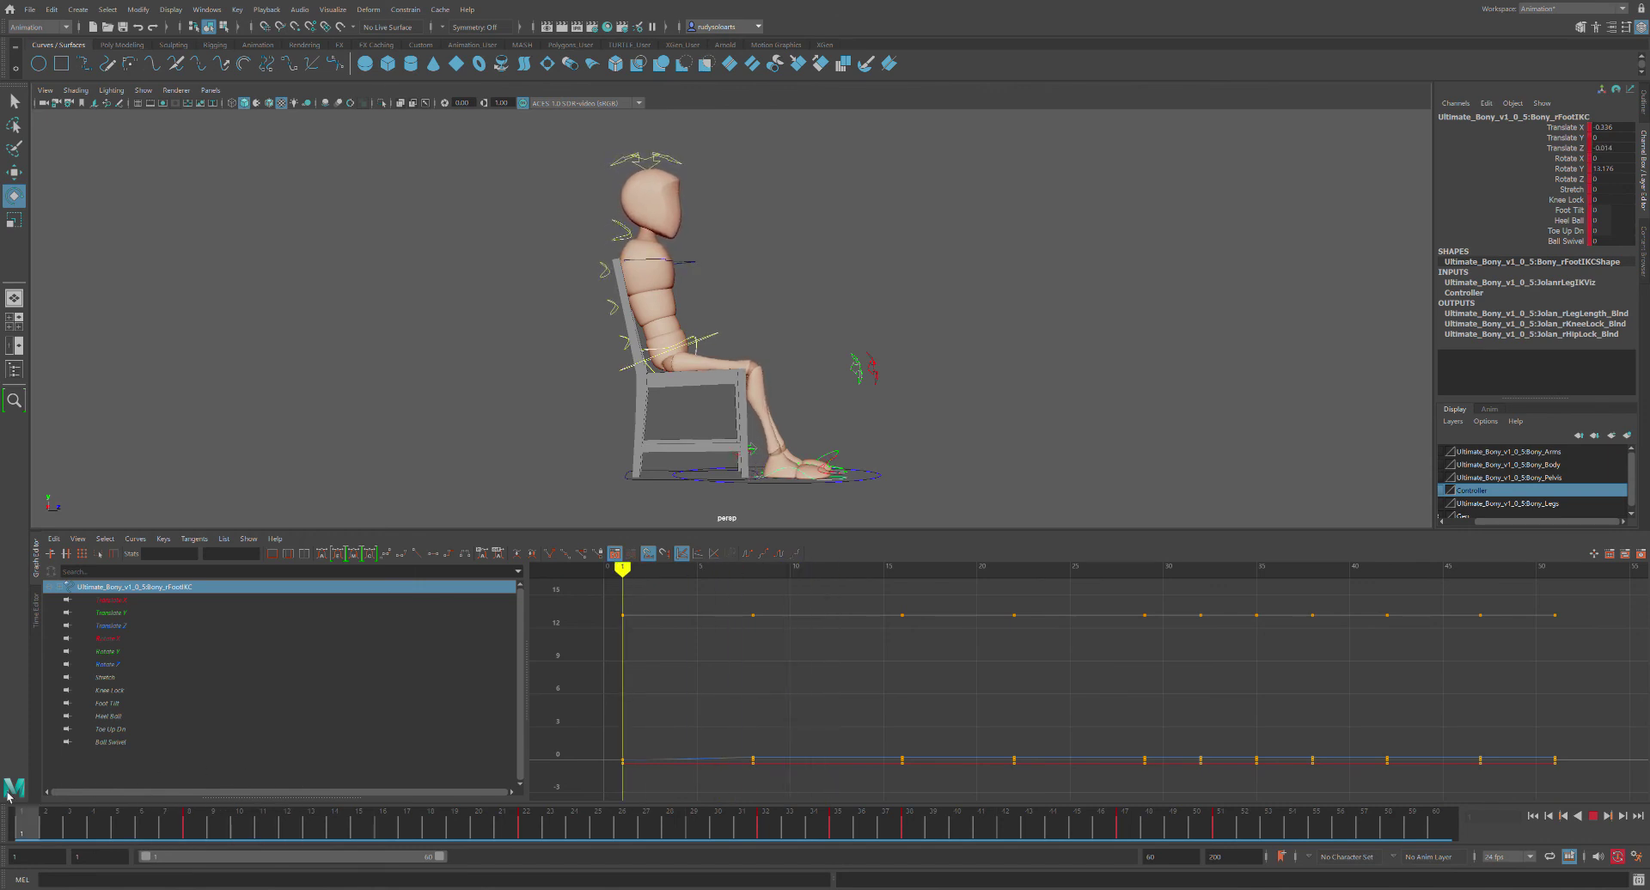
key("Escape")
left_click(905, 453)
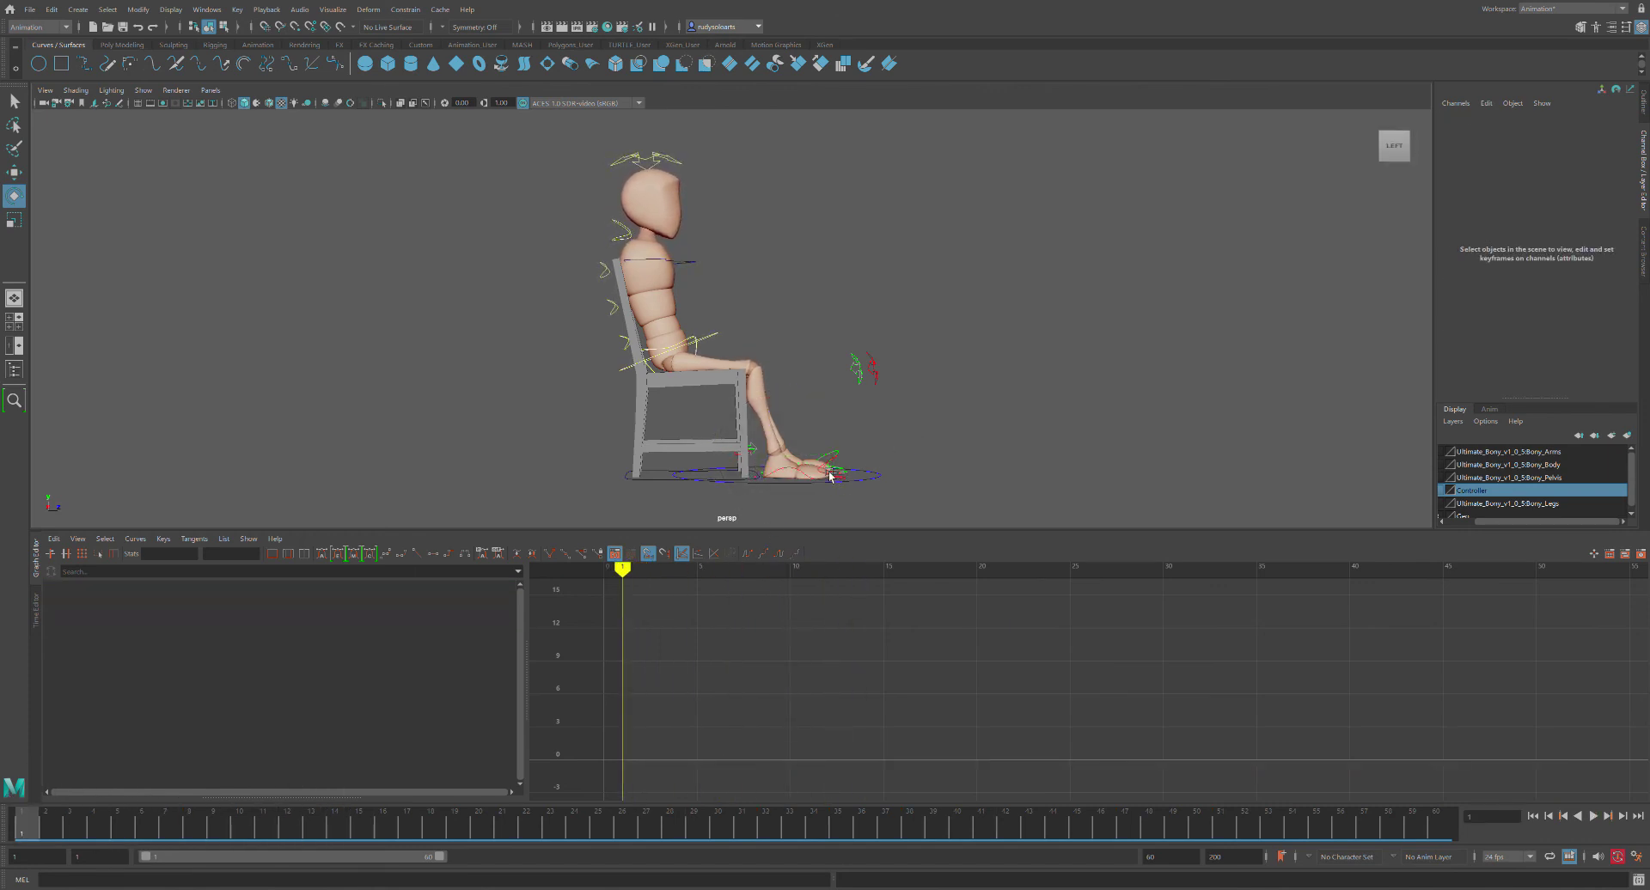
left_click(806, 471)
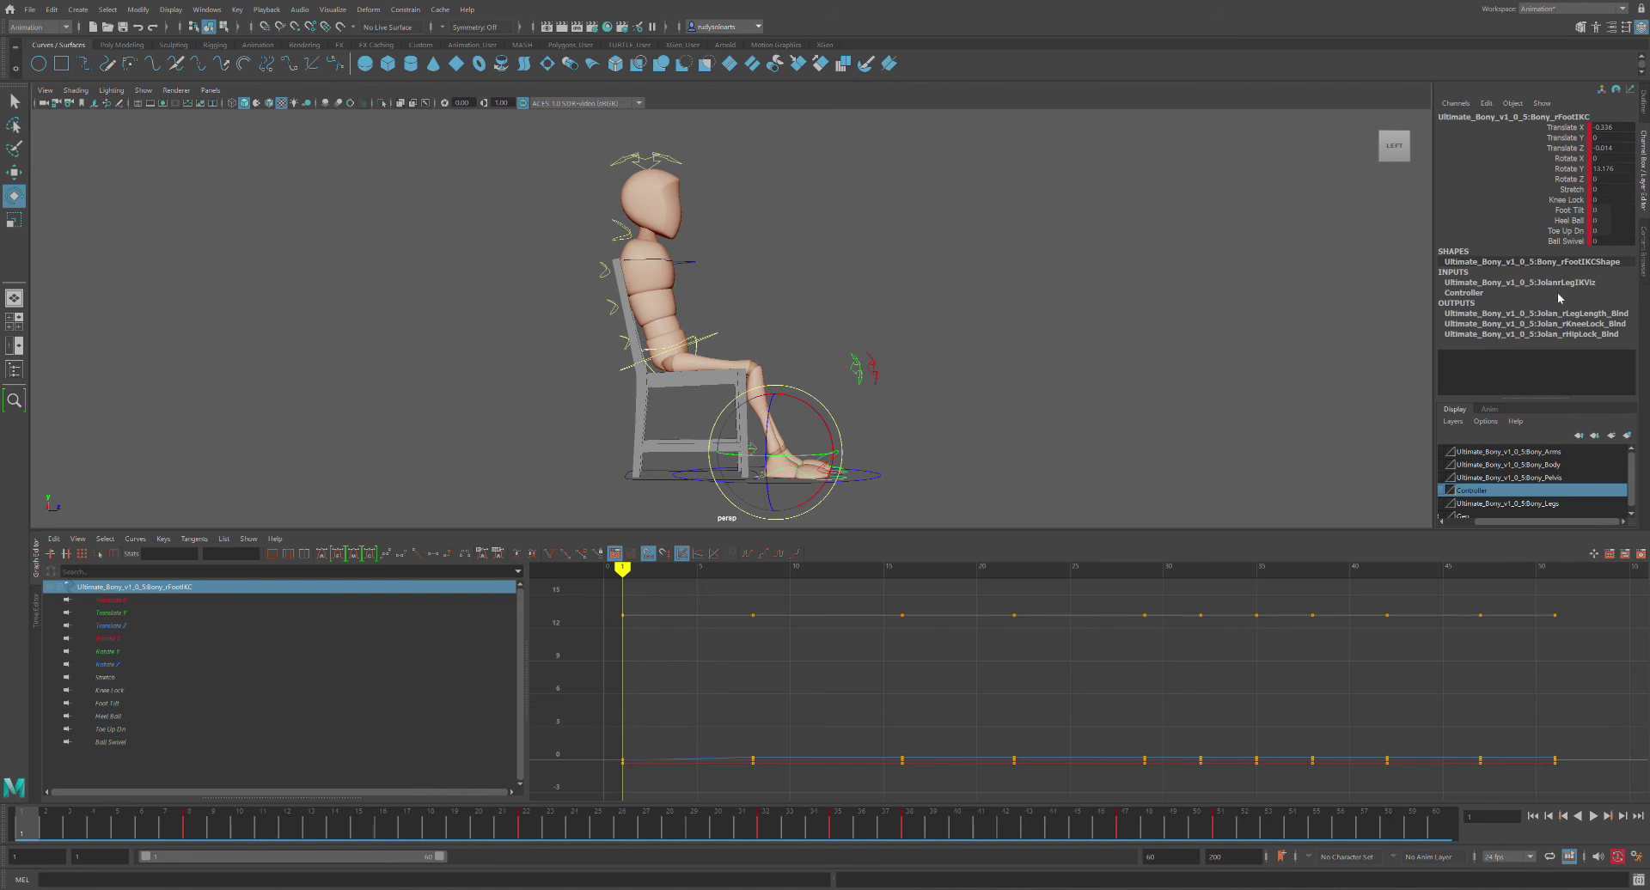
Try raising the right foot control's Heel Ball value at frame 1 and undo the change
middle_click_drag(1590, 219, 1591, 220)
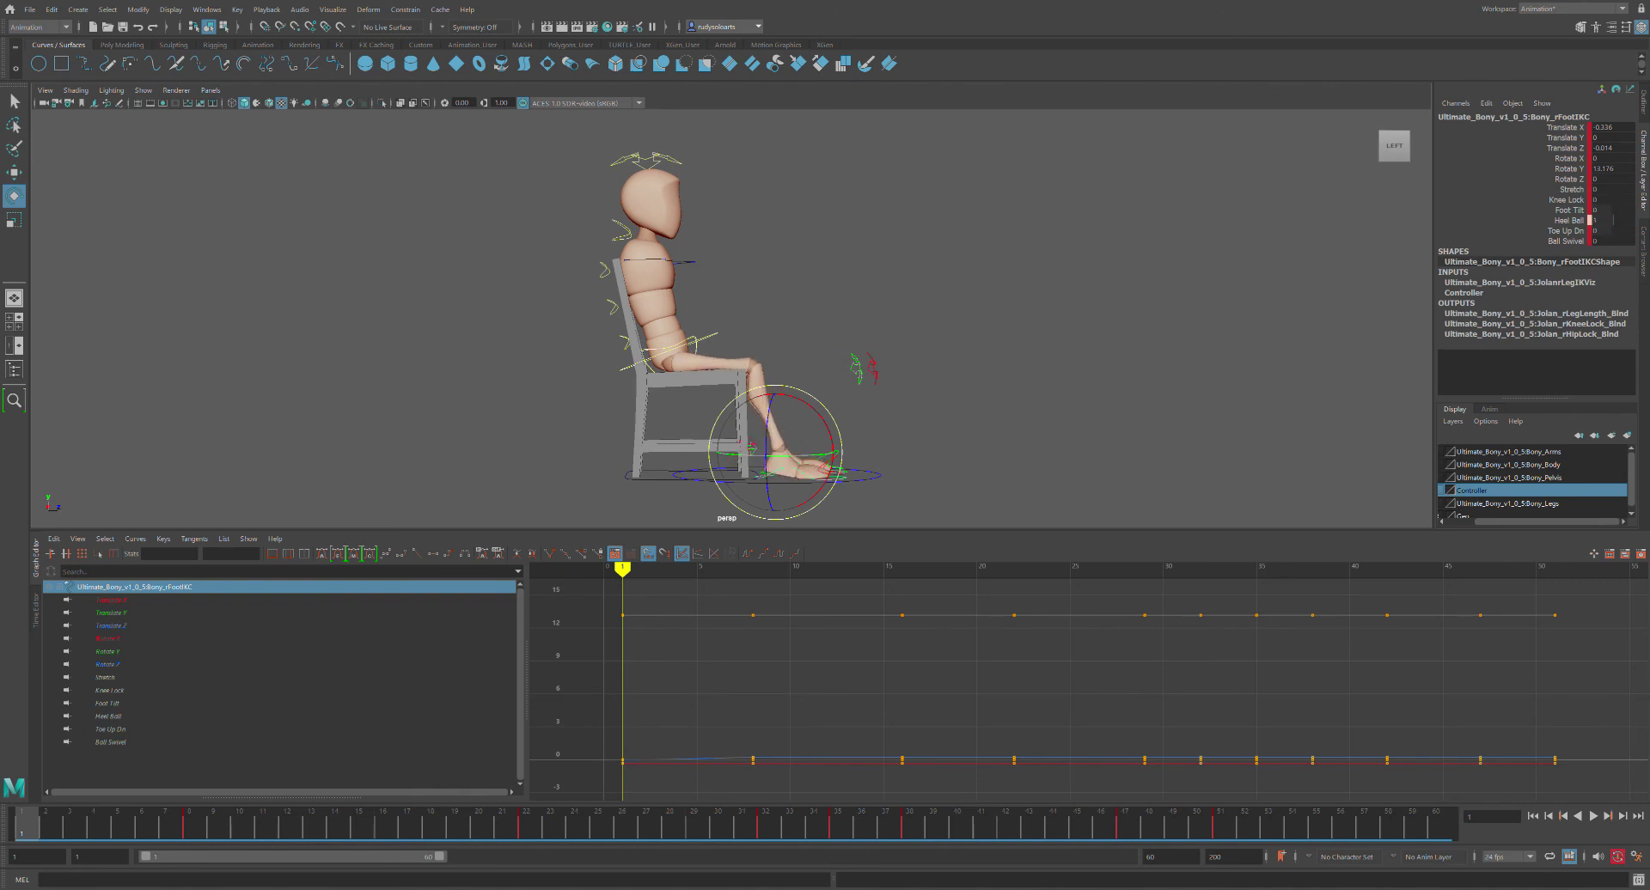
key("ctrl+z")
key("ctrl+z")
mouse_move(47, 829)
left_mouse_down()
mouse_move(99, 829)
mouse_move(24, 832)
mouse_move(49, 831)
left_mouse_up()
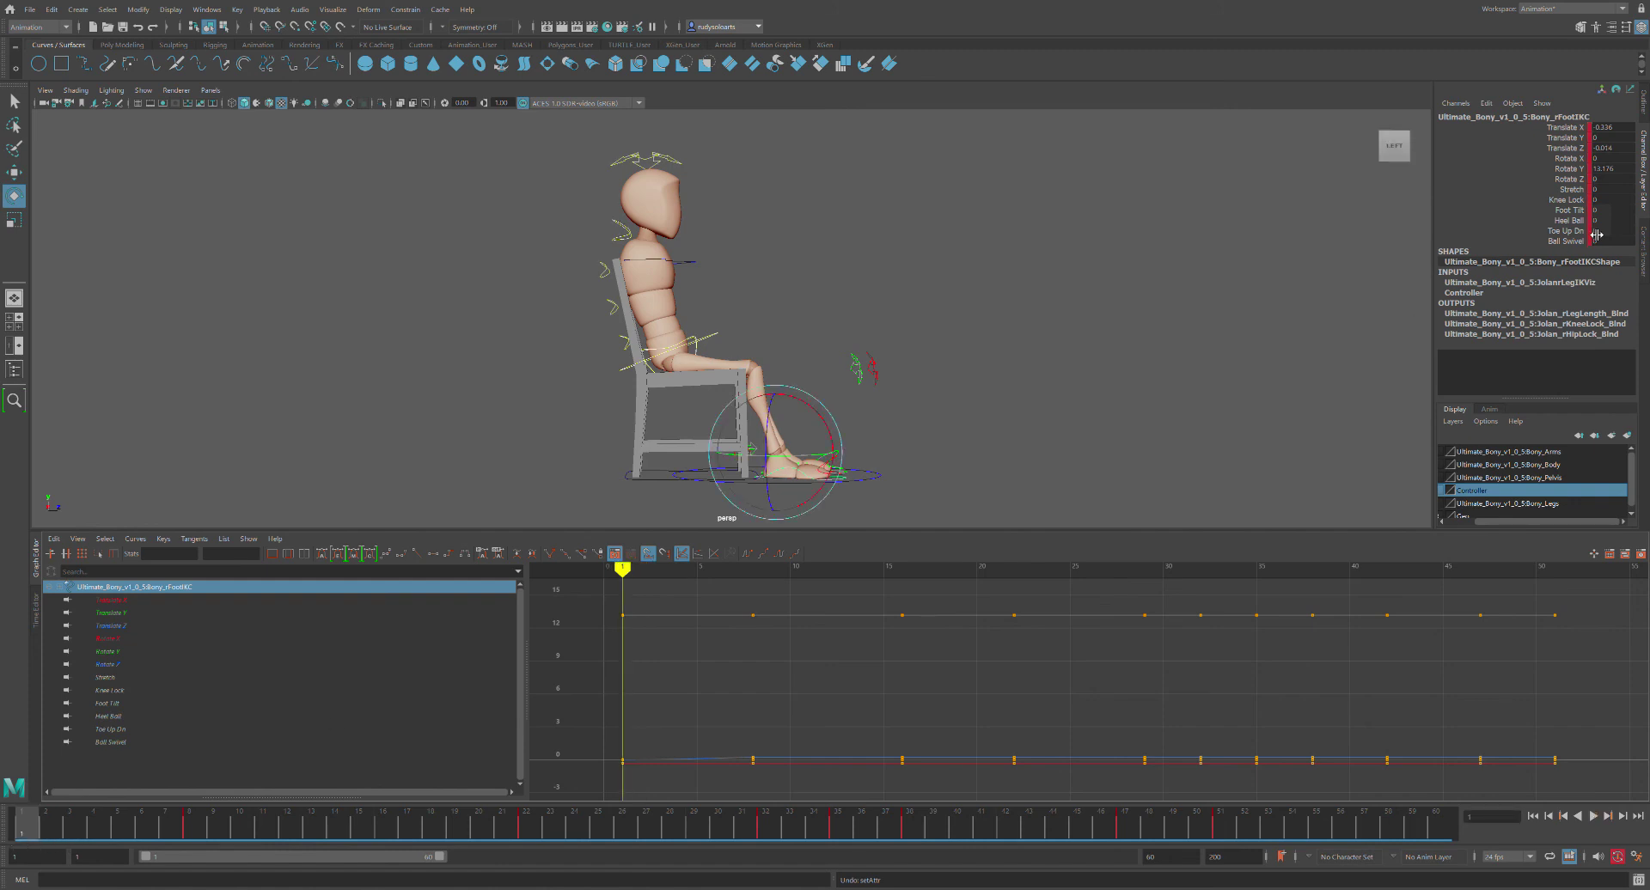
Highlight the right foot control's Foot Tilt channel, switch to the Select tool and save the scene
left_click(1606, 211)
left_click(1565, 211)
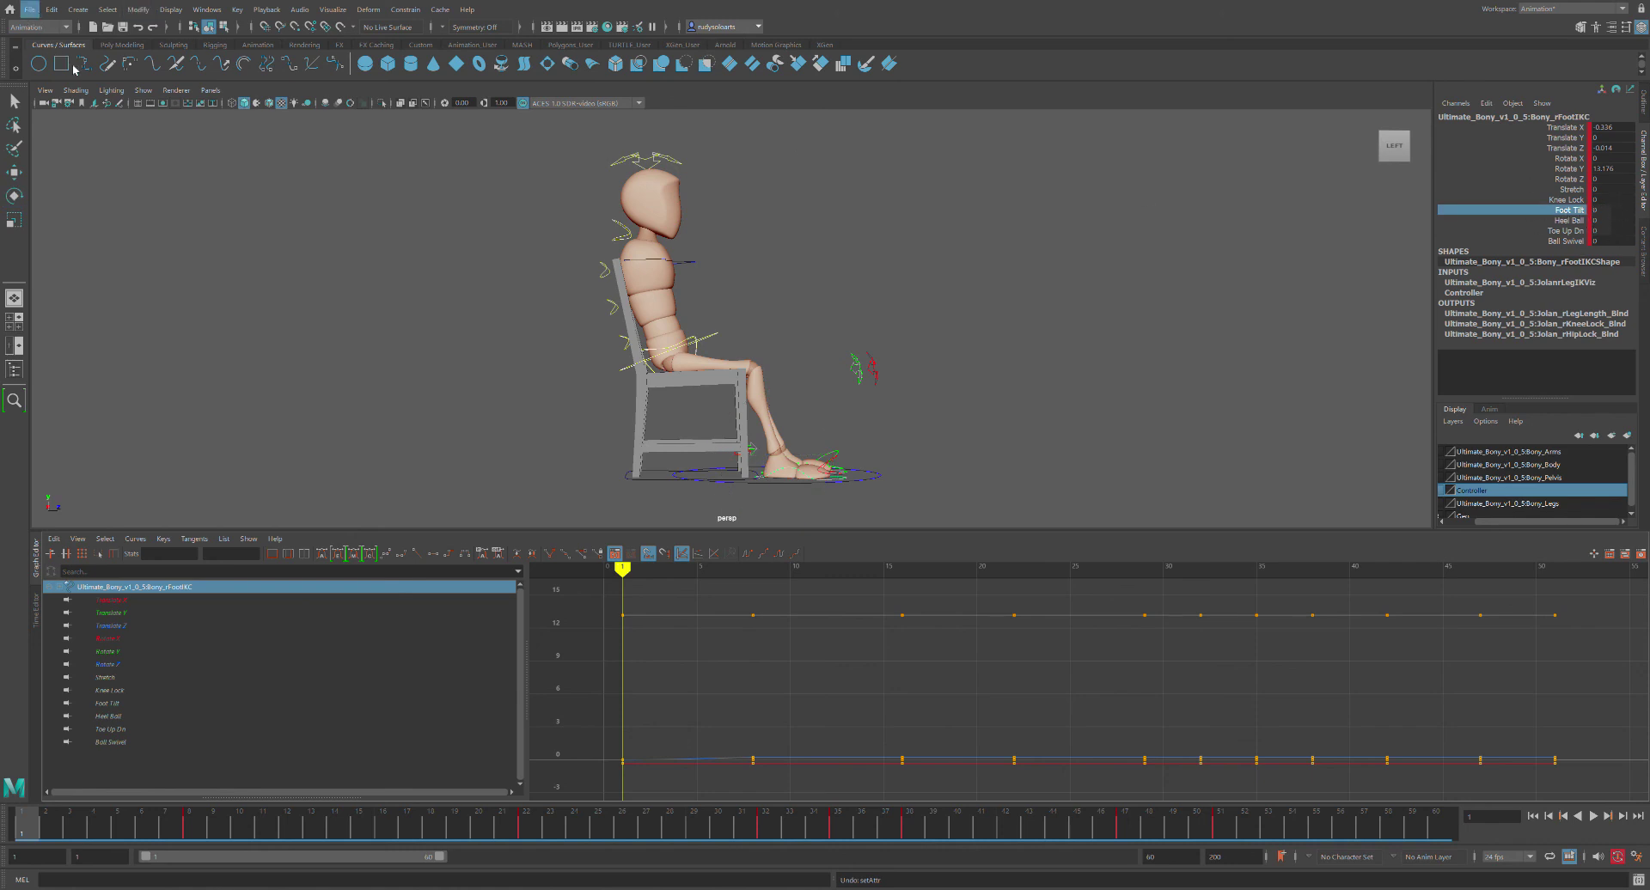
key("q")
key("ctrl+s")
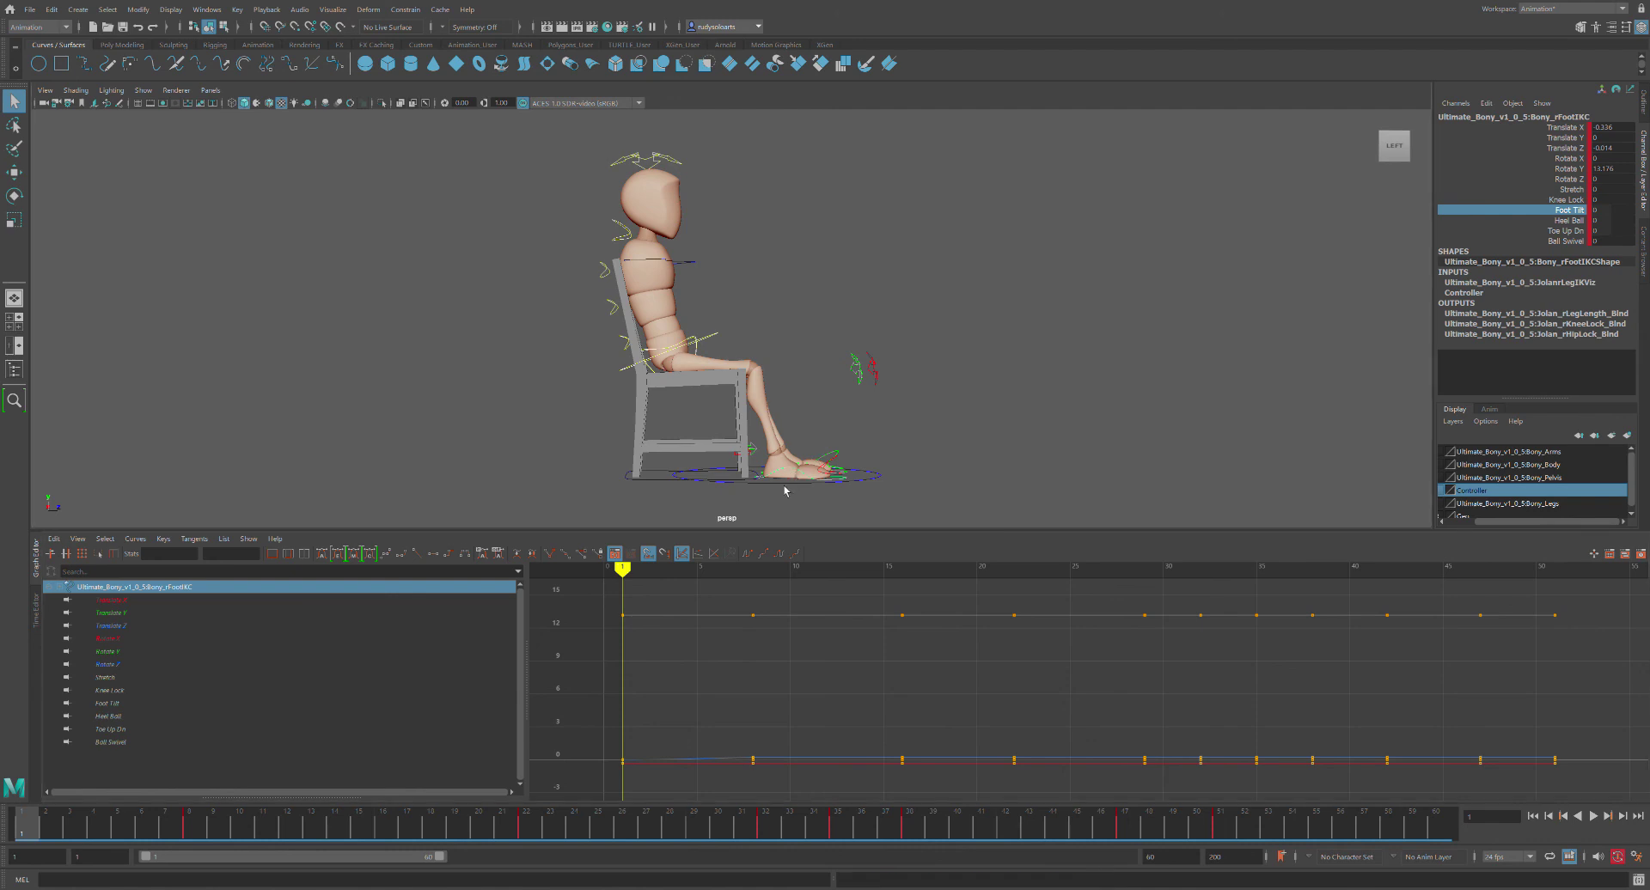
Try a Foot Tilt of -1 on the right foot control at frame 1 and reset it to 0
left_click(1592, 210)
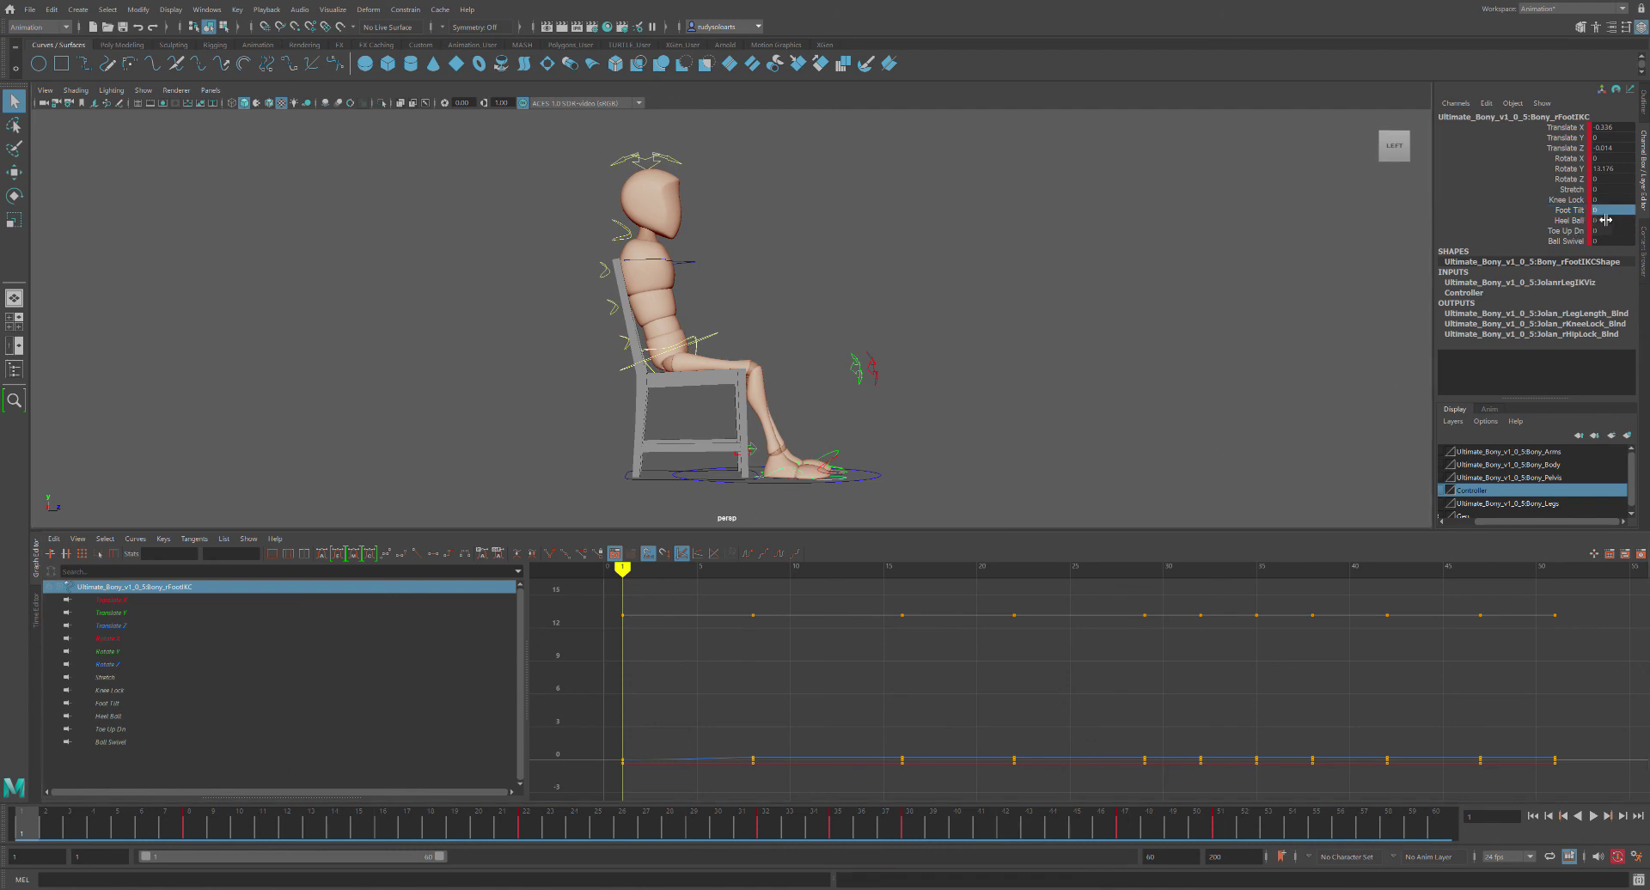
type("-1")
key("Return")
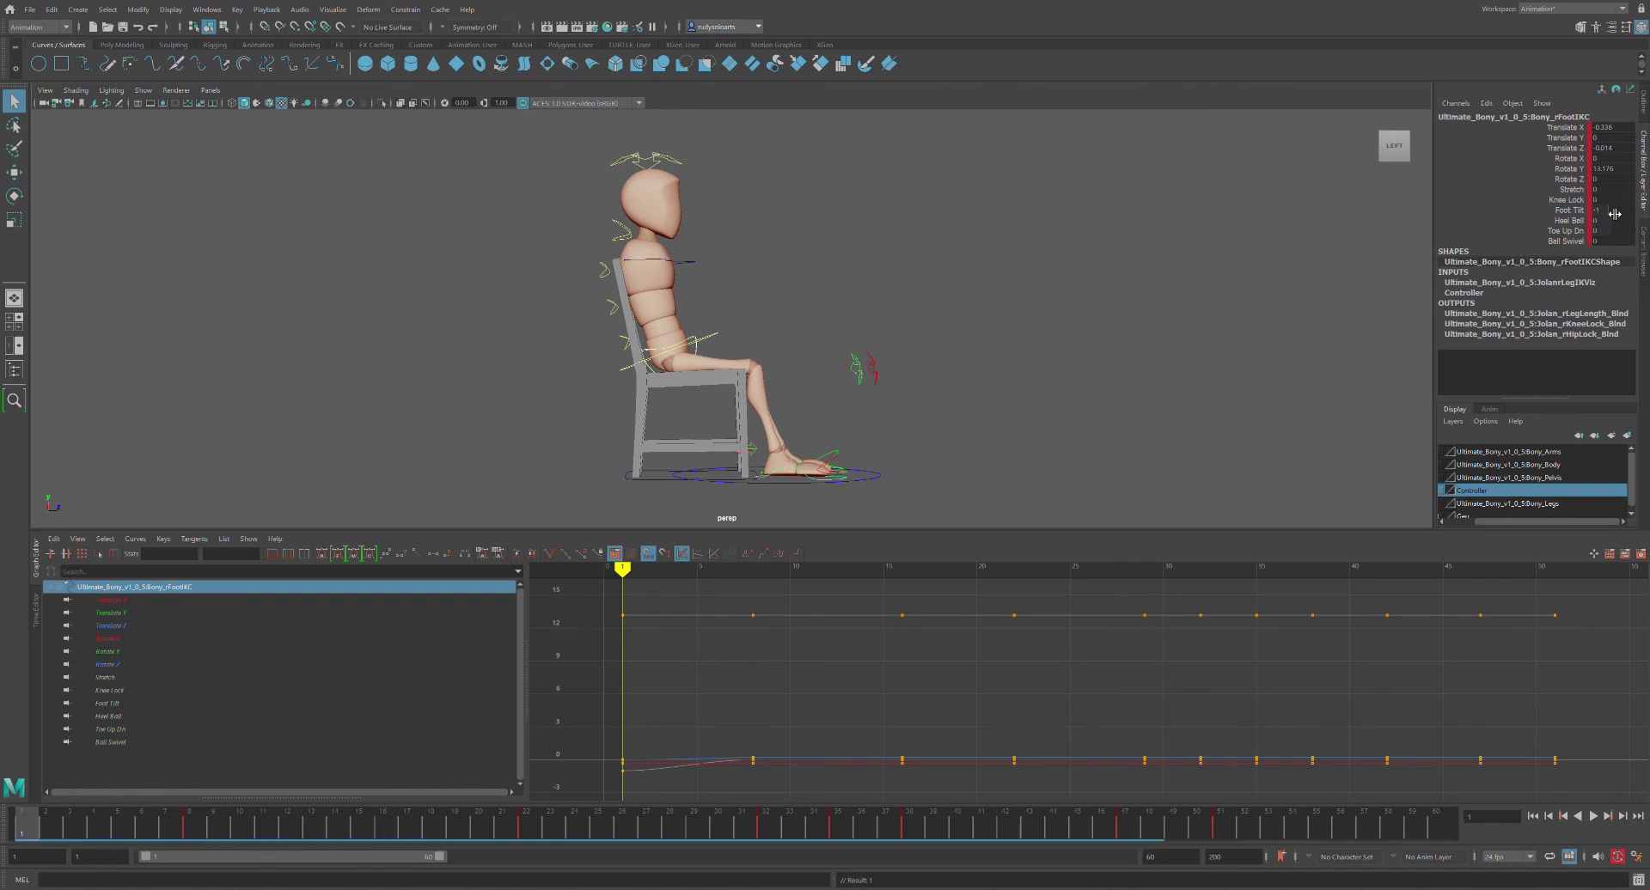
left_click(1614, 210)
type("0")
key("Return")
Set the right foot control's Heel Ball to 1 at frame 1
left_click(1605, 220)
type("1")
key("Return")
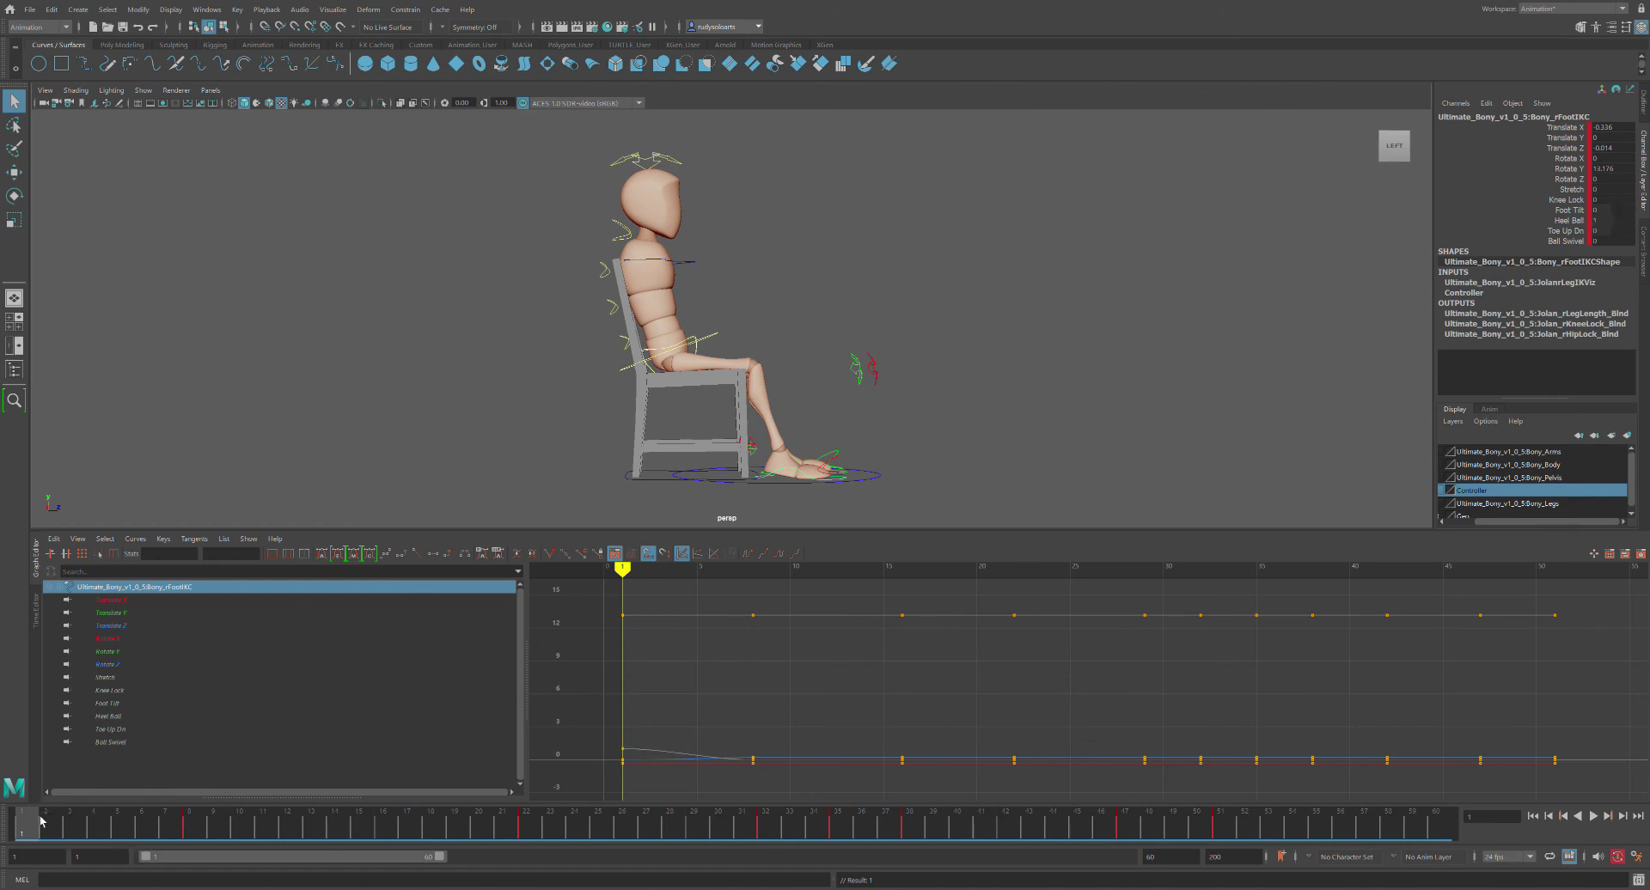
Play back the foot lift, set the right foot control's Heel Ball to about 0.3 at frame 8, and scrub to frame 10
mouse_move(40, 821)
left_mouse_down()
mouse_move(213, 835)
mouse_move(172, 853)
mouse_move(194, 853)
left_mouse_up()
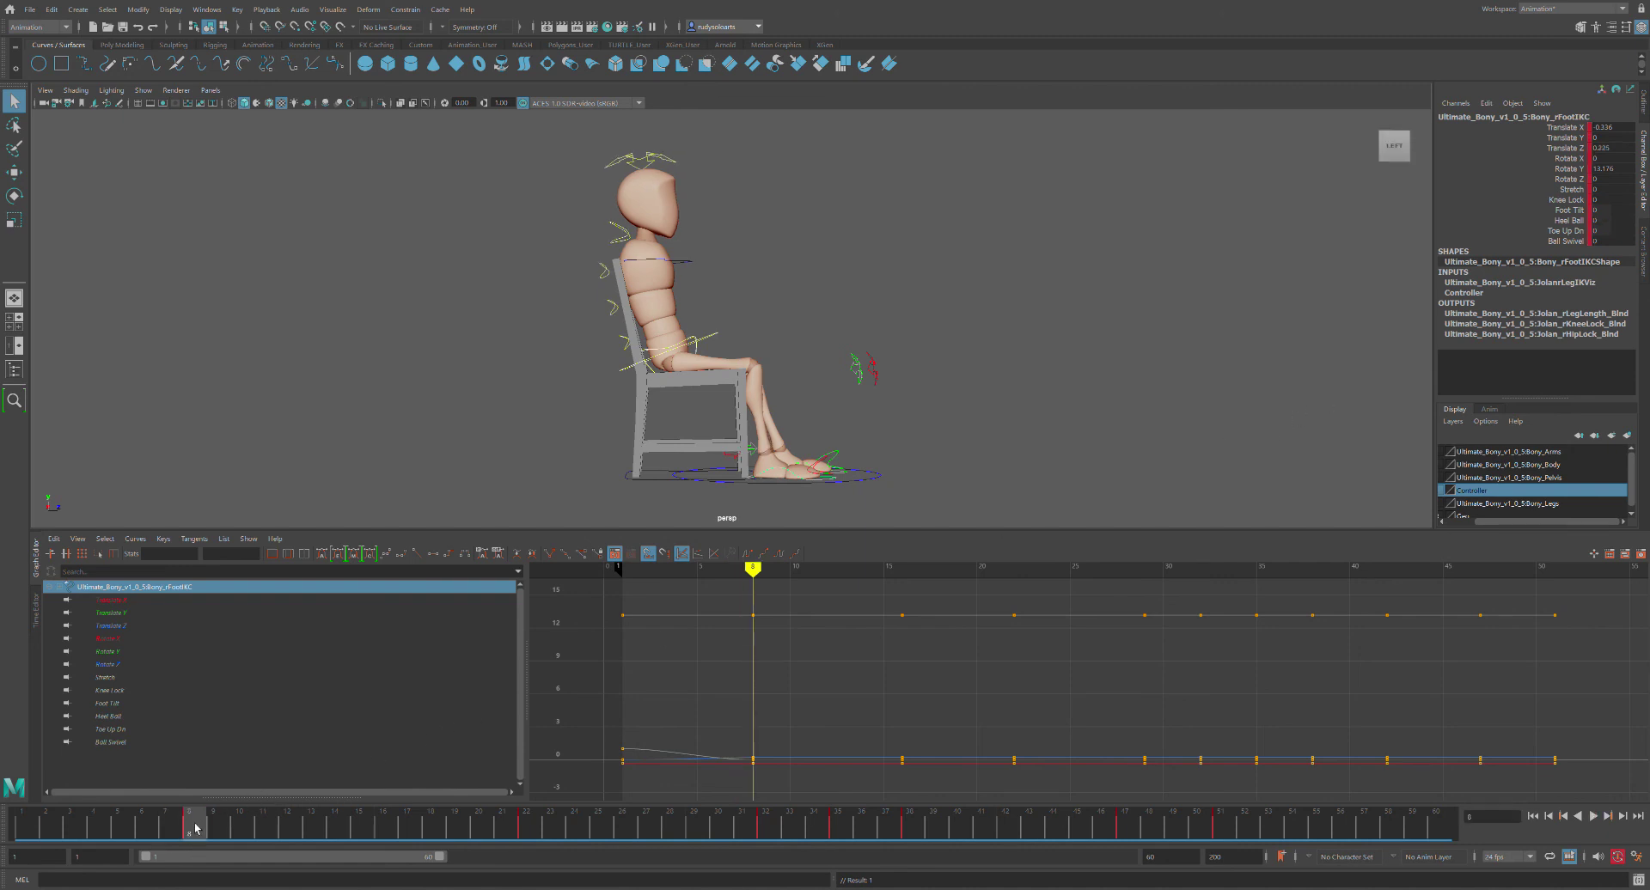
key("alt+shift+v")
key("alt+v")
key("alt+v")
double_click(1616, 221)
type("3")
key("Return")
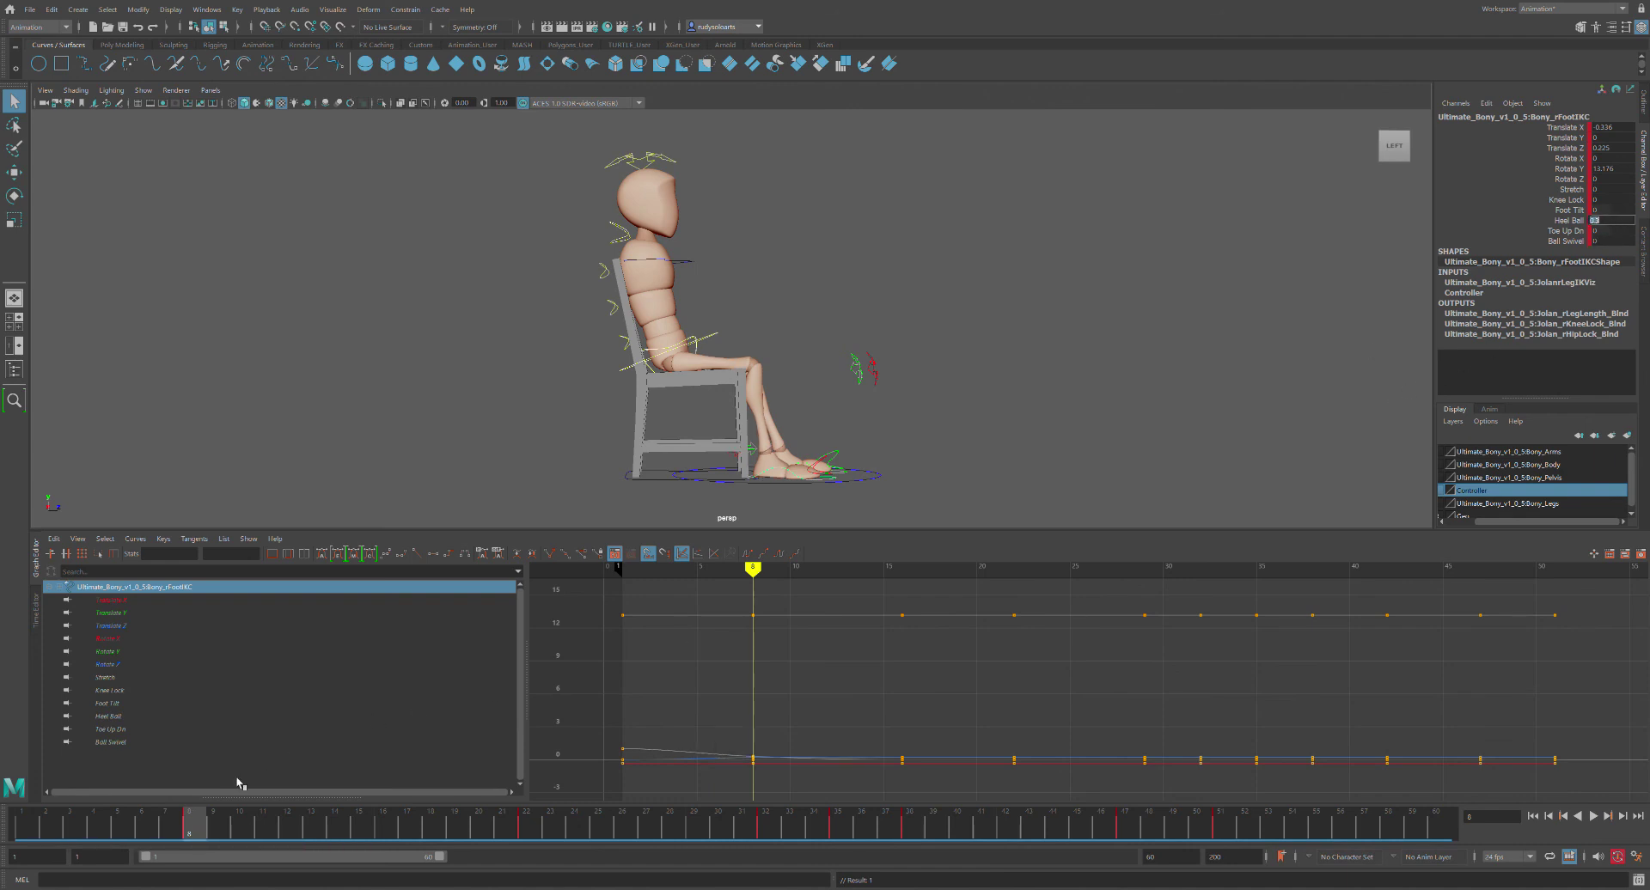
mouse_move(212, 823)
left_mouse_down()
mouse_move(260, 825)
mouse_move(239, 835)
left_mouse_up()
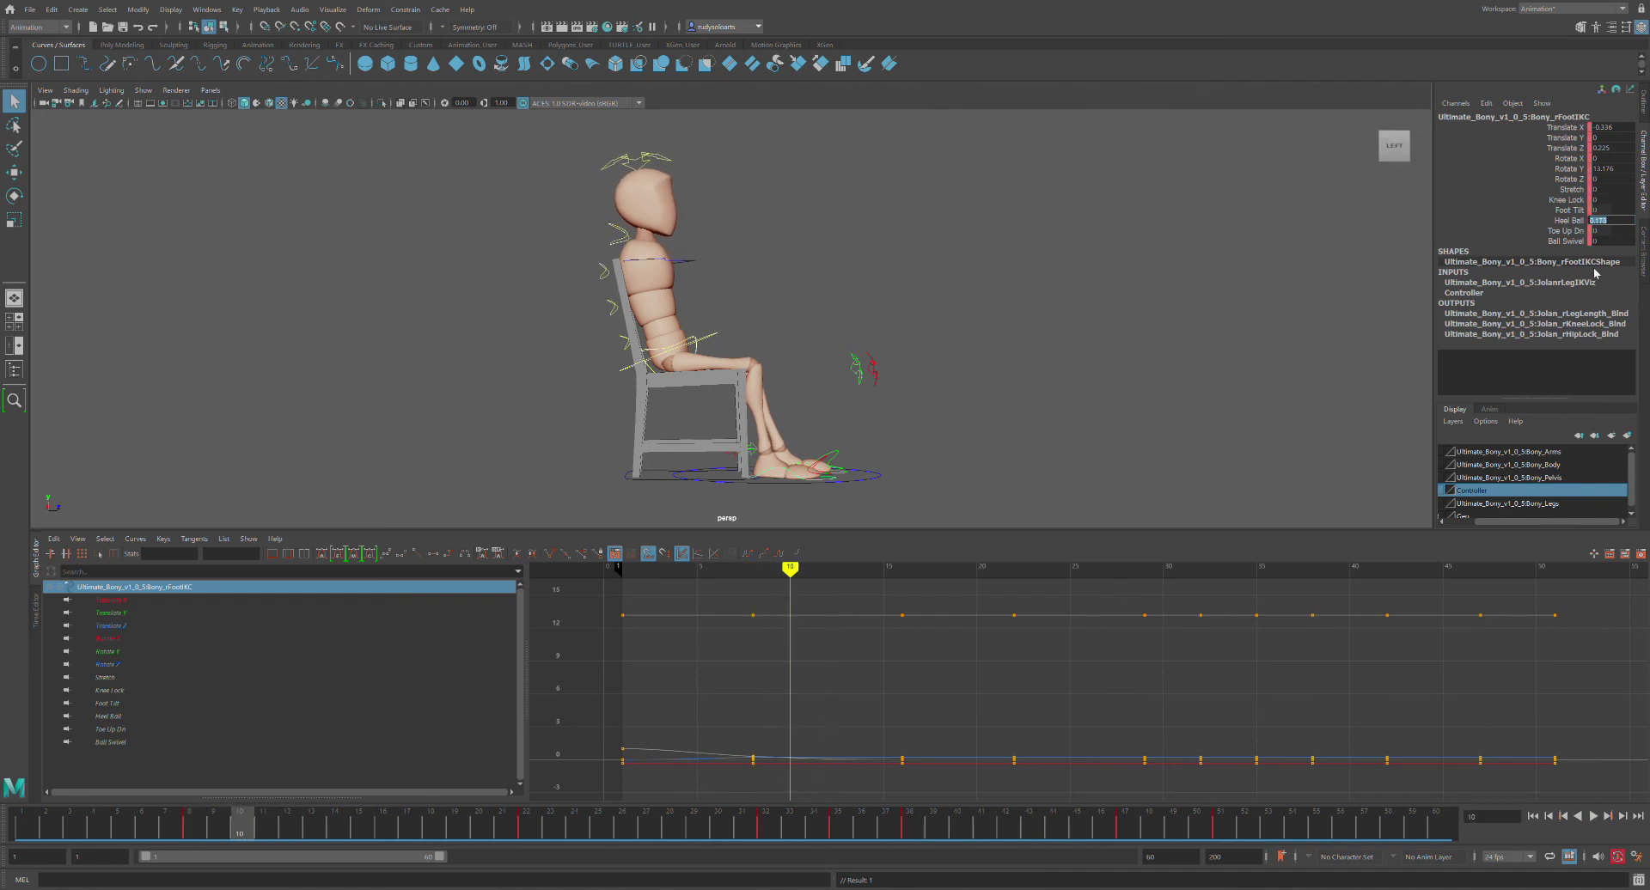
Try a Heel Ball of 0 on the right foot control at frame 10, play it back, and remove the frame 10 key
type("0")
key("Return")
key("alt+shift+v")
key("alt+v")
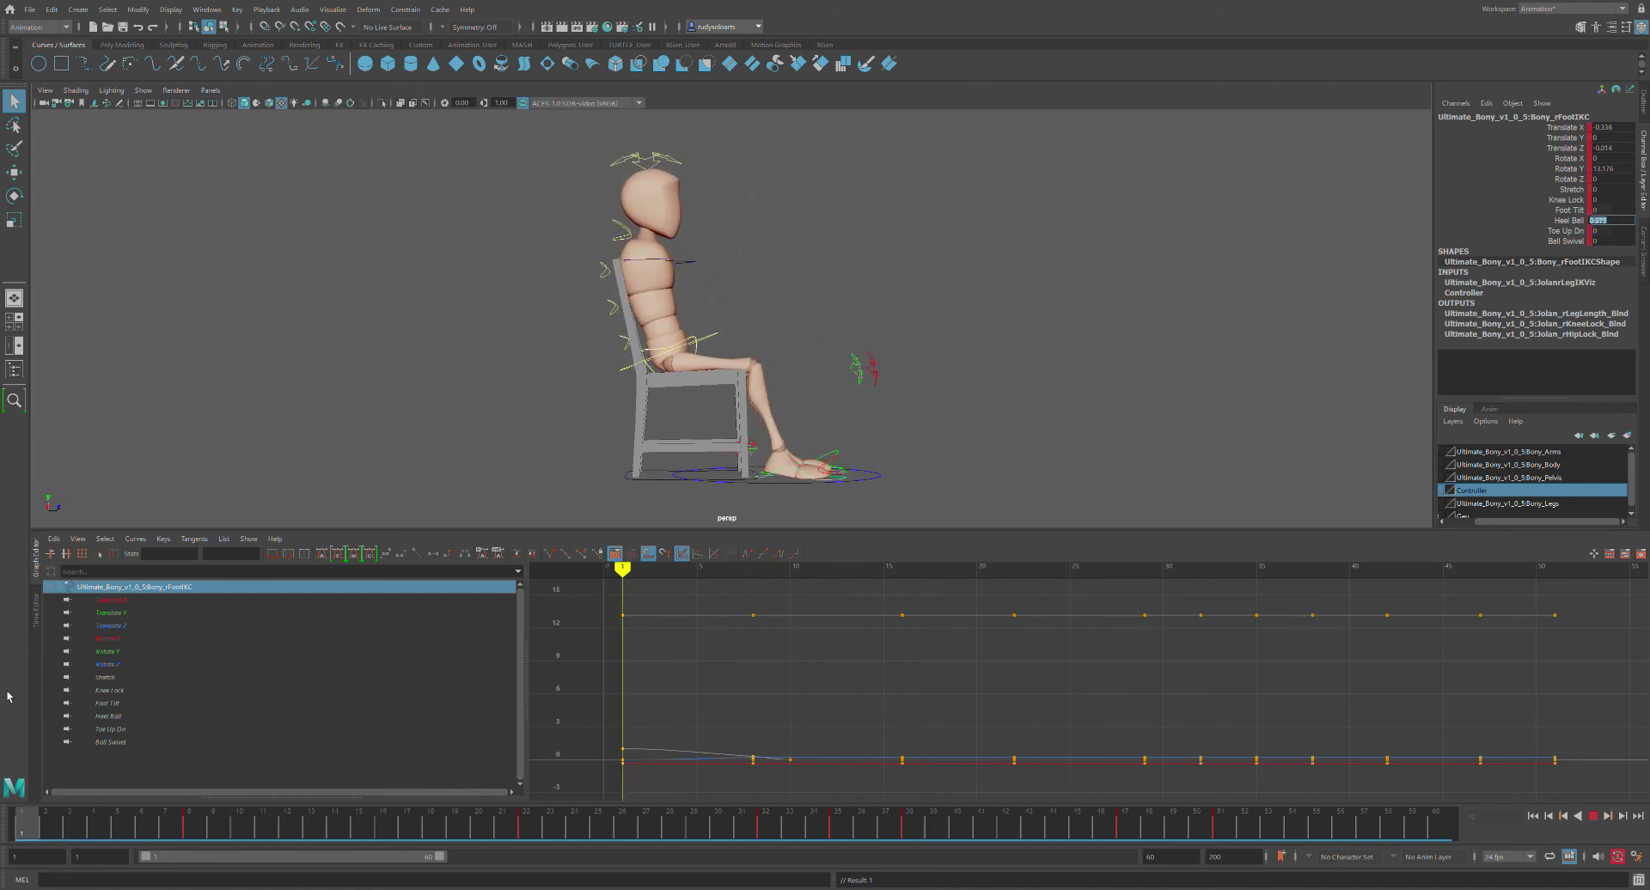
left_click_drag(284, 832, 245, 832)
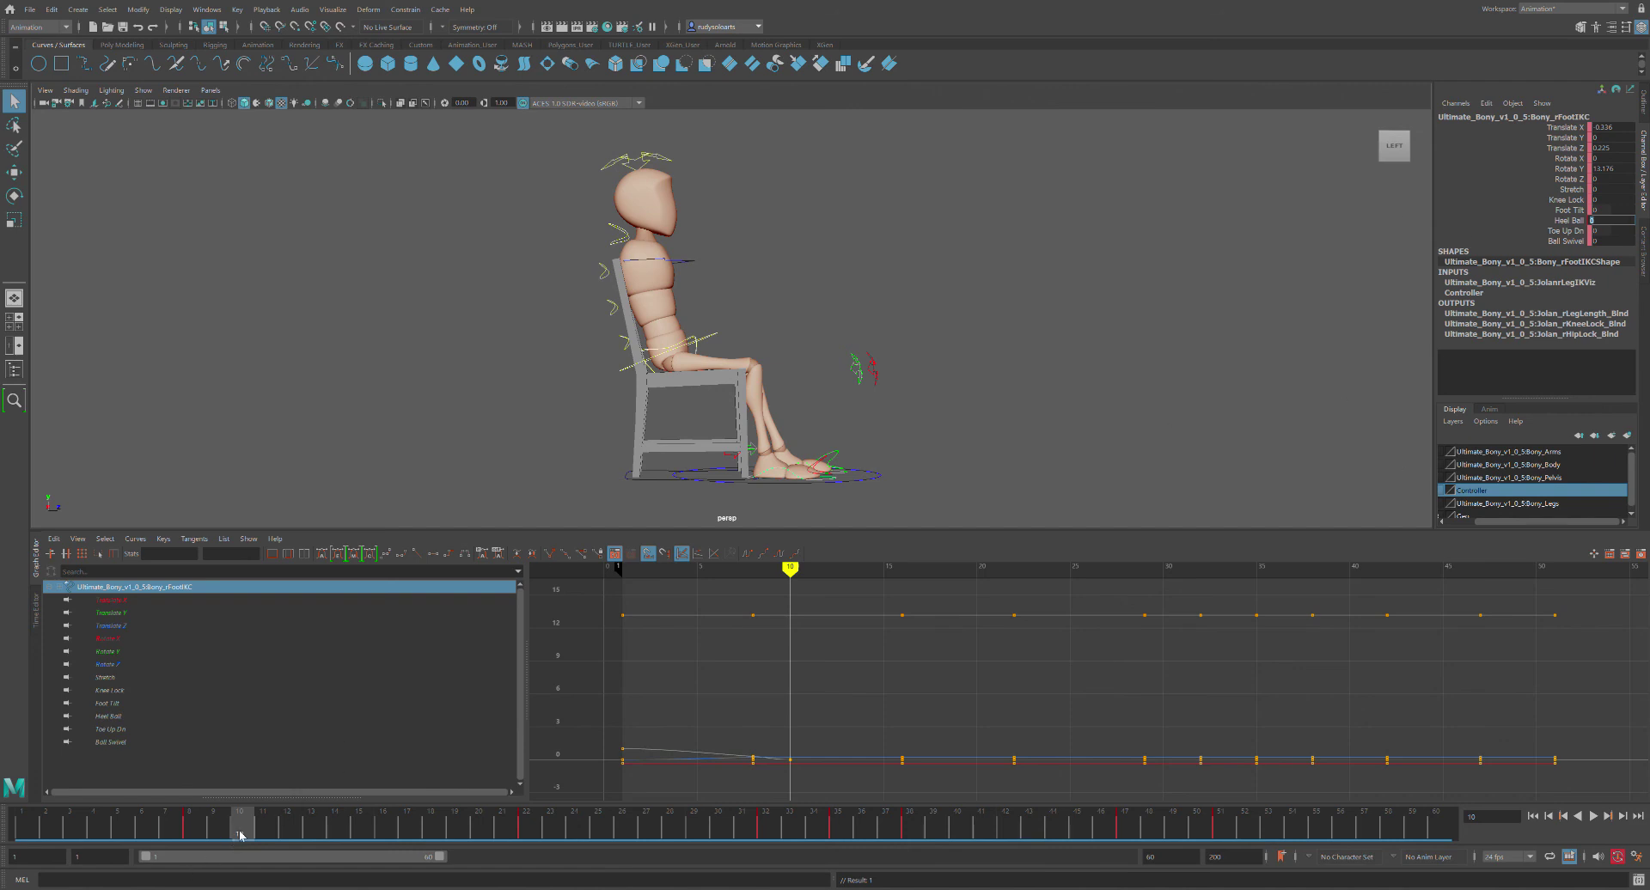
key("ctrl+x")
Set the right foot control's Heel Ball to 0 at frame 8 and at frame 1
left_click(206, 830)
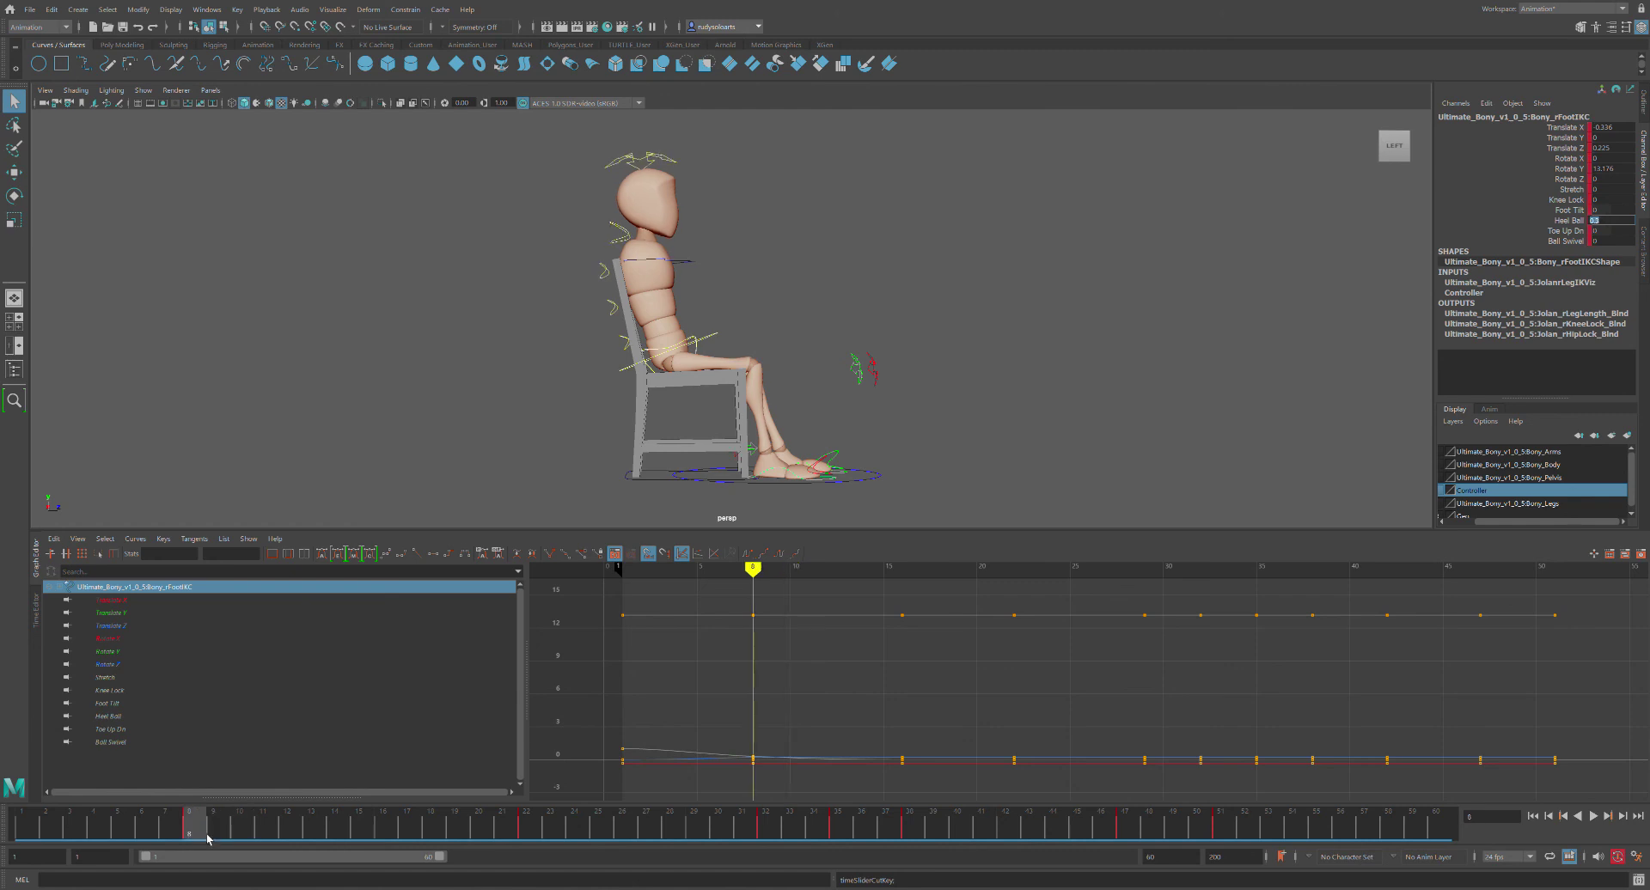
type("0")
key("Return")
left_click(49, 830)
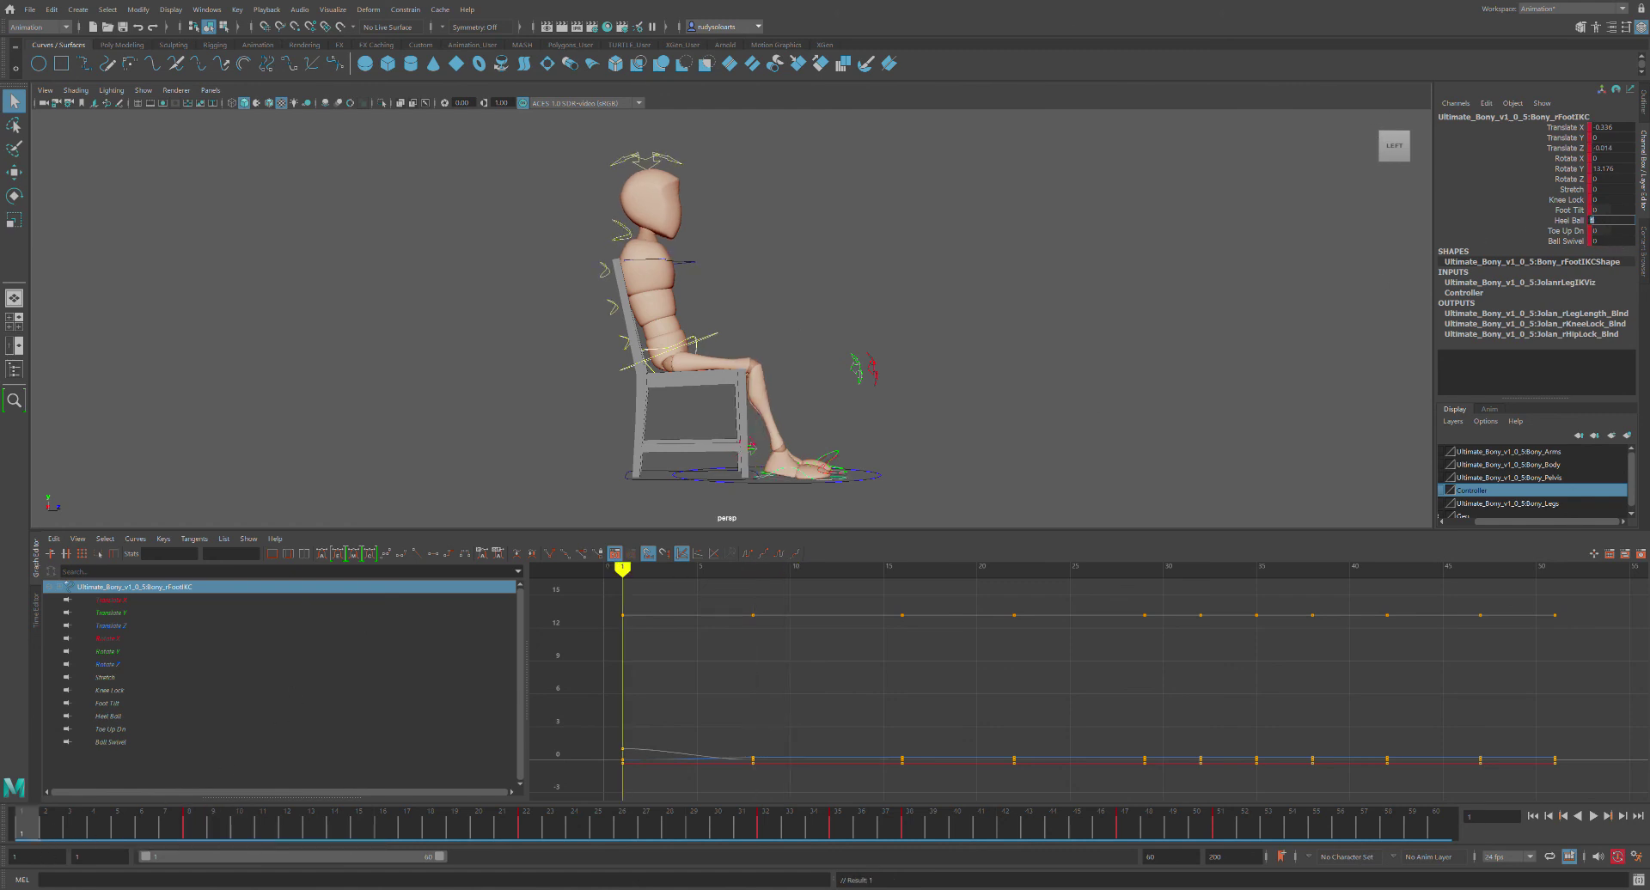
type("0")
key("Return")
Scrub to the standing pose at frame 49, hide the rig's control curves in the viewport, and clear the selection
left_click_drag(38, 838, 1171, 829)
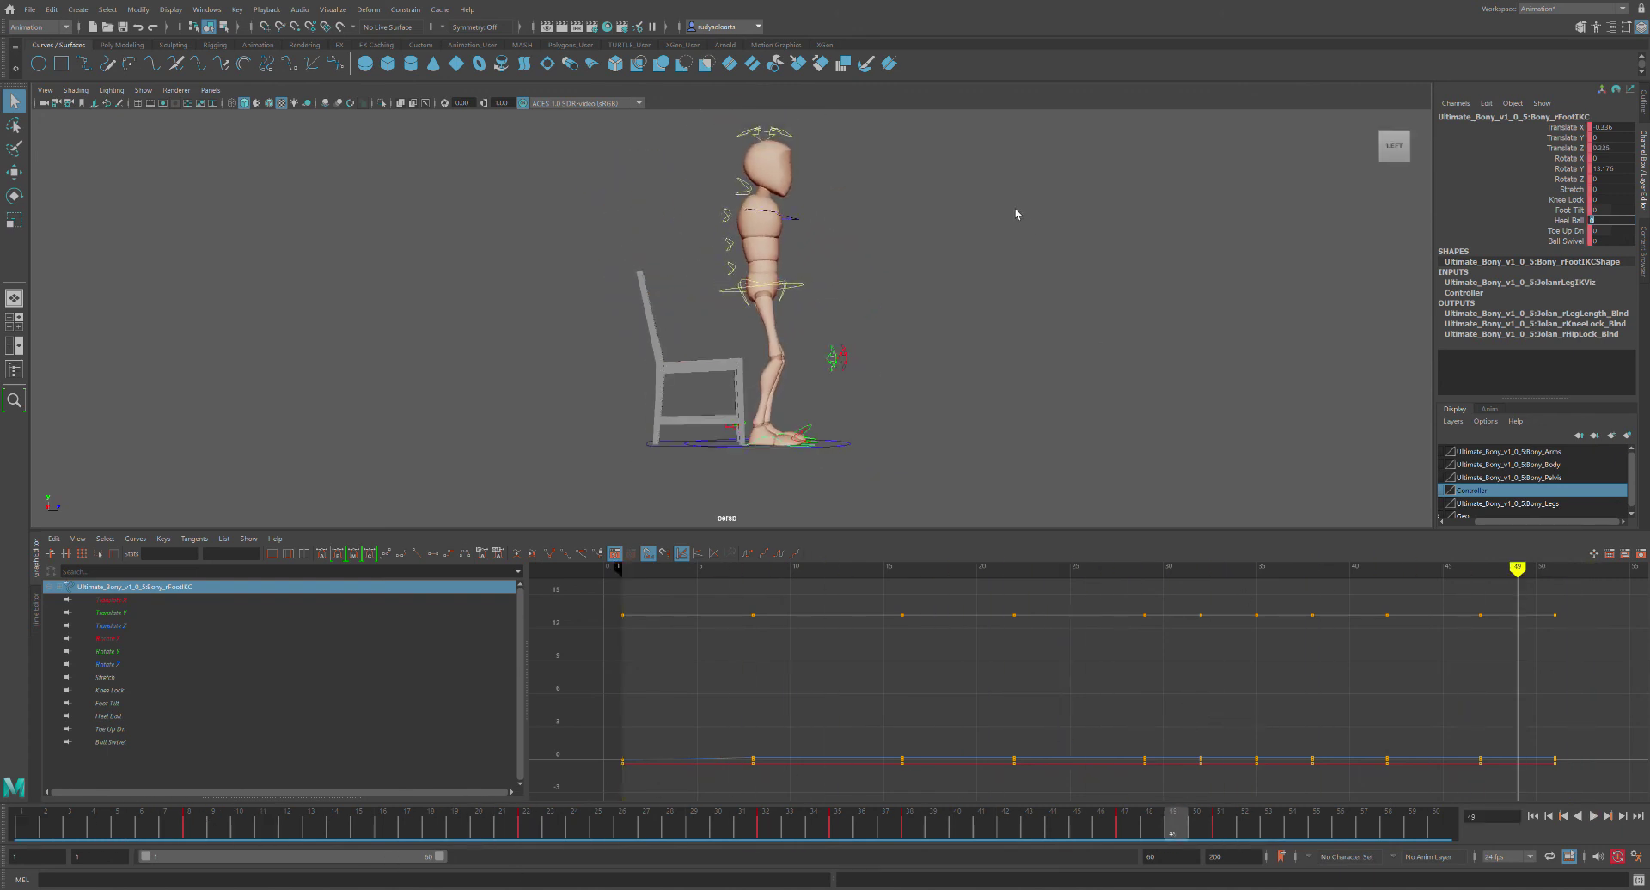
middle_click_drag(939, 269, 940, 300, "alt")
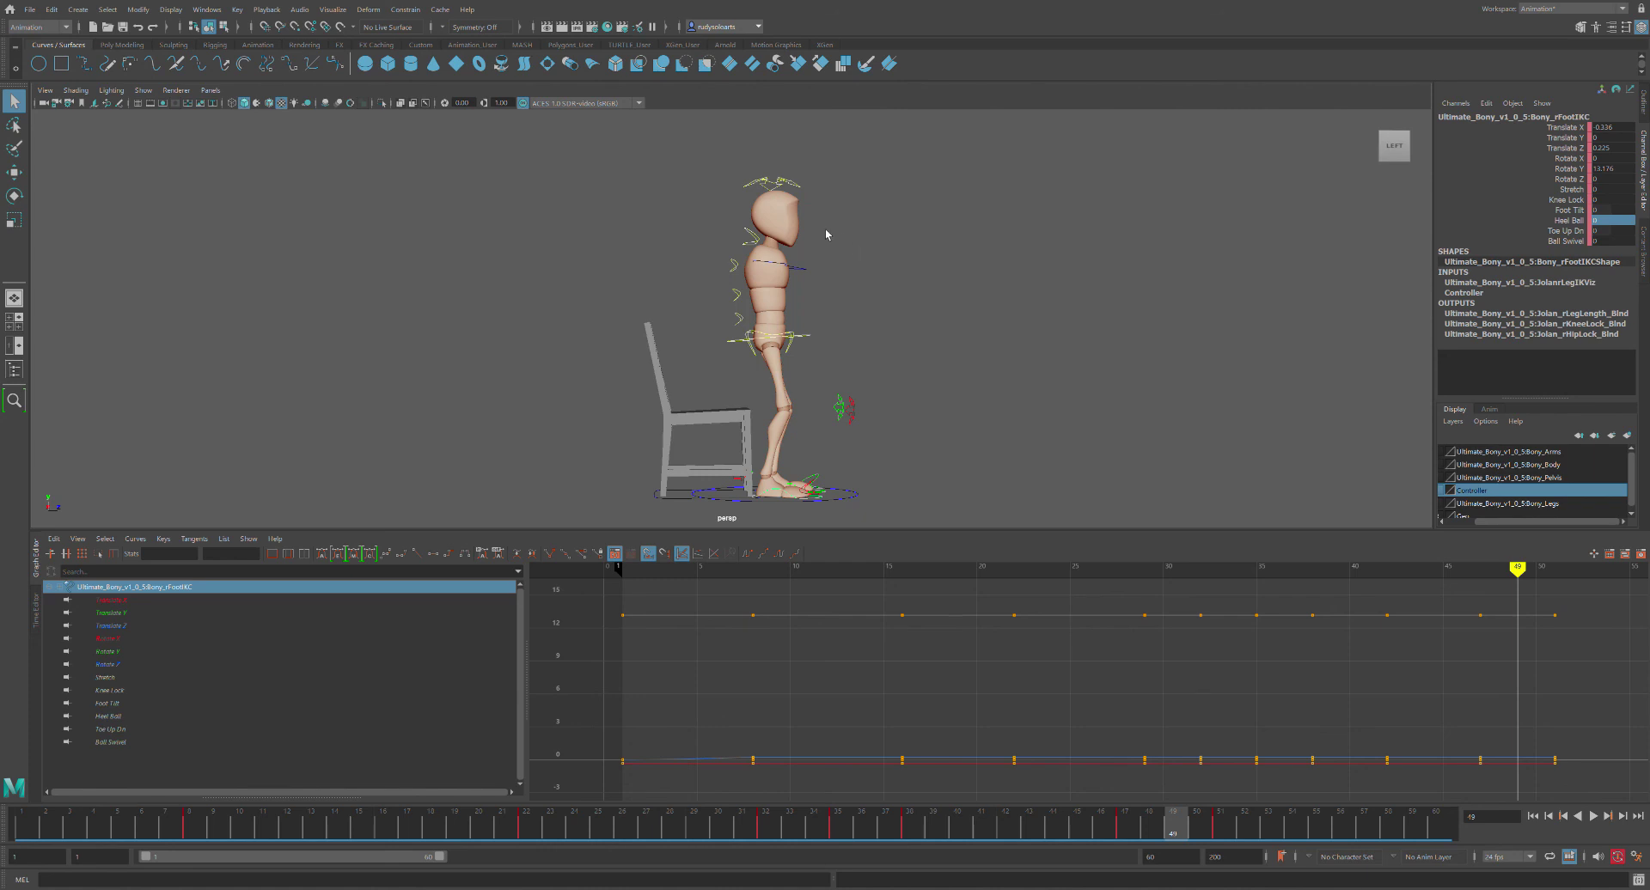
scroll(825, 233, "up", 1)
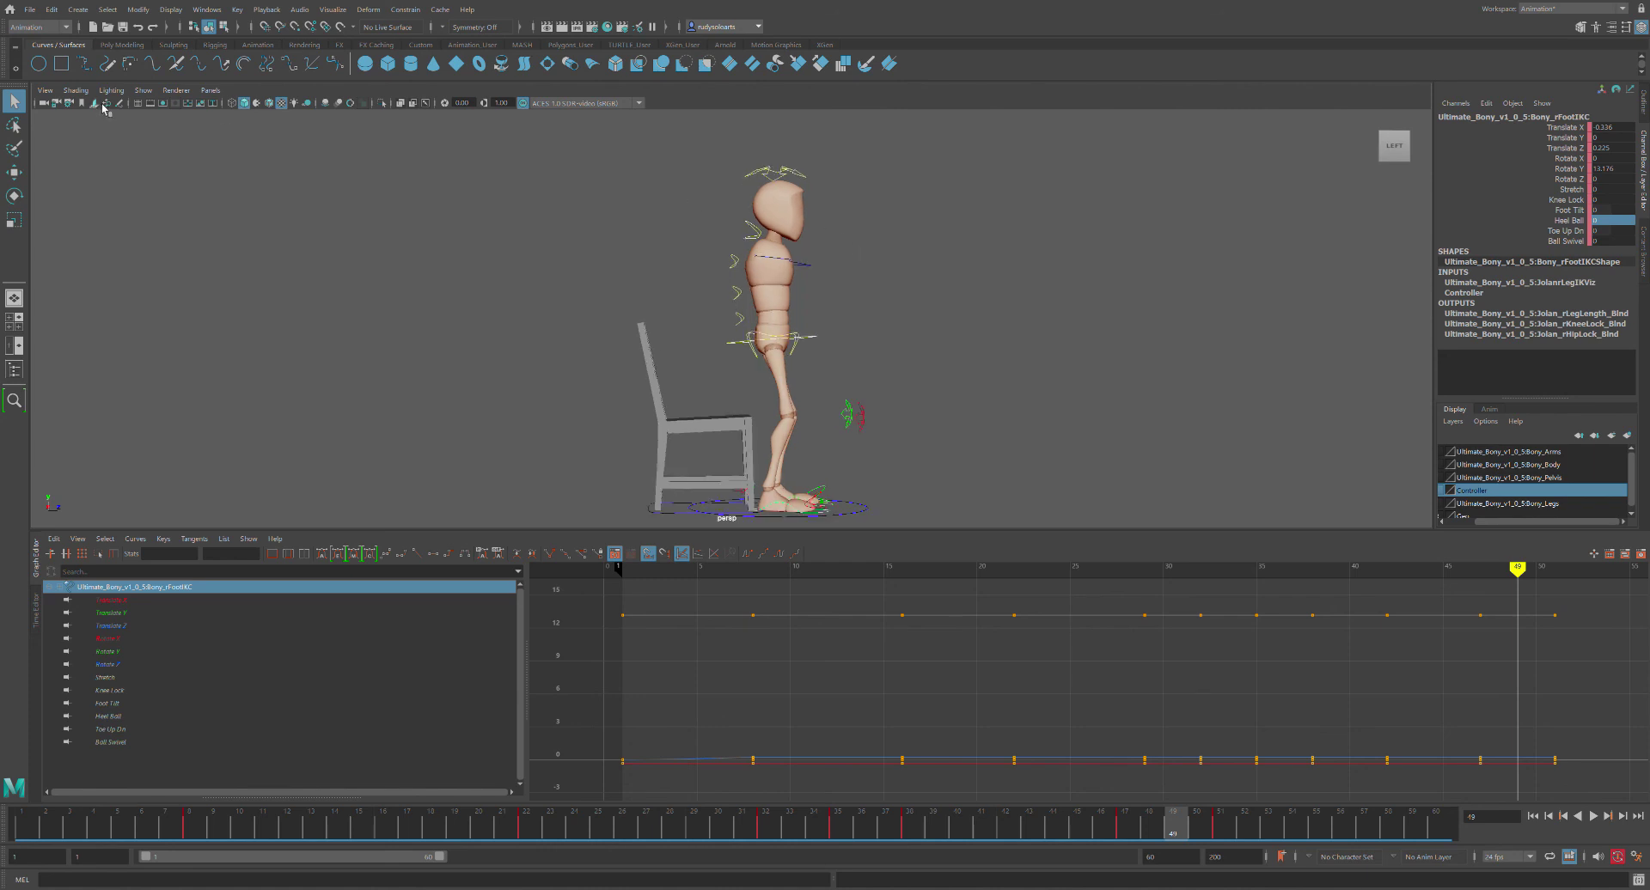
left_click(172, 174)
scroll(884, 372, "down", 1)
middle_click_drag(883, 372, 872, 365, "alt")
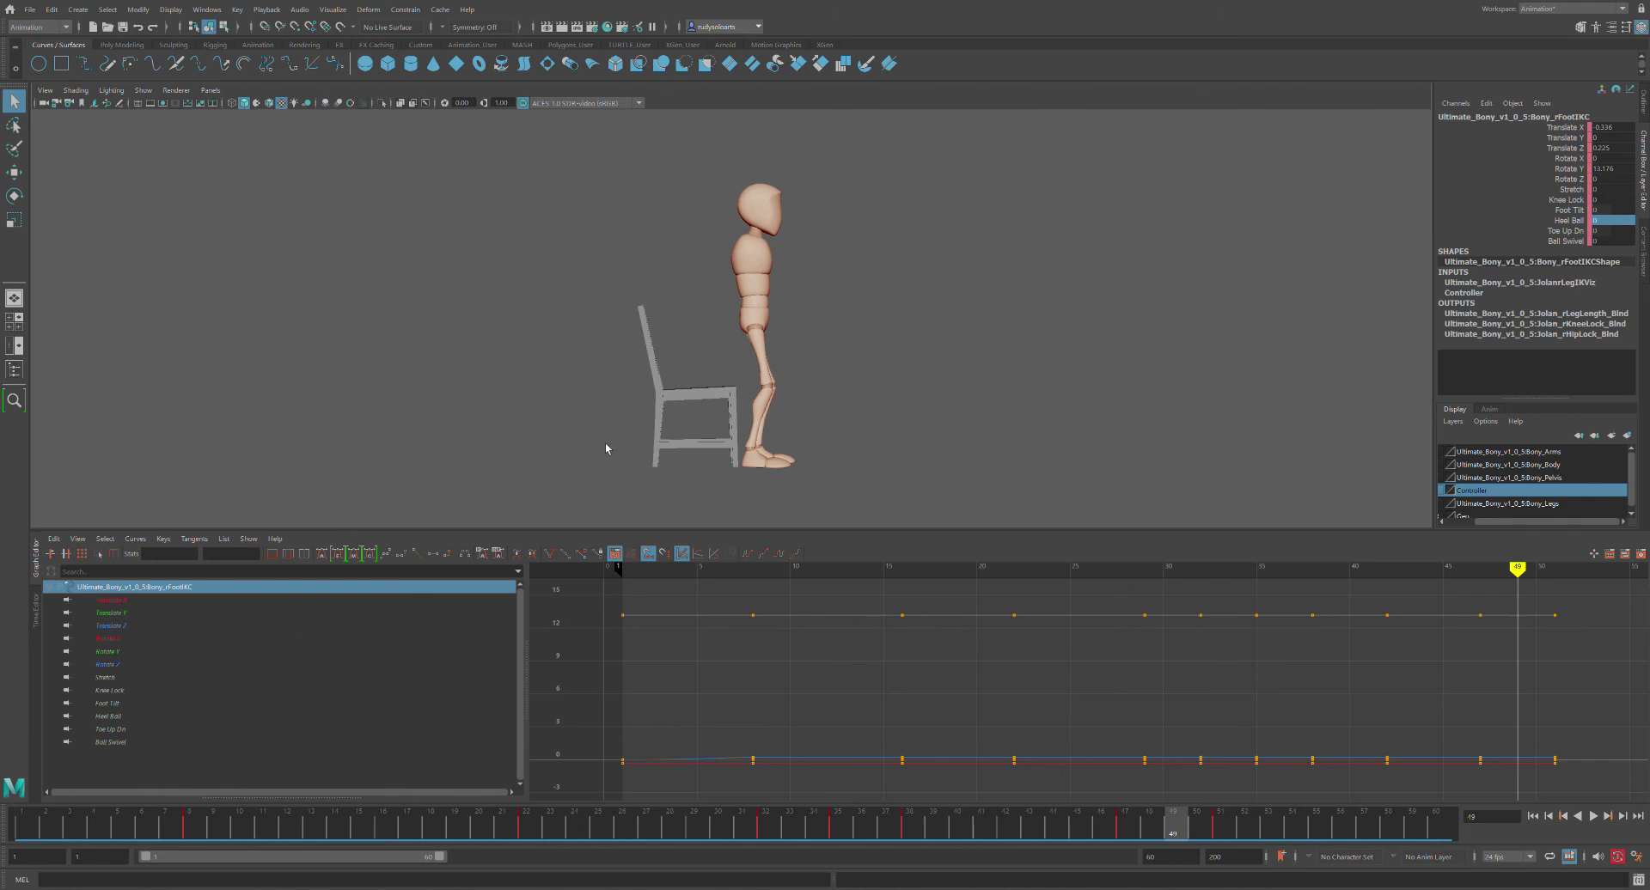
left_click(821, 321)
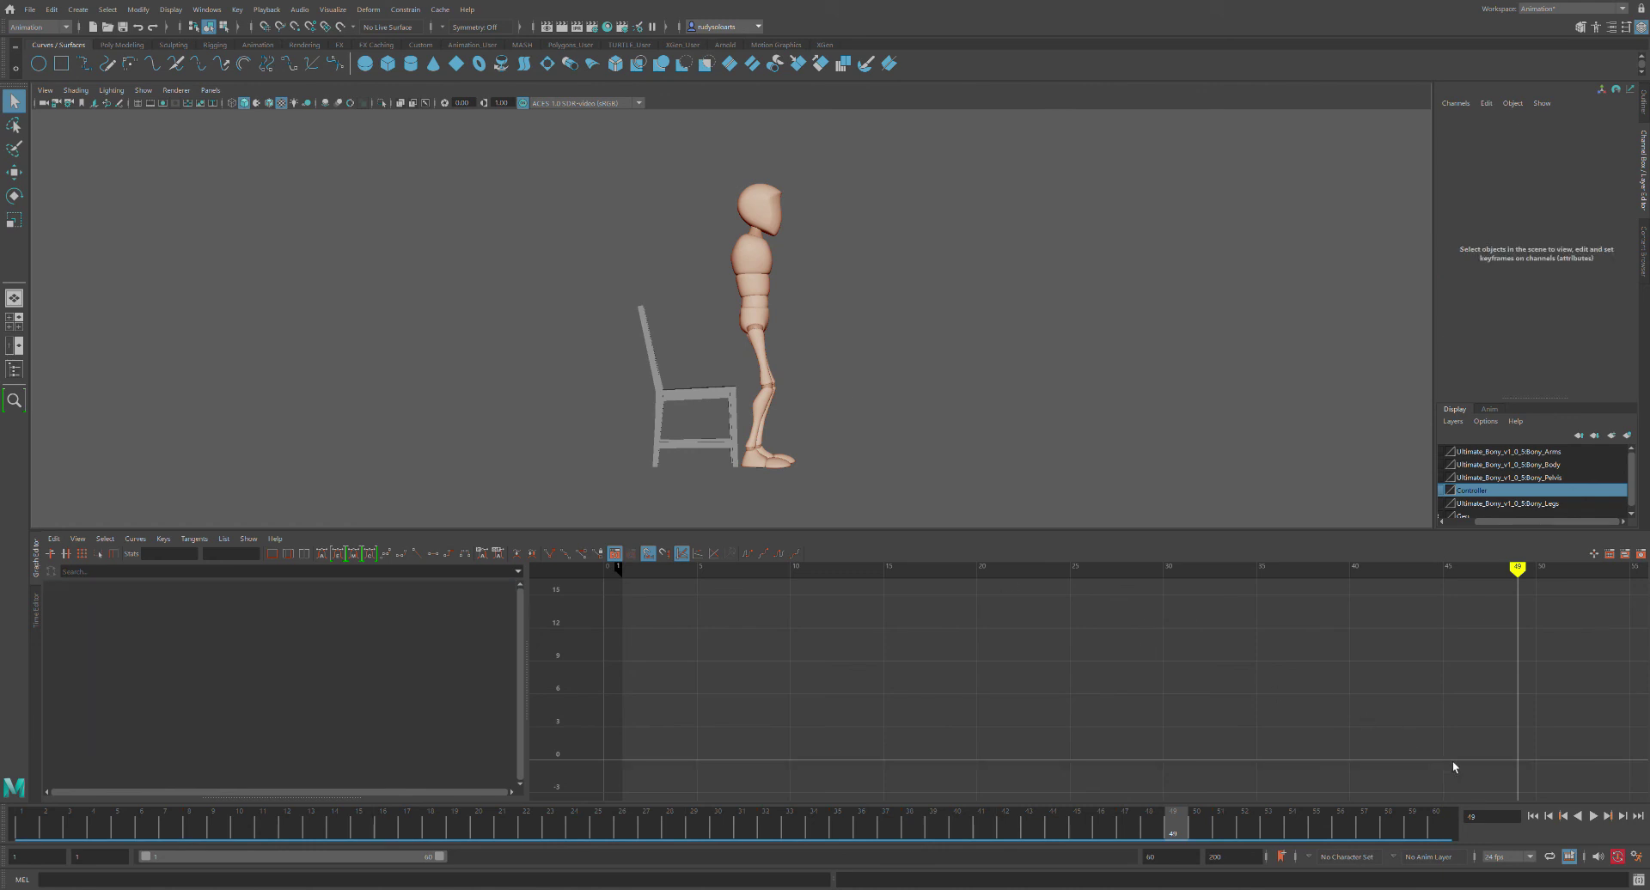
Play back the stand-up animation without the controls and scrub through the ending to frame 60
left_click(1592, 816)
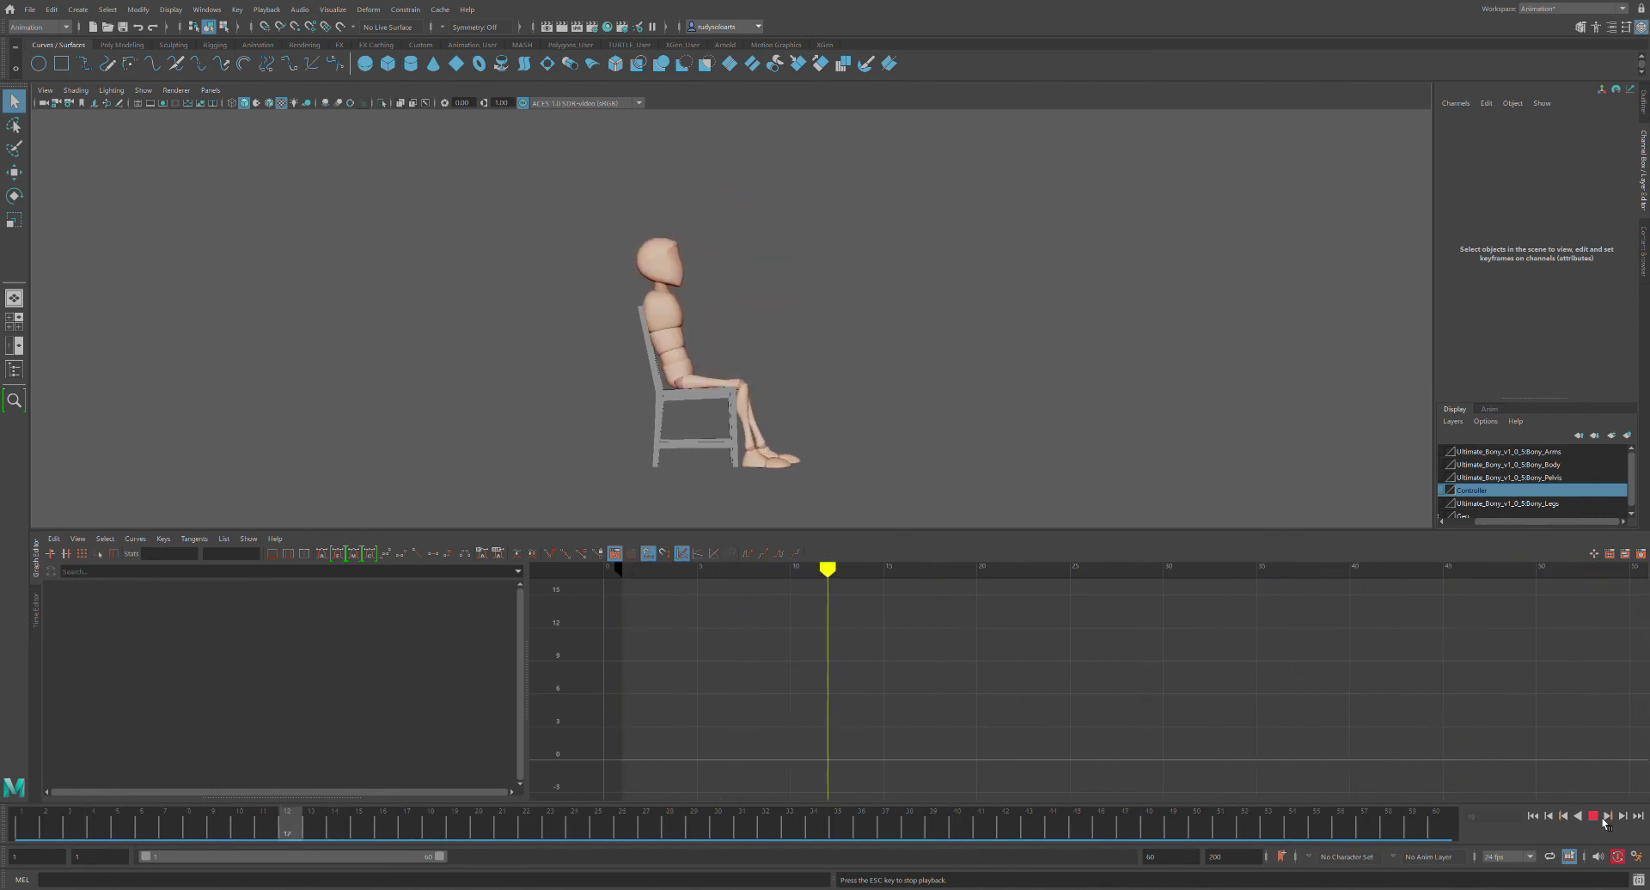
left_click(1602, 818)
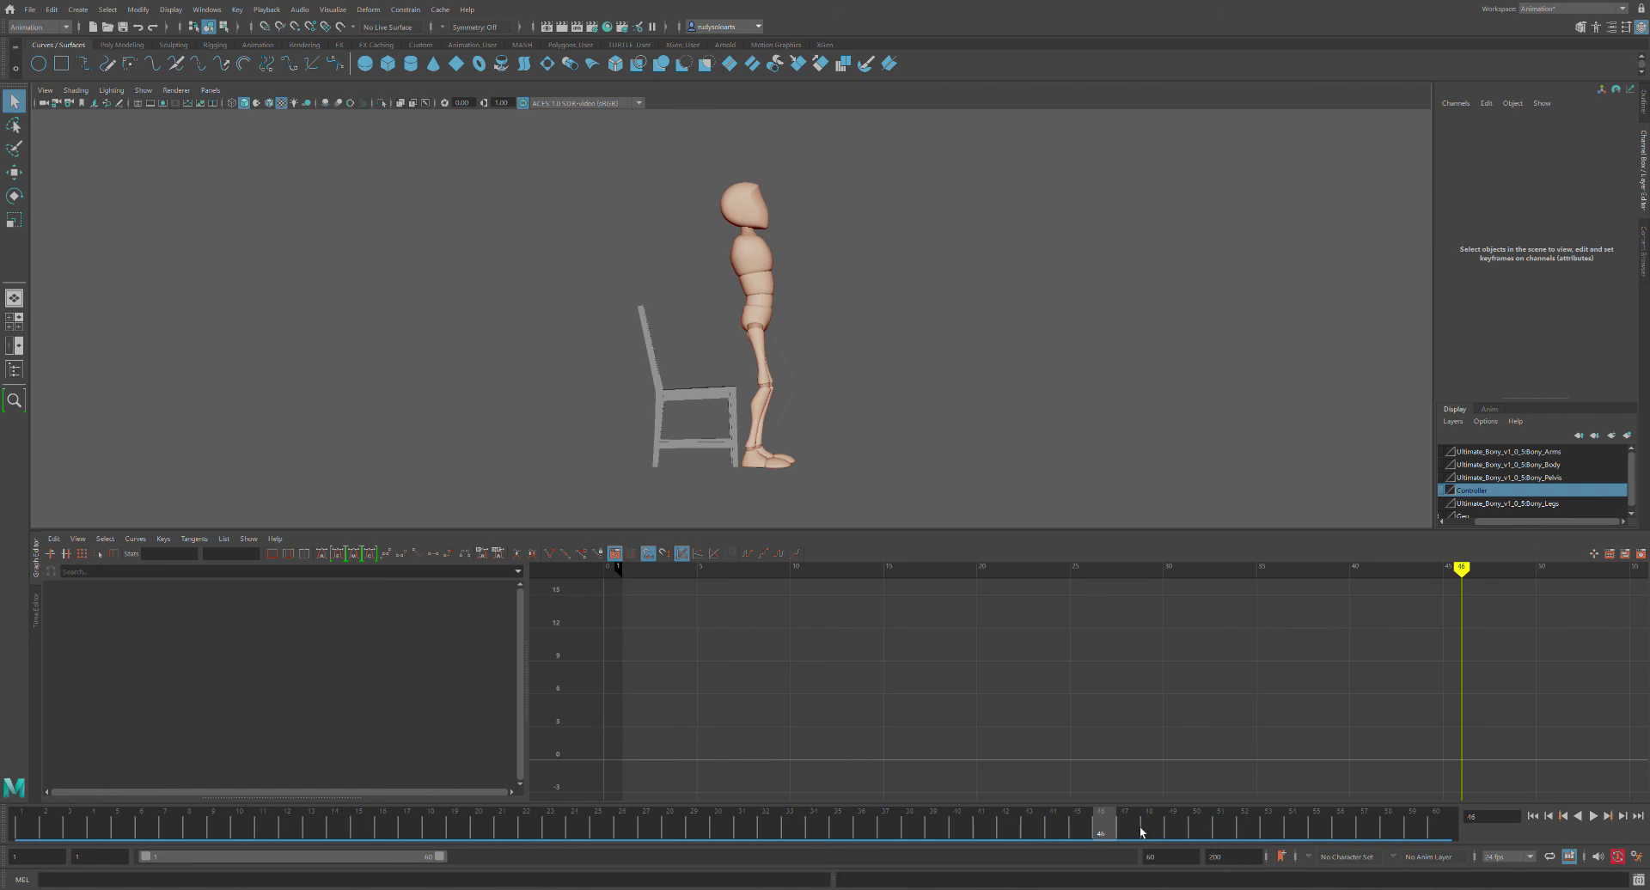
left_click_drag(1110, 829, 1440, 828)
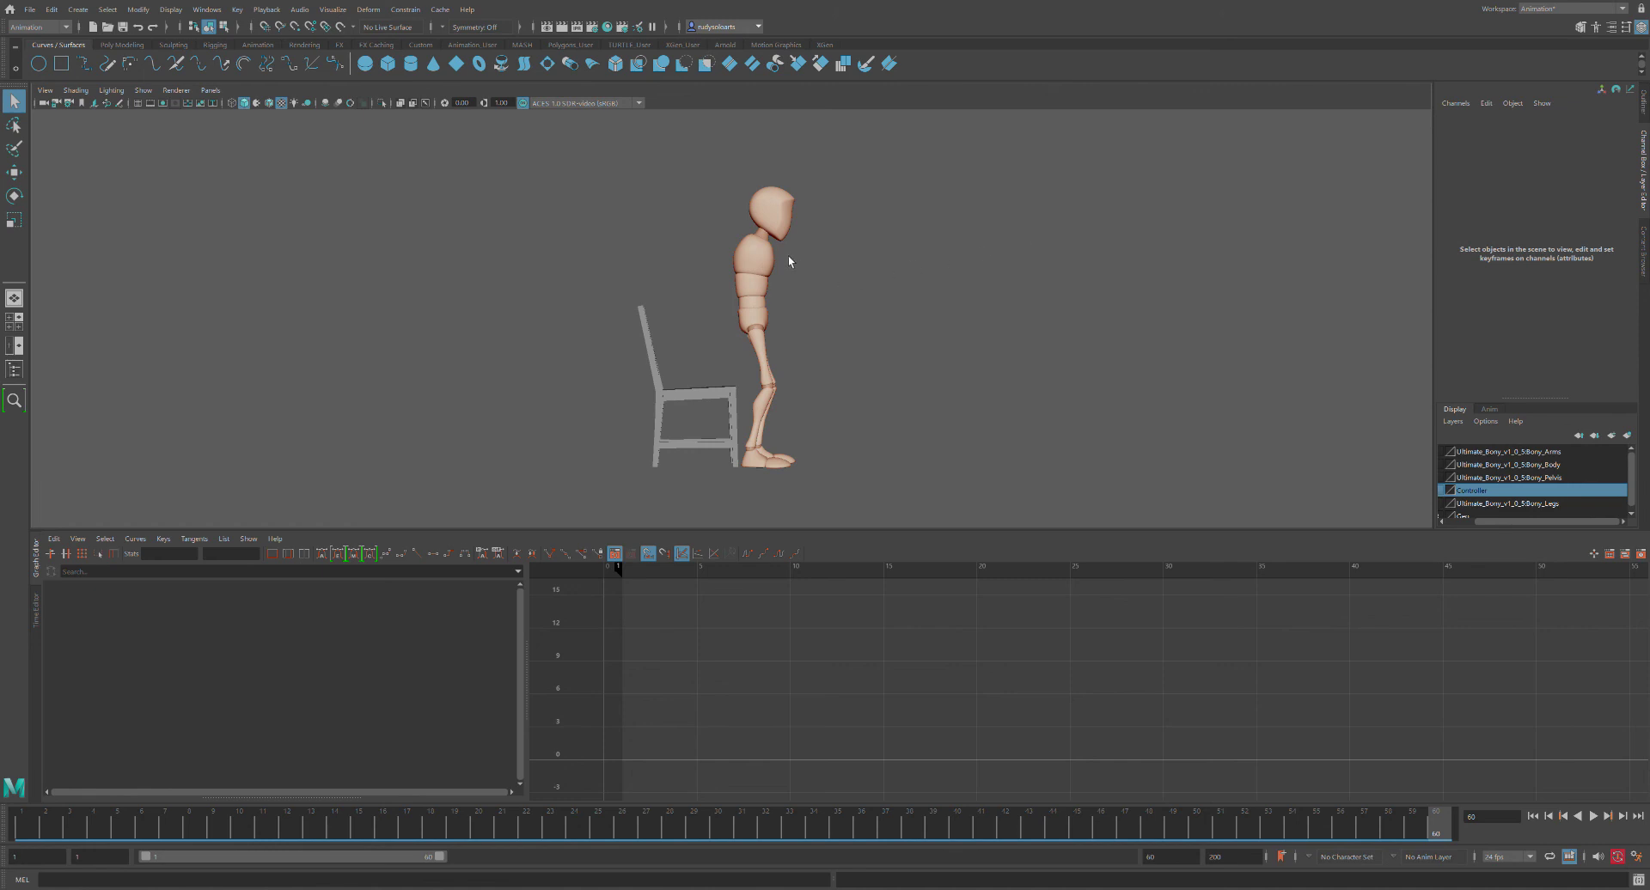
mouse_move(1451, 817)
left_mouse_down()
mouse_move(299, 753)
mouse_move(746, 774)
mouse_move(1157, 766)
mouse_move(1451, 812)
left_mouse_up()
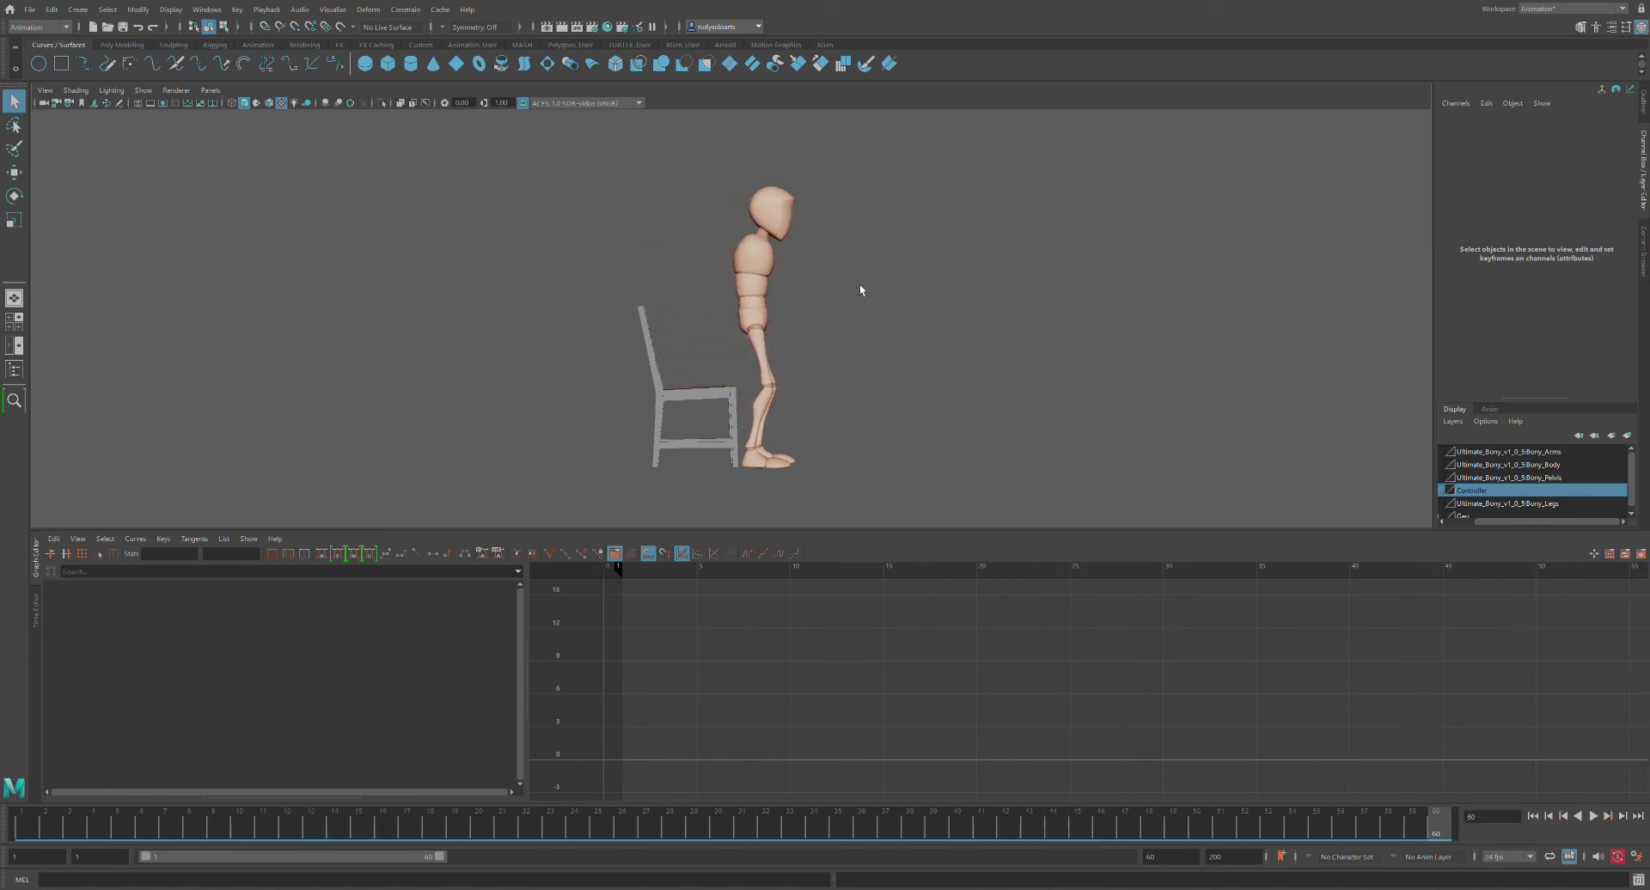